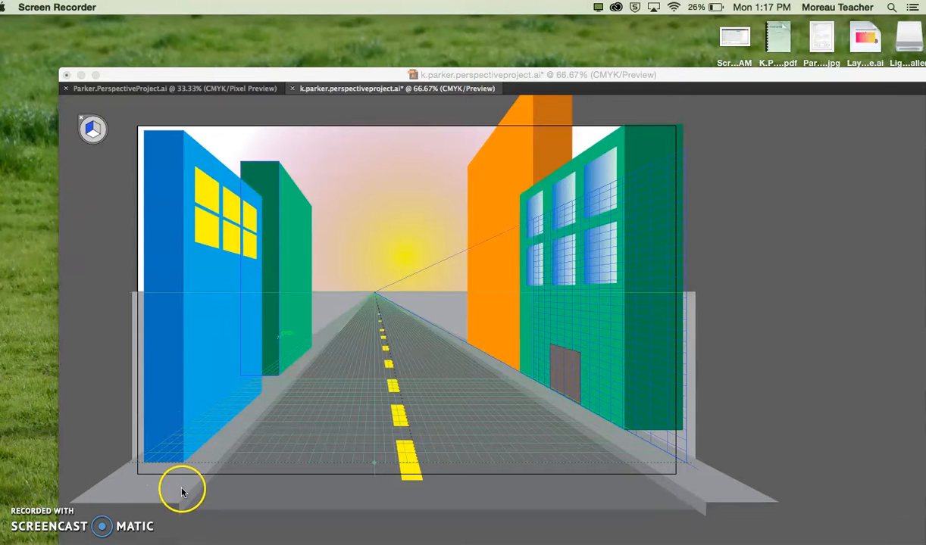
Step: Examine the street scene's sidewalks, road, buildings and windows at 100% zoom
left_click(85, 363)
key("super+1")
scroll(235, 356, "left", 5)
left_click_drag(788, 200, 769, 199)
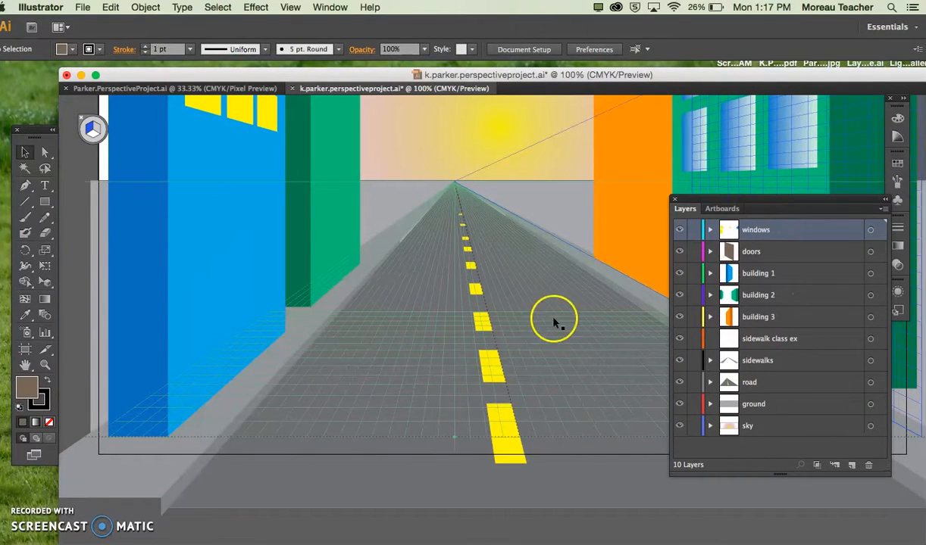
scroll(562, 341, "up", 6)
scroll(563, 341, "right", 3)
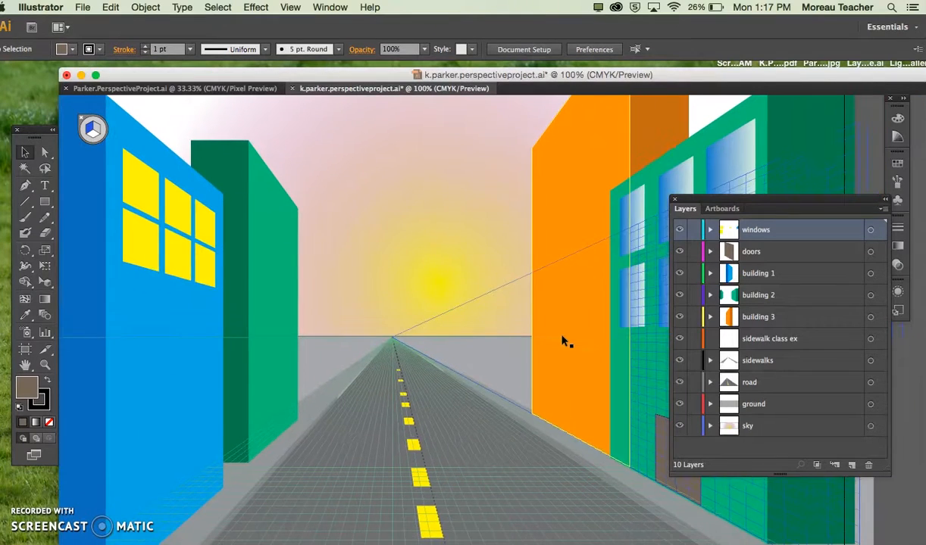
scroll(562, 341, "down", 2)
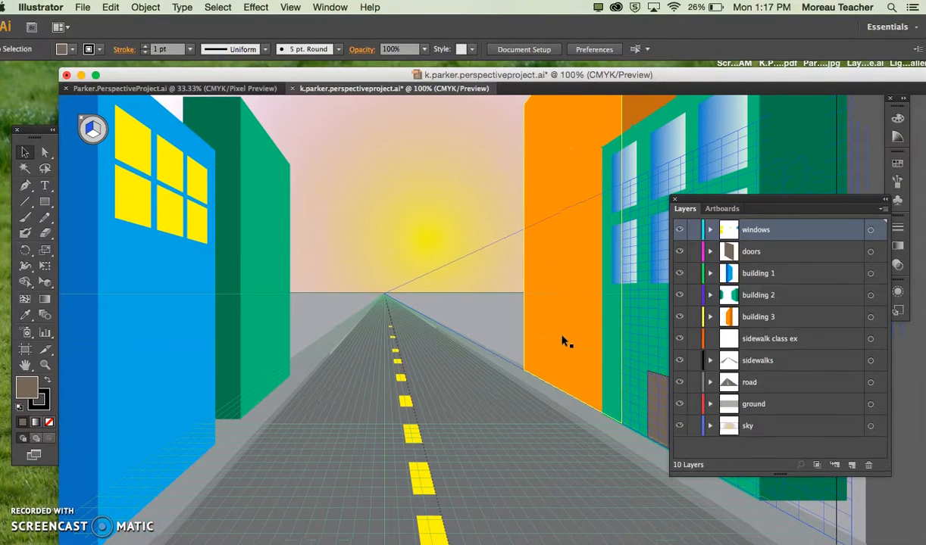
scroll(617, 369, "right", 3)
scroll(617, 370, "down", 1)
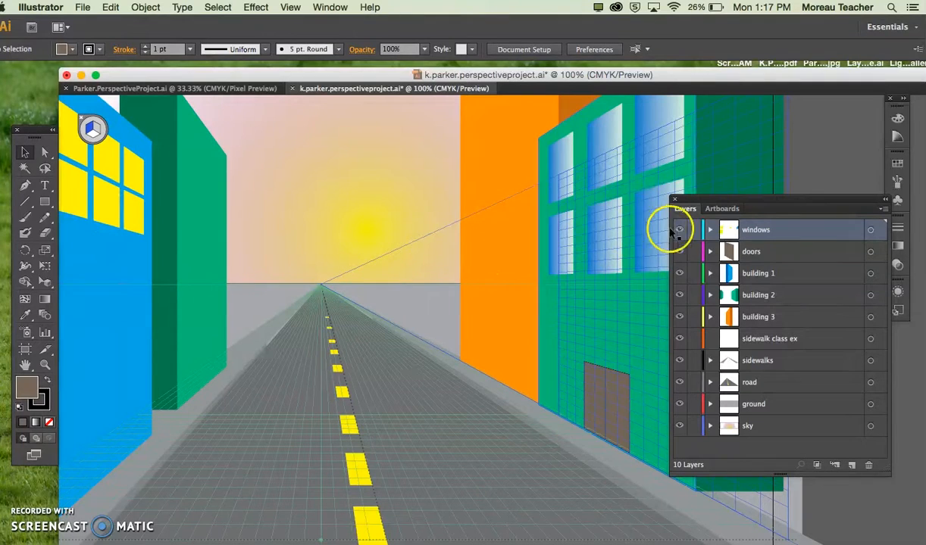
scroll(487, 303, "down", 3)
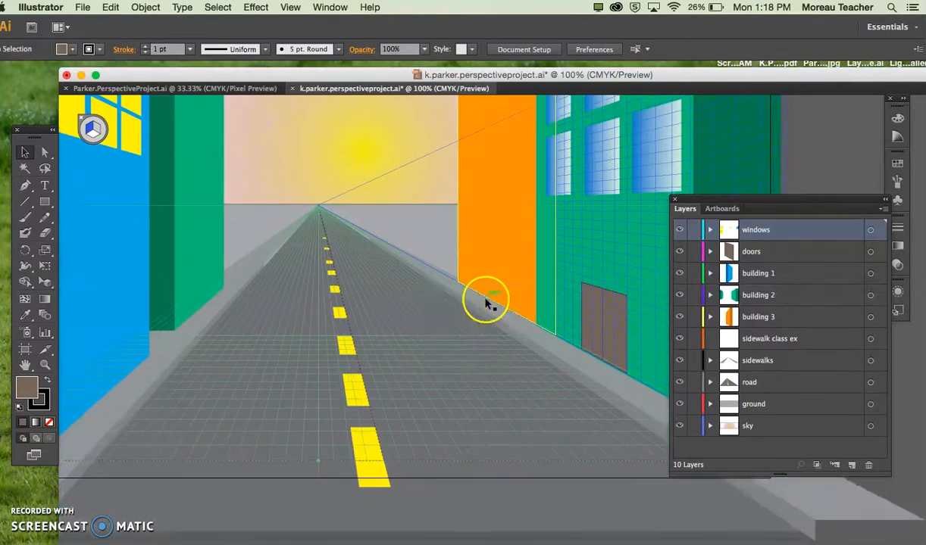
scroll(485, 301, "down", 1)
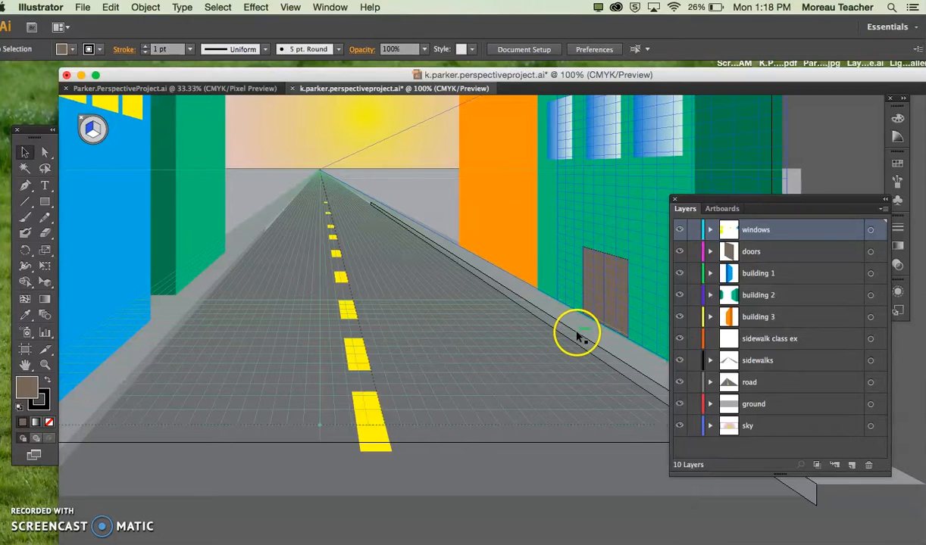
Step: Hide the sidewalks layer and make the sidewalk class ex layer the active drawing layer
left_click(681, 362)
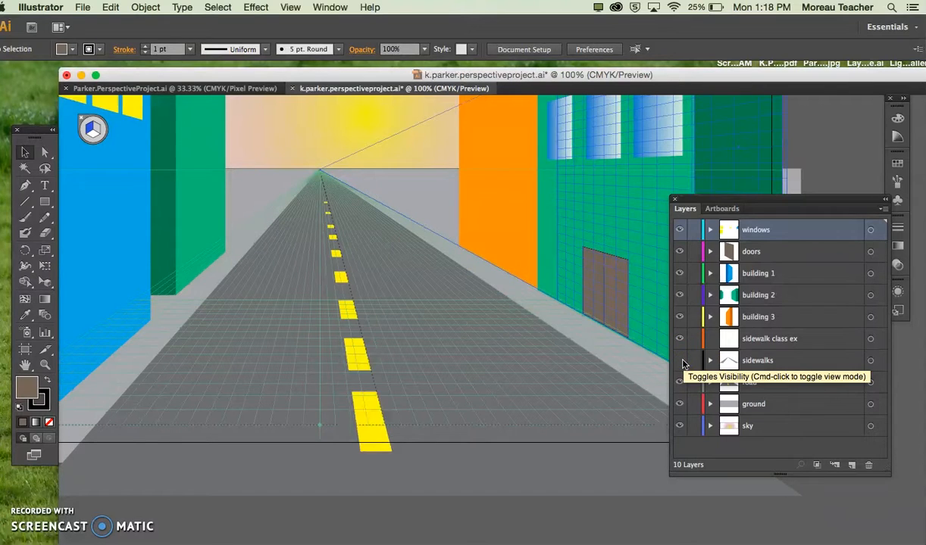
left_click(784, 339)
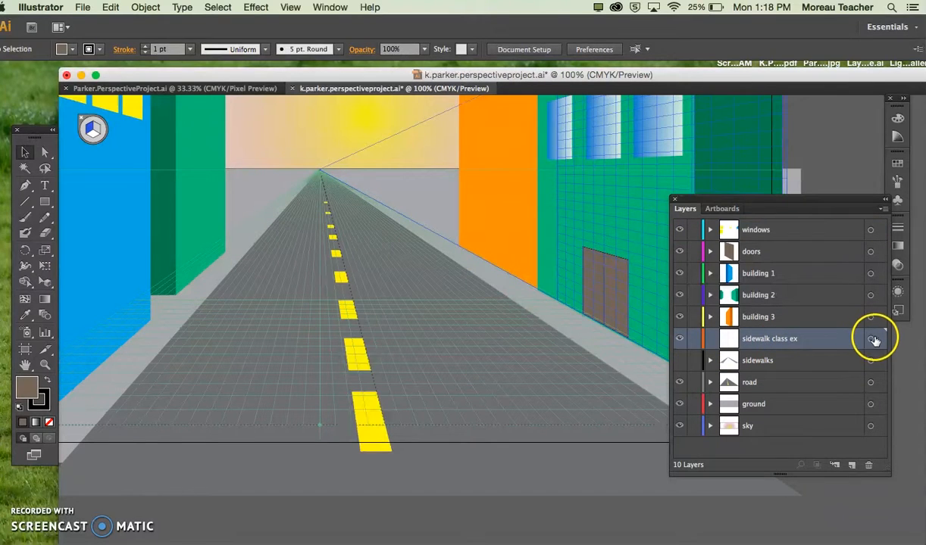
left_click(873, 339)
left_click_drag(703, 200, 764, 264)
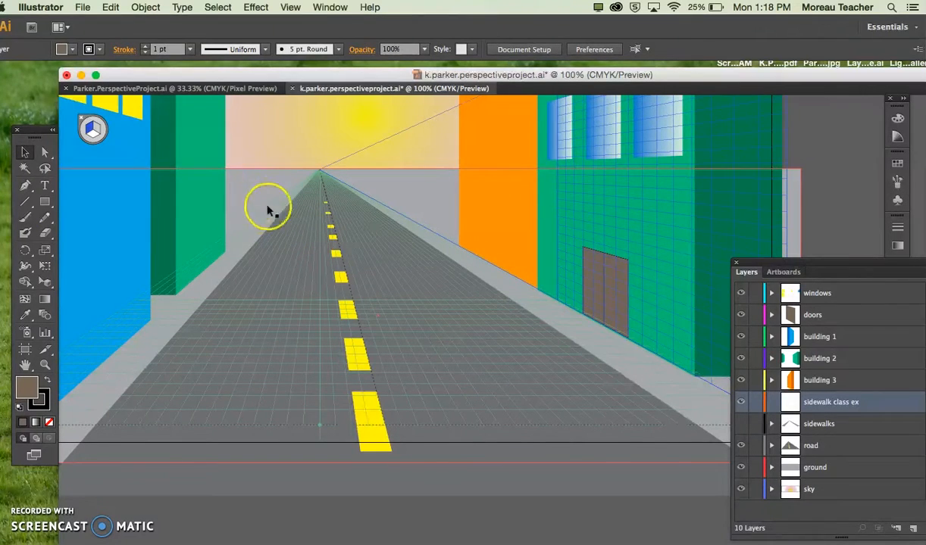
Step: Choose the Rectangle tool and set the fill colour to a medium gray swatch
left_click(45, 203)
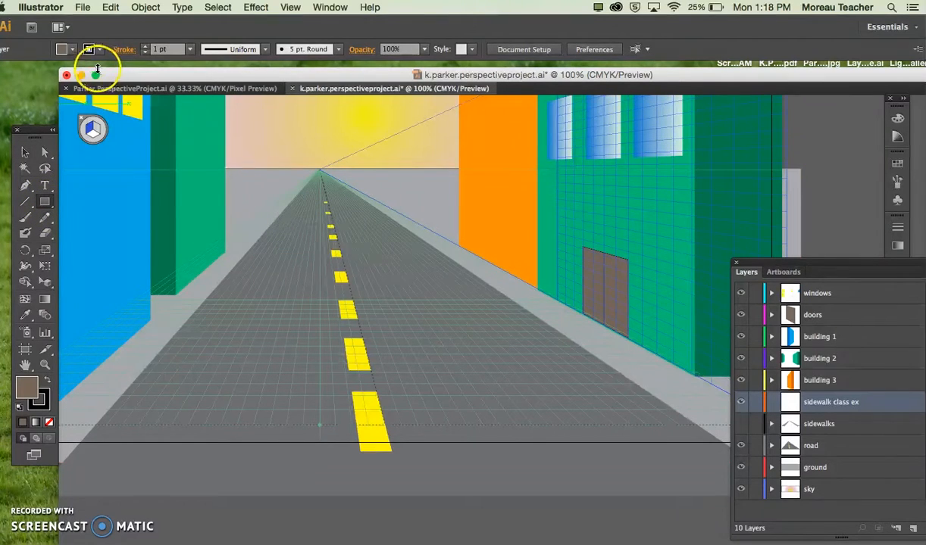
left_click(72, 51)
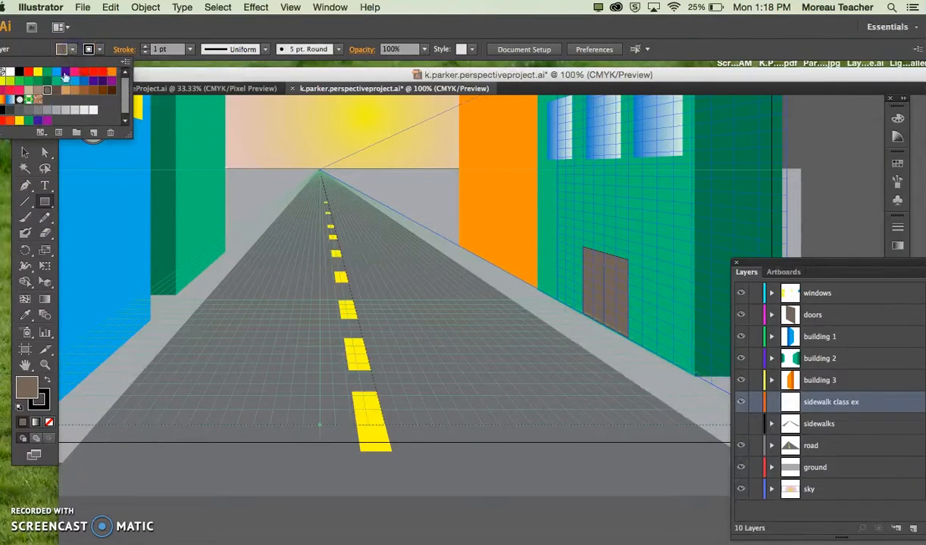
left_click(45, 114)
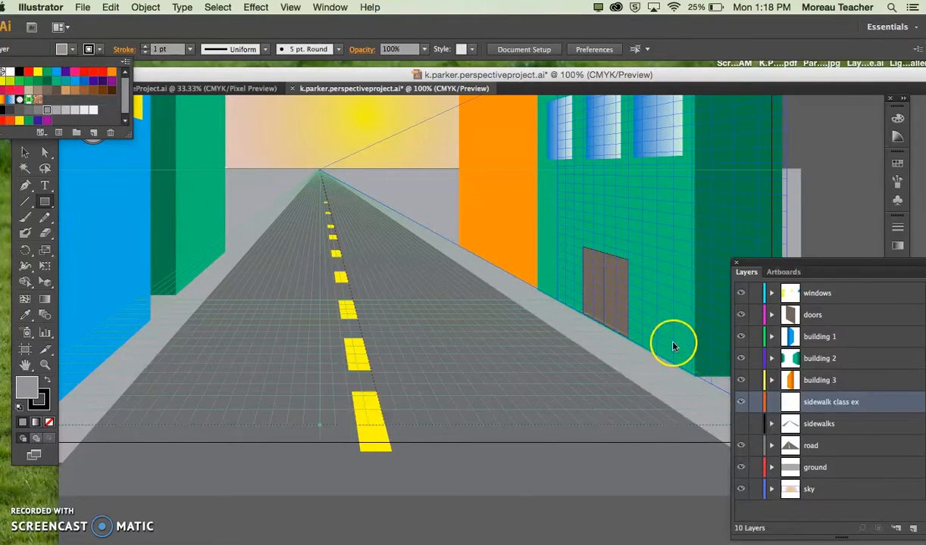
left_click(219, 169)
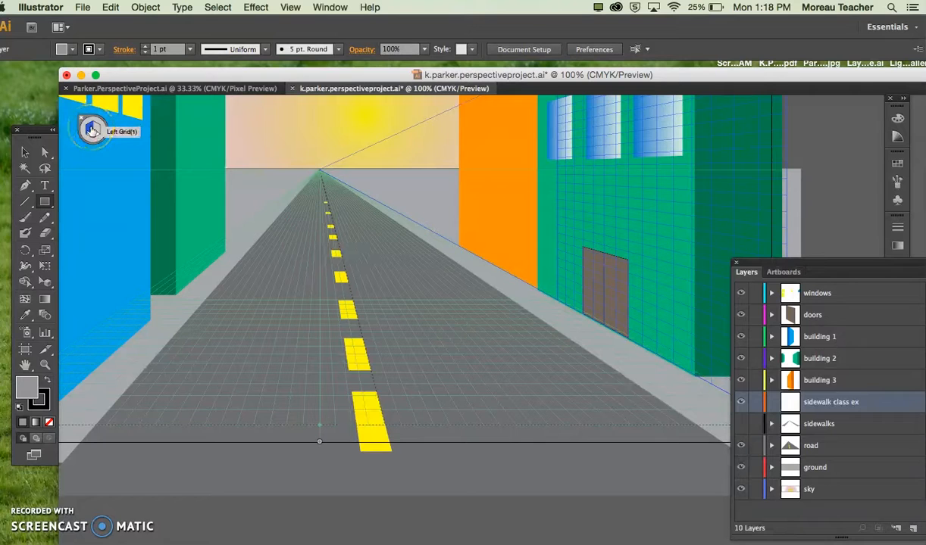
Step: Make the horizontal grid the active perspective plane for drawing on the sidewalk class ex layer
left_click(91, 131)
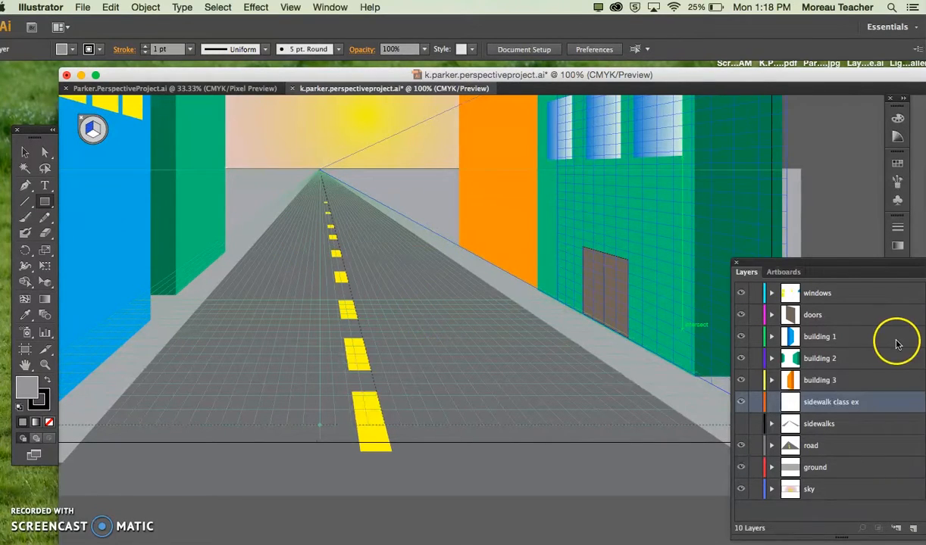
left_click_drag(854, 262, 824, 261)
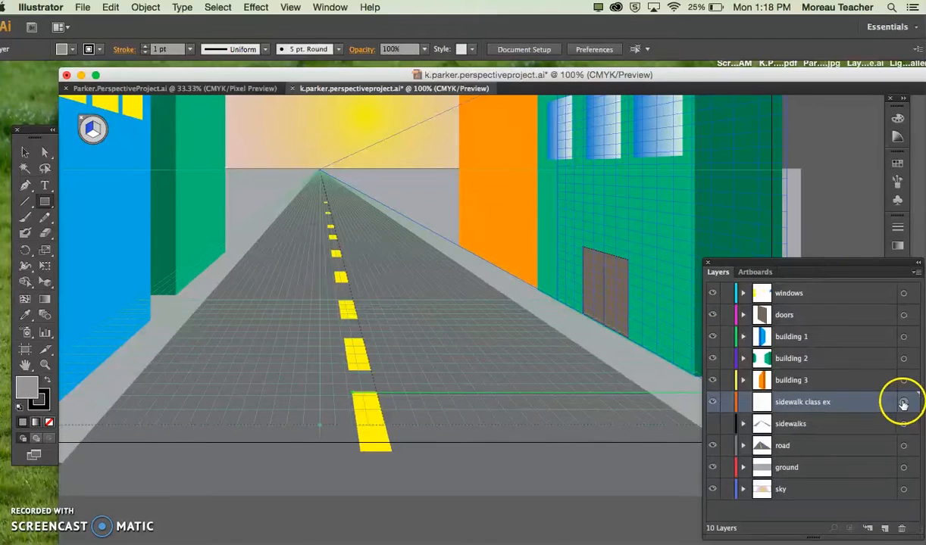
scroll(459, 352, "left", 5)
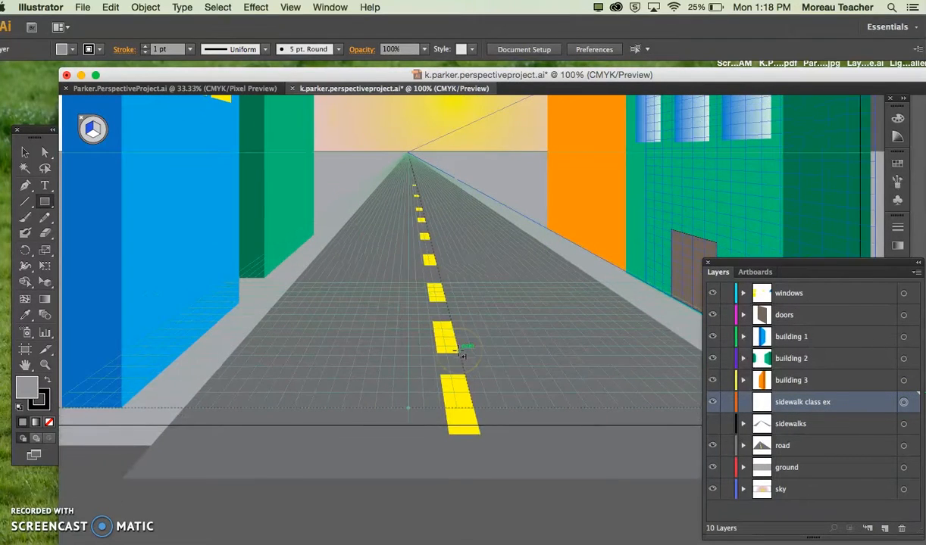
scroll(161, 428, "left", 2)
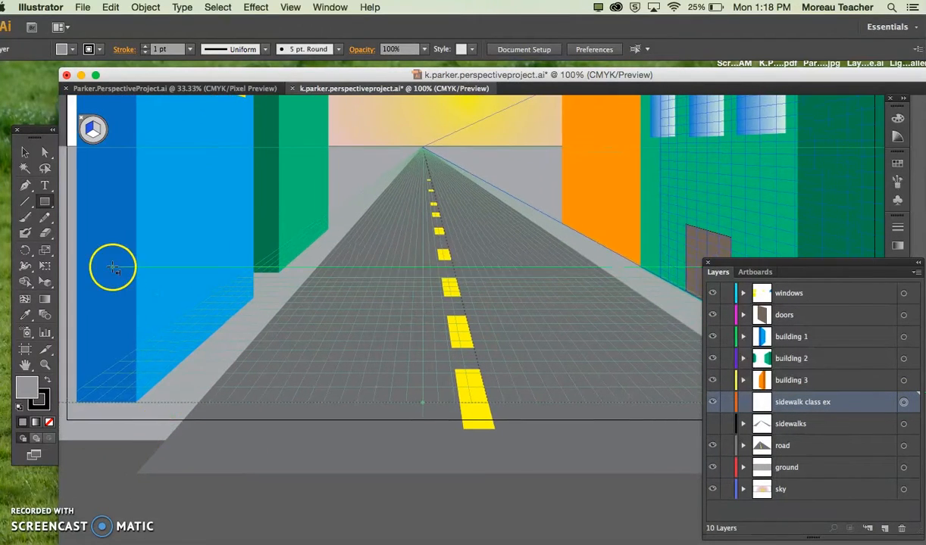
left_click(93, 134)
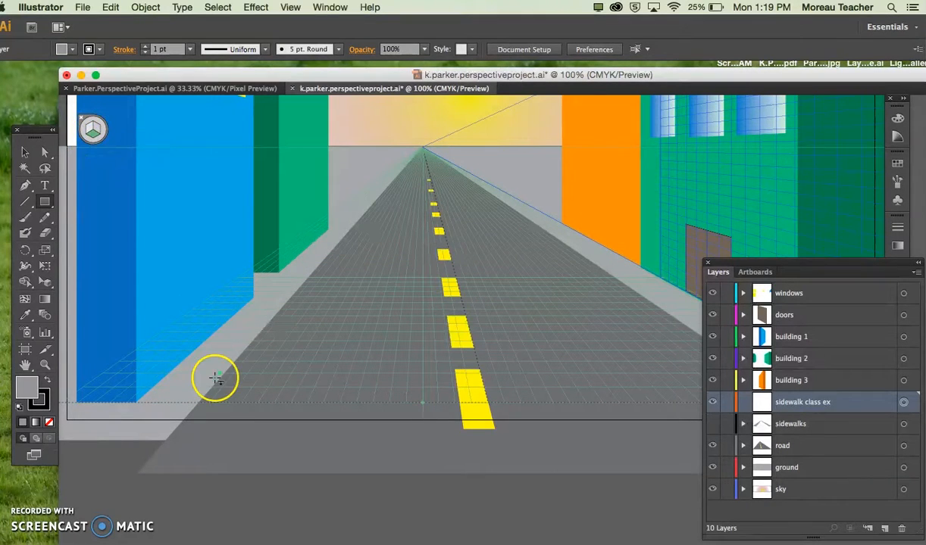
scroll(81, 428, "left", 3)
scroll(81, 429, "down", 1)
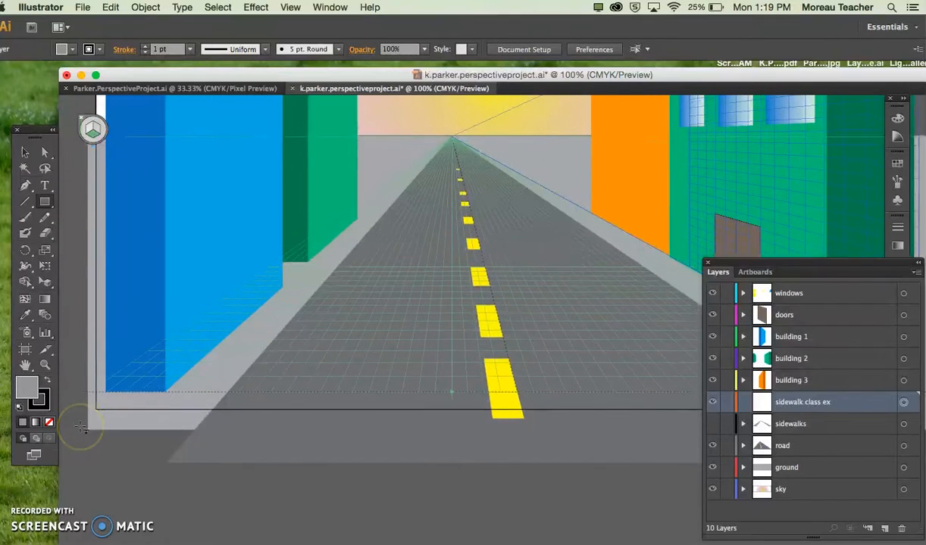
left_click_drag(85, 406, 293, 318)
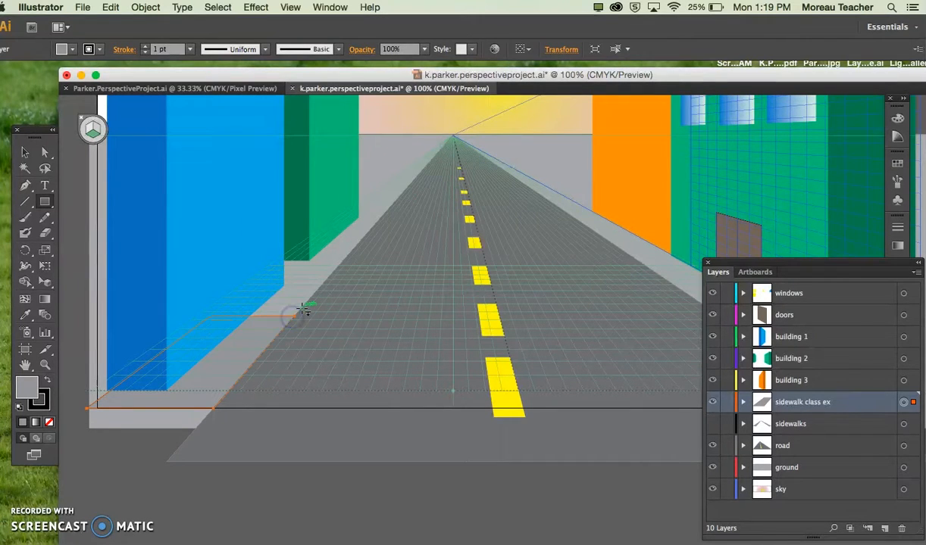
left_click(168, 414)
key("ctrl+z")
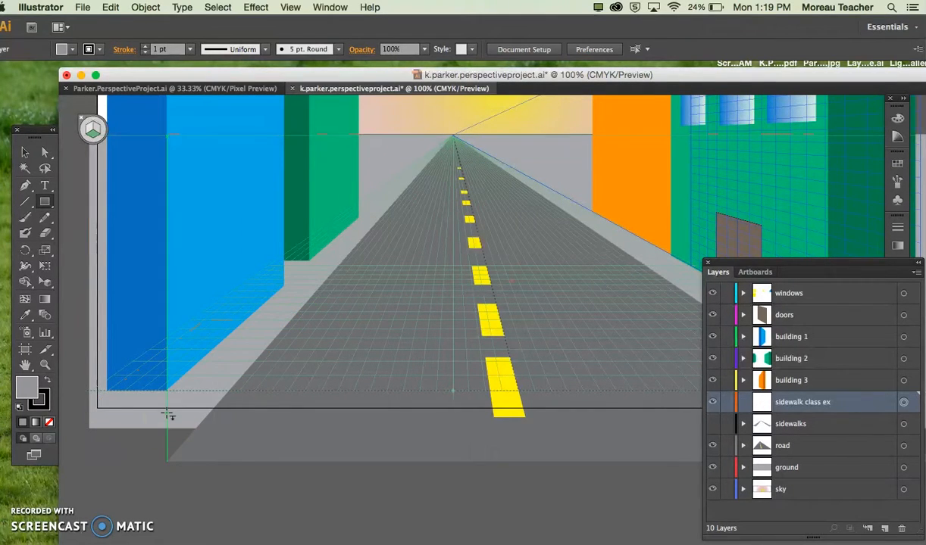
Step: Draw a gray rectangle on the horizontal plane from just outside the artboard's lower-left corner to the vanishing point
mouse_move(82, 413)
left_mouse_down()
mouse_move(220, 417)
mouse_move(256, 335)
mouse_move(299, 307)
mouse_move(394, 212)
mouse_move(428, 155)
mouse_move(456, 135)
left_mouse_up()
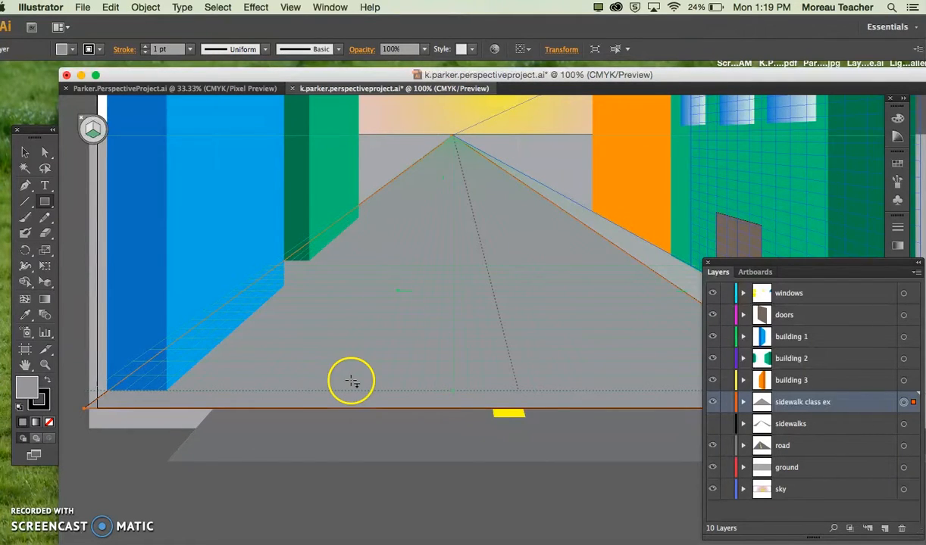
scroll(351, 381, "right", 4)
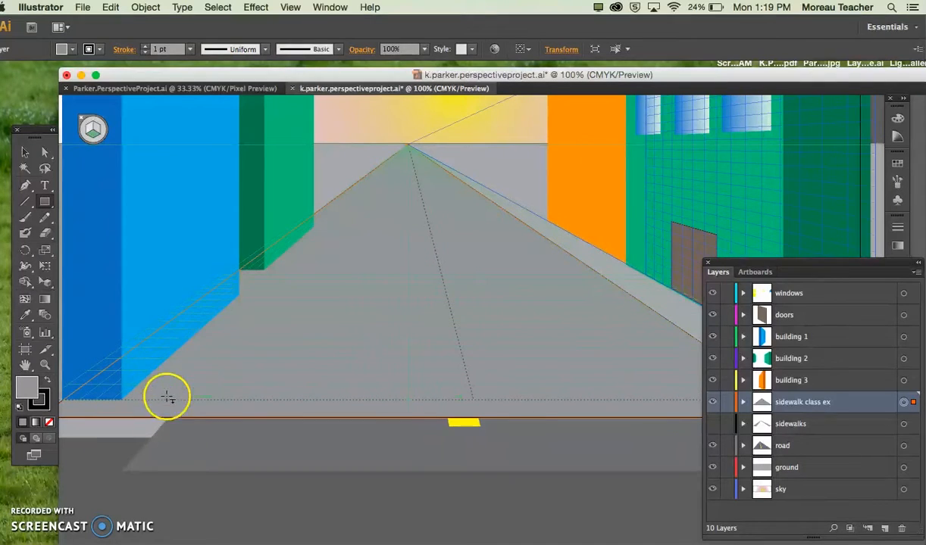
scroll(214, 412, "right", 5)
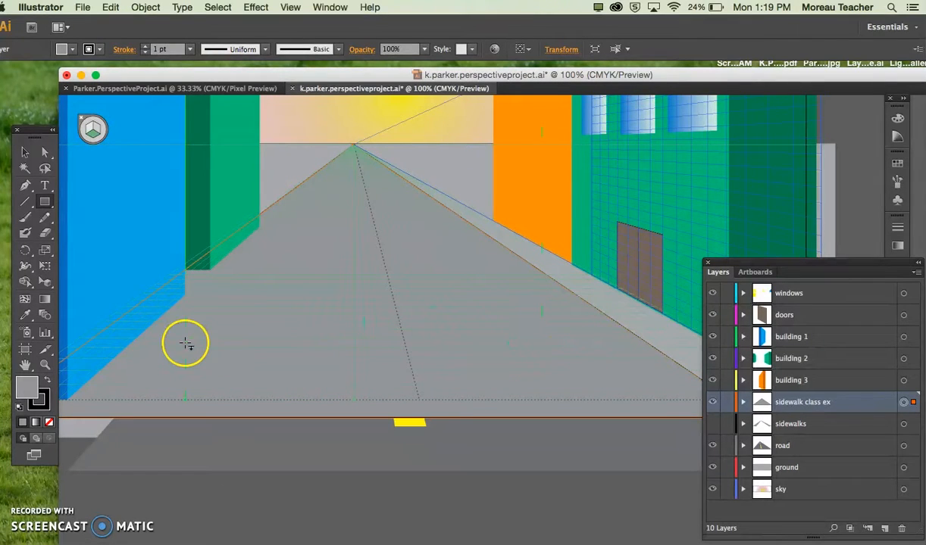
Step: Narrow the gray shape with the Perspective Selection tool so its inner edge follows the left side of the road
left_click(43, 284)
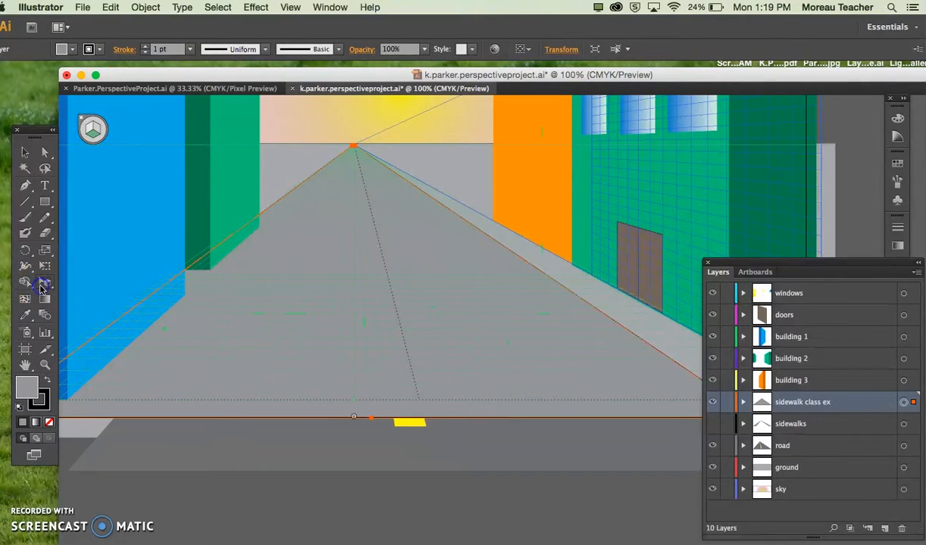
scroll(498, 375, "right", 5)
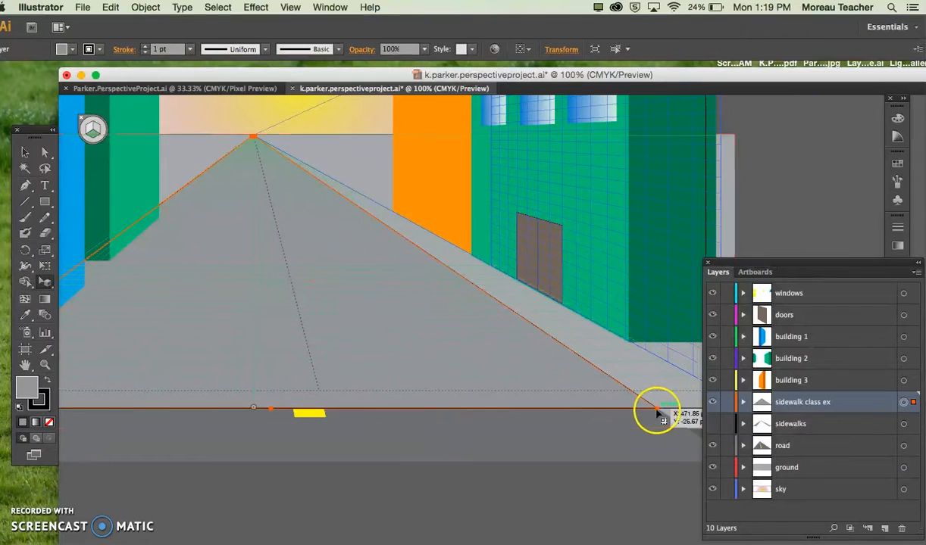
left_click_drag(657, 410, 88, 413)
scroll(206, 403, "left", 8)
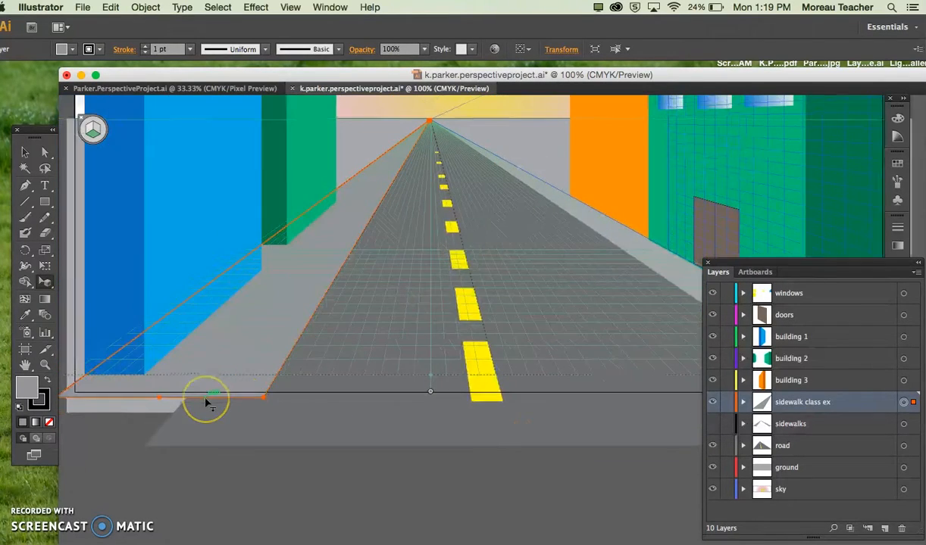
left_click_drag(254, 397, 178, 403)
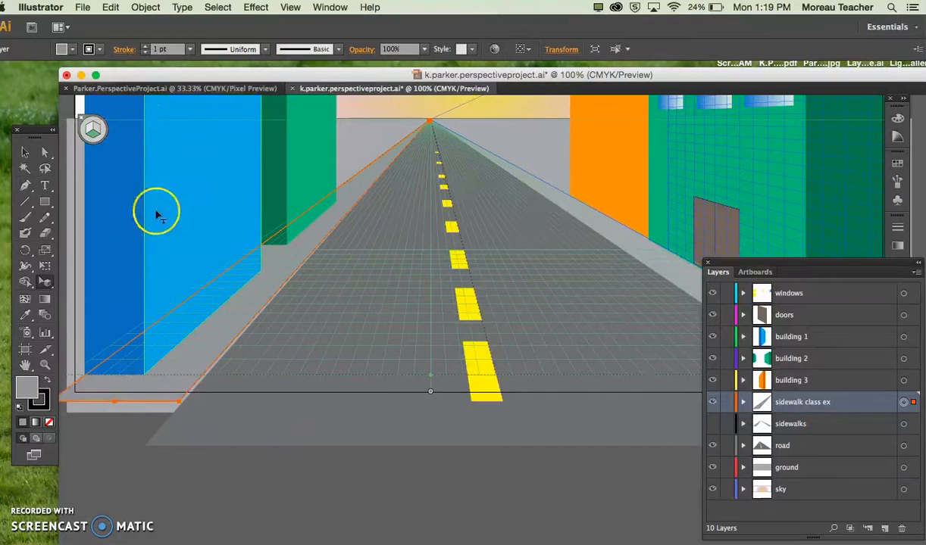
left_click_drag(182, 405, 170, 400)
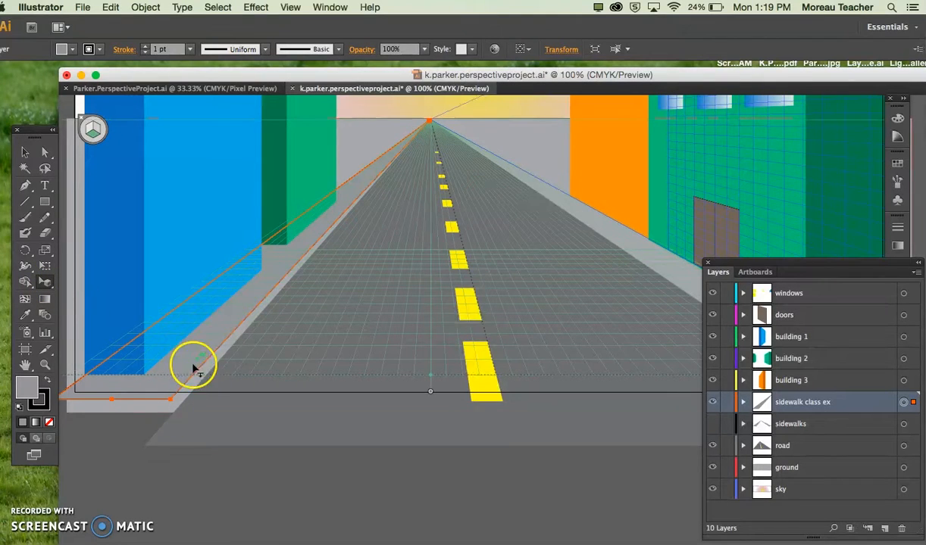
Step: Remove the stroke from the new left sidewalk shape, deselect it, and make the sidewalk class ex layer active again
left_click(253, 338)
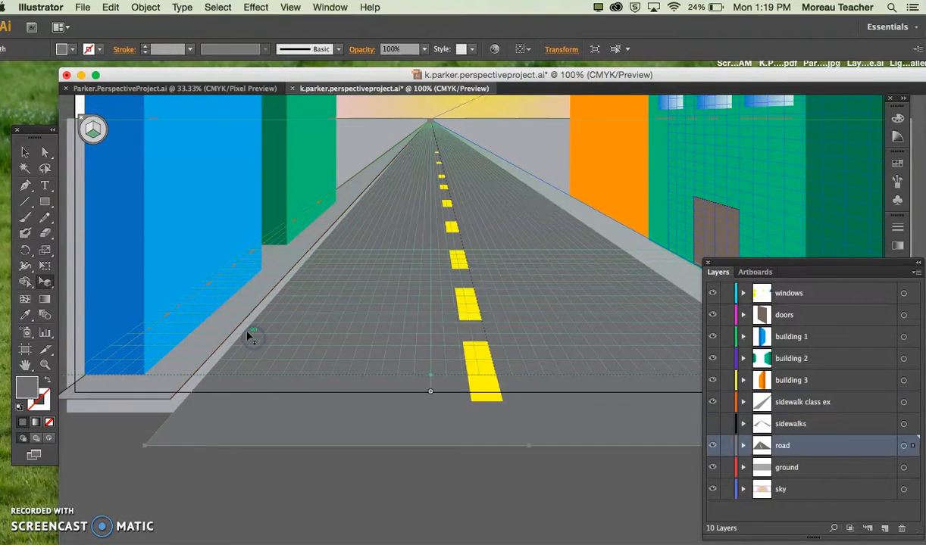
left_click(222, 321)
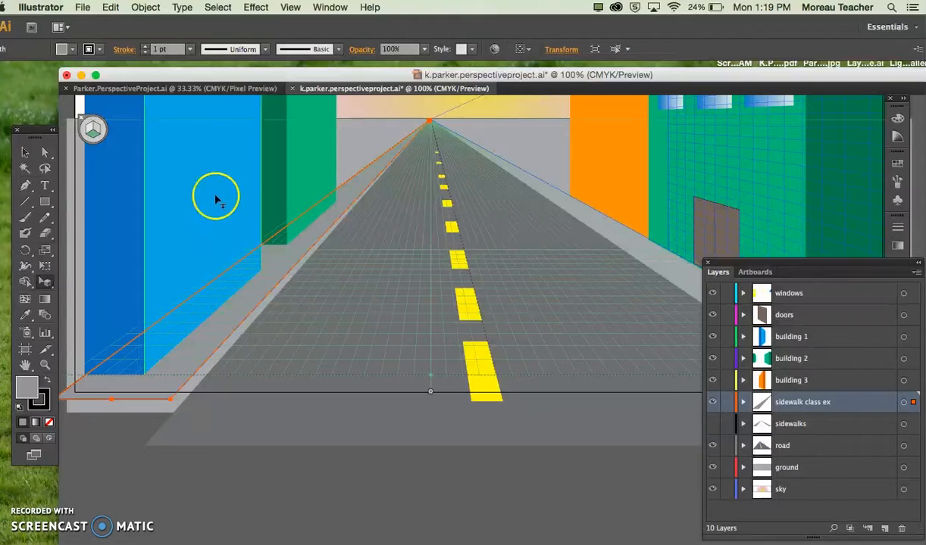
left_click(63, 48)
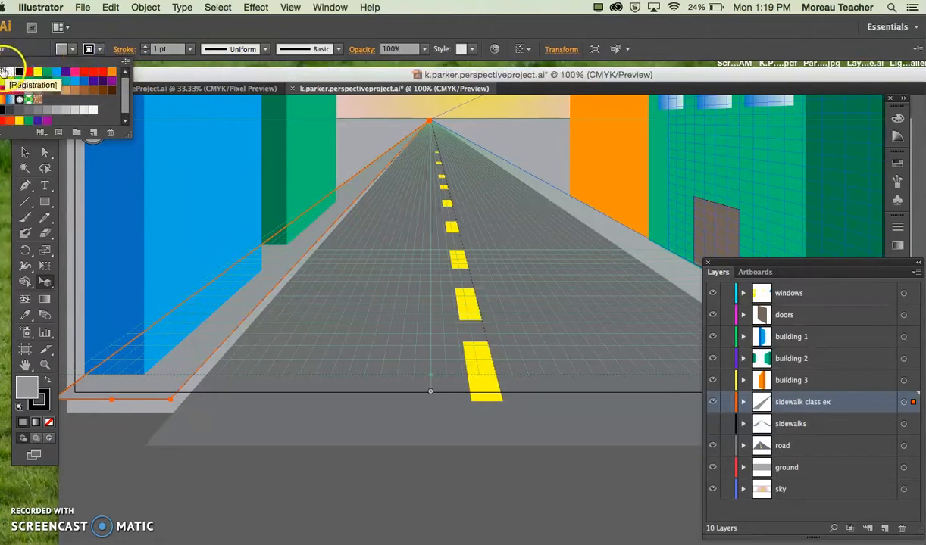
left_click(0, 72)
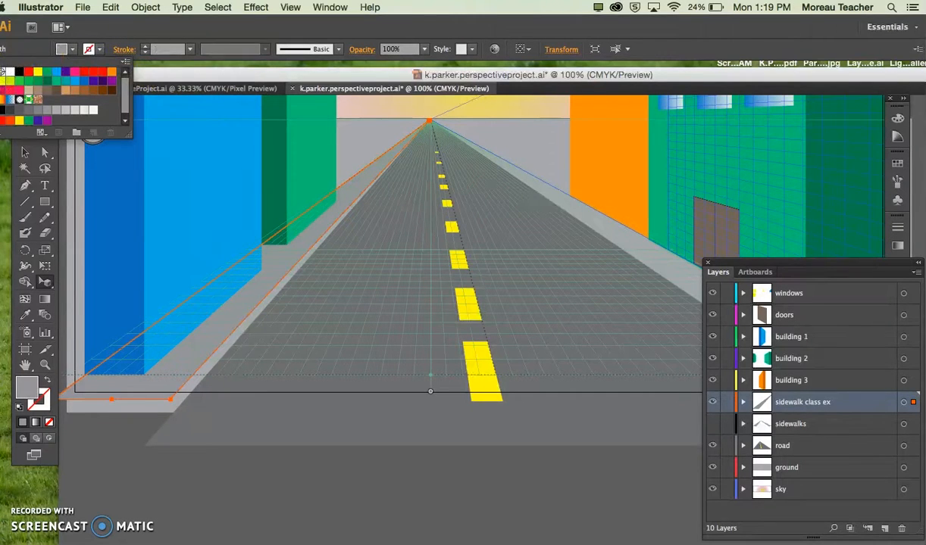
left_click(315, 294)
left_click(334, 146)
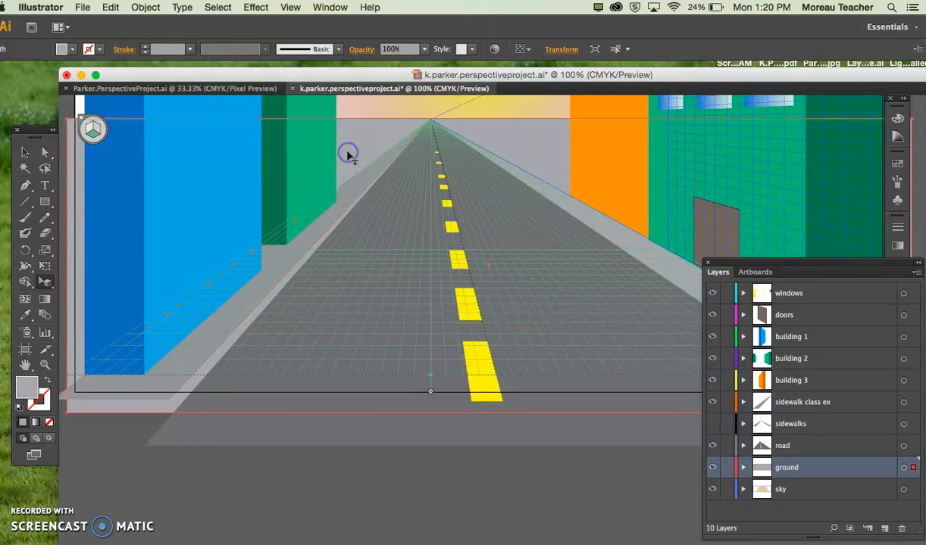
left_click(790, 403)
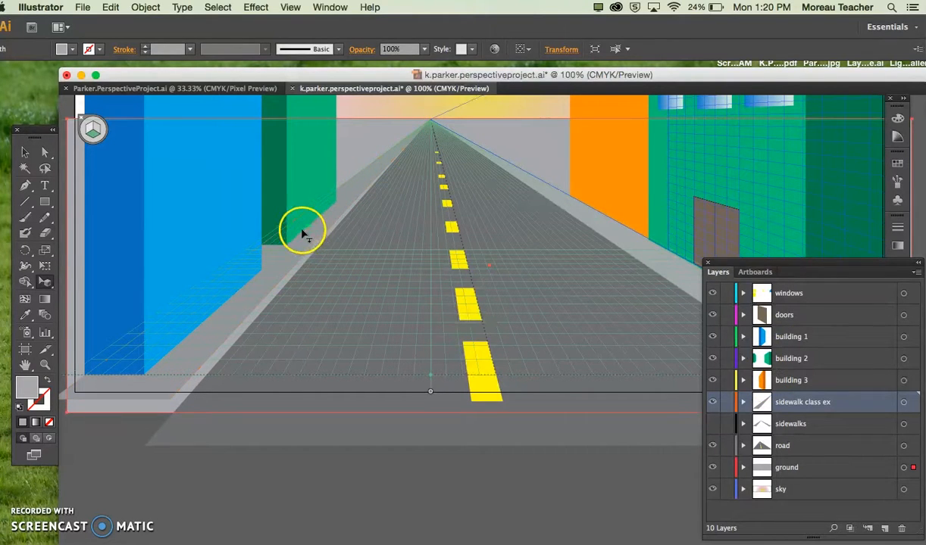
Step: Select the left sidewalk shape and inspect its fill swatch
left_click_drag(309, 237, 232, 364)
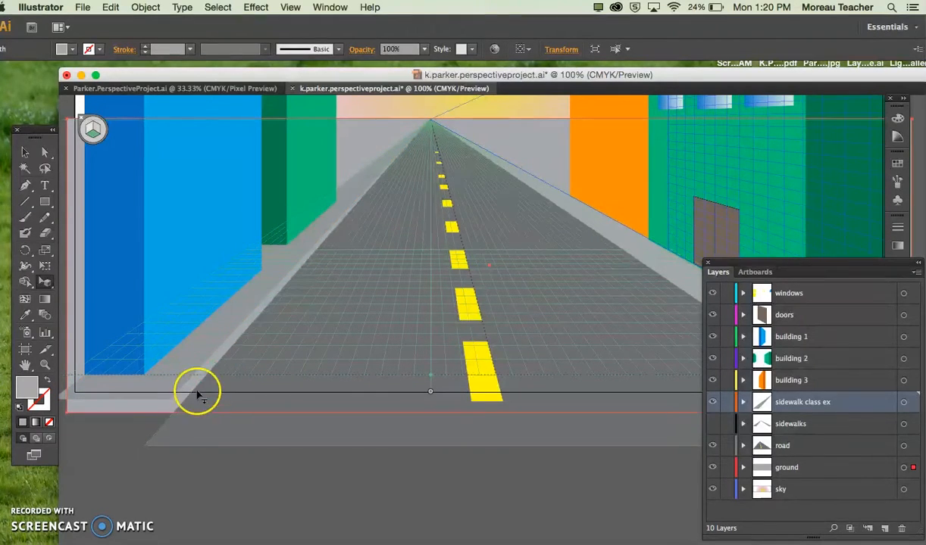
left_click(197, 346)
left_click(72, 49)
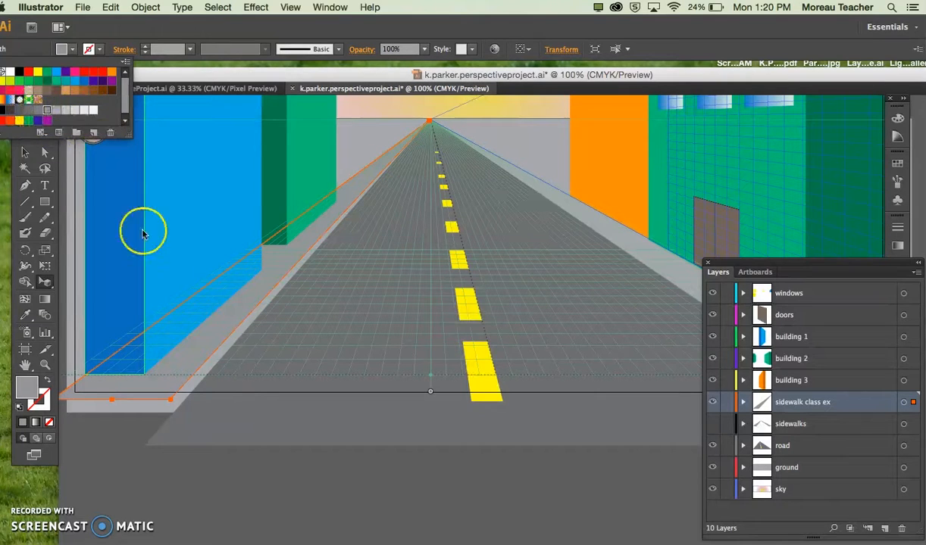
left_click(258, 393)
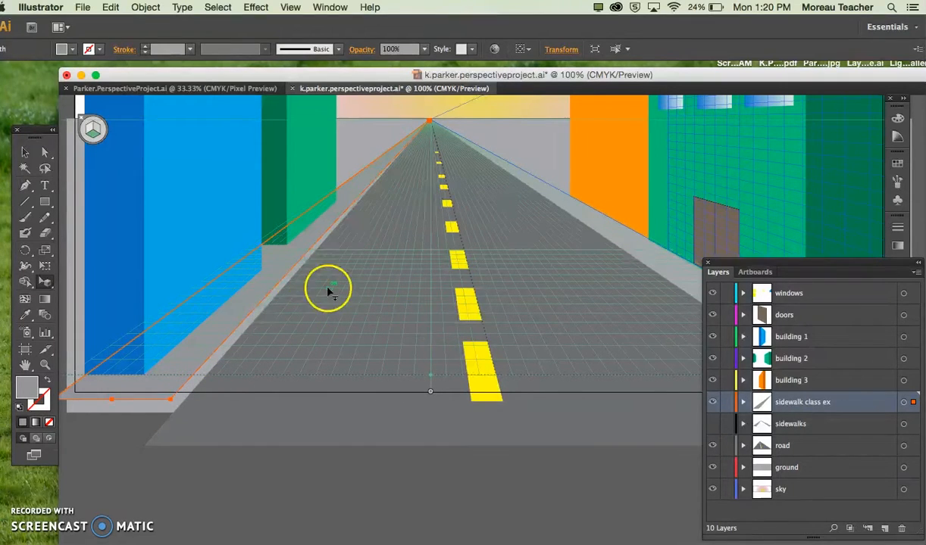
Step: Draw a darker gray, stroke-free curb rectangle on the left grid plane, from the left sidewalk's front inner corner along its road-side edge
left_click(45, 203)
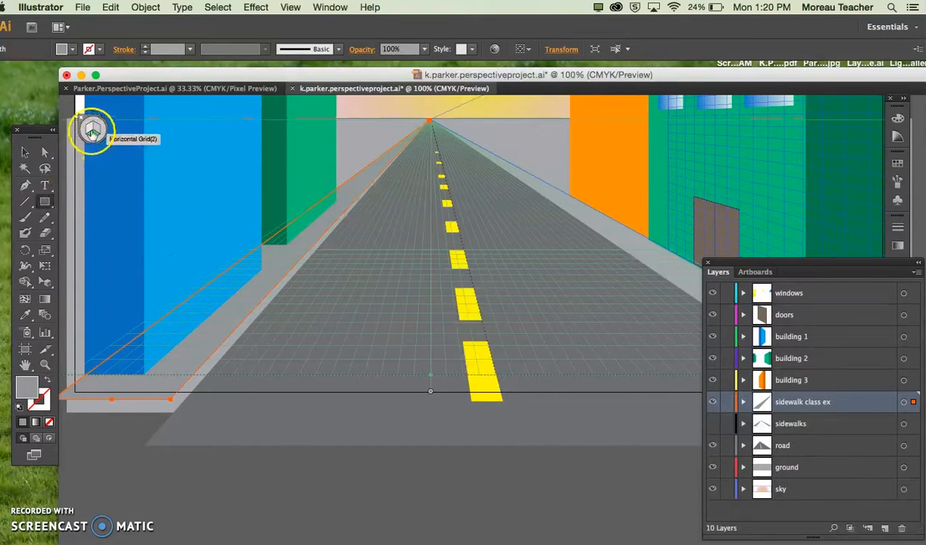
left_click(91, 128)
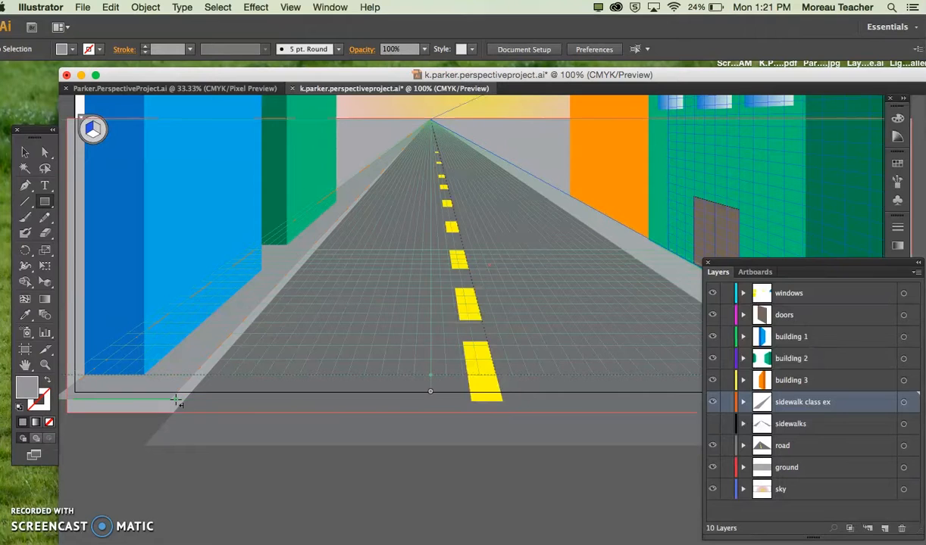
key("super+equal")
left_click(73, 49)
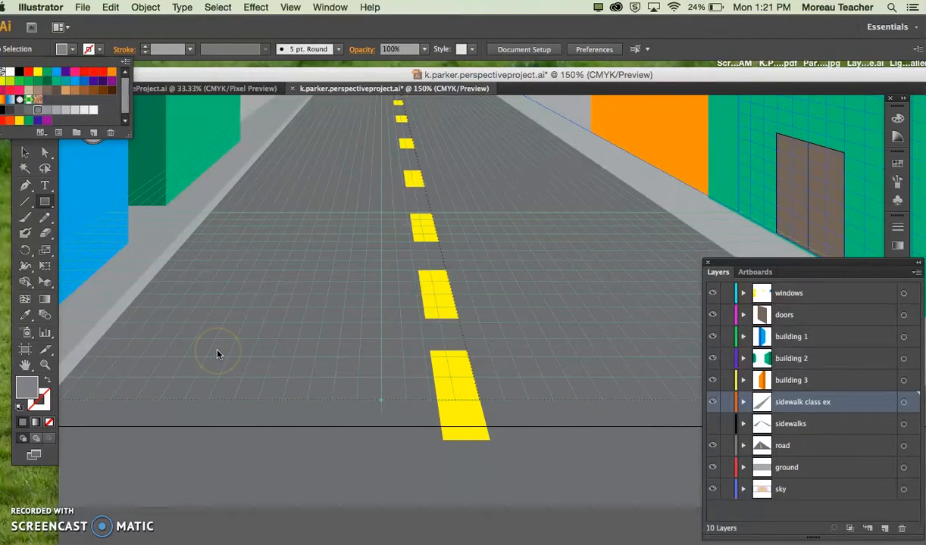
left_click(284, 352)
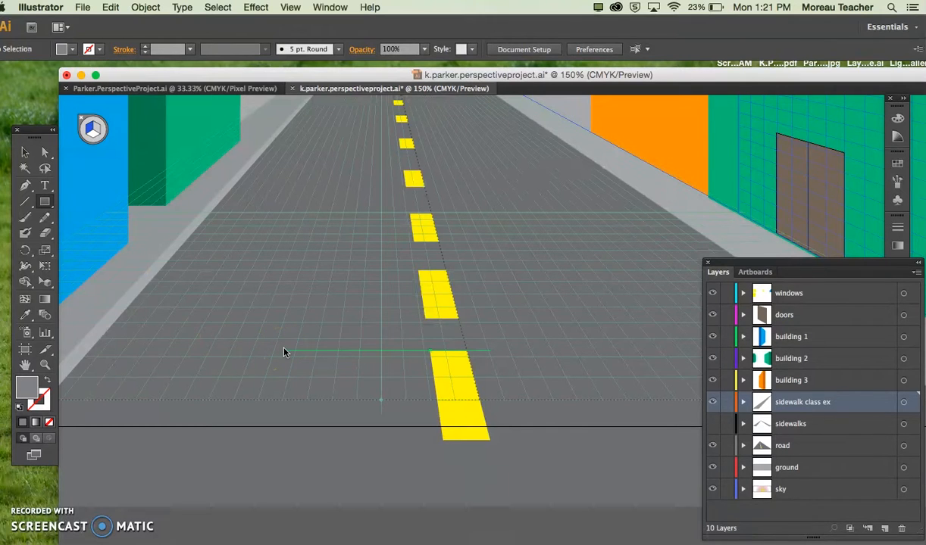
scroll(285, 352, "left", 10)
scroll(228, 394, "right", 5)
scroll(227, 394, "up", 4)
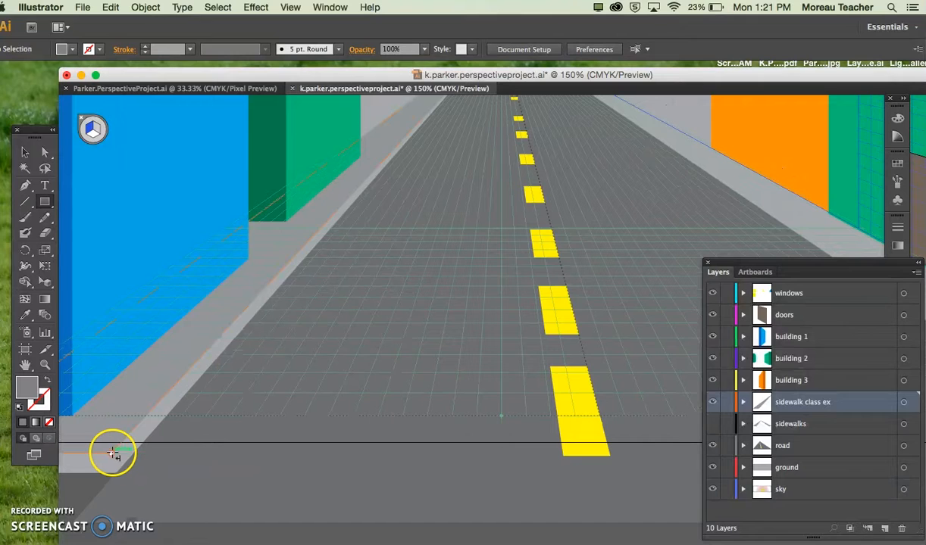
left_click_drag(112, 453, 453, 123)
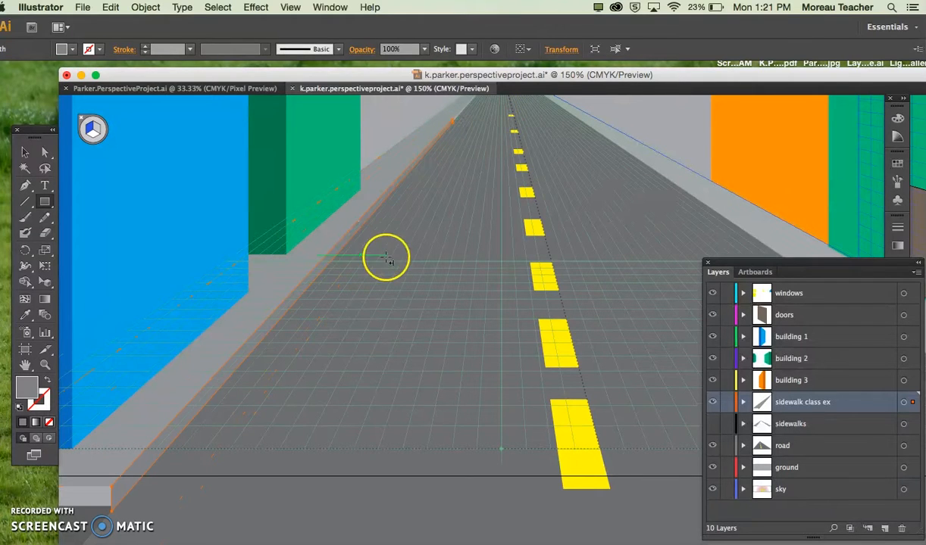
Step: Extend the curb's far end closer to the vanishing point with the Perspective Selection tool, and deselect the curb
scroll(423, 240, "up", 3)
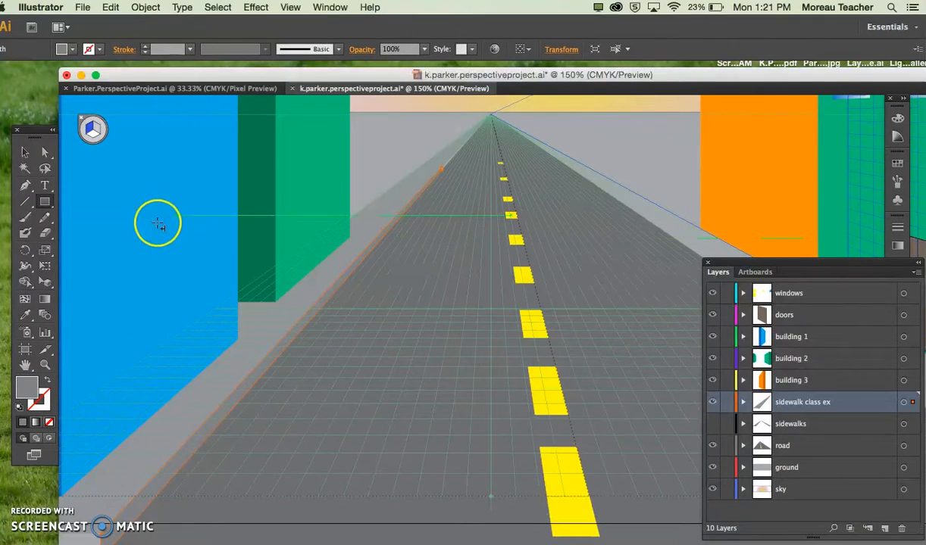
left_click(45, 282)
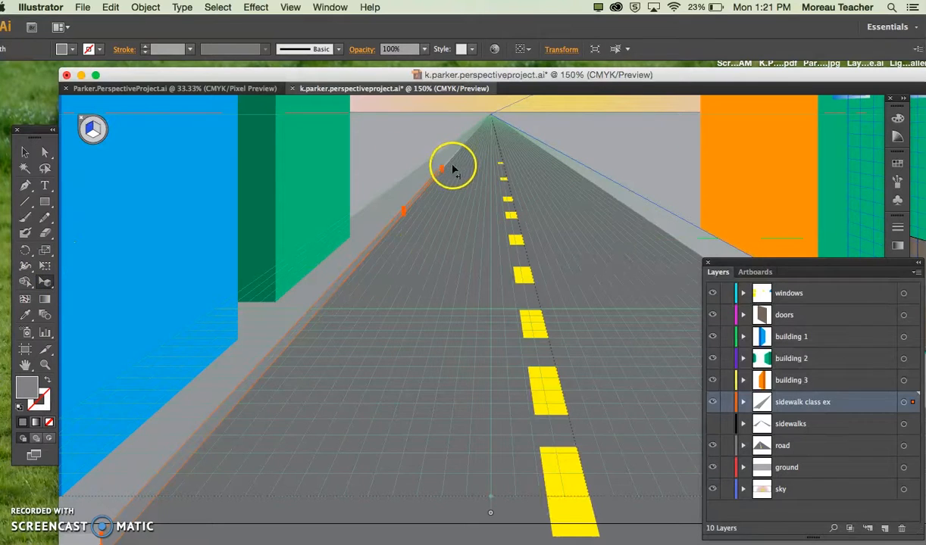
scroll(453, 169, "up", 4)
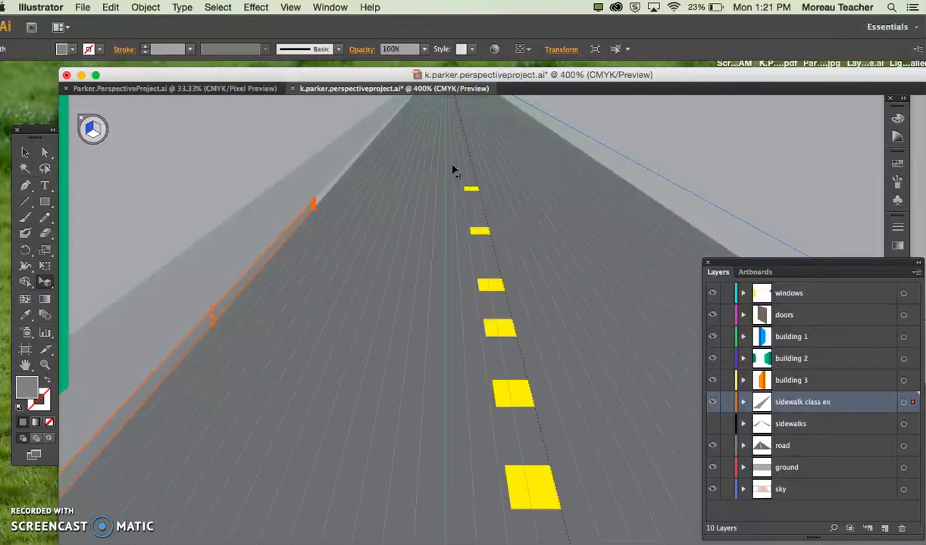
scroll(453, 168, "up", 3)
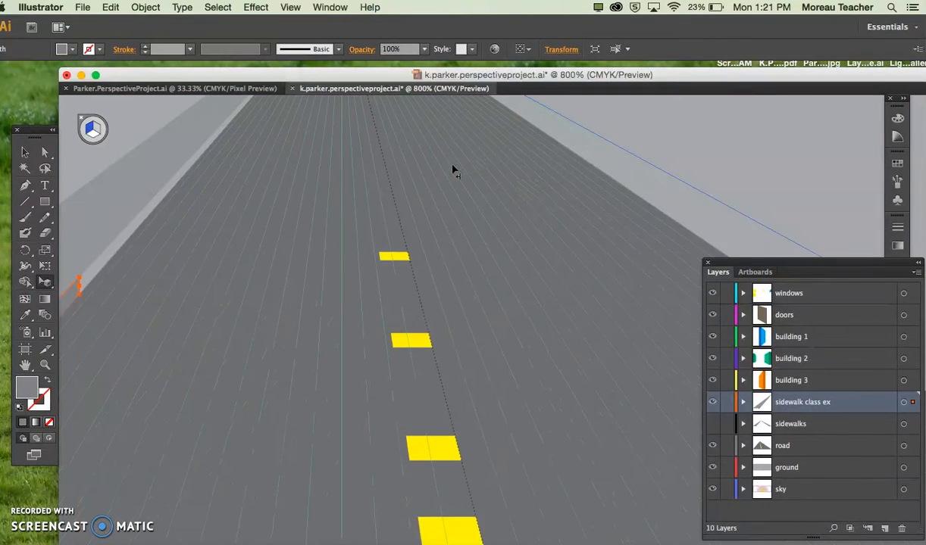
scroll(269, 353, "up", 3)
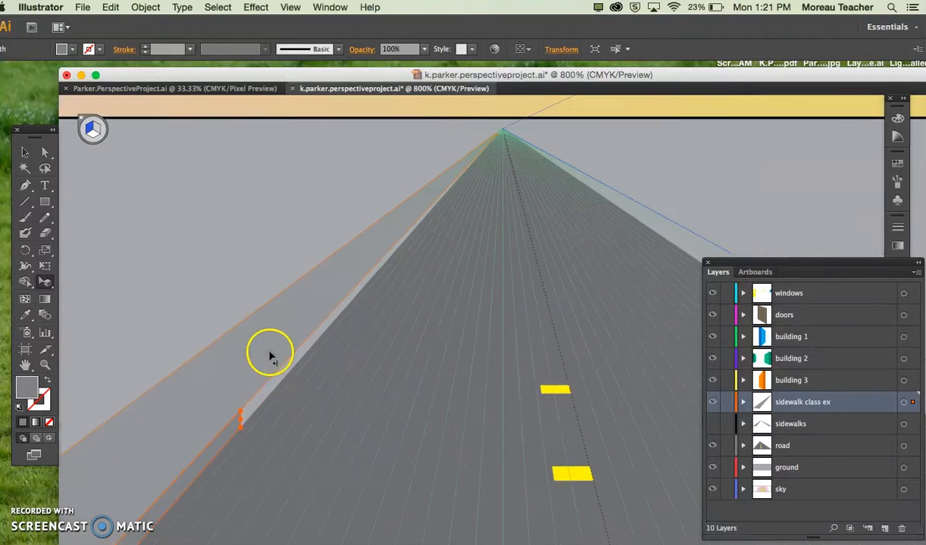
left_click_drag(246, 407, 387, 254)
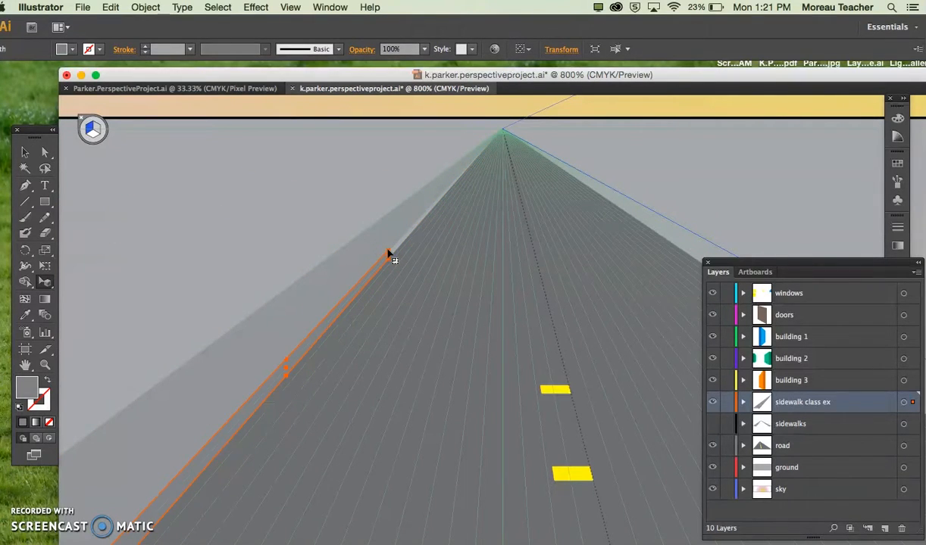
key("super+minus")
key("super+minus")
key("super+minus")
key("super+minus")
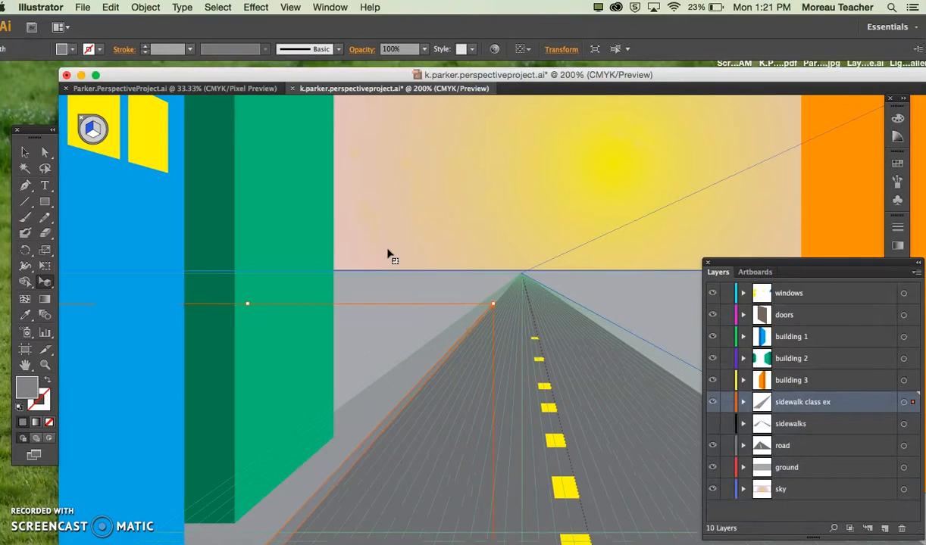
key("super+minus")
scroll(388, 254, "down", 3)
left_click(390, 137)
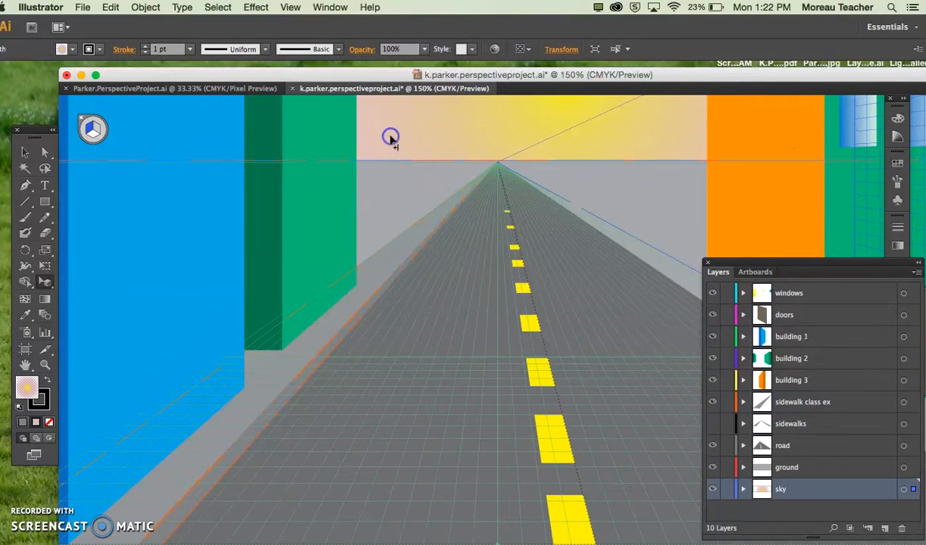
Step: Hide the perspective grid to review the left sidewalk and curb in the whole scene, and show the grid again
scroll(392, 350, "down", 1)
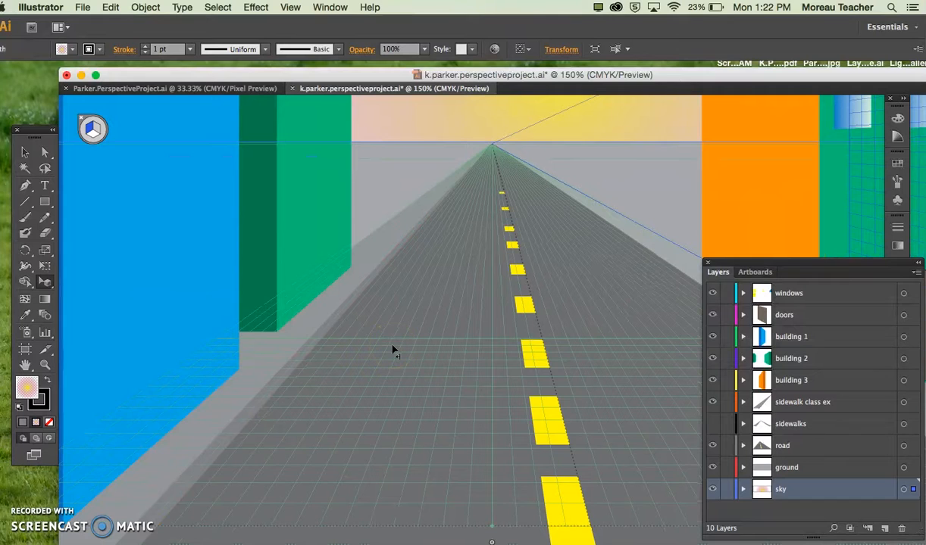
key("super+shift+i")
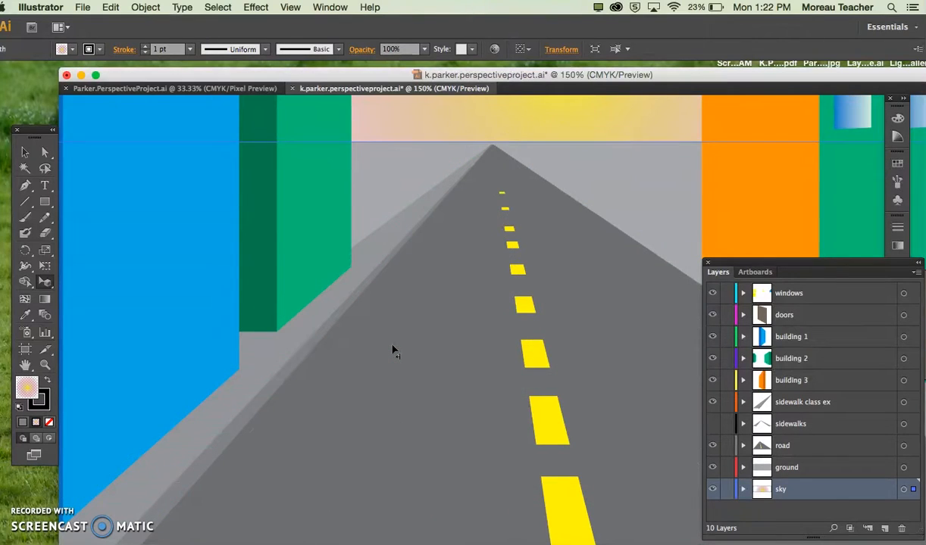
key("super+minus")
key("super+minus")
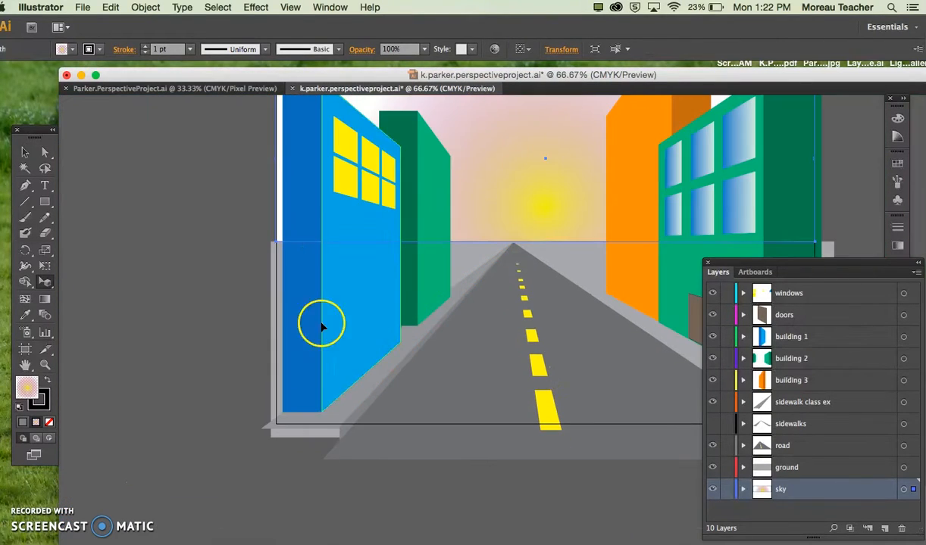
scroll(154, 326, "right", 3)
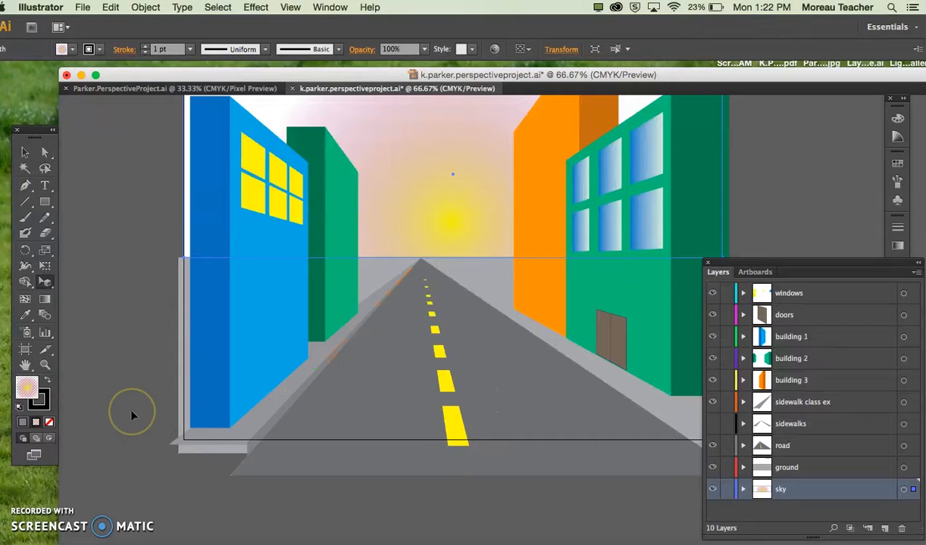
key("shift+p")
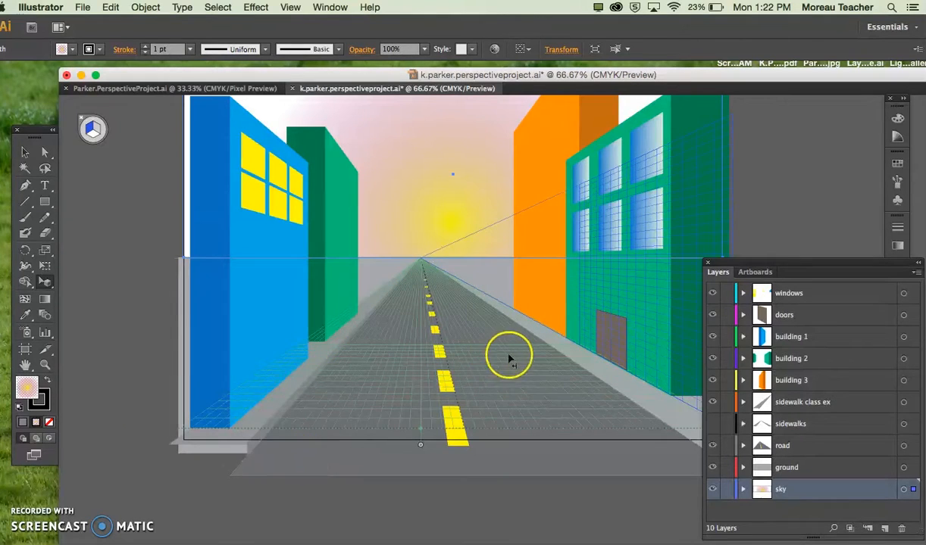
Step: On the sidewalk class ex layer, draw a rectangle on the horizontal plane from just outside the artboard's lower-right corner to the vanishing point
scroll(487, 372, "right", 3)
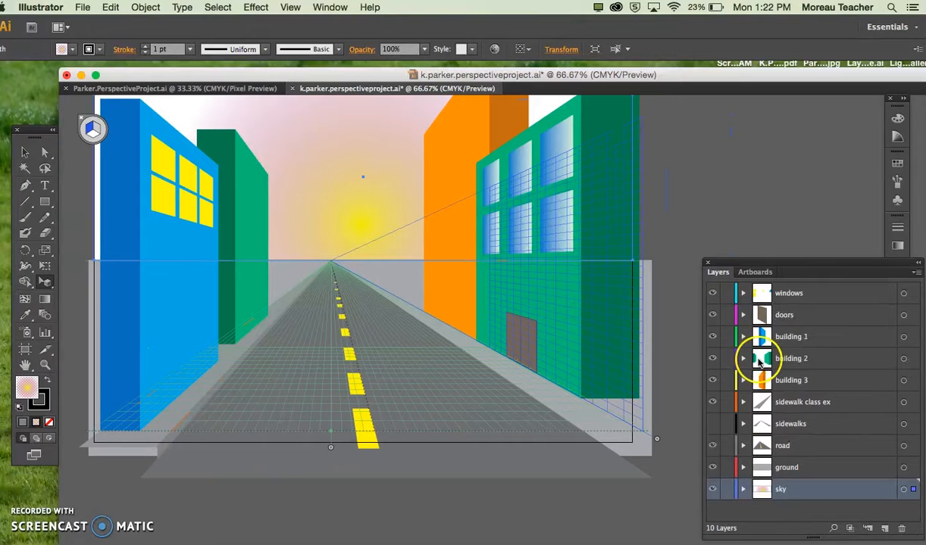
left_click(778, 404)
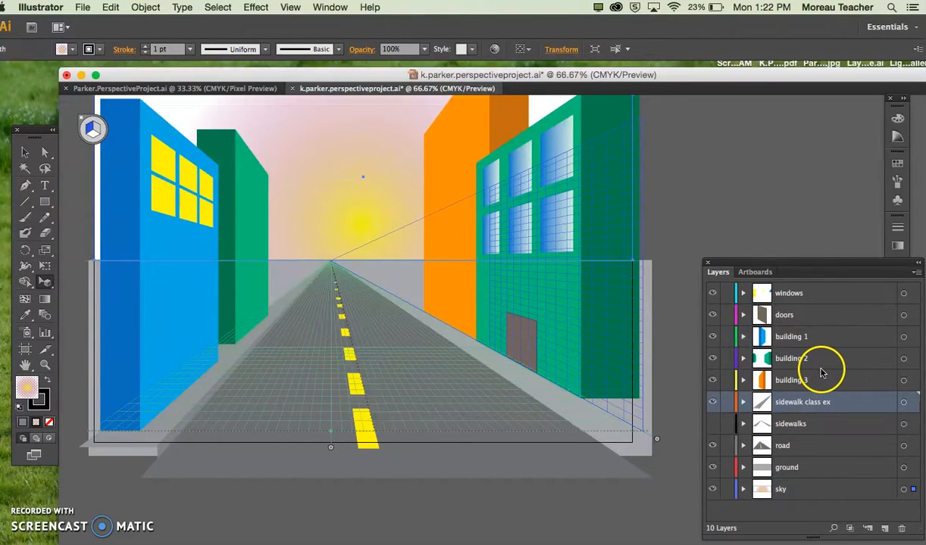
left_click(904, 403)
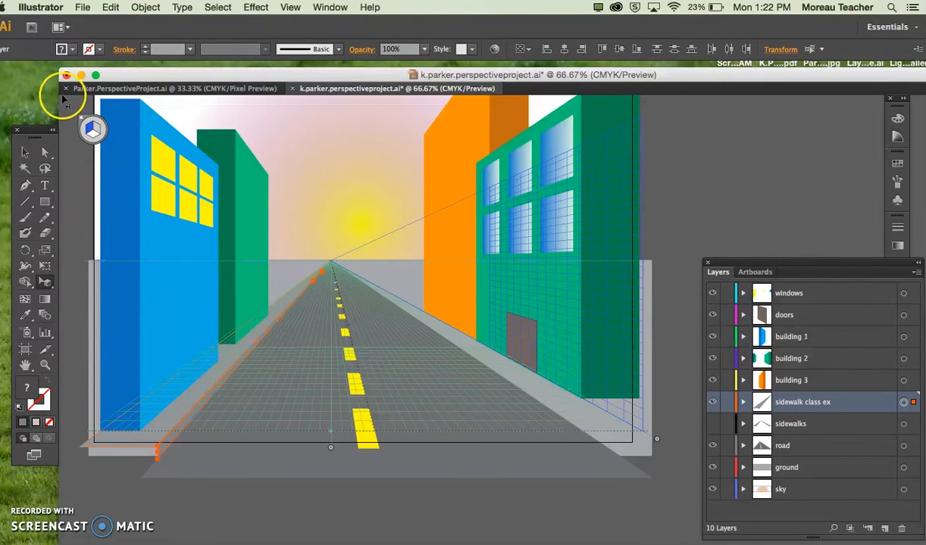
left_click(44, 202)
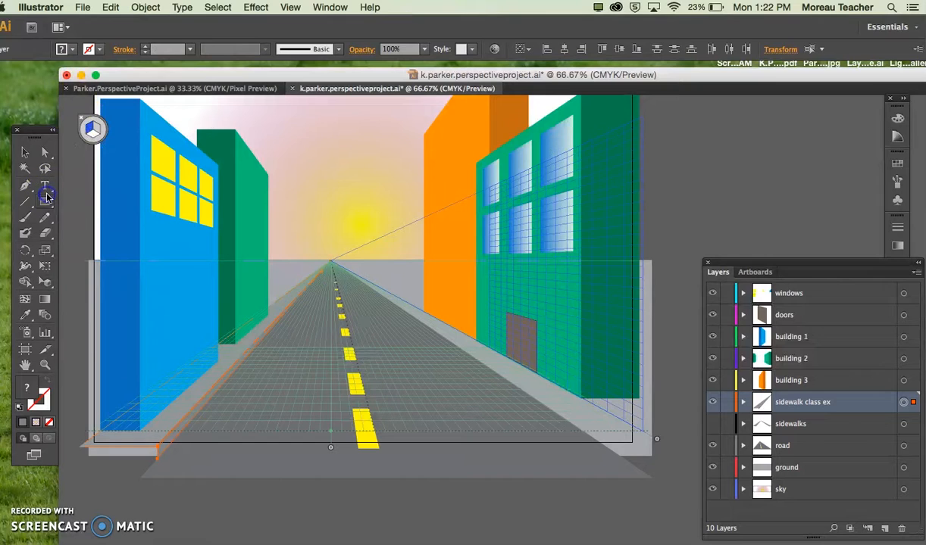
left_click(93, 133)
left_click(94, 137)
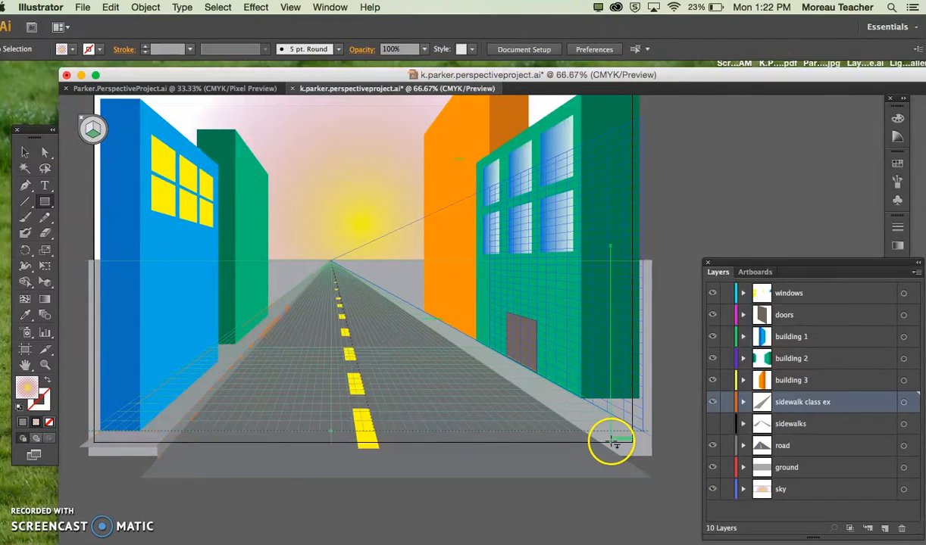
scroll(612, 441, "right", 3)
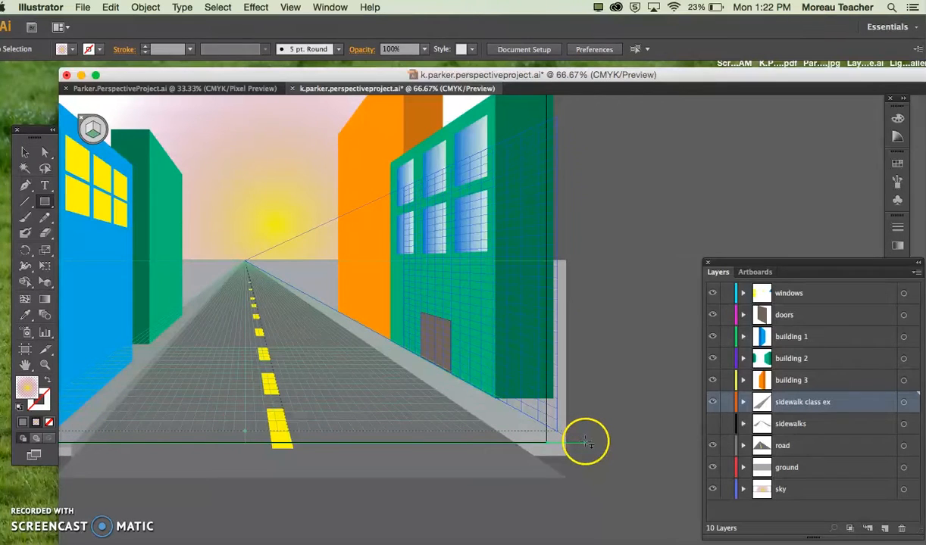
left_click_drag(576, 447, 249, 264)
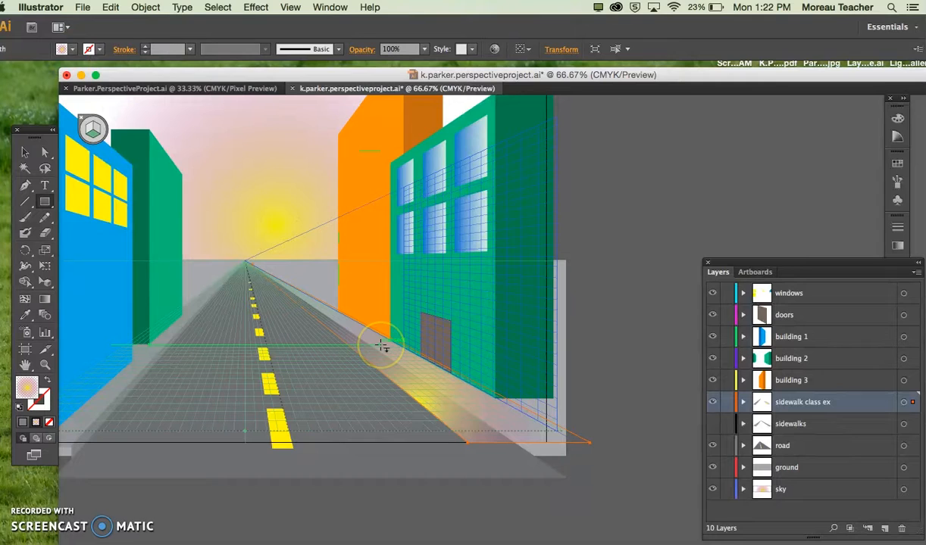
Step: Apply the left sidewalk's gray to the right sidewalk shape, move its inner edge toward the road's right side, and deselect it
key("i")
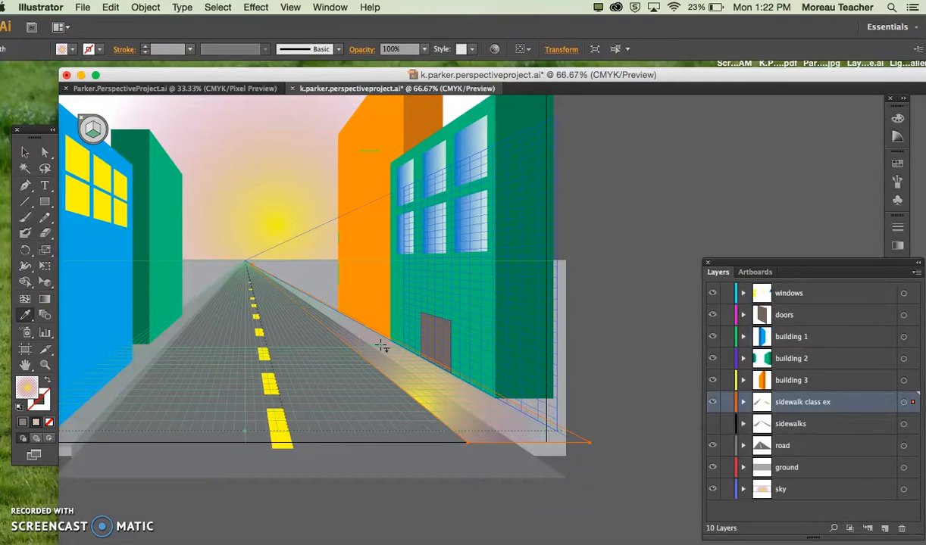
left_click(131, 370)
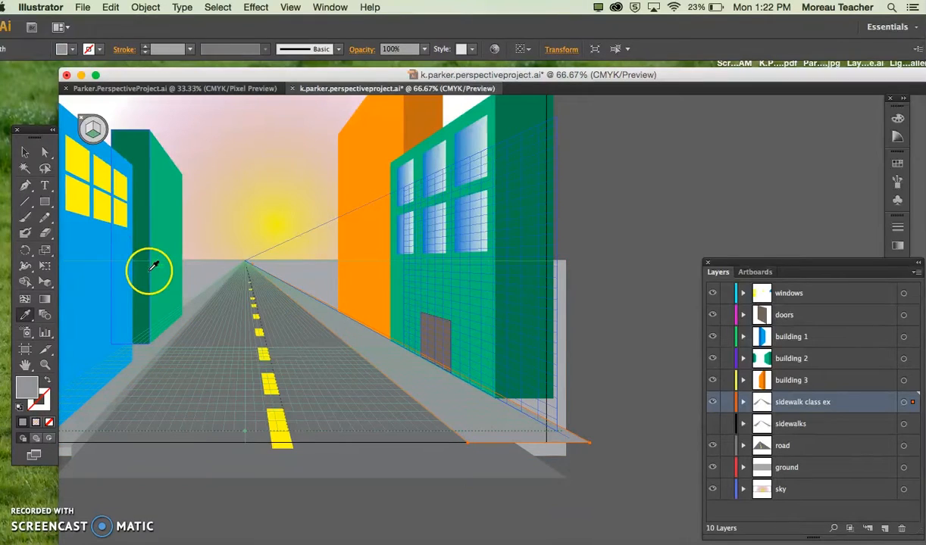
left_click(44, 282)
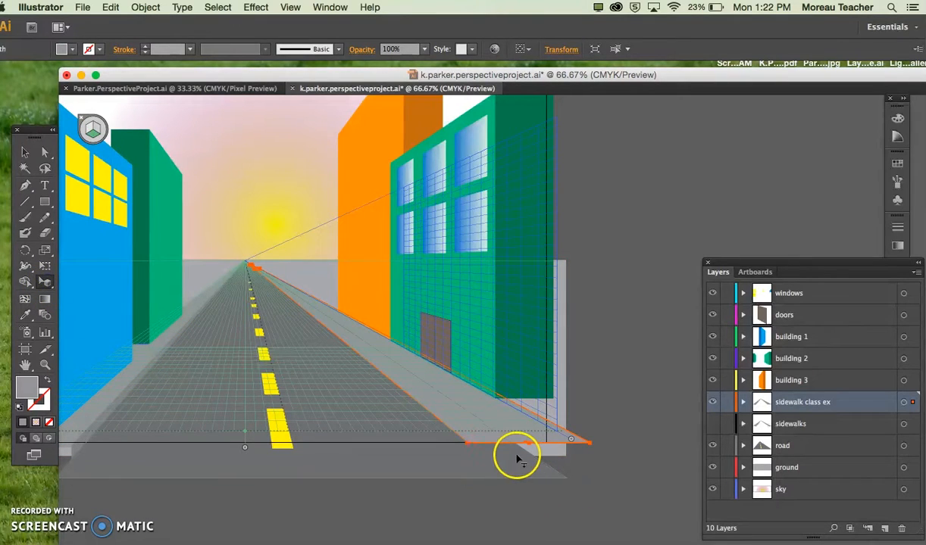
left_click_drag(466, 443, 500, 452)
left_click(625, 378)
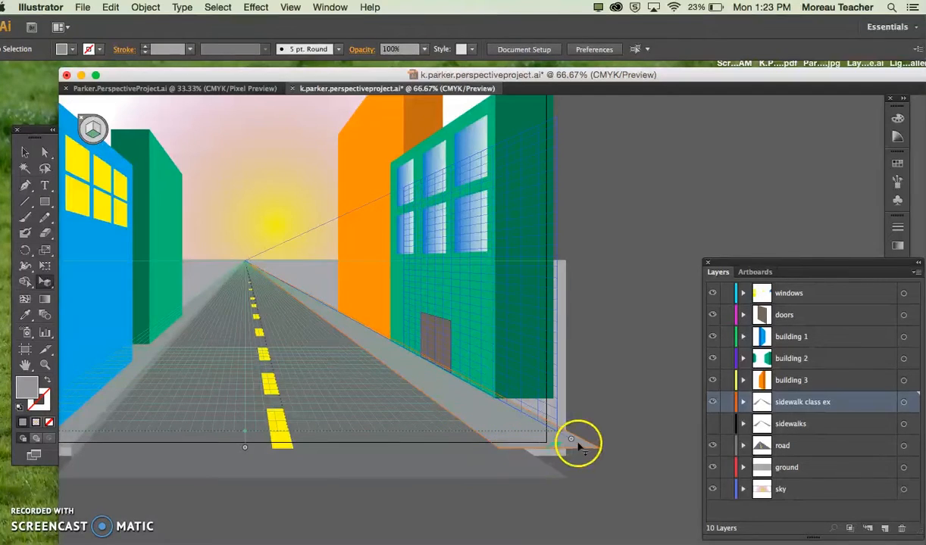
Step: Draw a narrow rectangle on the vertical perspective plane along the right sidewalk's inner edge, from its front corner toward the vanishing point, as the curb
left_click(712, 422)
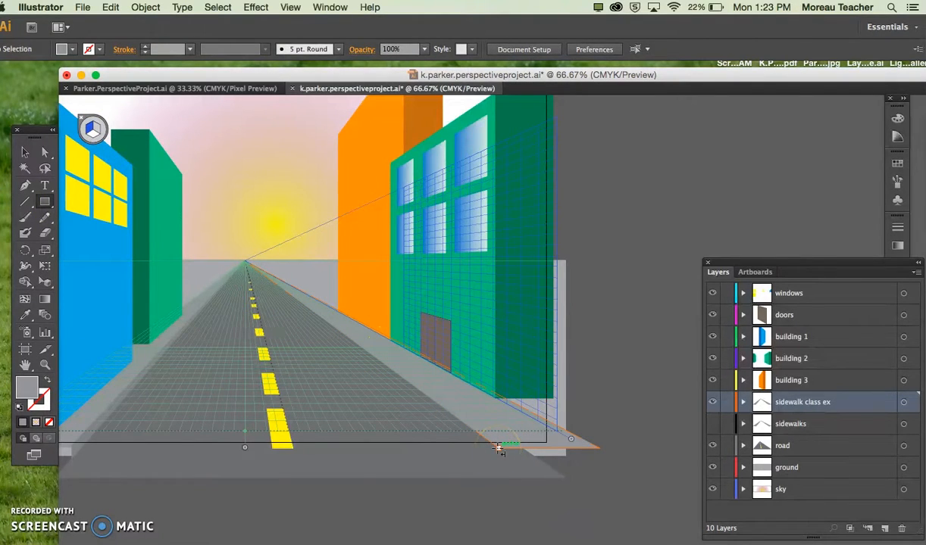
key("super+equal")
key("super+equal")
scroll(497, 448, "down", 5)
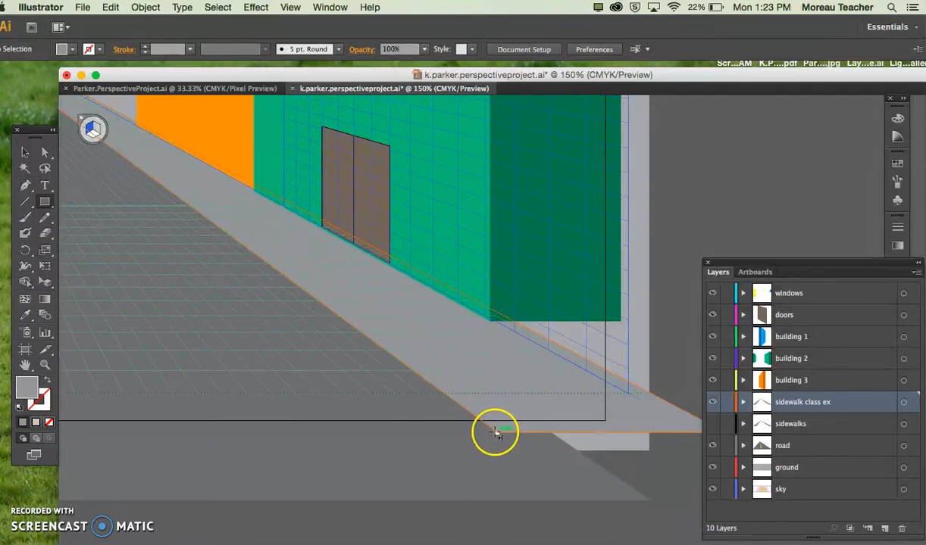
left_click_drag(494, 434, 106, 152)
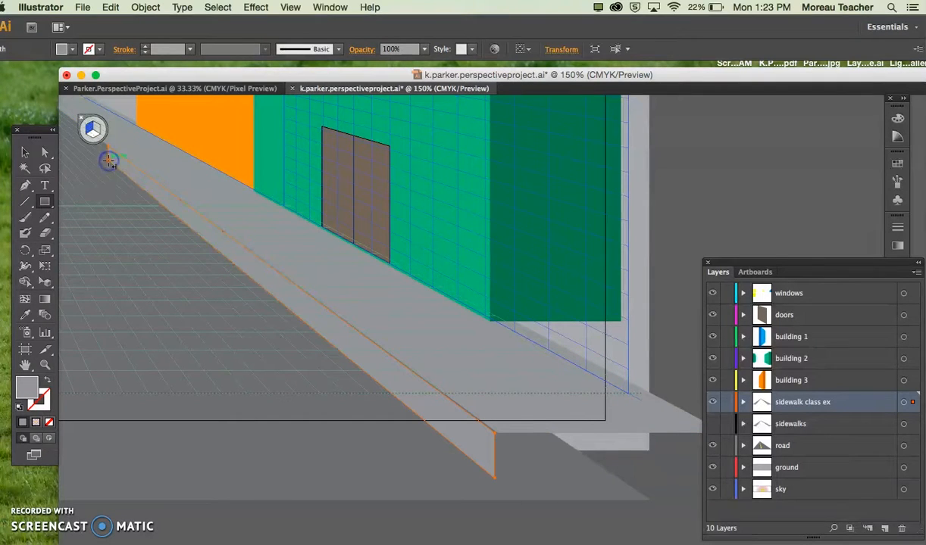
Step: Apply the left curb's darker gray to the new right curb with the Eyedropper
key("super+minus")
key("super+minus")
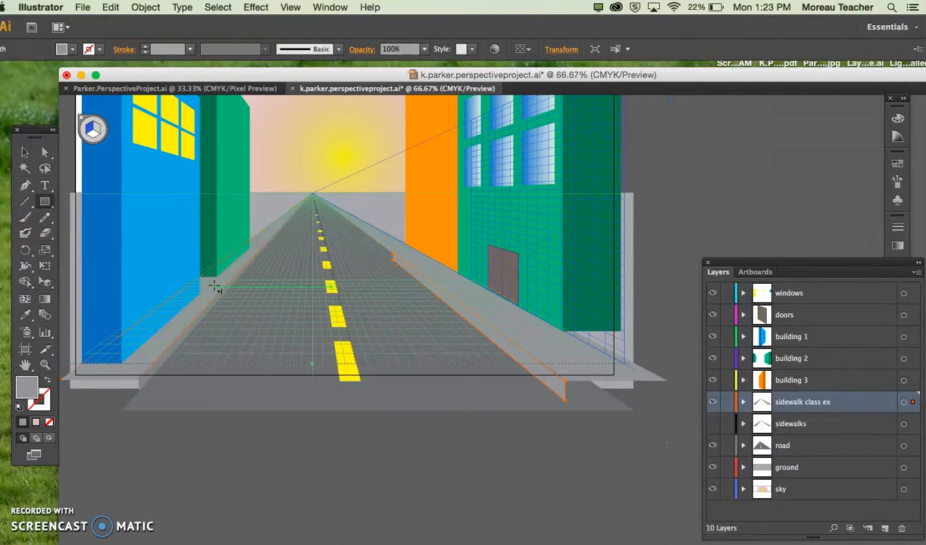
left_click(179, 340)
left_click(487, 311)
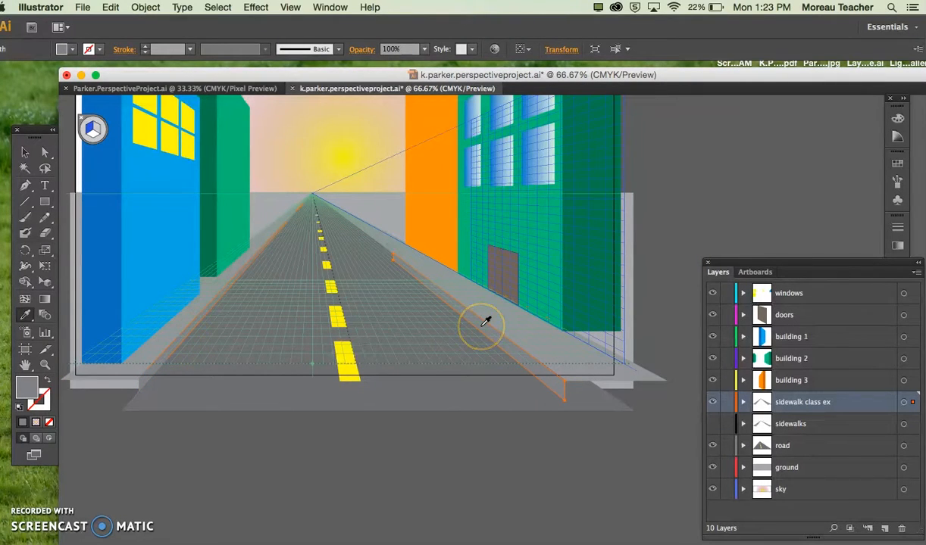
Step: Extend the right curb's far end closer to the vanishing point with the Perspective Selection tool
scroll(486, 322, "up", 4)
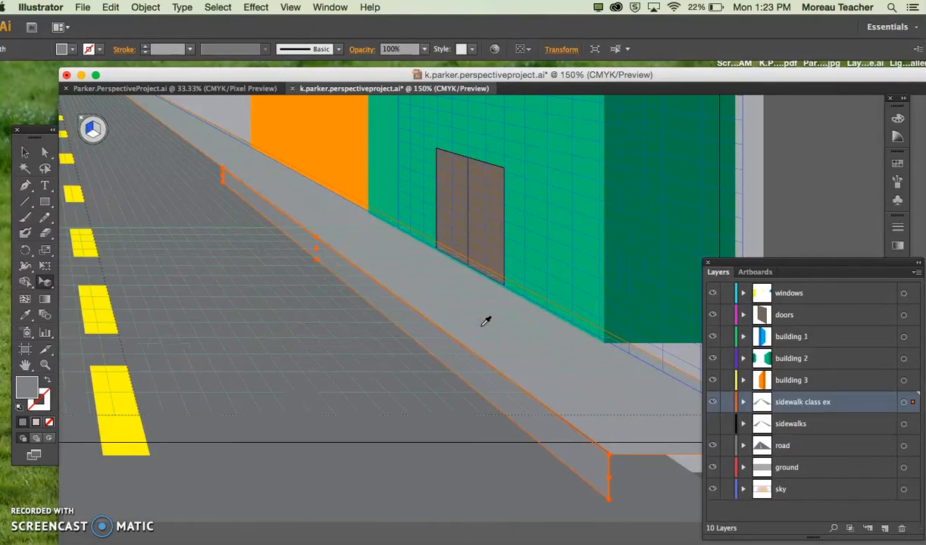
left_click_drag(309, 258, 173, 160)
left_click(310, 174)
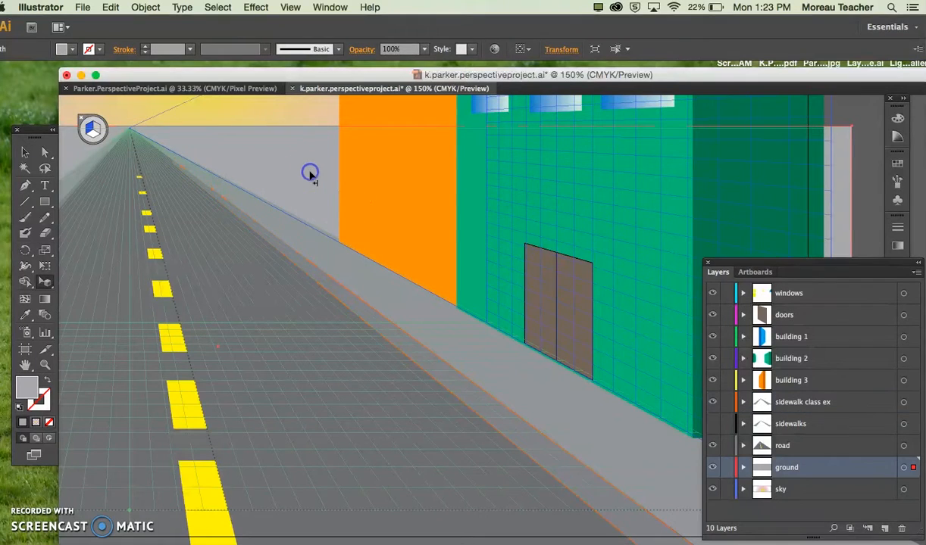
Step: Deselect all artwork and hide the perspective grid to review both sidewalks and curbs in the whole scene
key("super+minus")
key("super+minus")
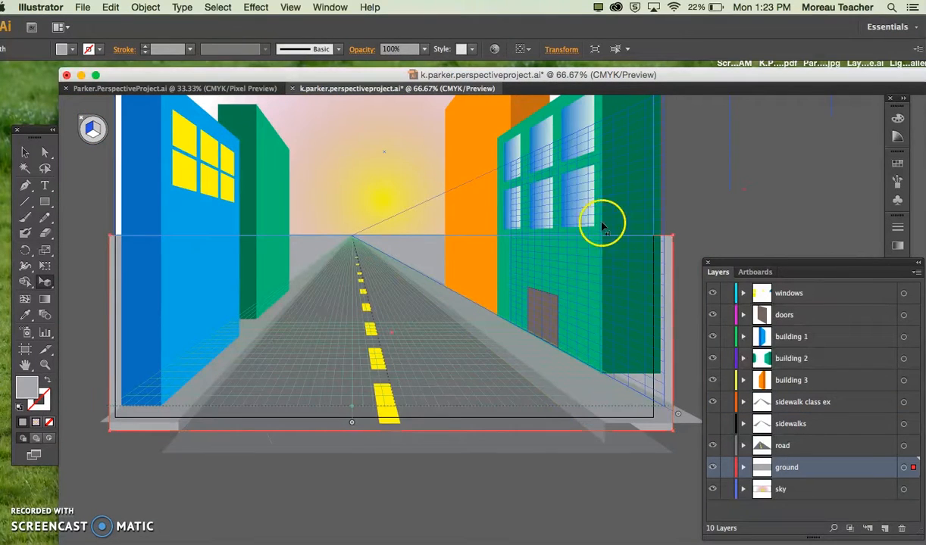
left_click(712, 210)
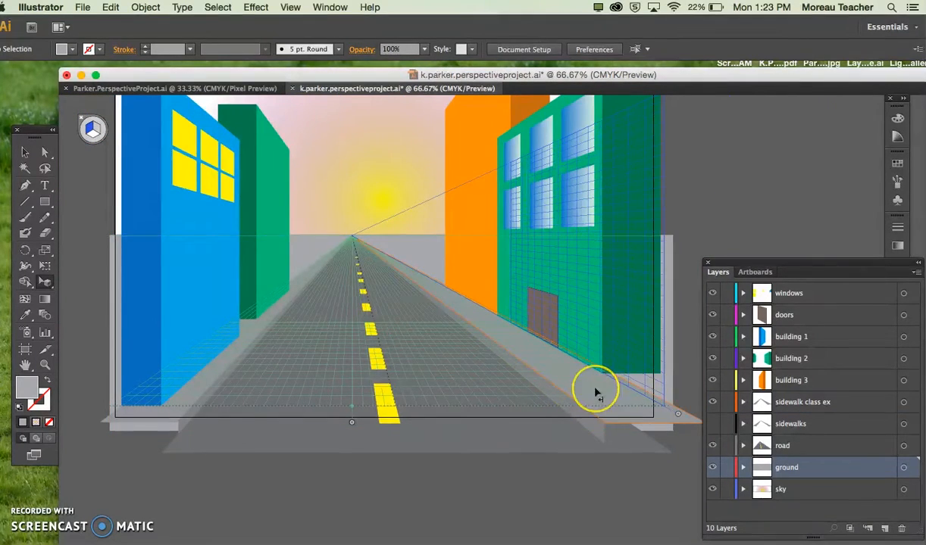
left_click(661, 388)
key("super+shift+i")
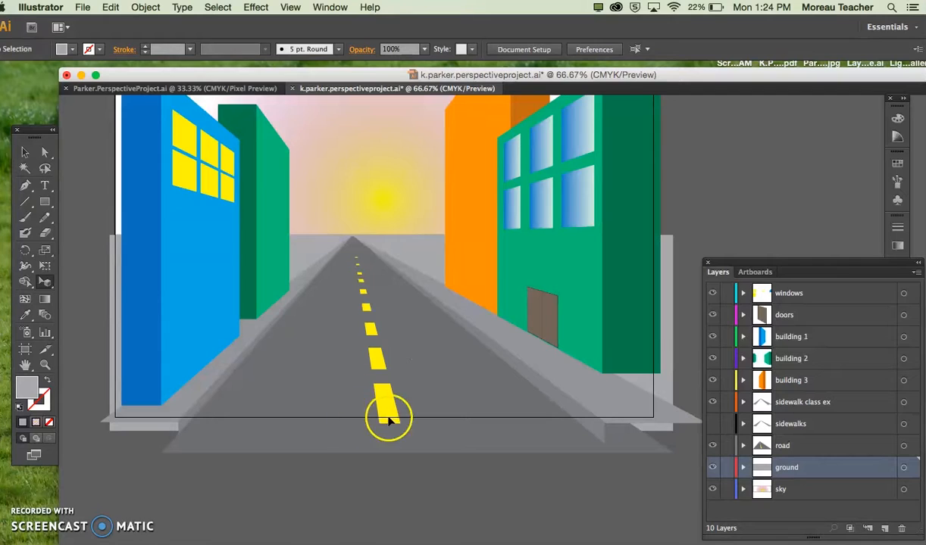
Step: Compare the sidewalk class ex and sidewalks layers by toggling their visibility, leaving only sidewalk class ex visible
left_click(815, 401)
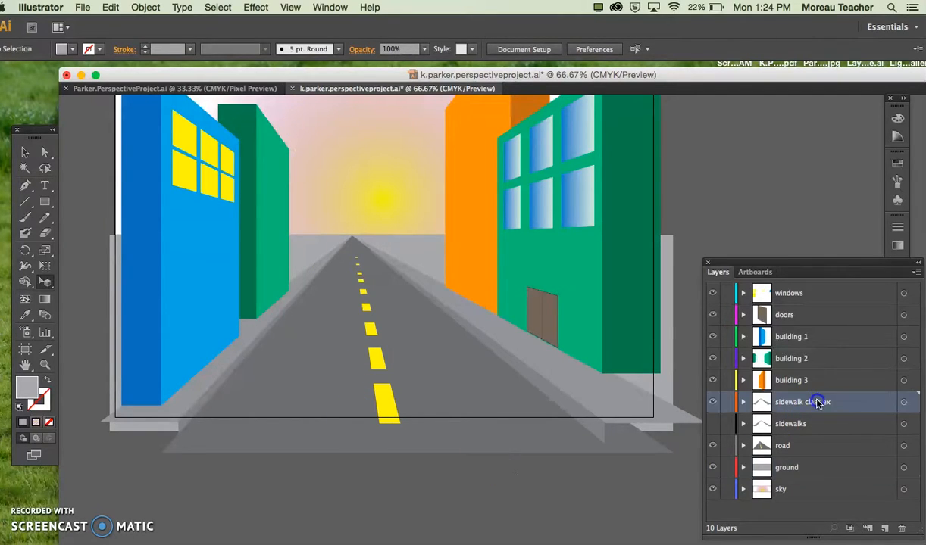
left_click(713, 401)
left_click(711, 425)
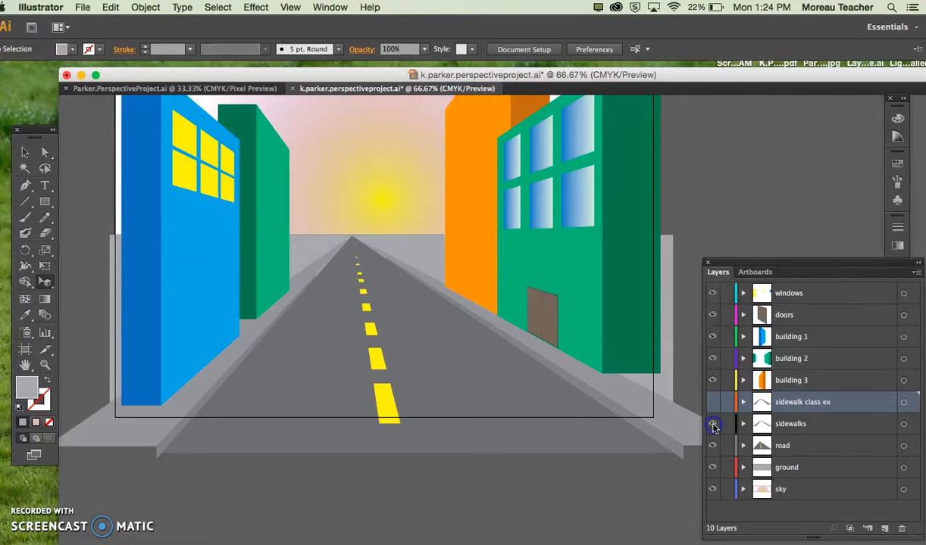
left_click(712, 425)
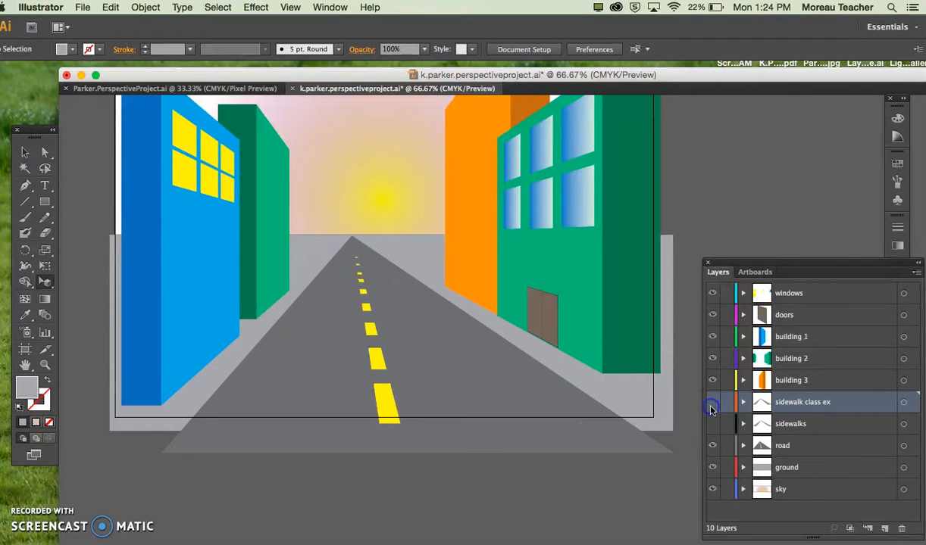
left_click(711, 406)
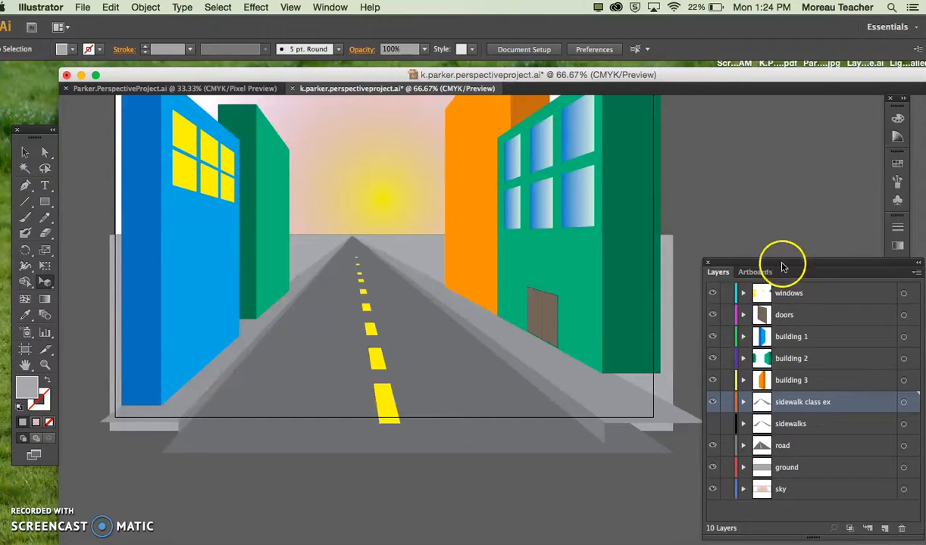
Step: Create a new layer above the windows layer and name it billboard/sign
left_click_drag(783, 267, 741, 223)
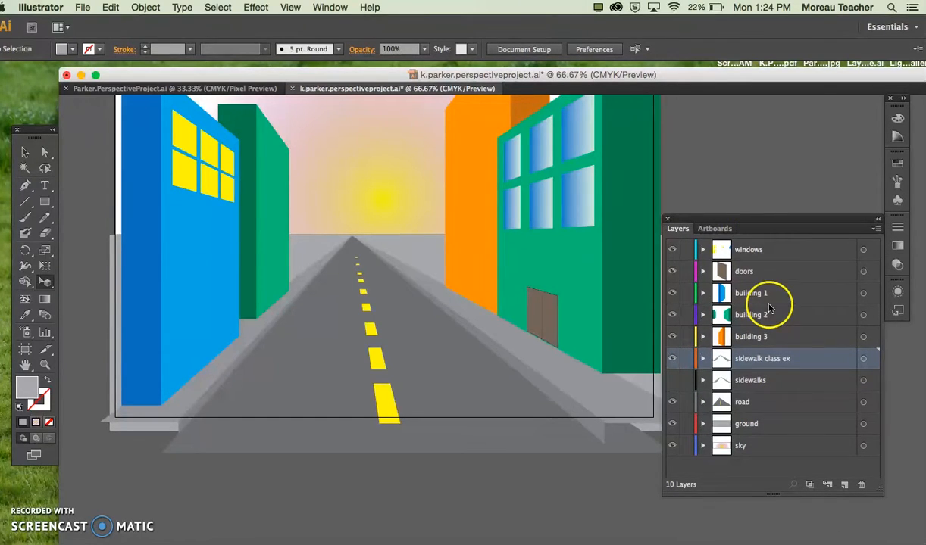
left_click(761, 251)
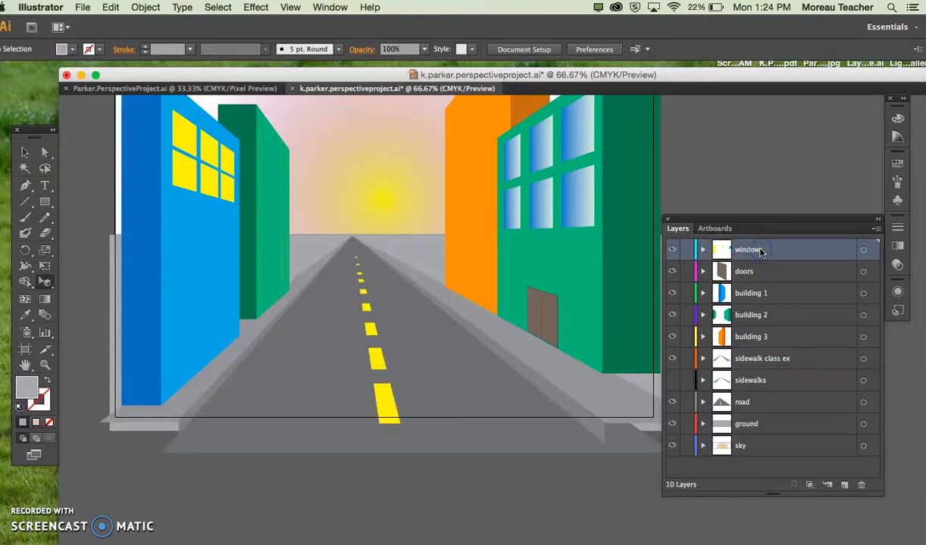
left_click(847, 489)
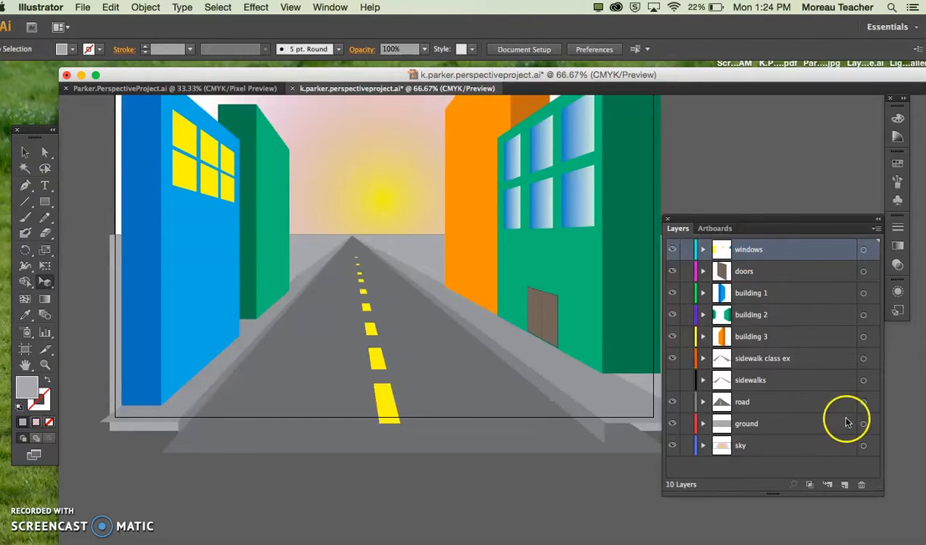
left_click(844, 485)
double_click(745, 252)
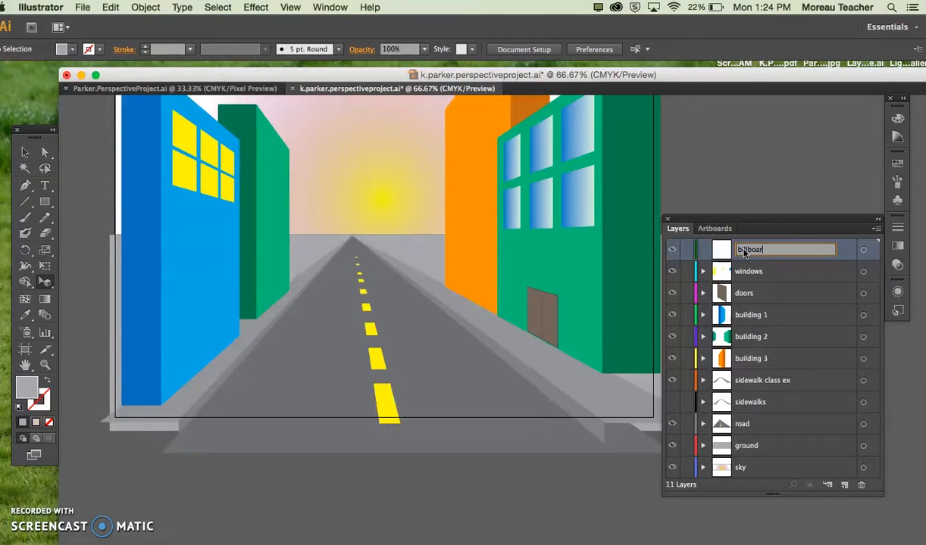
type("billboard/sign")
key("Return")
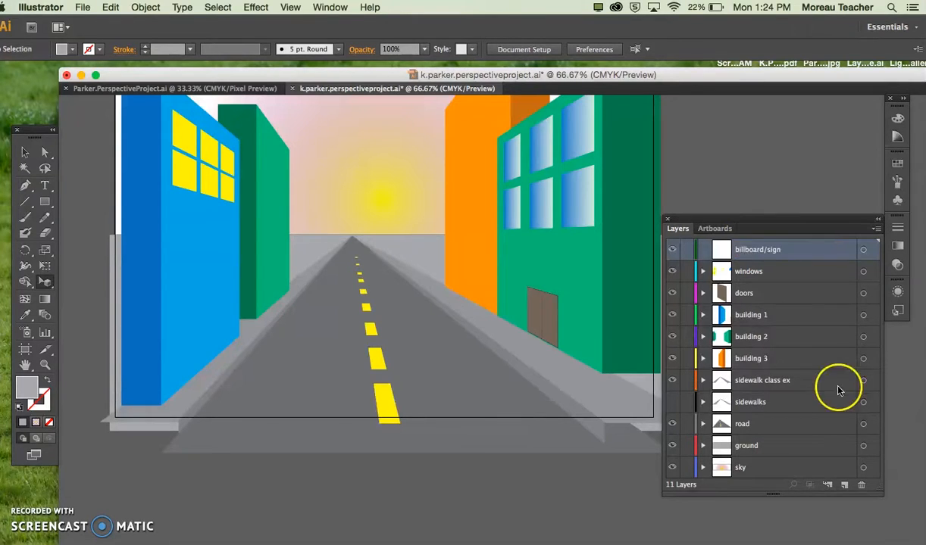
Step: Add another layer named text above billboard/sign, and target the billboard/sign layer for drawing
left_click(844, 485)
double_click(752, 252)
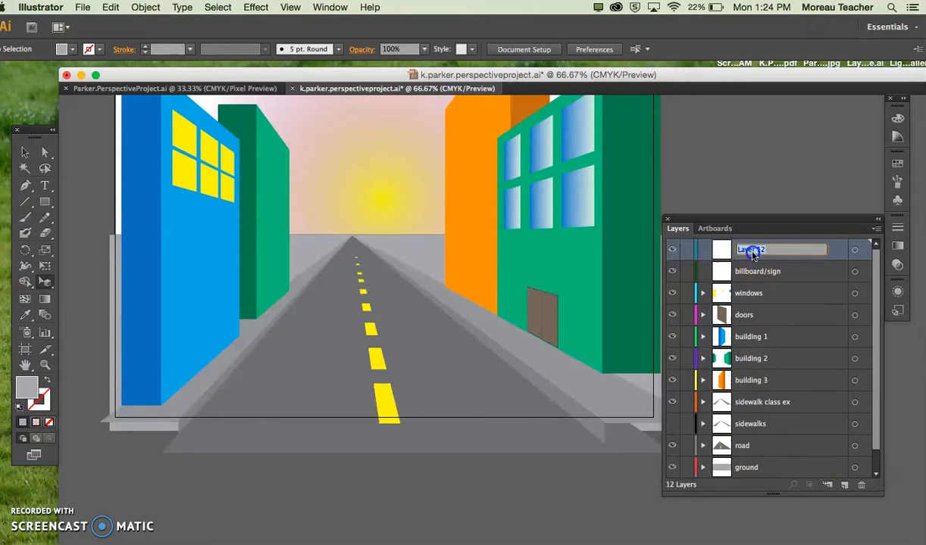
type("text")
key("Return")
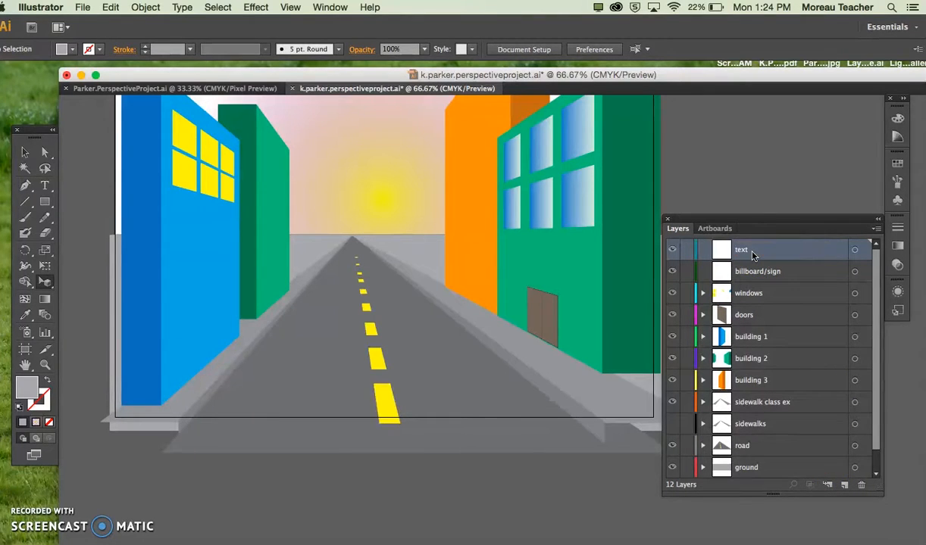
left_click(754, 271)
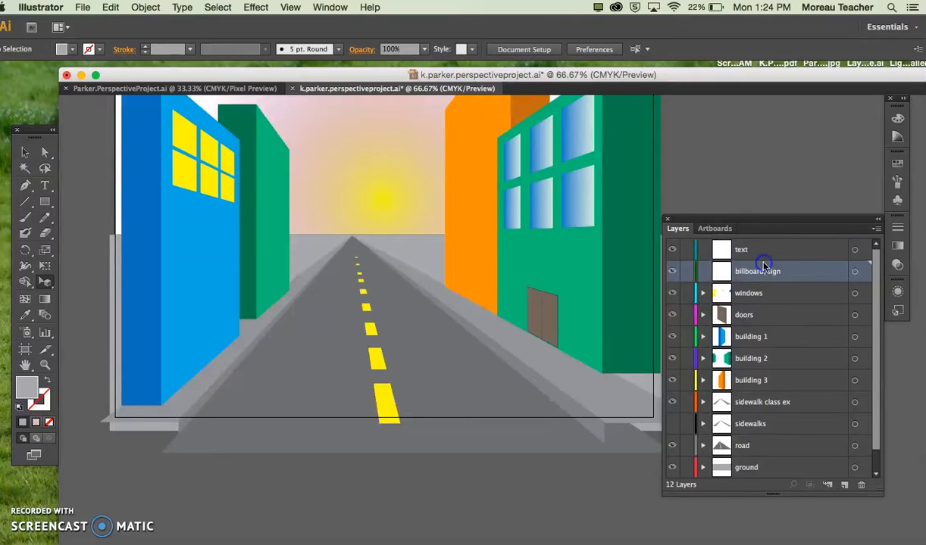
left_click(854, 273)
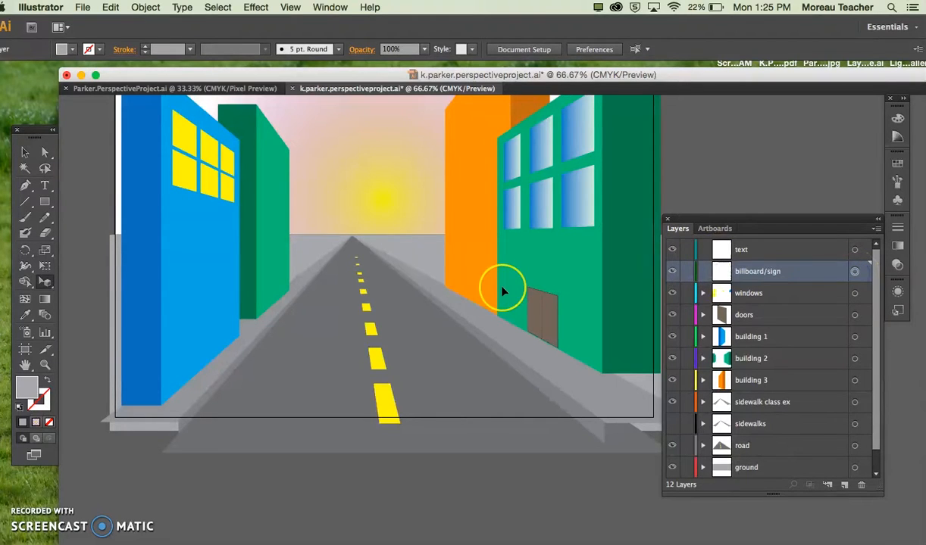
scroll(502, 292, "up", 5)
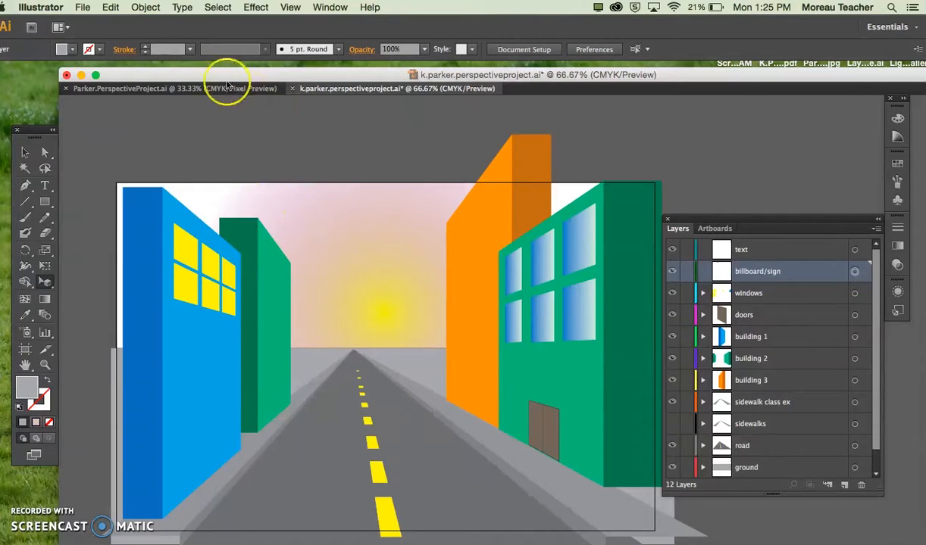
left_click(201, 88)
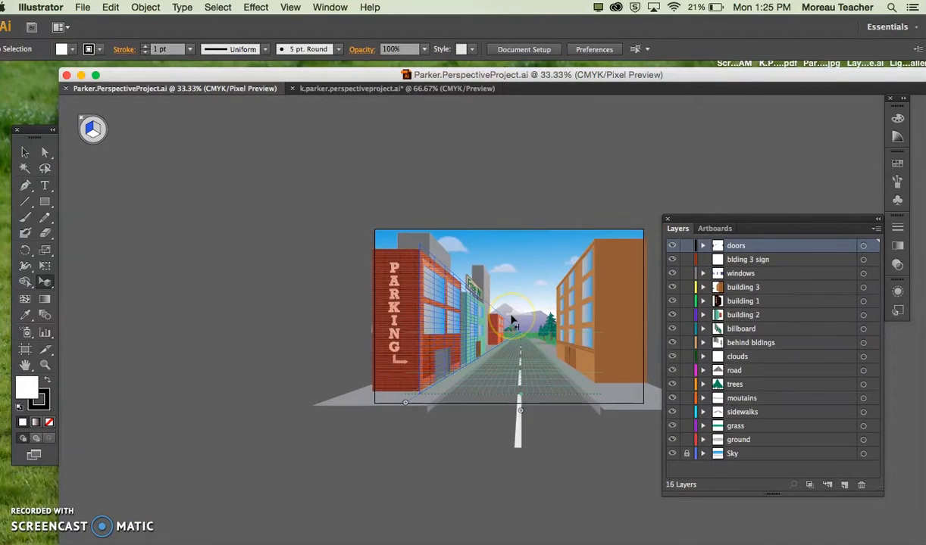
key("super+1")
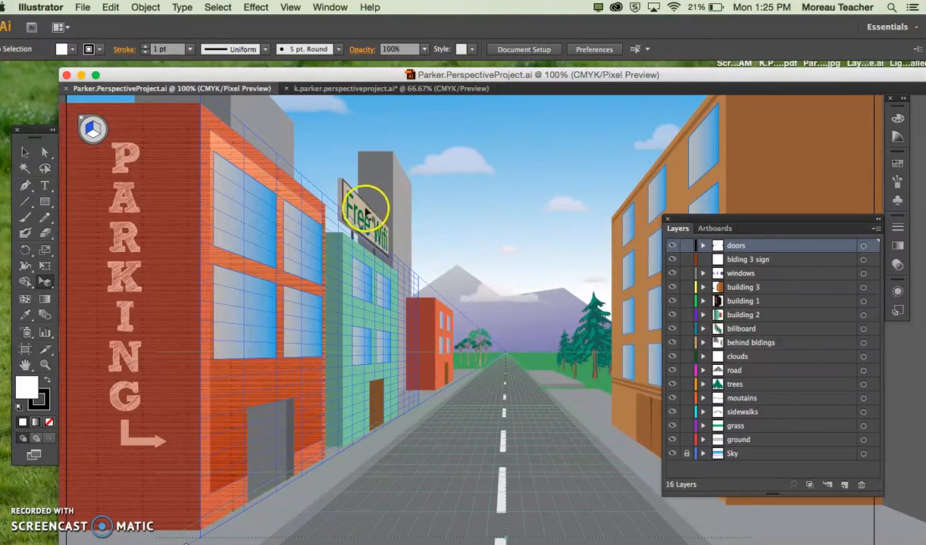
key("super+plus")
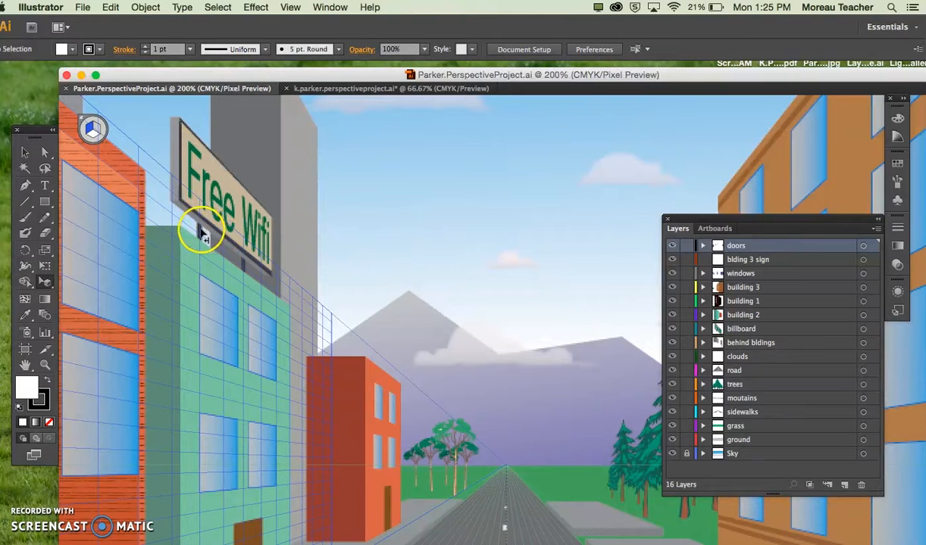
scroll(298, 283, "down", 1)
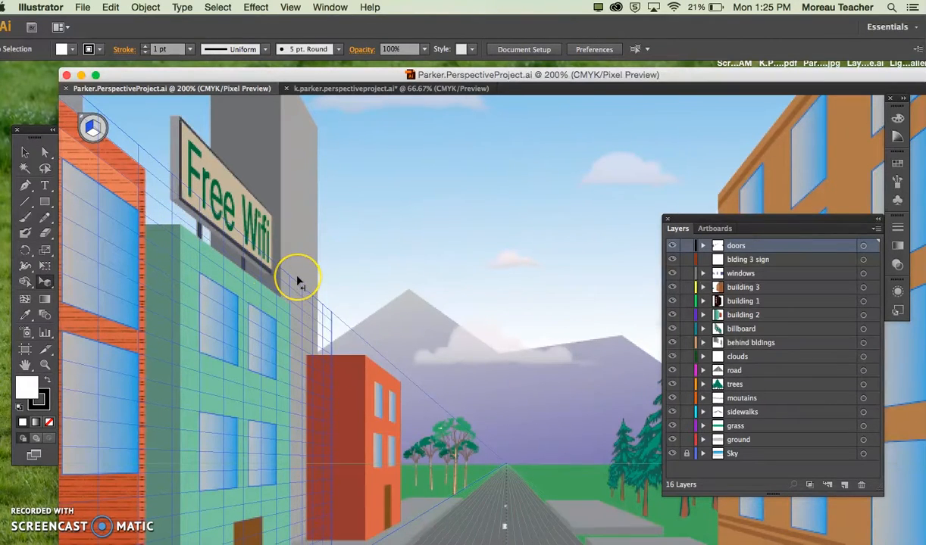
left_click(385, 90)
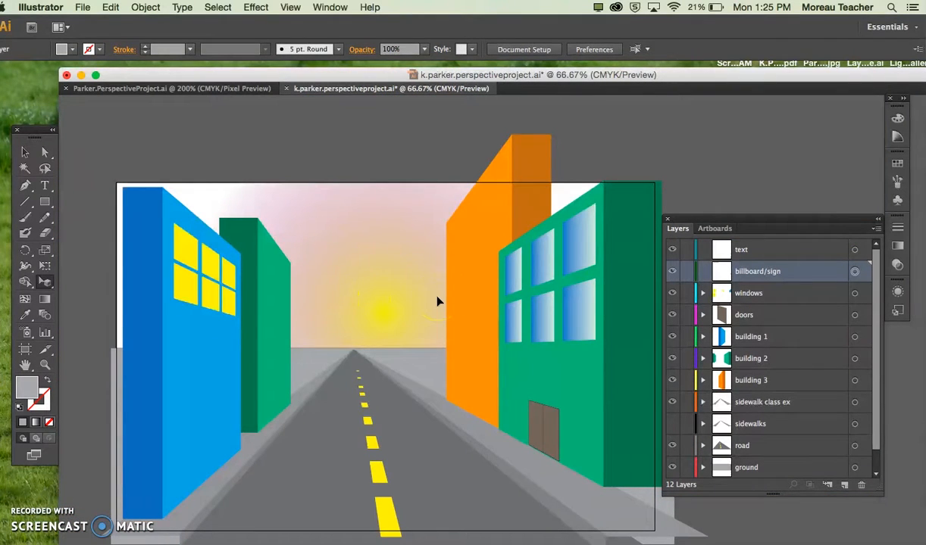
Step: Show the perspective grid and draw a white rectangle on the vertical plane in the sky beside the orange building for the billboard face
key("shift+p")
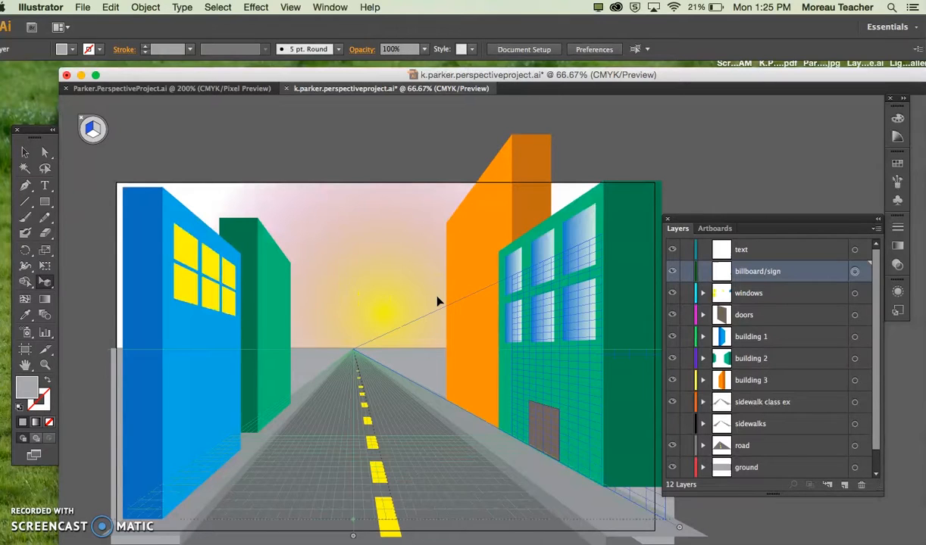
left_click(44, 202)
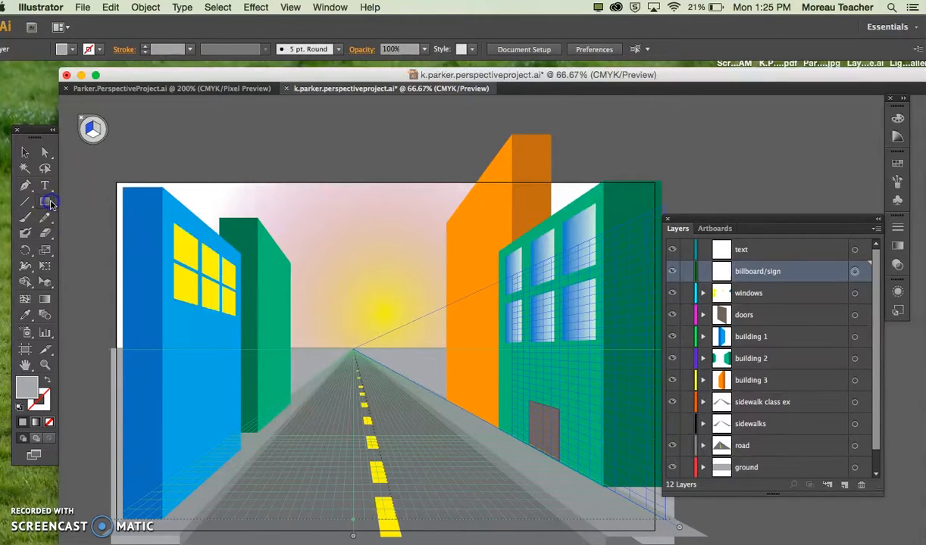
left_click(71, 48)
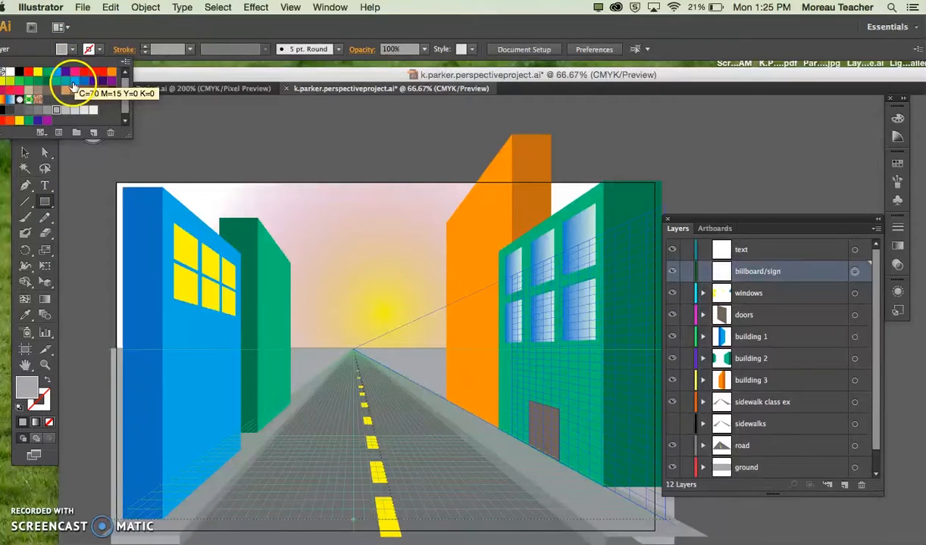
left_click(11, 72)
left_click(367, 253)
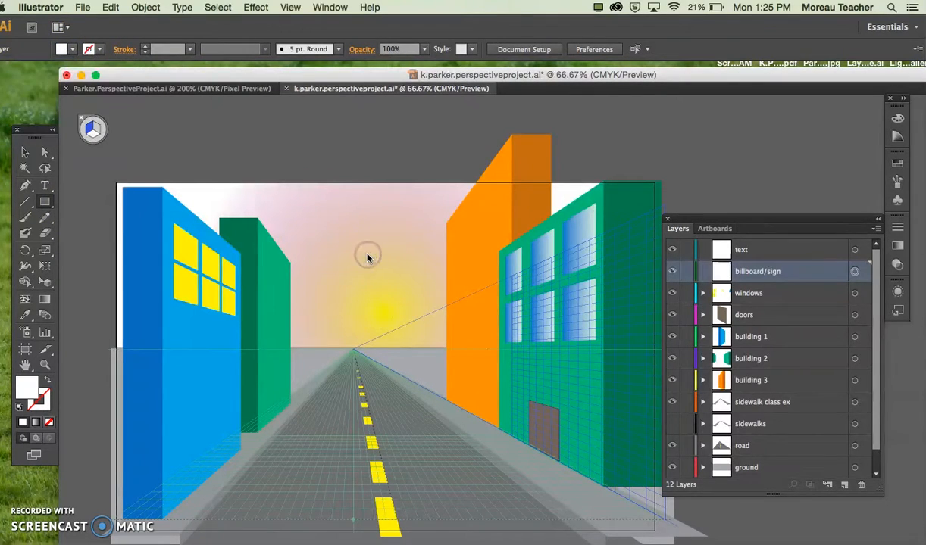
mouse_move(368, 269)
left_mouse_down()
mouse_move(432, 271)
mouse_move(432, 283)
mouse_move(405, 248)
mouse_move(426, 269)
mouse_move(397, 280)
left_mouse_up()
key("ctrl+z")
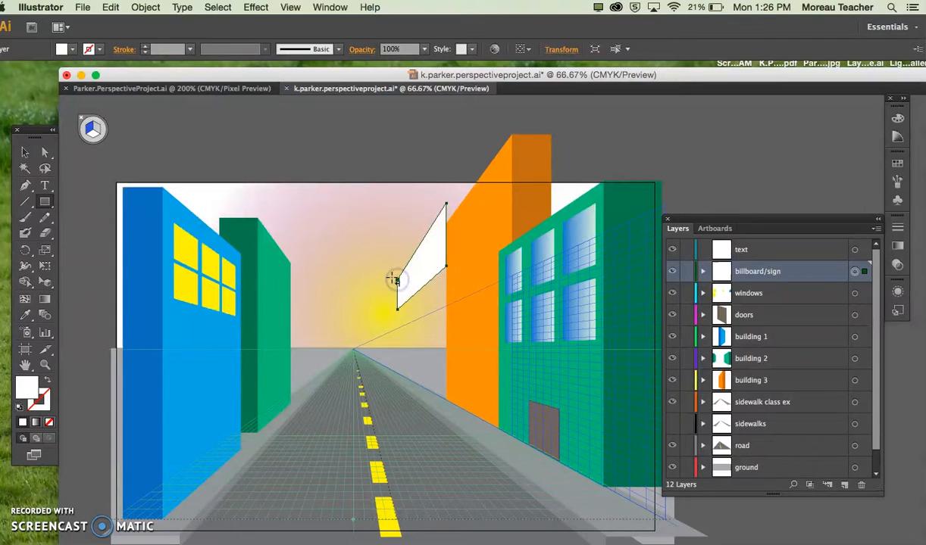
key("shift+v")
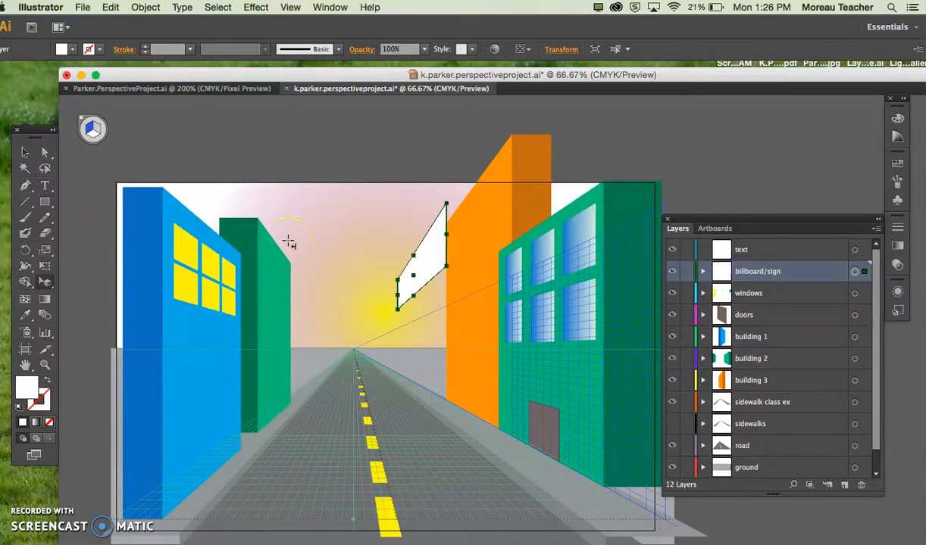
Step: Move the white billboard face lower in perspective until its bottom edge sits along the grid's upper edge line
left_click_drag(418, 258, 427, 283)
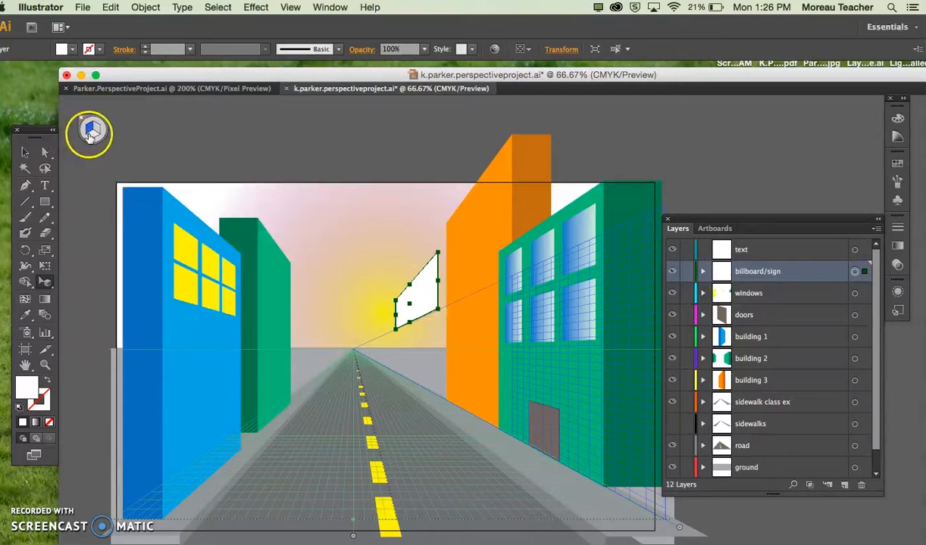
key("super+plus")
key("super+plus")
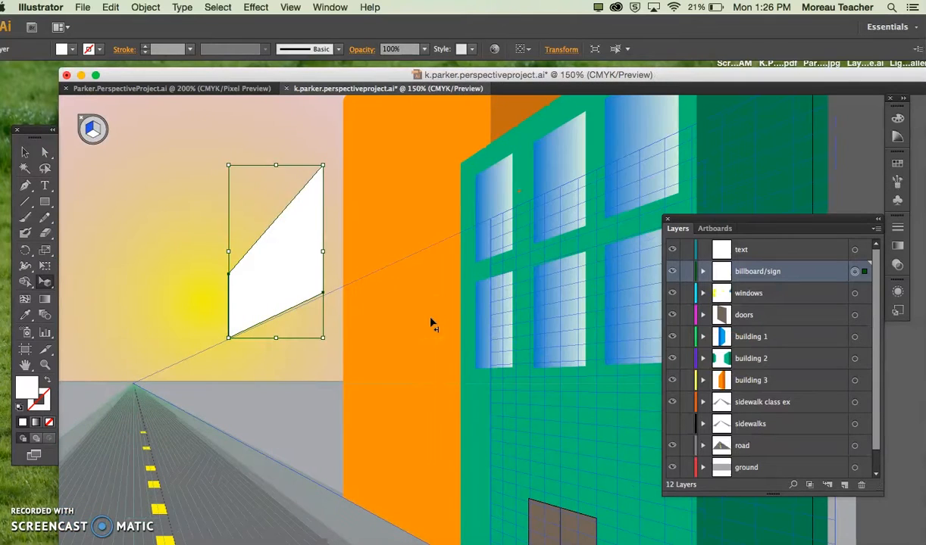
scroll(425, 330, "left", 1)
scroll(425, 330, "up", 1)
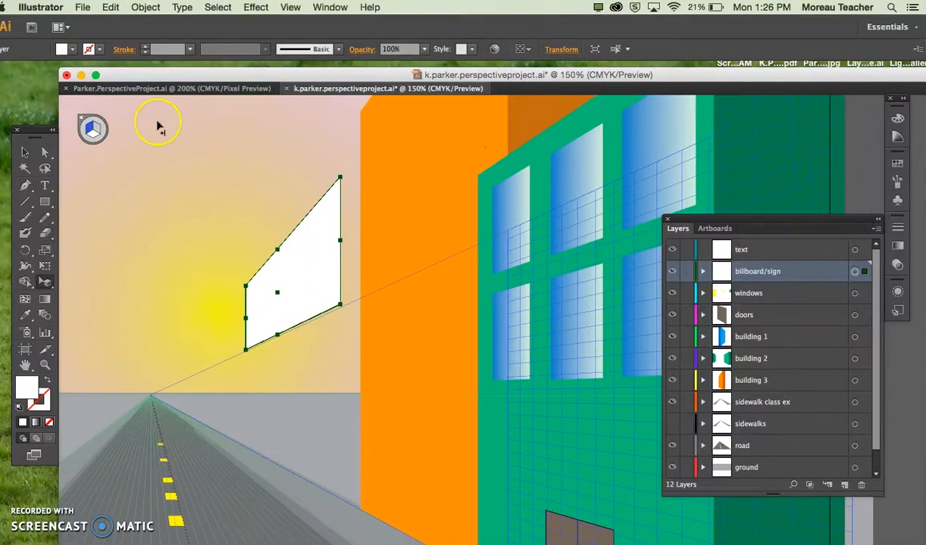
Step: Draw a thin grey rectangle on the ground plane along the billboard's bottom edge to form its underside
left_click(45, 202)
left_click(92, 134)
left_click(94, 138)
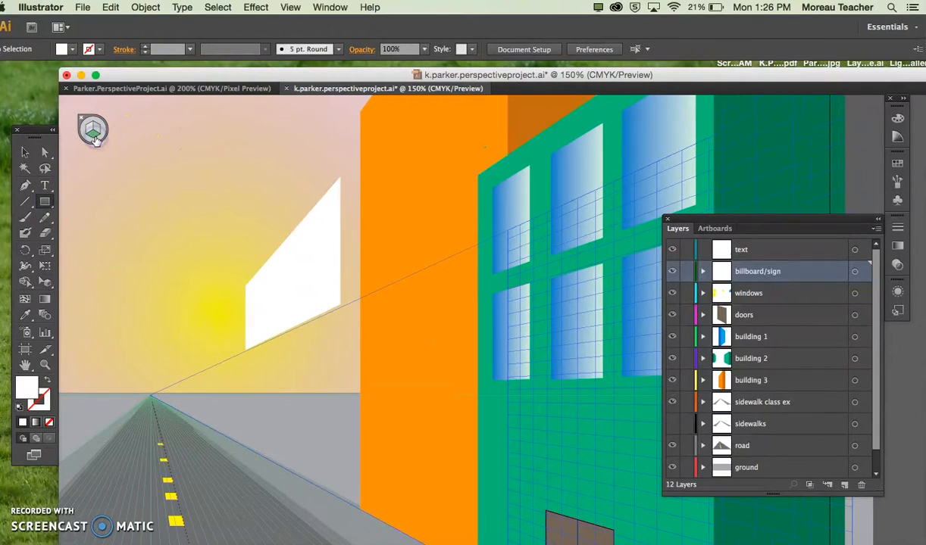
left_click(72, 49)
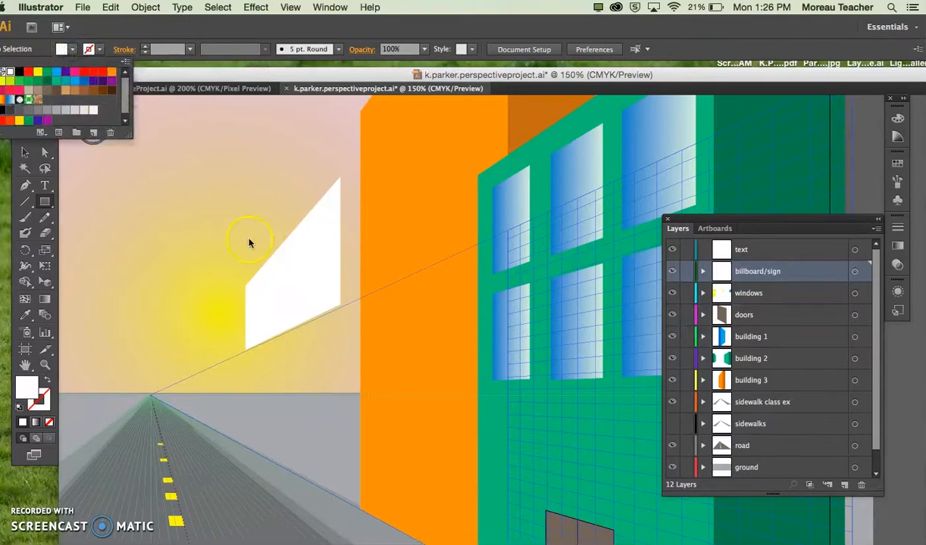
left_click(65, 110)
left_click(253, 359)
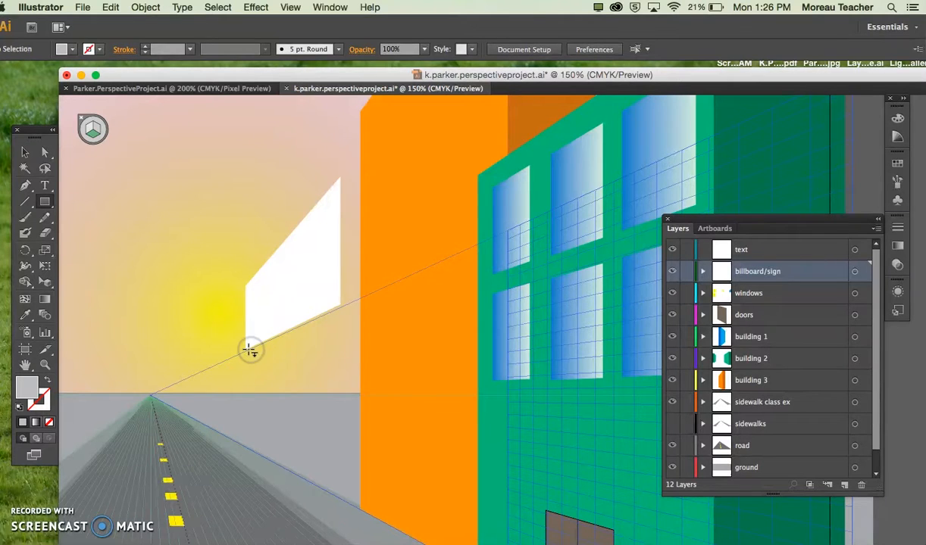
key("super+equal")
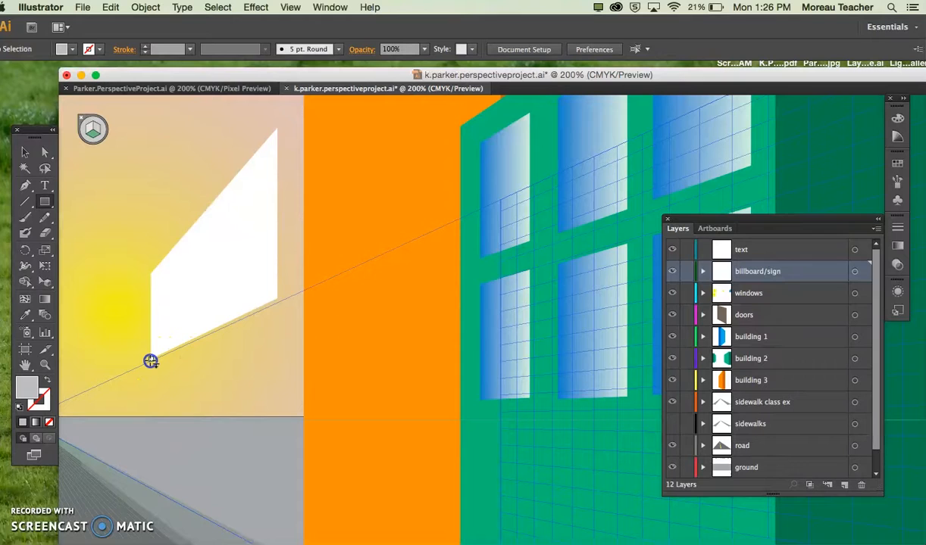
mouse_move(158, 359)
left_mouse_down()
mouse_move(274, 308)
mouse_move(311, 303)
mouse_move(303, 299)
left_mouse_up()
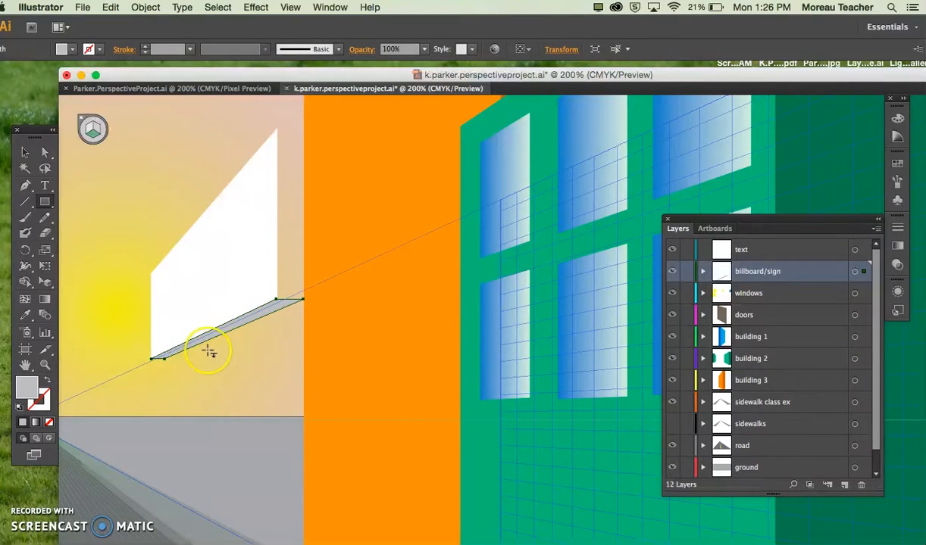
Step: Deactivate the perspective grid planes so that the billboard's side can be drawn flat
left_click(92, 133)
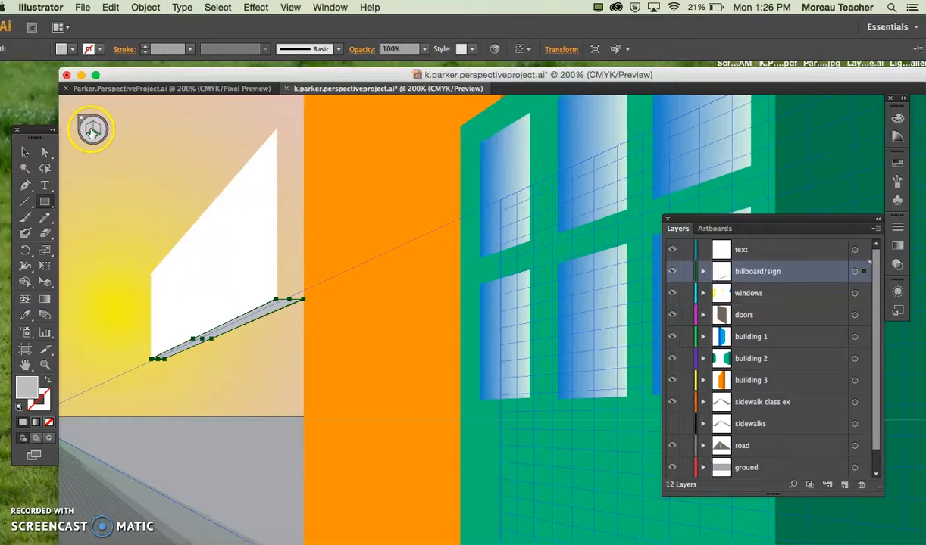
left_click(93, 132)
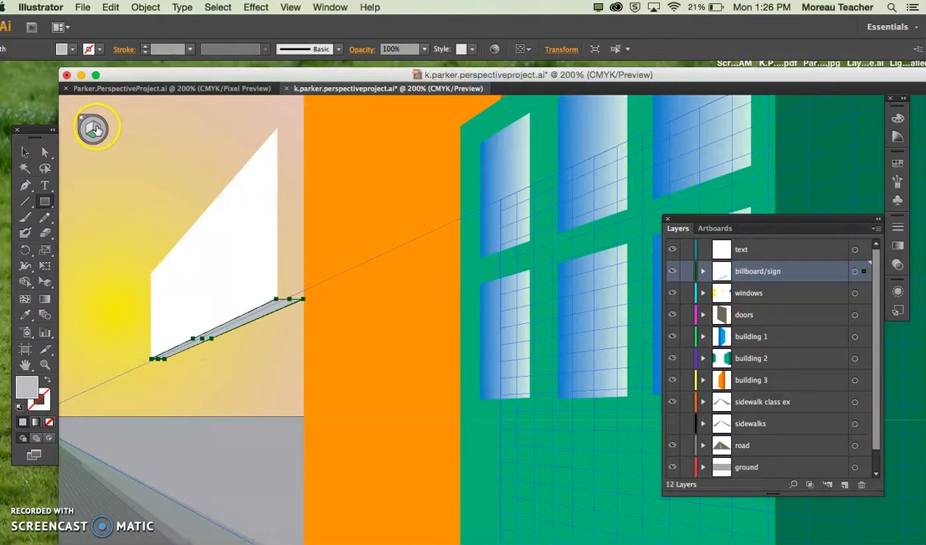
left_click(94, 130)
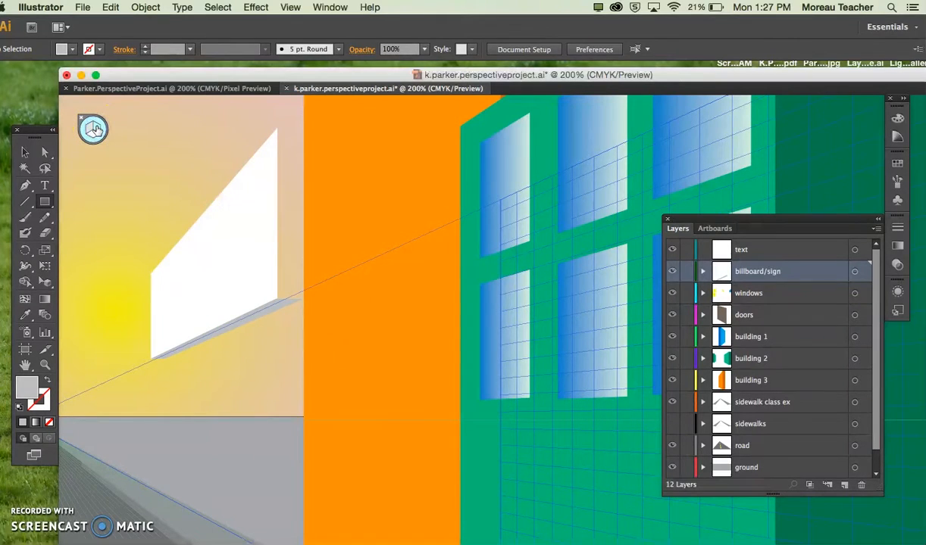
left_click(276, 127)
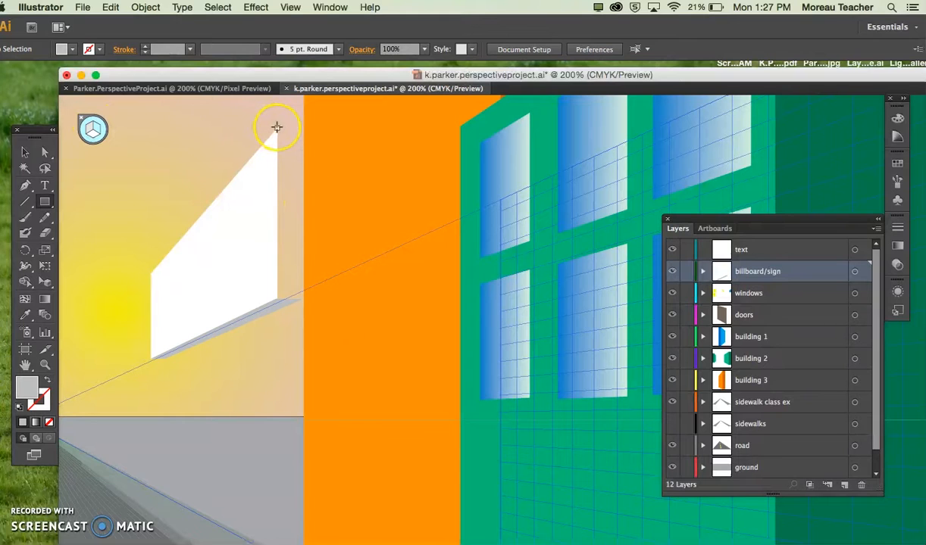
left_click_drag(278, 127, 297, 165)
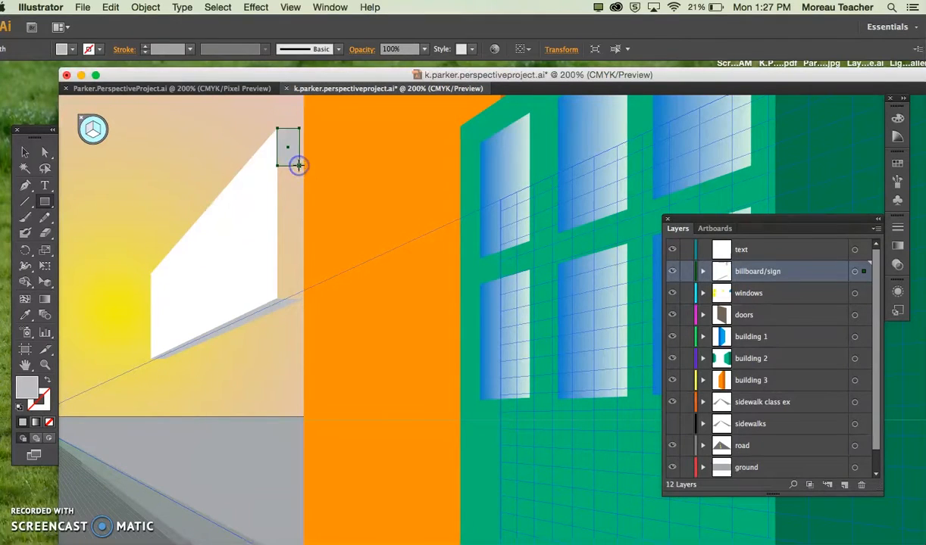
key("ctrl+z")
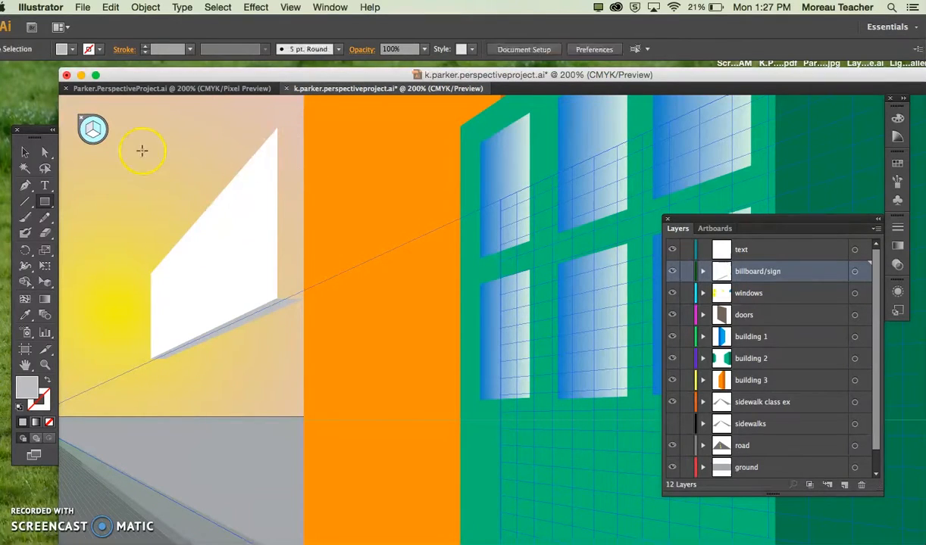
Step: Set a lighter grey fill and draw a narrow flat rectangle along the billboard's near vertical edge as its side
left_click(73, 50)
left_click(74, 110)
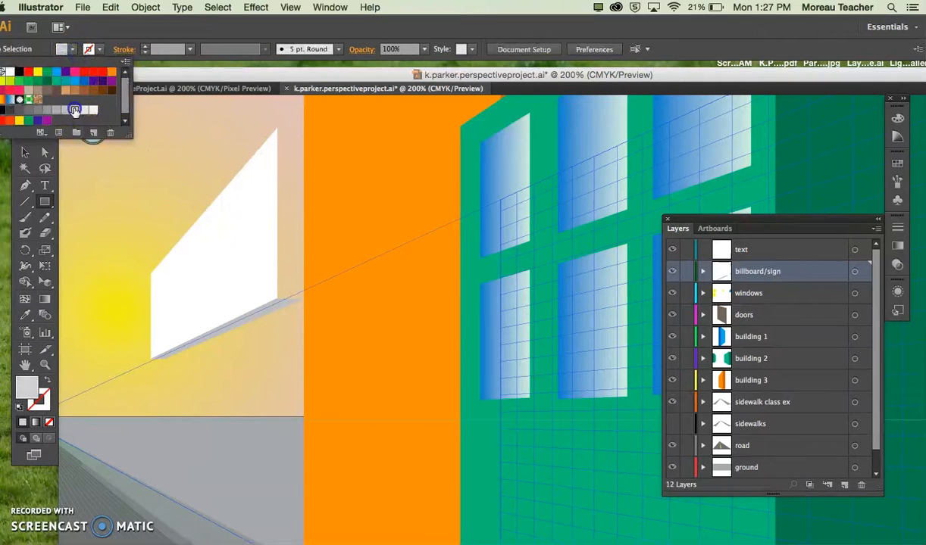
left_click(278, 134)
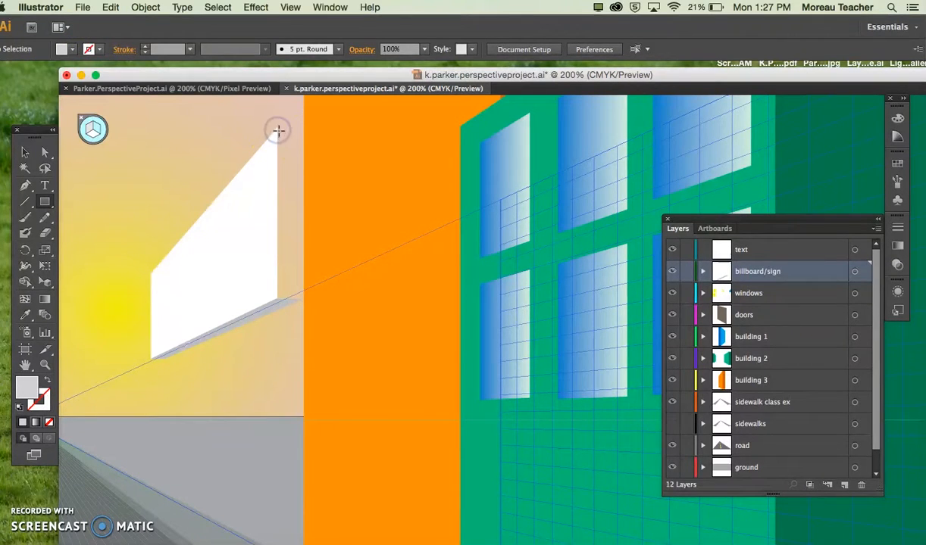
left_click_drag(278, 129, 301, 300)
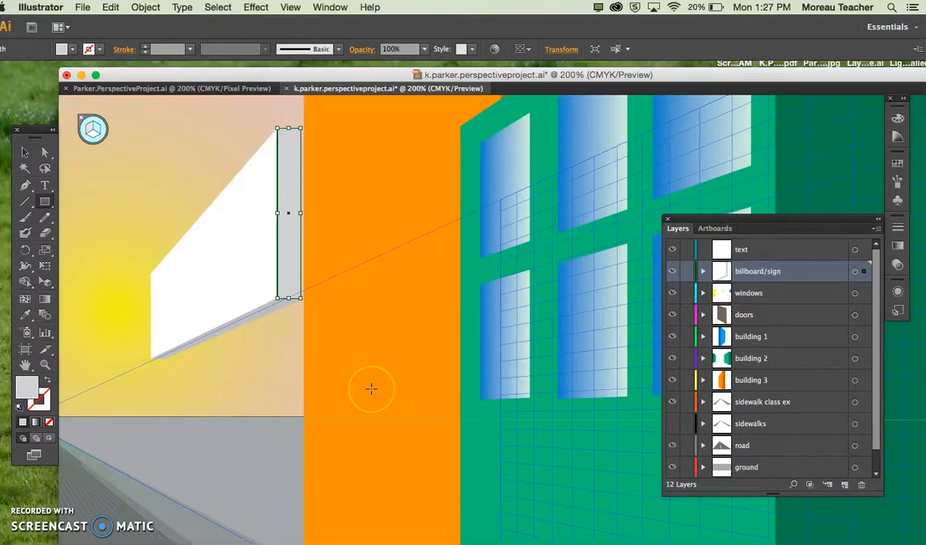
Step: Adjust the underside's near corners with the Perspective Selection tool to line up with the bottom edge of the billboard's side
key("super+equal")
scroll(370, 389, "left", 5)
key("v")
left_click(271, 368)
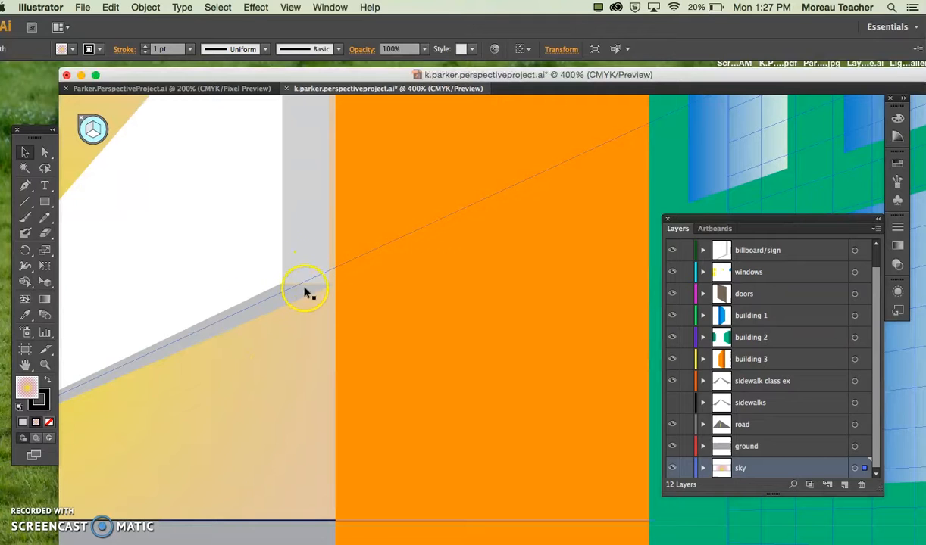
key("super+equal")
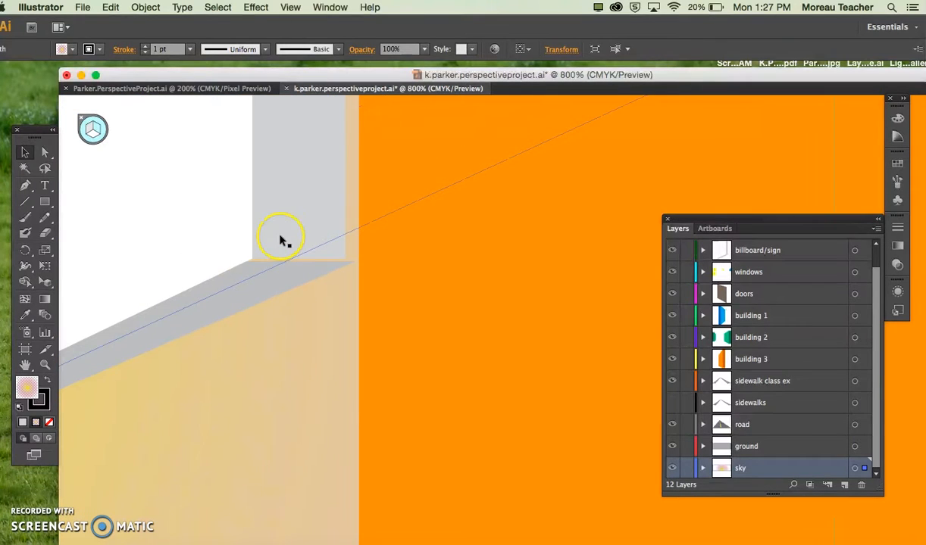
left_click(280, 238)
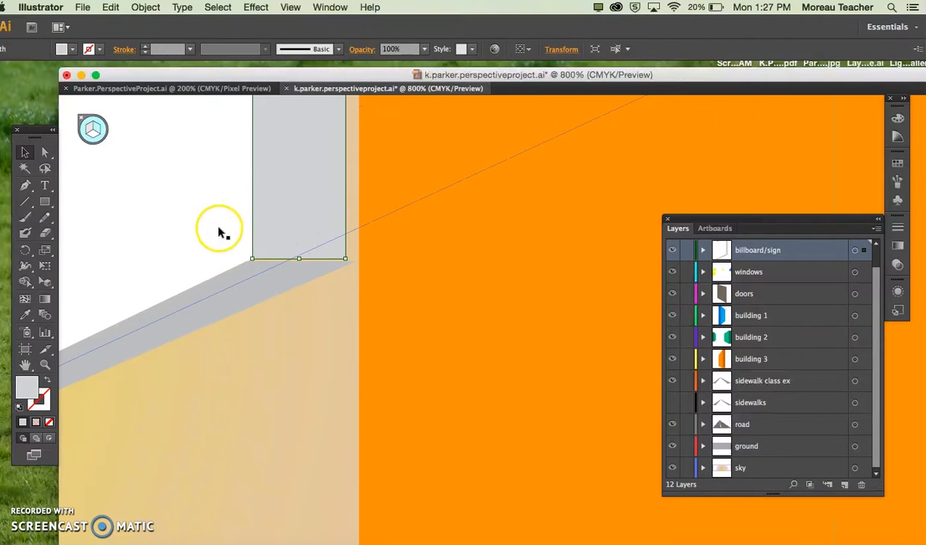
left_click(257, 278)
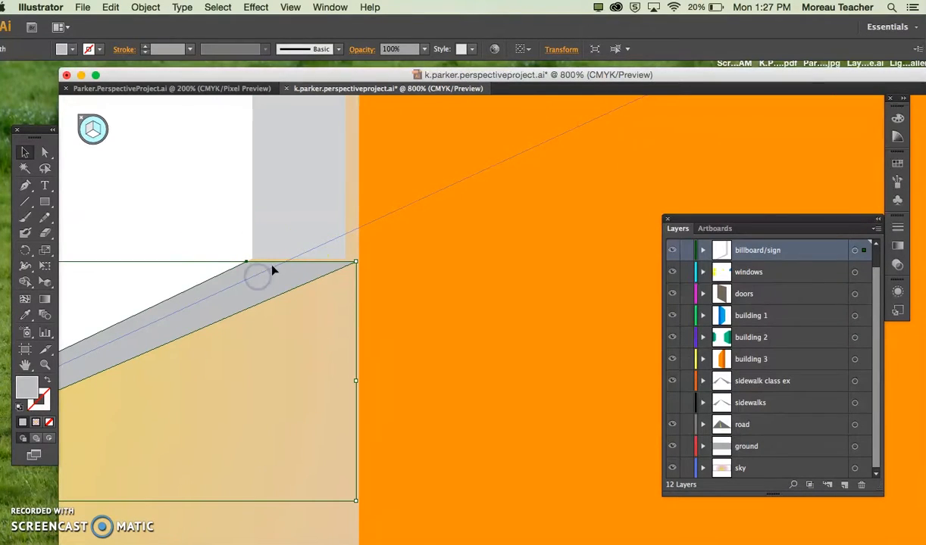
left_click(44, 282)
left_click_drag(356, 263, 347, 261)
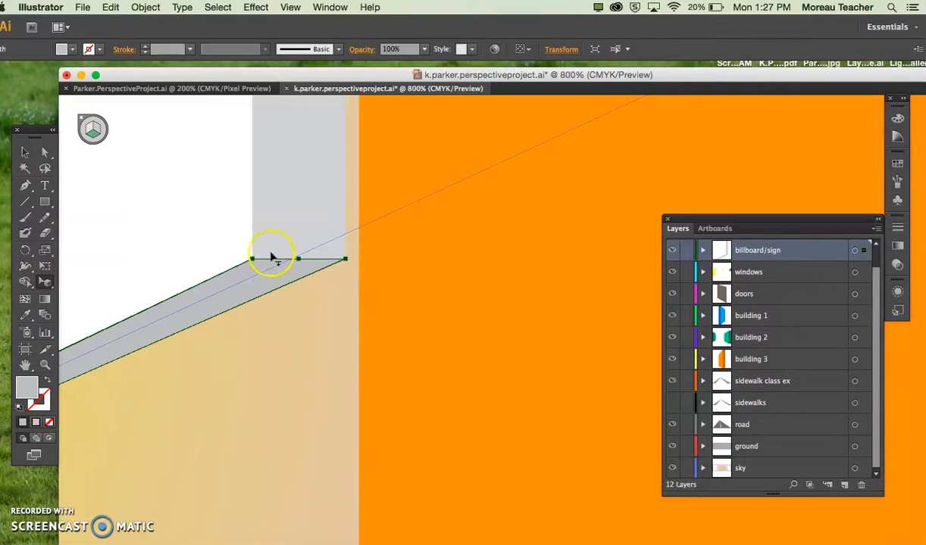
left_click_drag(252, 259, 252, 260)
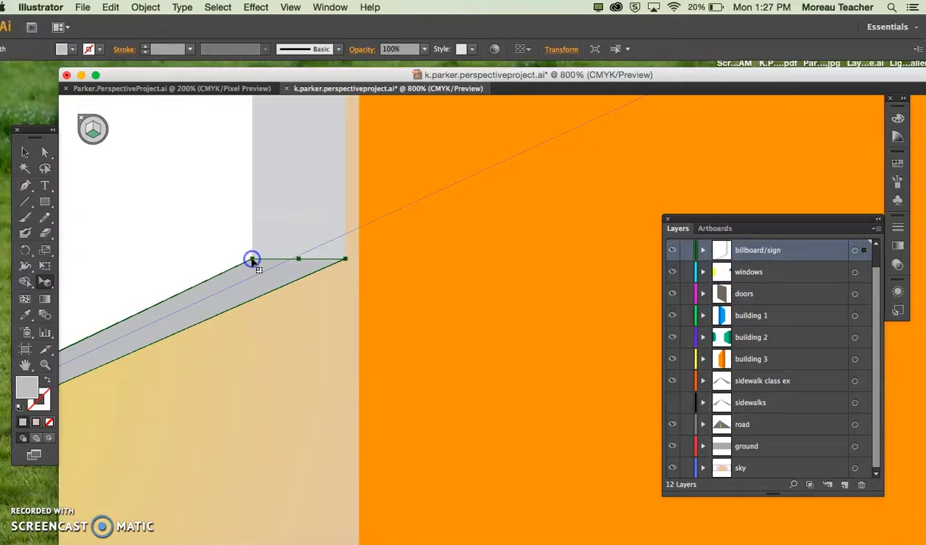
key("super+minus")
key("super+minus")
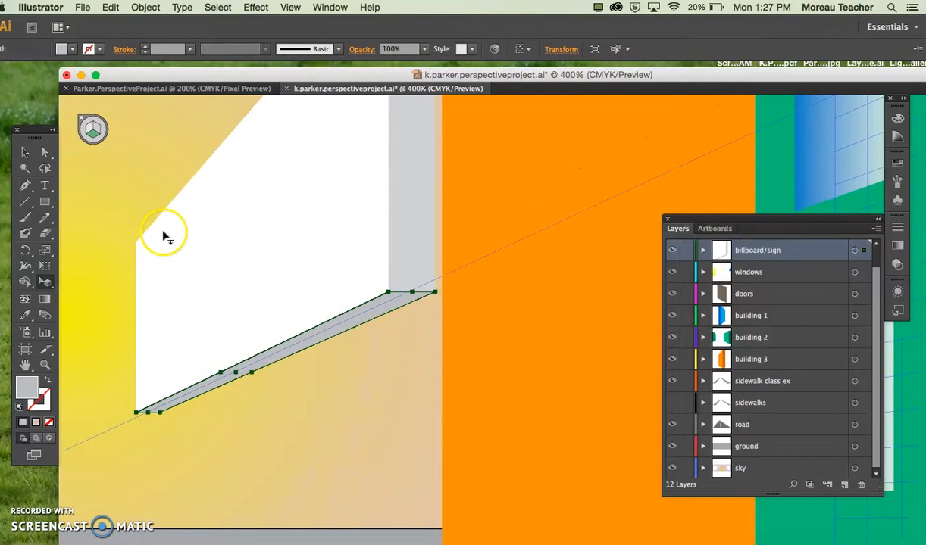
Step: Examine the assembled billboard by selecting everything on the billboard/sign layer, and clear that selection
left_click(124, 237)
key("super+minus")
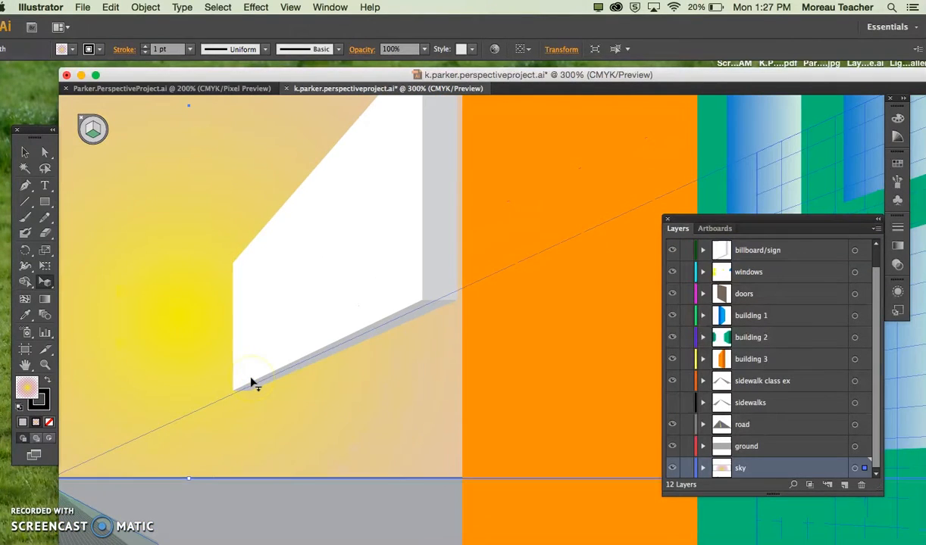
key("super+minus")
key("super+minus")
left_click(265, 386)
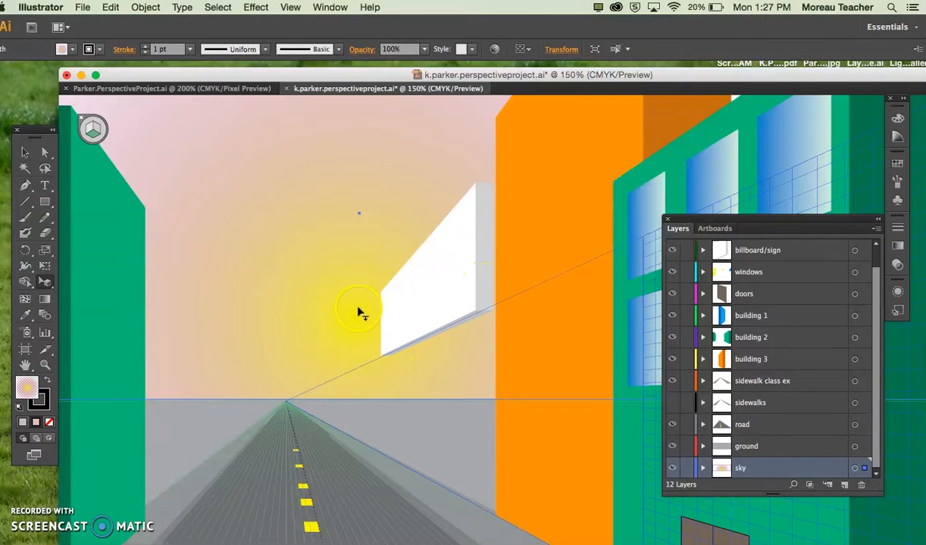
left_click(786, 250)
left_click(854, 250)
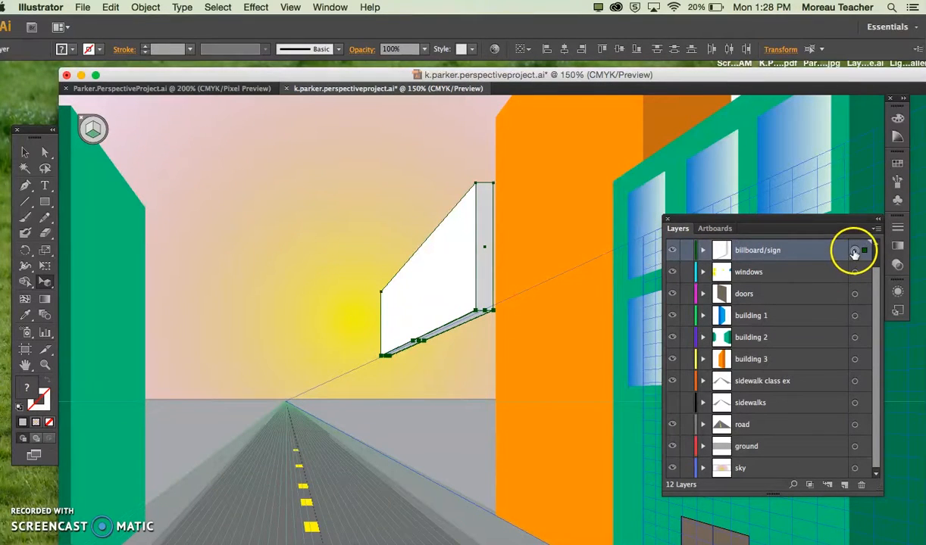
left_click(306, 161)
Step: Try a Line Segment beneath the billboard, undo it, and deactivate the perspective plane for straight vertical lines
left_click(25, 203)
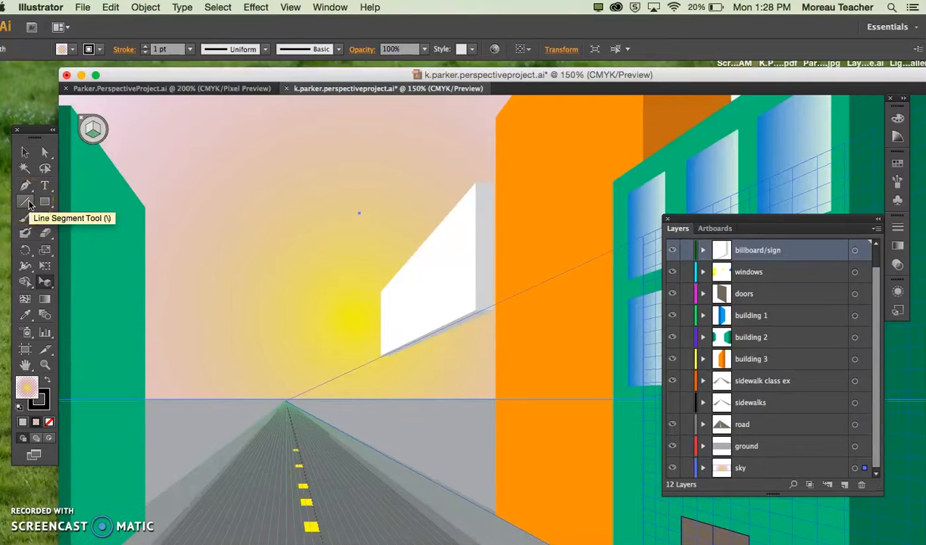
left_click(28, 203)
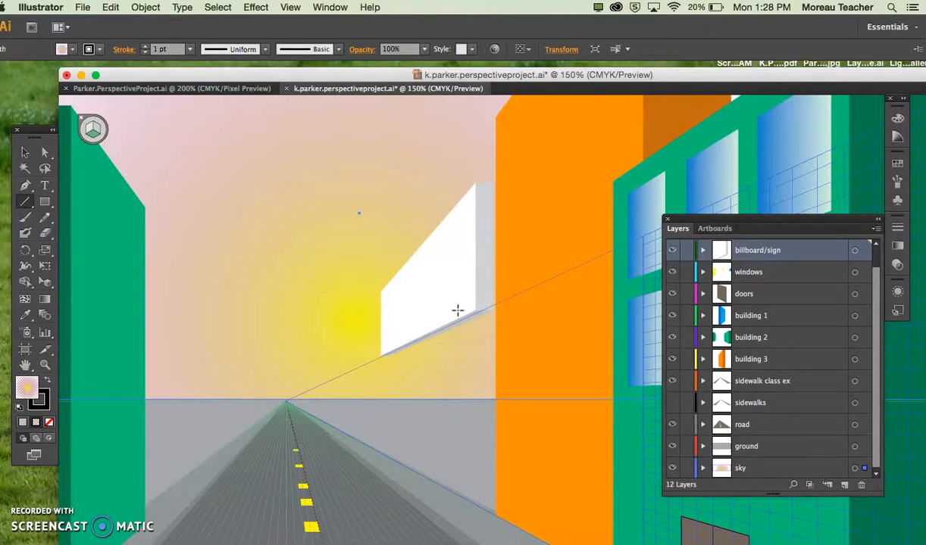
left_click_drag(457, 341, 437, 366)
key("super+z")
left_click(94, 121)
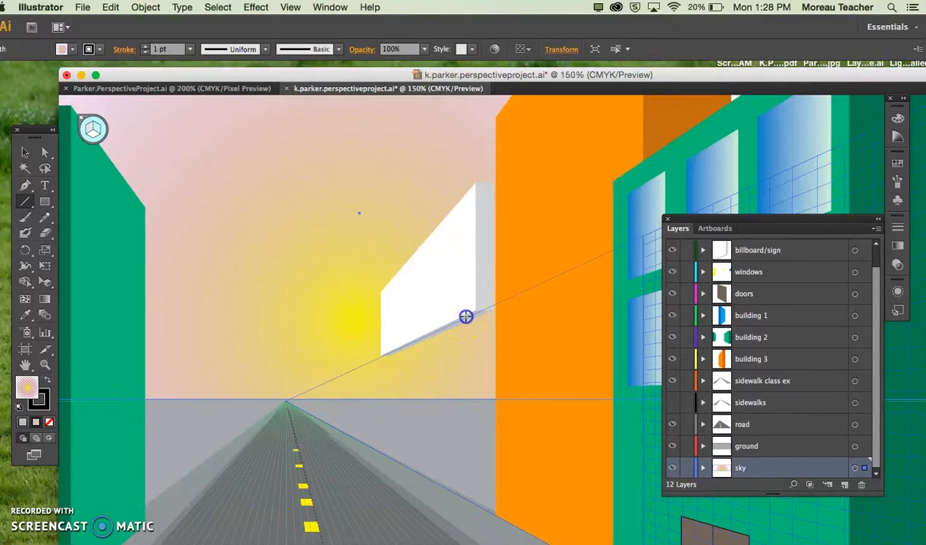
left_click_drag(466, 317, 464, 400)
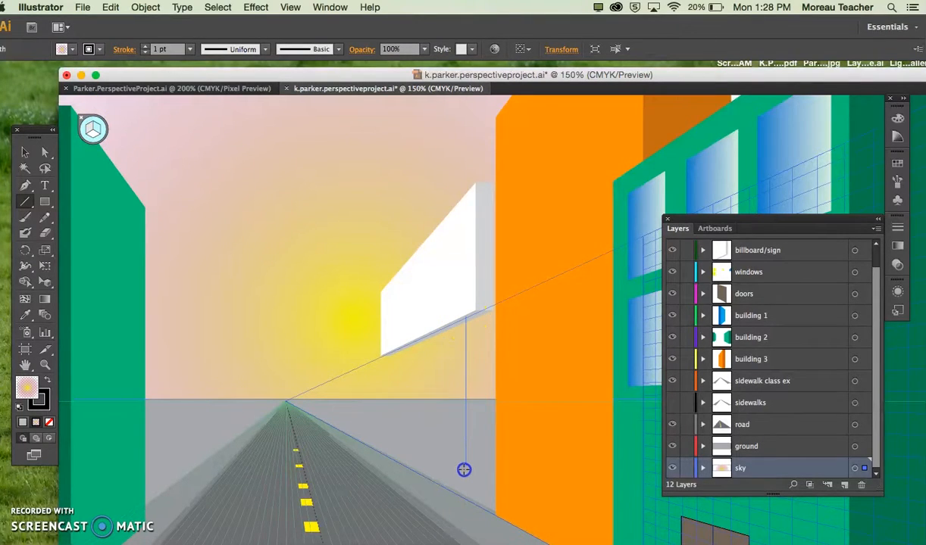
left_click_drag(463, 480, 464, 479)
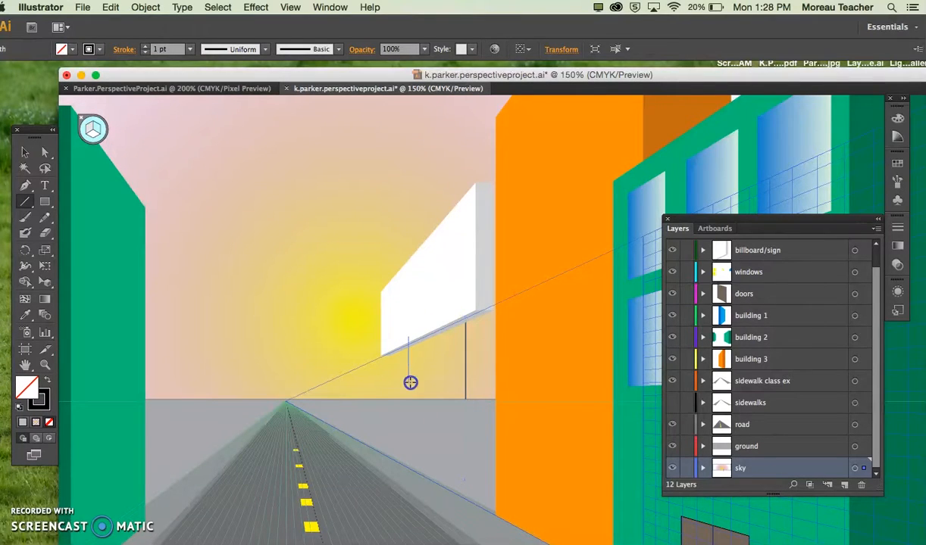
left_click_drag(412, 452, 412, 450)
key("ctrl+z")
key("ctrl+z")
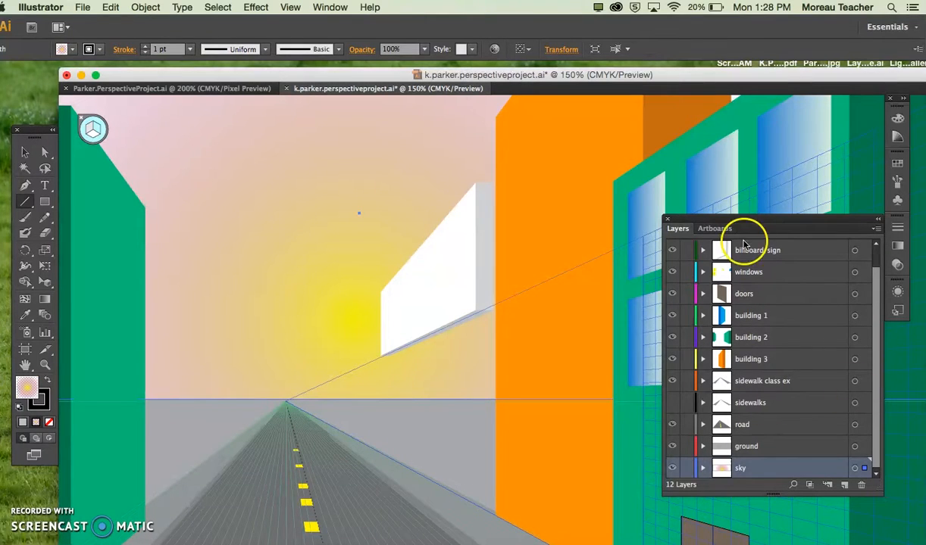
left_click(746, 248)
left_click_drag(457, 302, 459, 432)
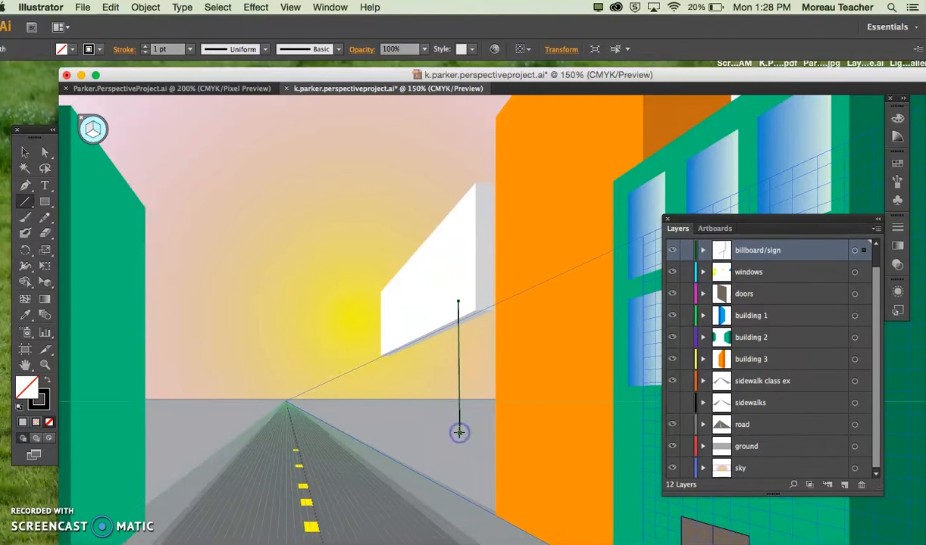
key("ctrl+z")
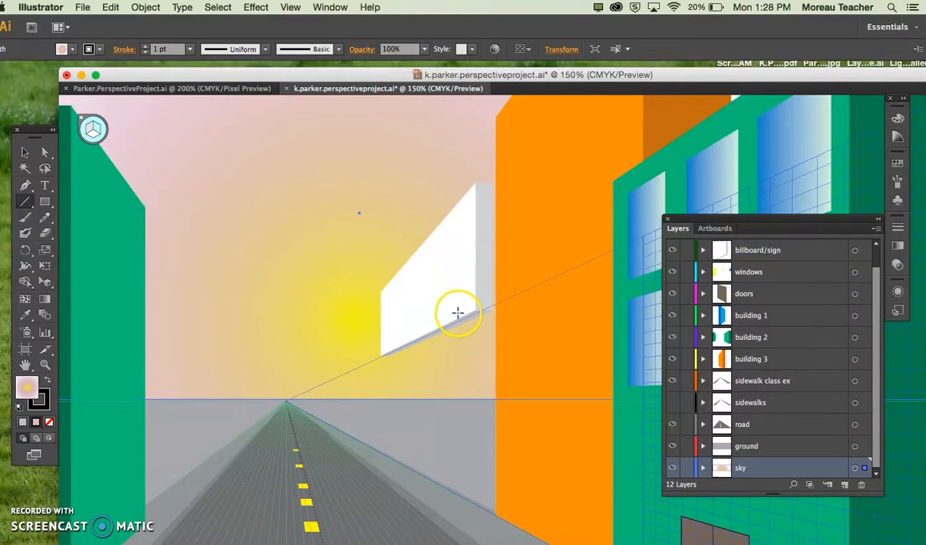
Step: Draw two vertical line segments on the billboard/sign layer as support posts, running from the billboard's bottom edge down to the ground
left_click(746, 250)
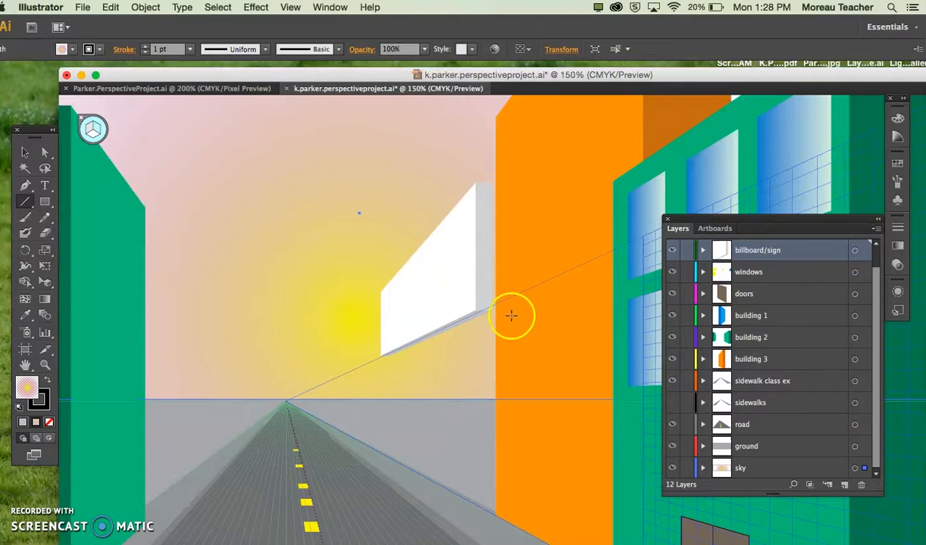
left_click_drag(461, 312, 455, 351)
left_click_drag(450, 457, 451, 455)
left_click_drag(404, 331, 404, 392)
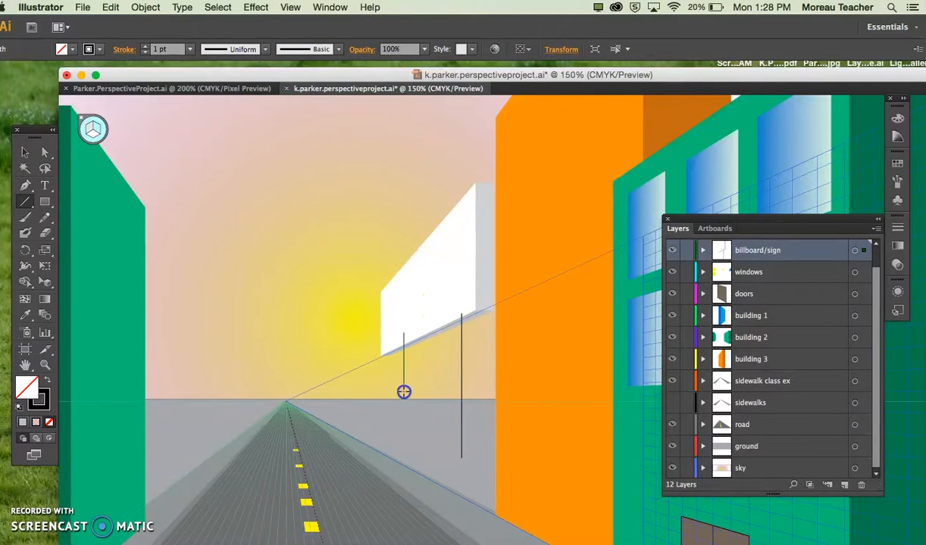
left_click_drag(404, 440, 404, 441)
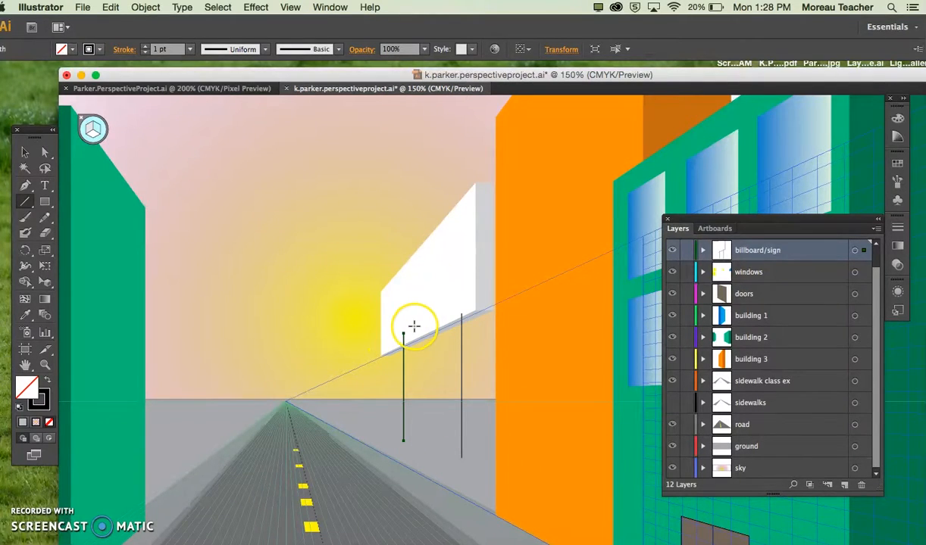
Step: Set the near support post's stroke to 5 pt in dark grey
left_click(25, 151)
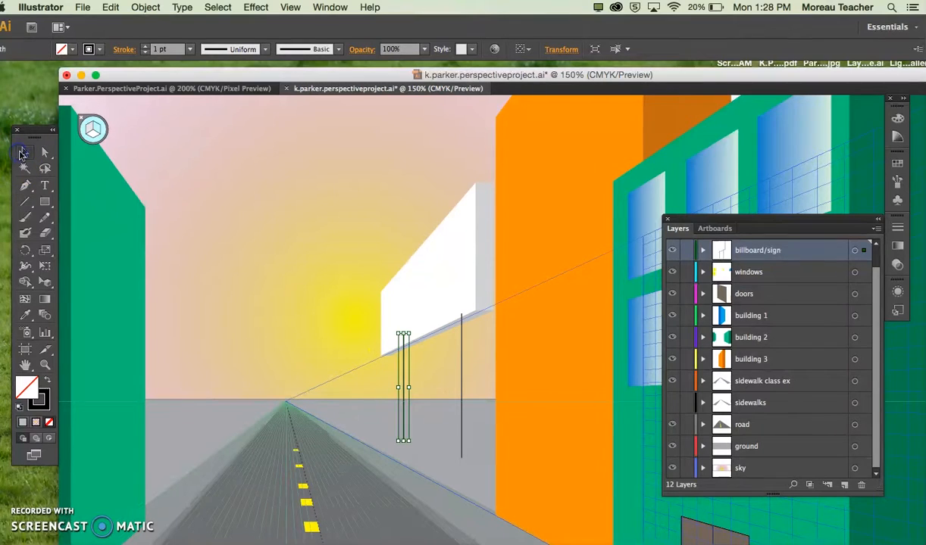
left_click(461, 390)
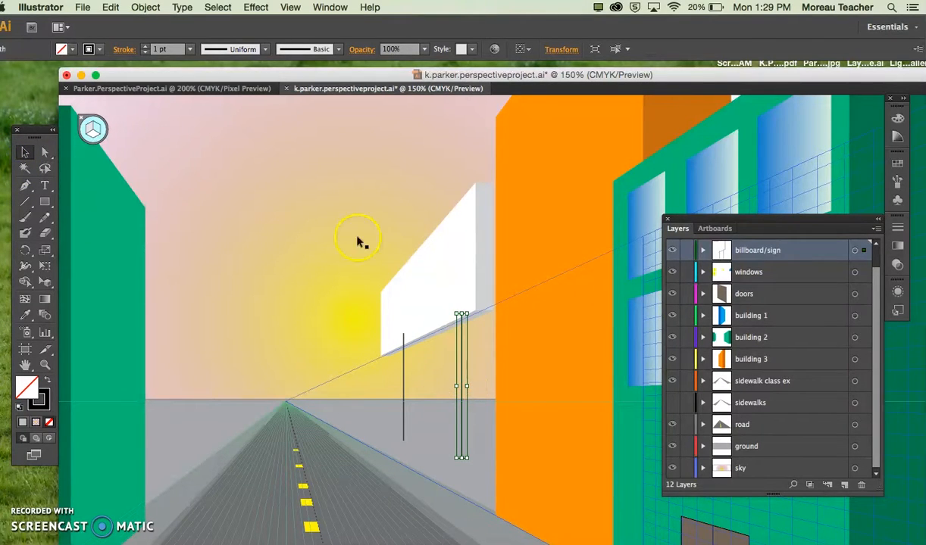
left_click(190, 50)
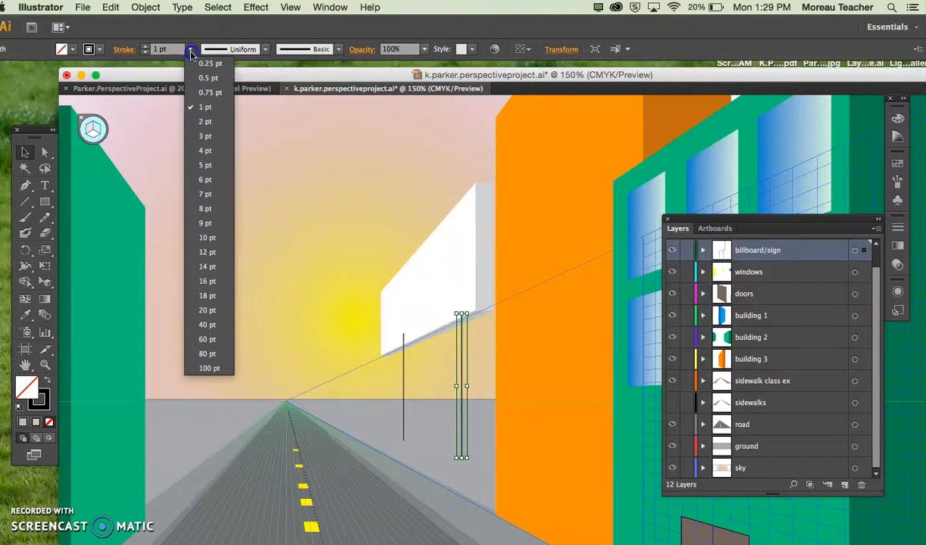
left_click(203, 166)
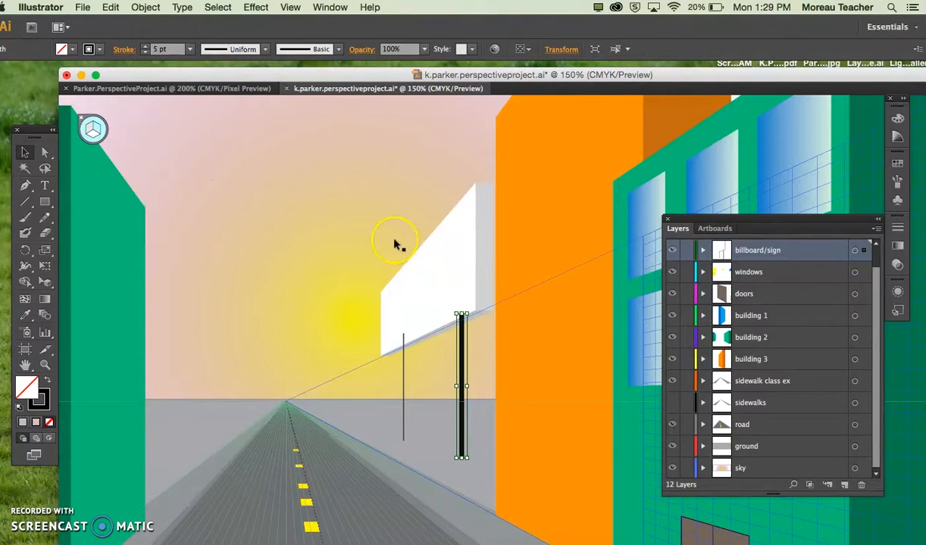
left_click(90, 50)
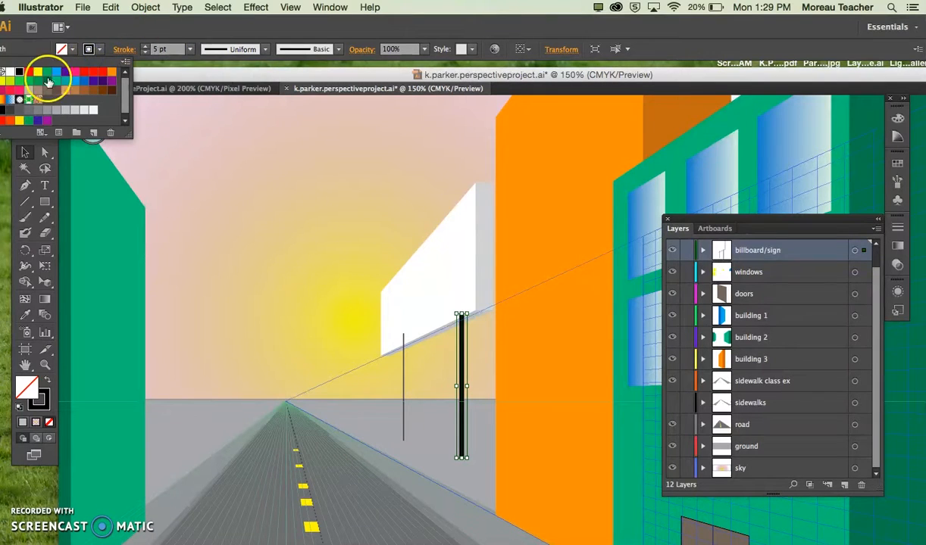
left_click(31, 112)
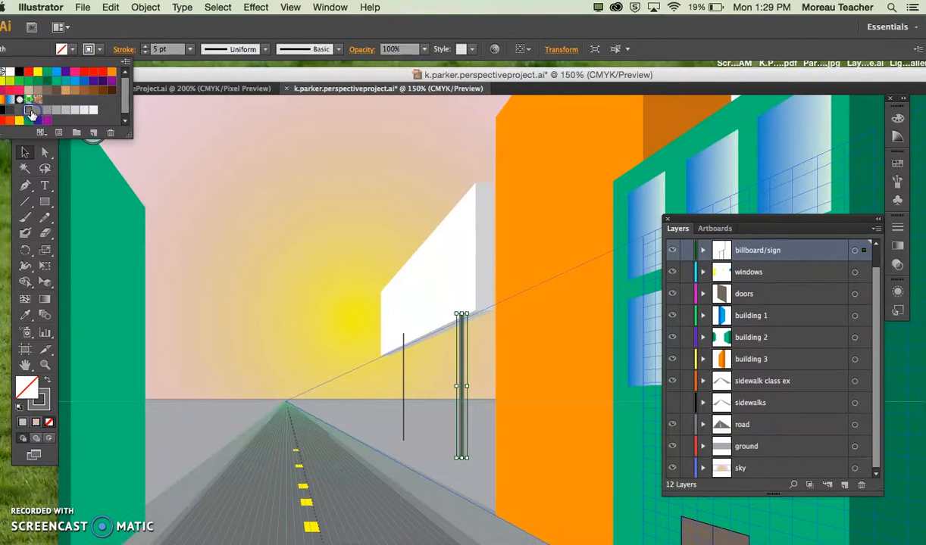
left_click(183, 184)
Step: Set the far support post's stroke weight to 3 pt
left_click(403, 368)
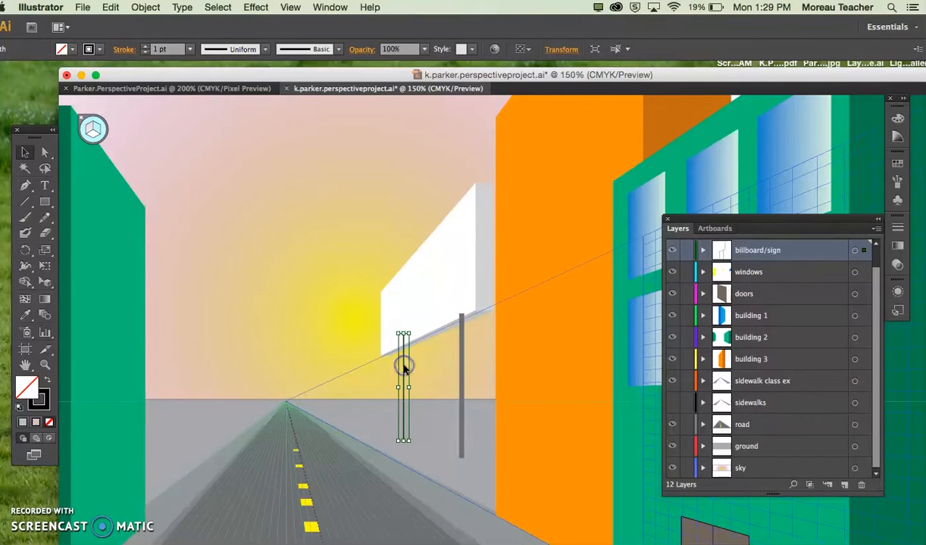
left_click(189, 48)
left_click(206, 137)
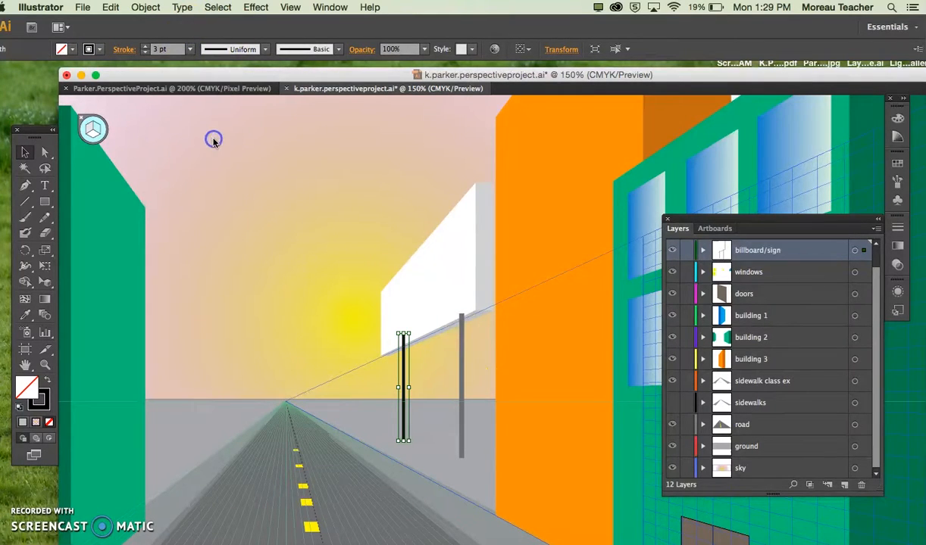
left_click(325, 261)
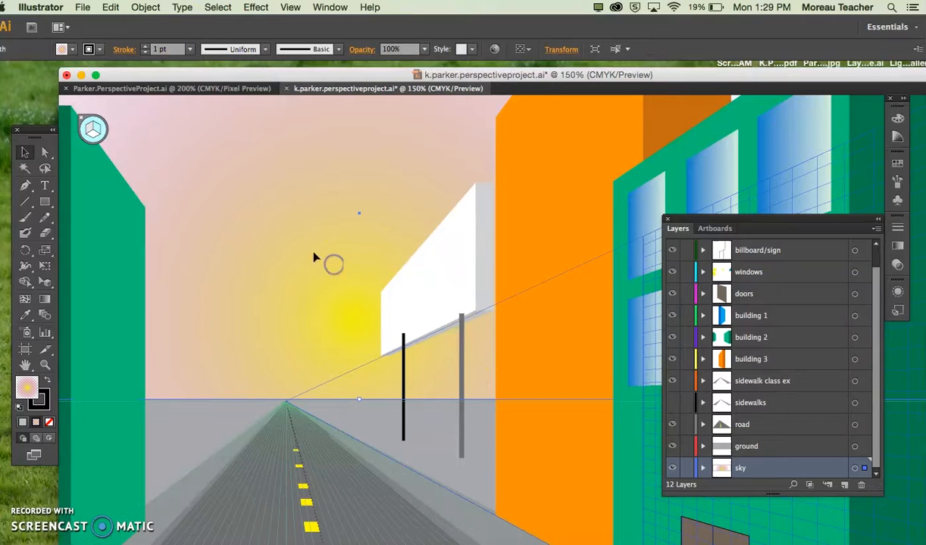
Step: Copy the near post's stroke appearance to the far post with the Eyedropper
left_click(403, 362)
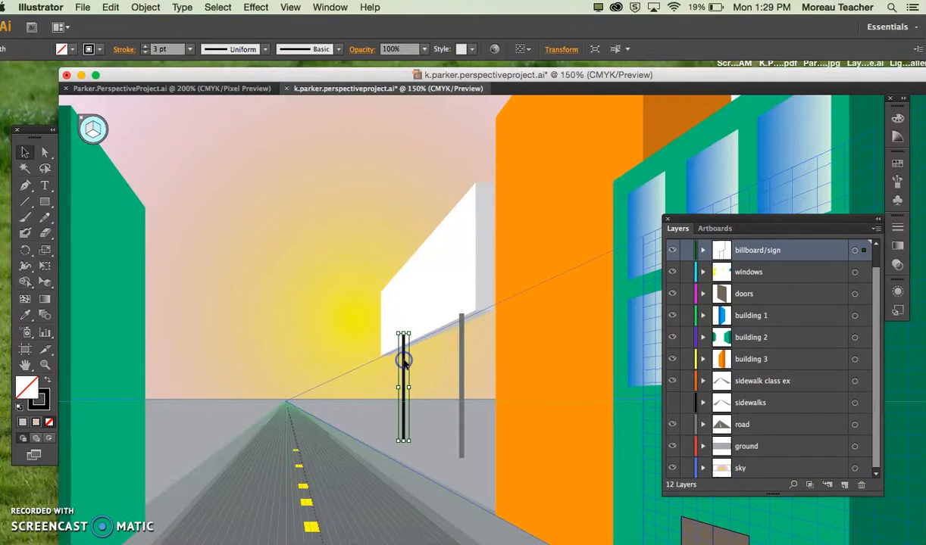
left_click(465, 371)
left_click(462, 367)
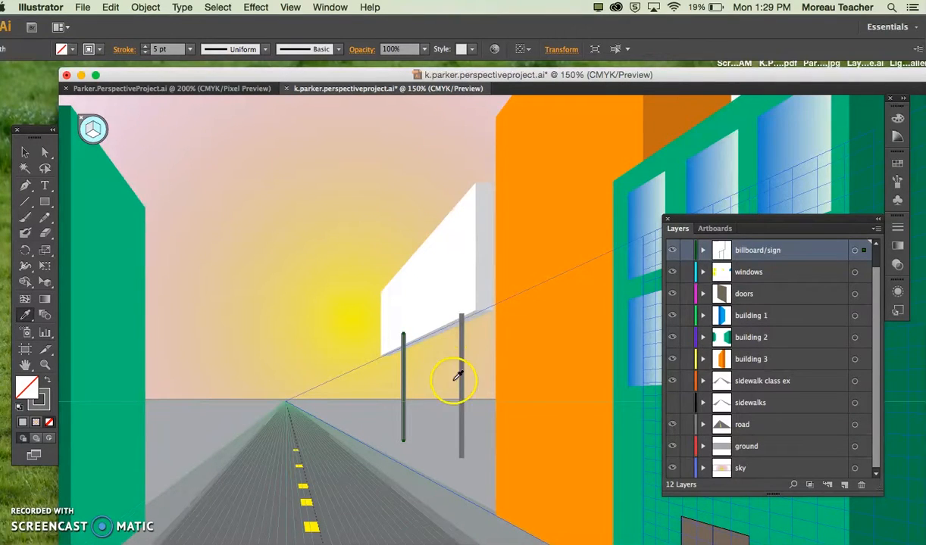
left_click(25, 153)
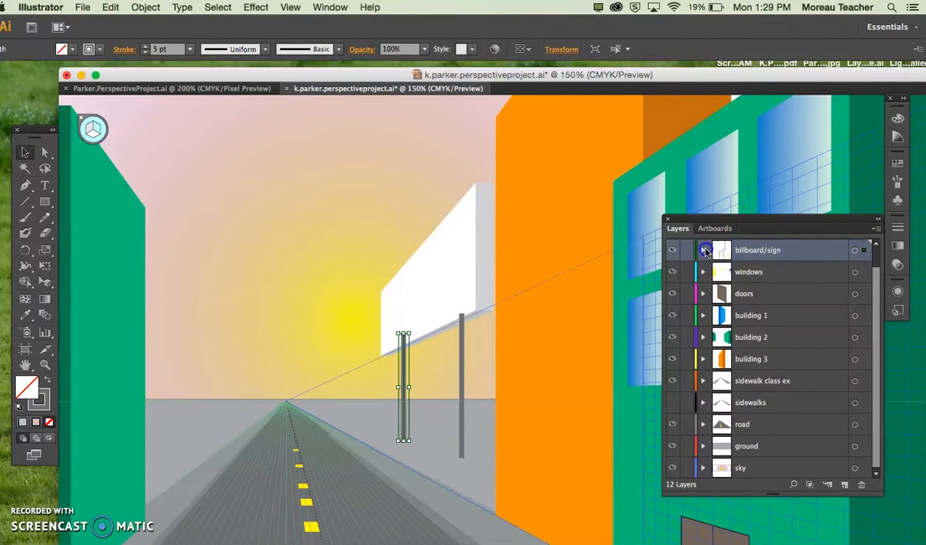
Step: Identify the paths in the billboard/sign layer and move both post paths to the bottom of its stack, behind the billboard pieces
left_click(702, 250)
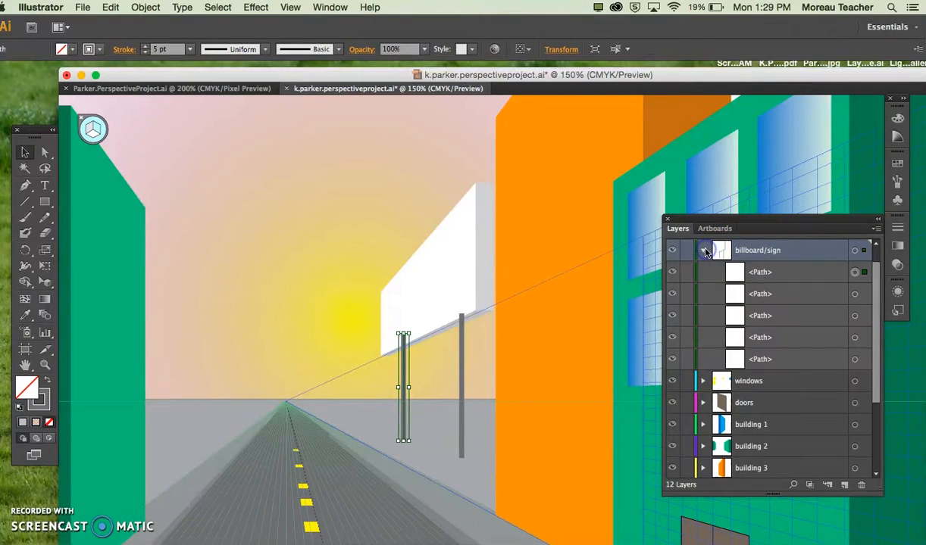
left_click(855, 293)
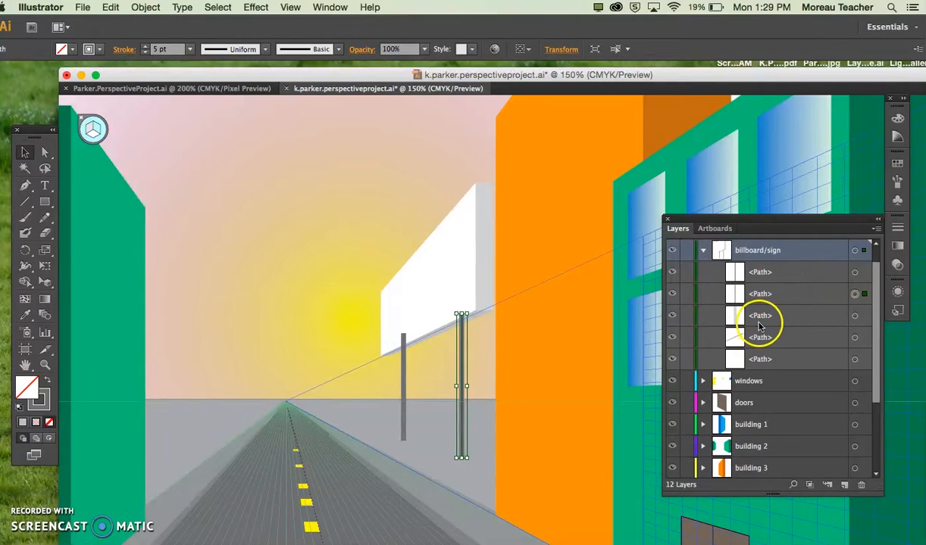
left_click(854, 315)
left_click(856, 338)
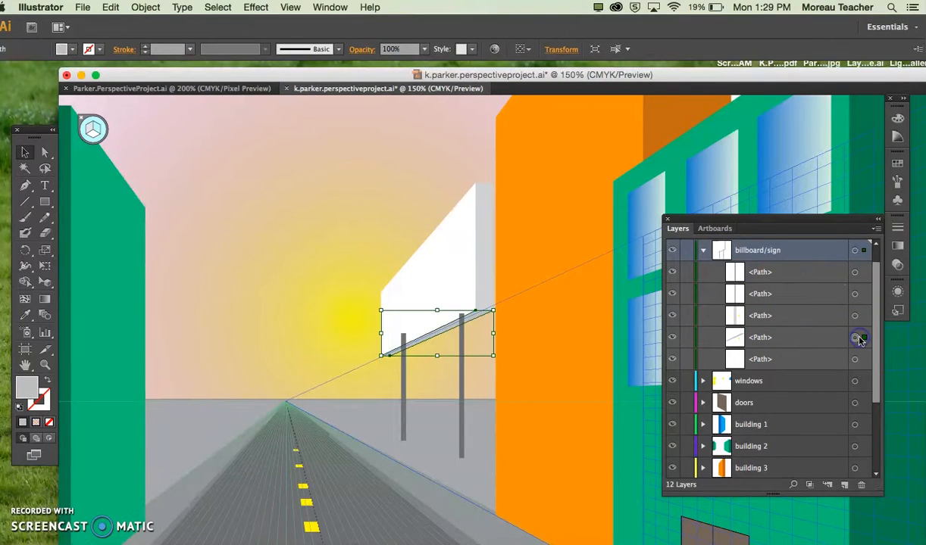
left_click(855, 360)
left_click(790, 296)
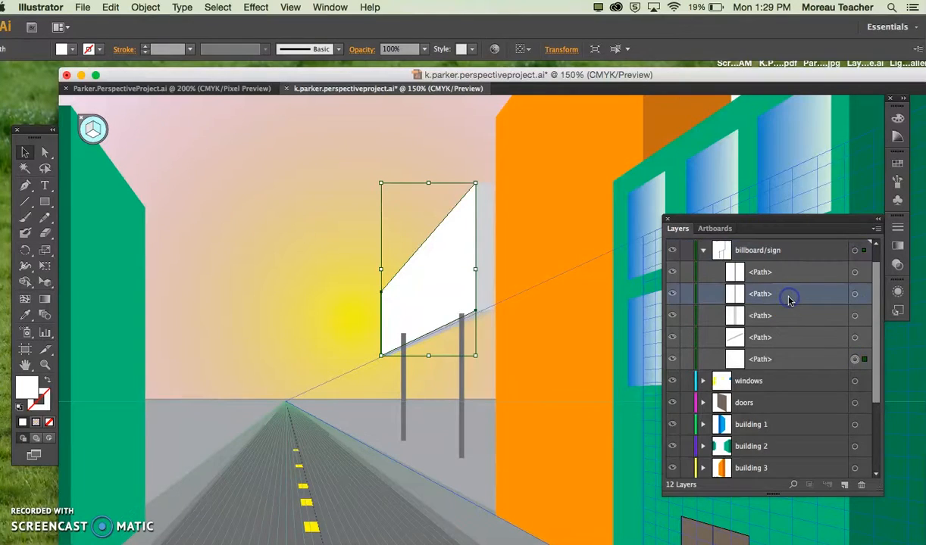
left_click_drag(783, 296, 779, 345)
left_click(781, 272)
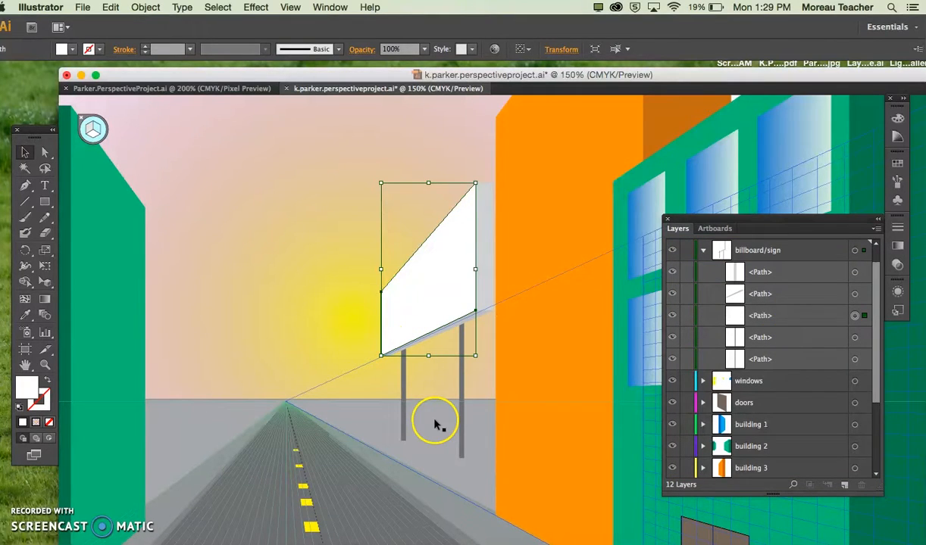
Step: Reduce the far support post's stroke weight to 4 pt
left_click(460, 434)
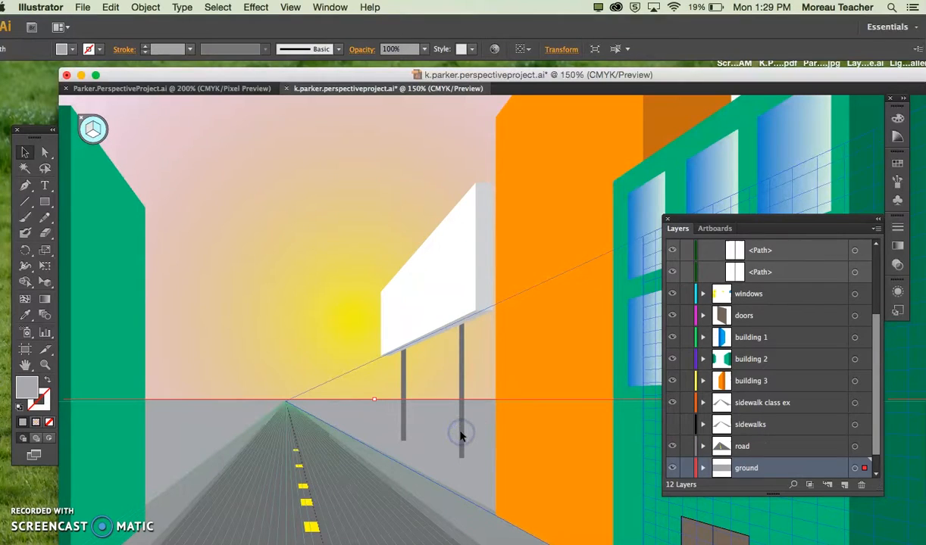
left_click(404, 413)
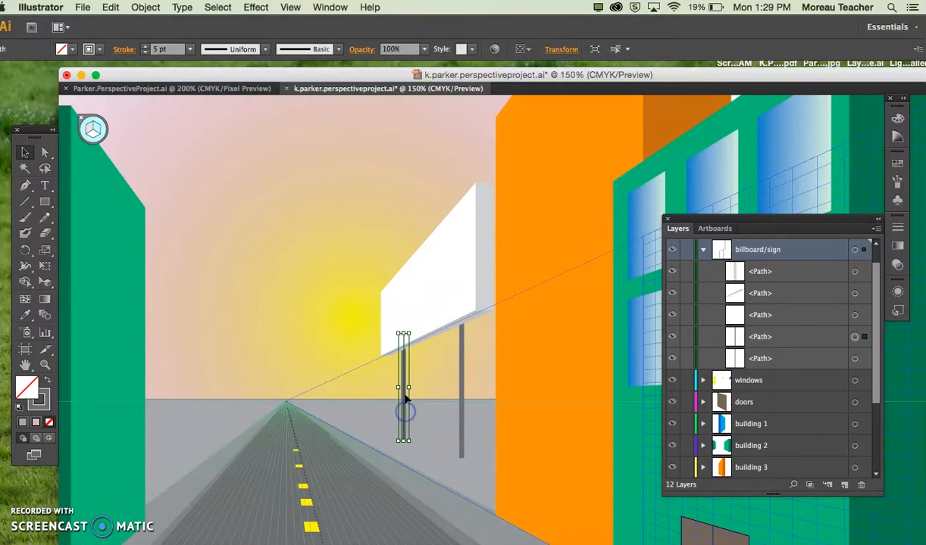
left_click(189, 52)
left_click(207, 144)
left_click(189, 49)
left_click(207, 150)
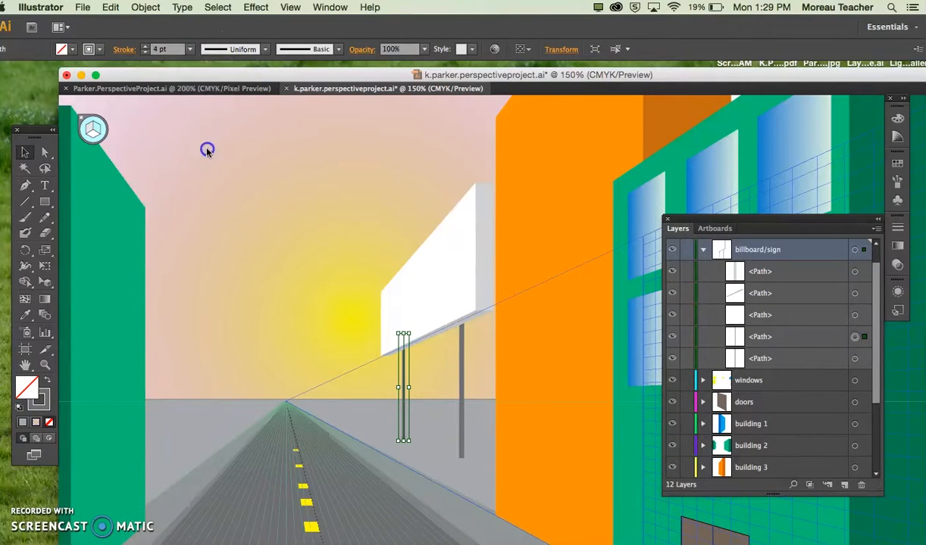
left_click(301, 241)
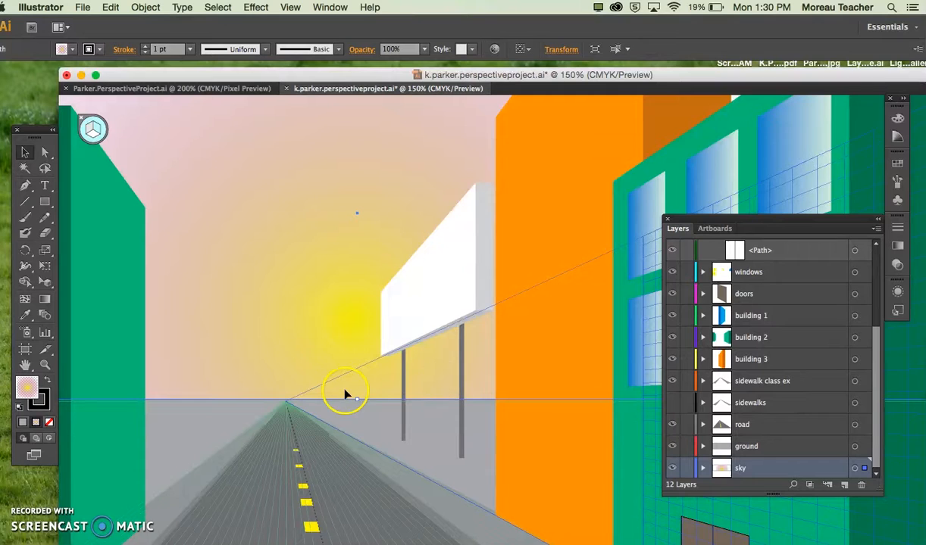
Step: Examine the whole street scene, and compare it with the finished example in Parker.PerspectiveProject.ai
key("super+minus")
key("super+minus")
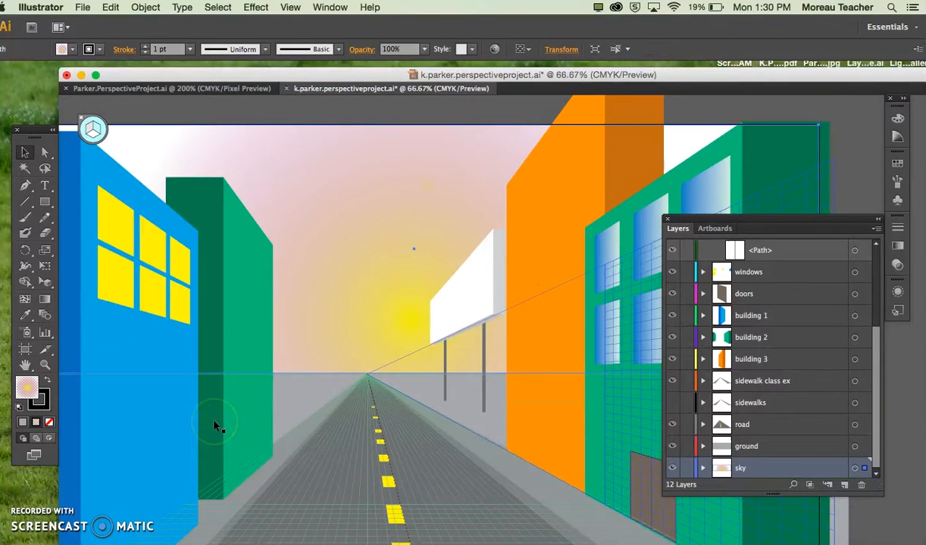
scroll(278, 469, "right", 3)
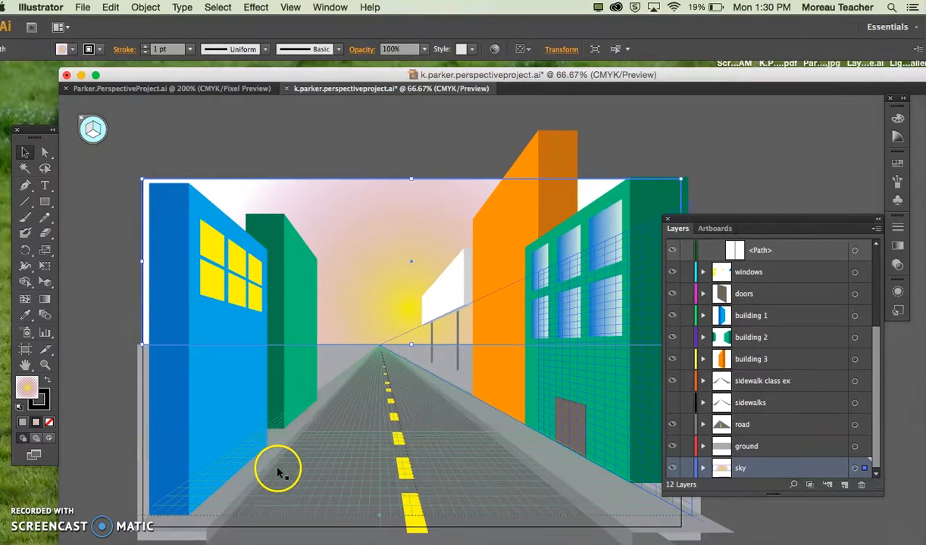
left_click(196, 88)
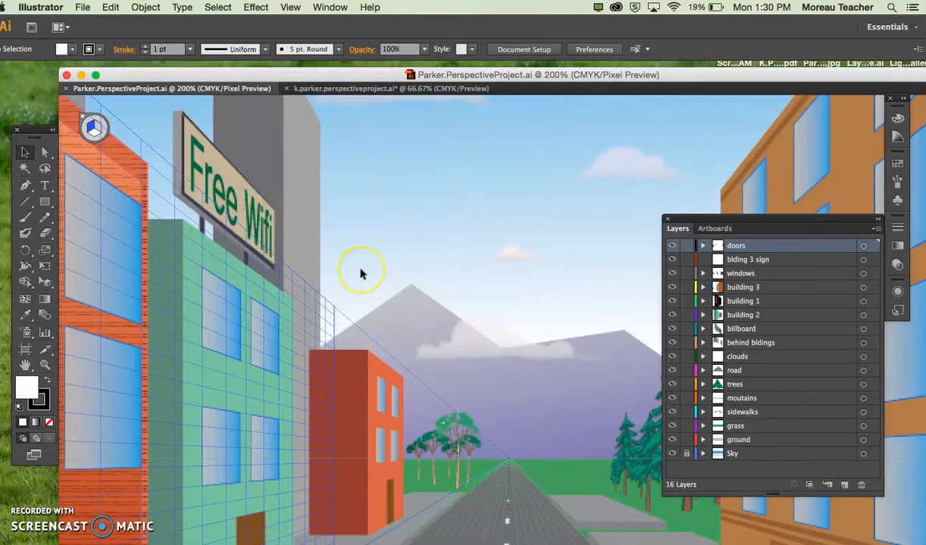
scroll(362, 271, "left", 5)
scroll(361, 270, "down", 2)
key("super+minus")
key("super+minus")
key("super+minus")
key("super+minus")
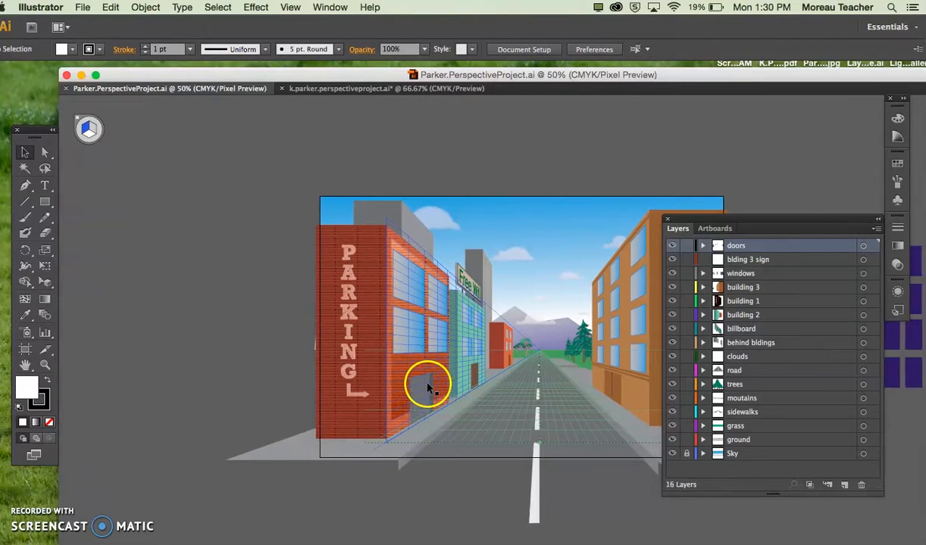
scroll(407, 364, "right", 4)
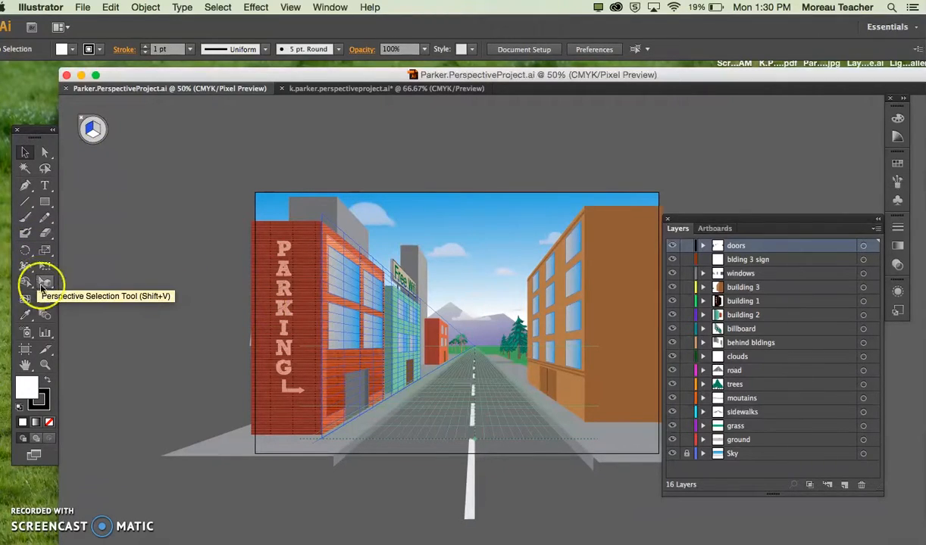
Step: Return to the unfinished street scene document, collapse the billboard/sign layer, and make the empty text layer active
left_click(310, 88)
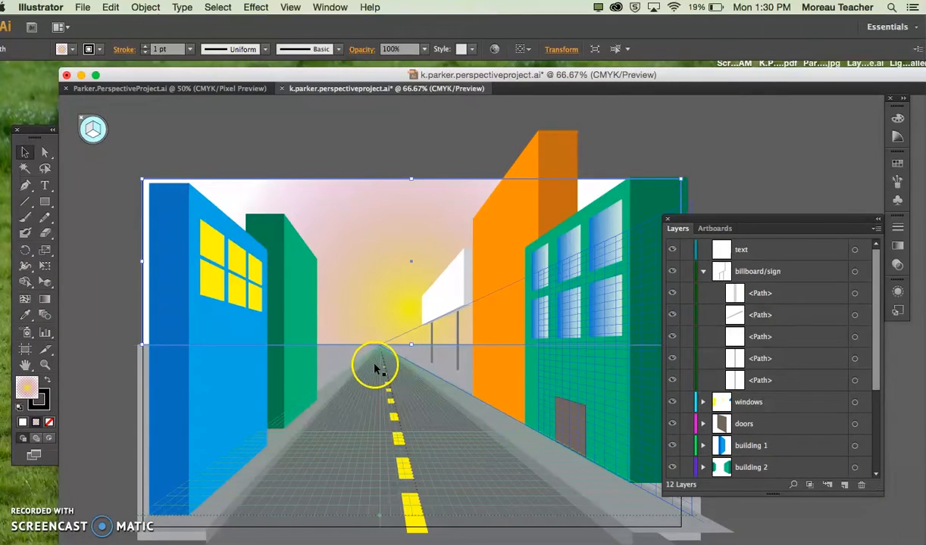
left_click(758, 250)
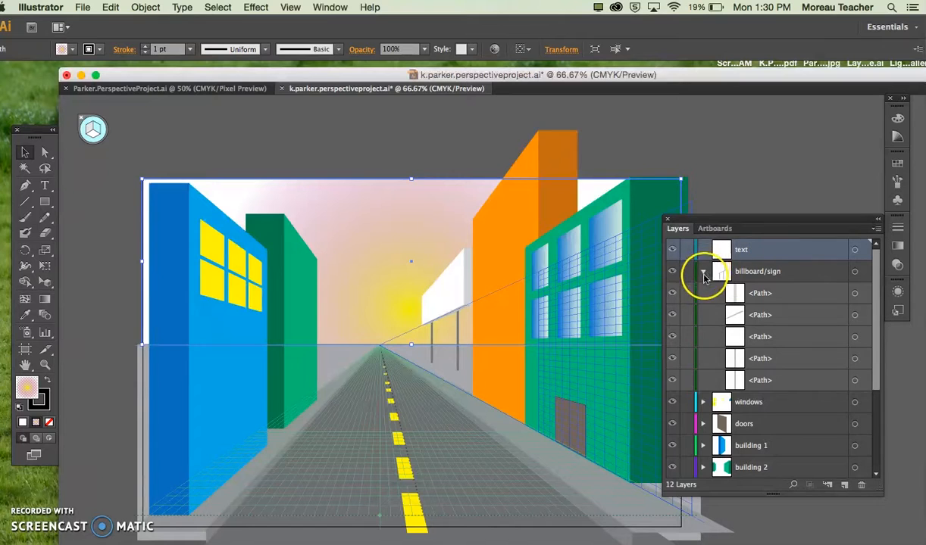
left_click(702, 274)
scroll(803, 250, "down", 1)
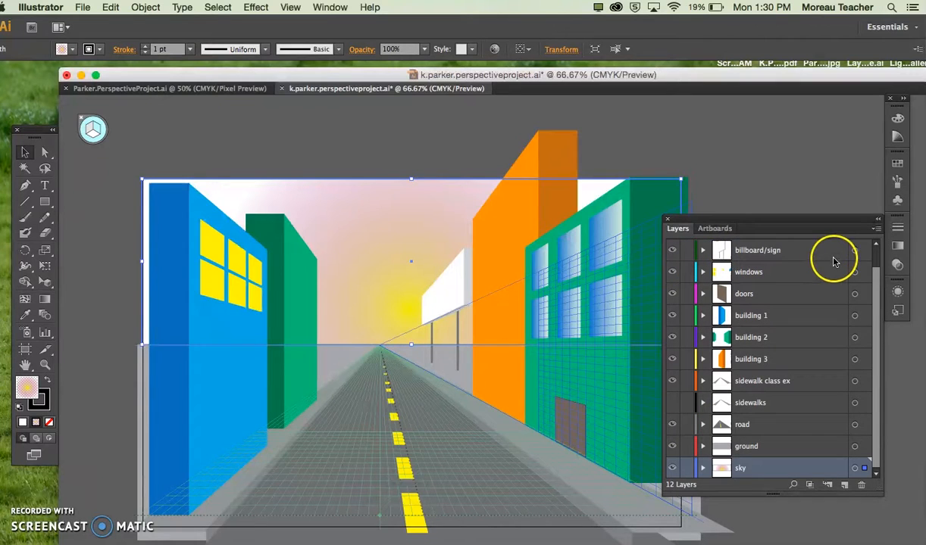
left_click(854, 251)
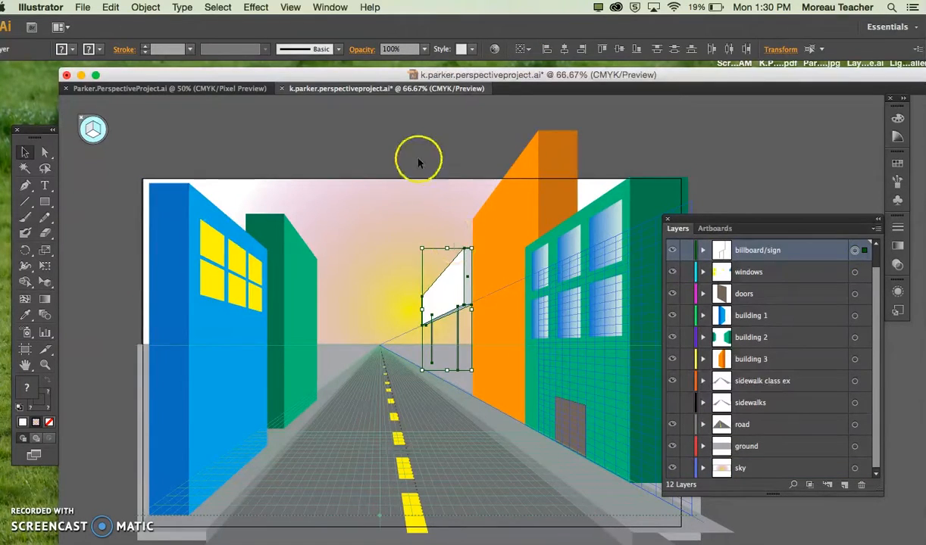
scroll(795, 330, "up", 1)
left_click(785, 249)
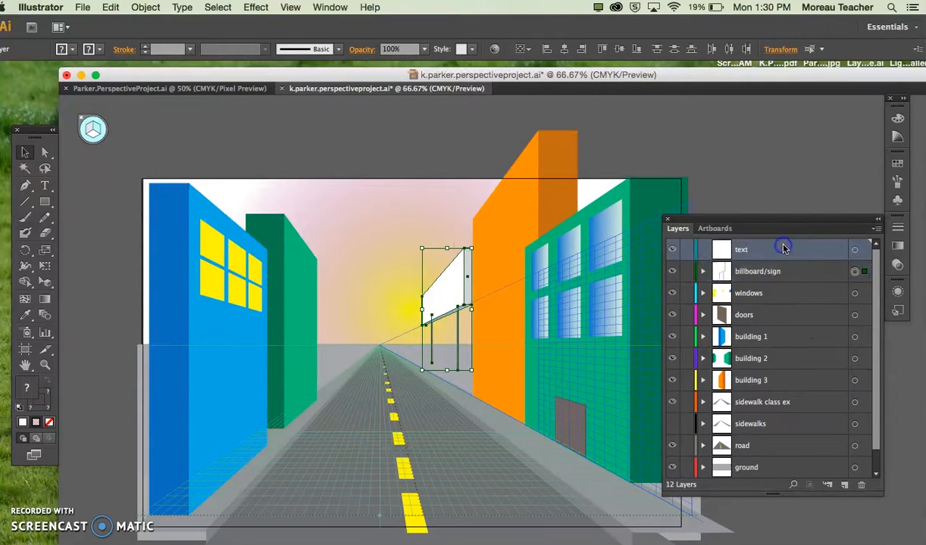
left_click(854, 250)
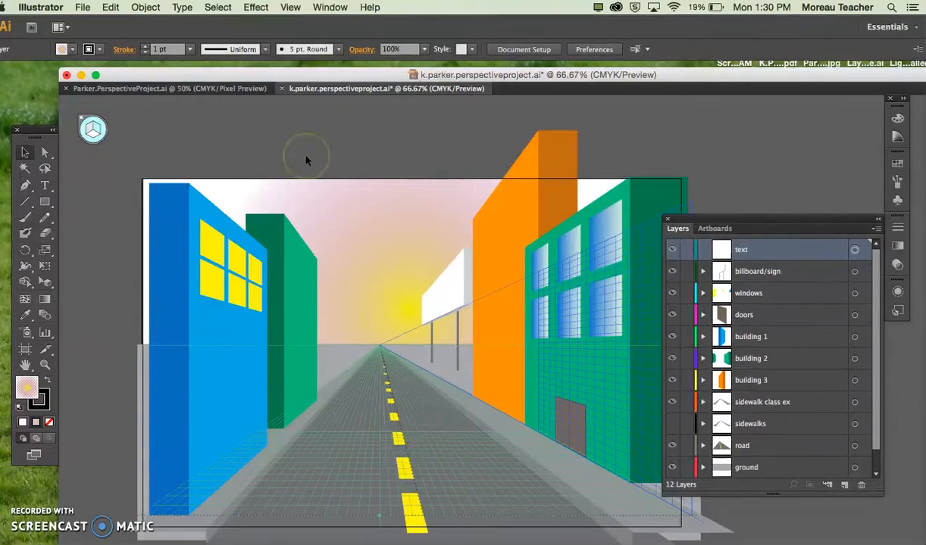
Step: Add the point text "Welcome" on the text layer, in the empty area above the artboard
key("t")
left_click(280, 128)
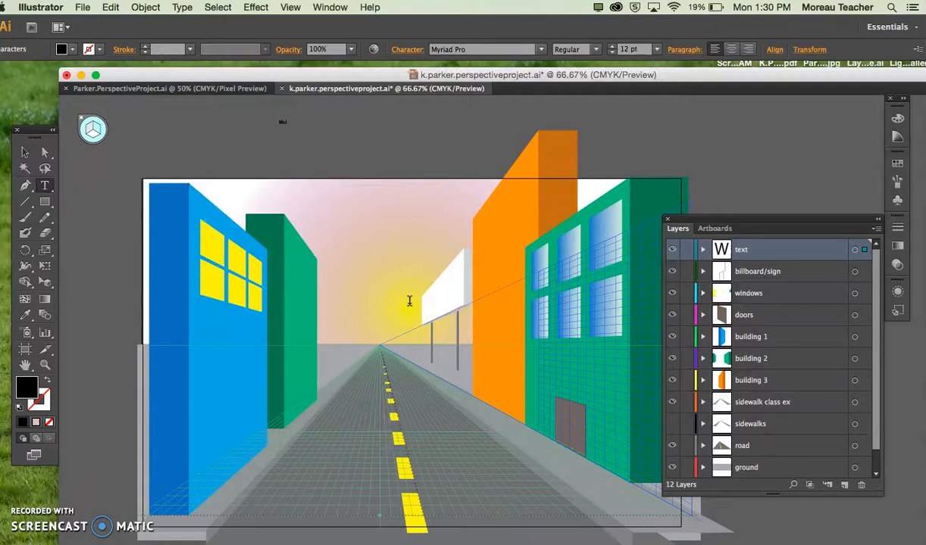
key("super+=")
key("super+=")
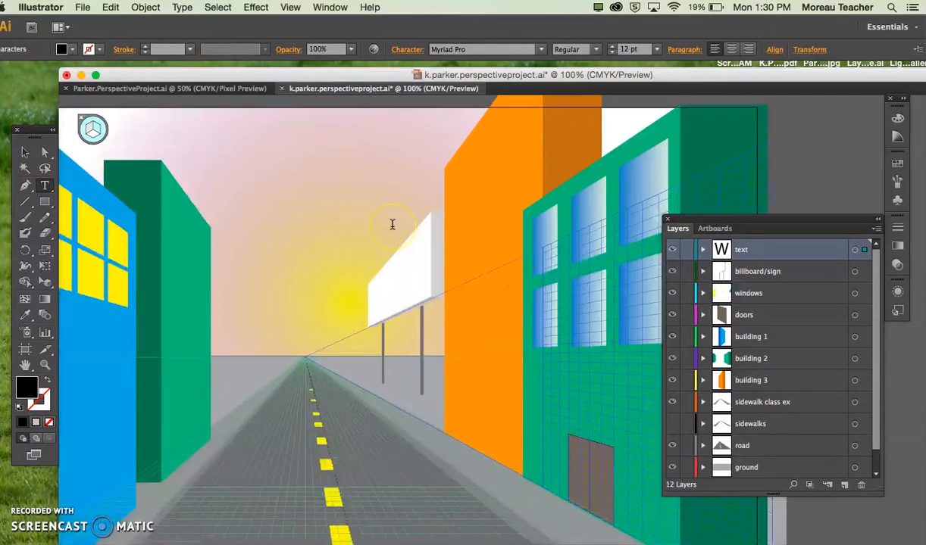
scroll(393, 224, "up", 8)
scroll(392, 224, "left", 4)
Step: Set the Welcome text to the Noteworthy Light font at 60 pt
left_click_drag(226, 252, 183, 251)
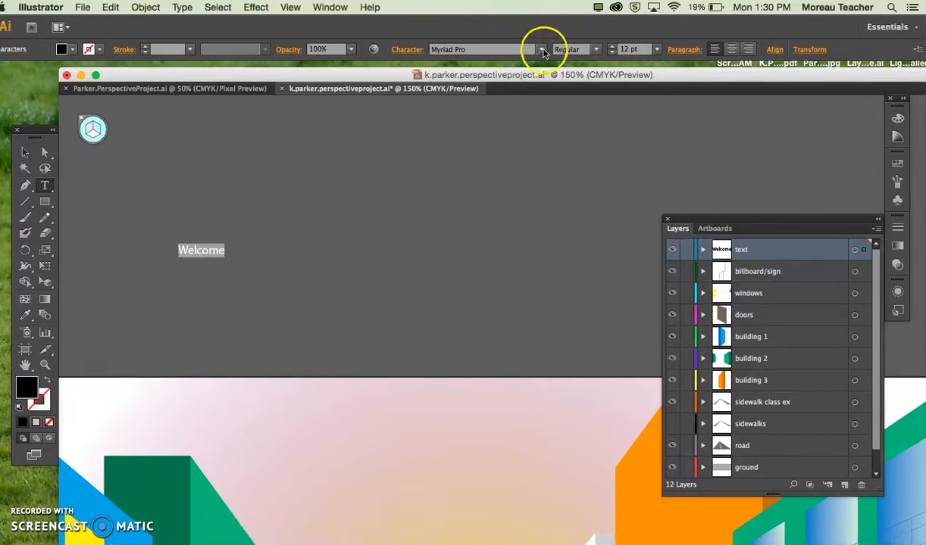
left_click(541, 49)
left_click(528, 123)
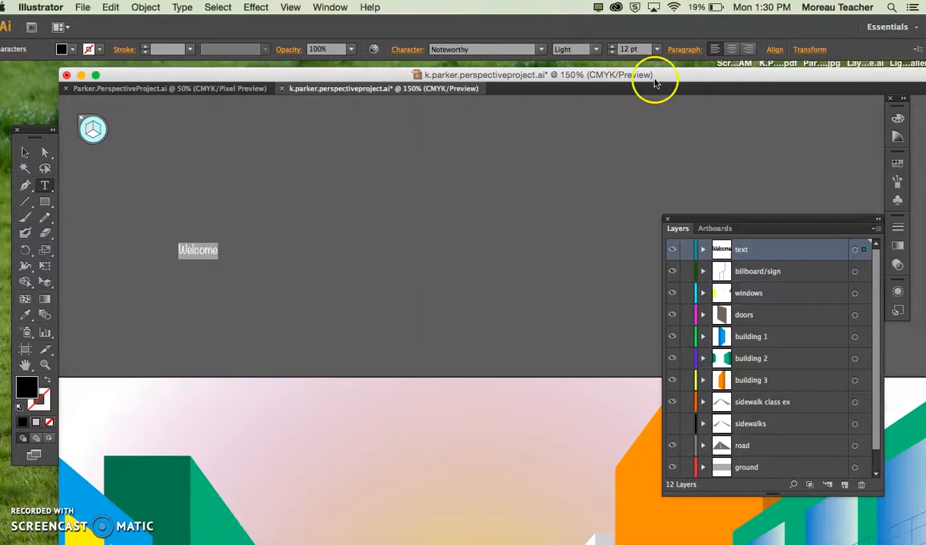
left_click(656, 50)
left_click(673, 255)
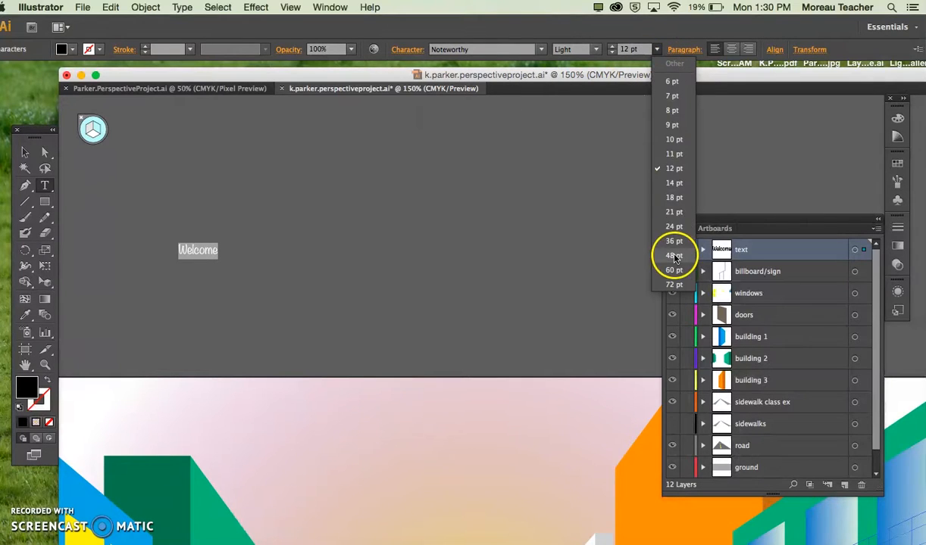
left_click(656, 49)
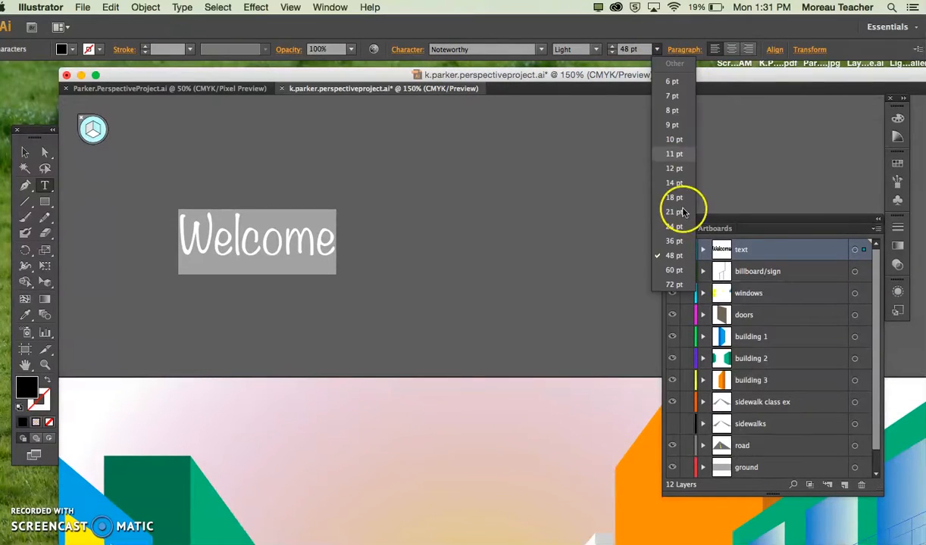
left_click(674, 272)
left_click(519, 275)
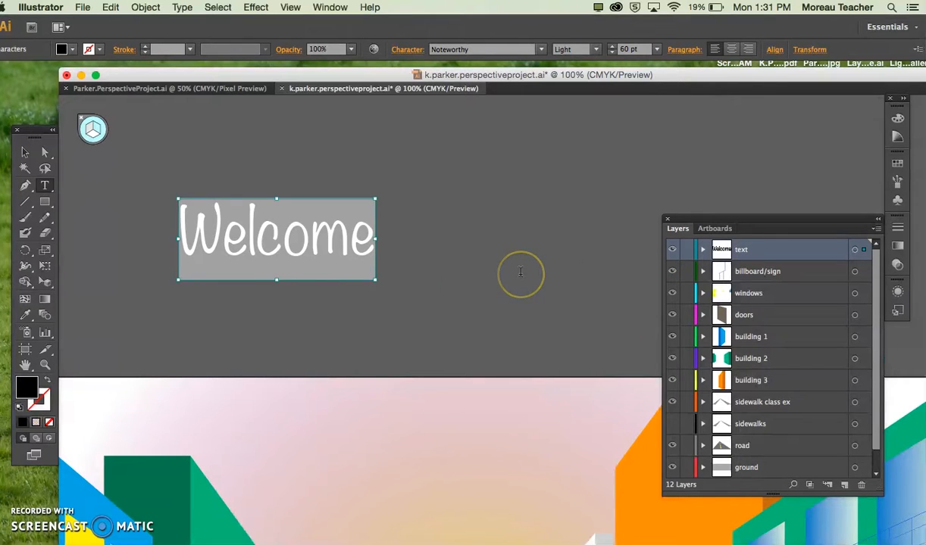
Step: Attach the Welcome text to the left perspective plane and place it on the white billboard face with the Perspective Selection tool
key("super+minus")
key("super+minus")
scroll(491, 277, "down", 5)
scroll(492, 277, "right", 4)
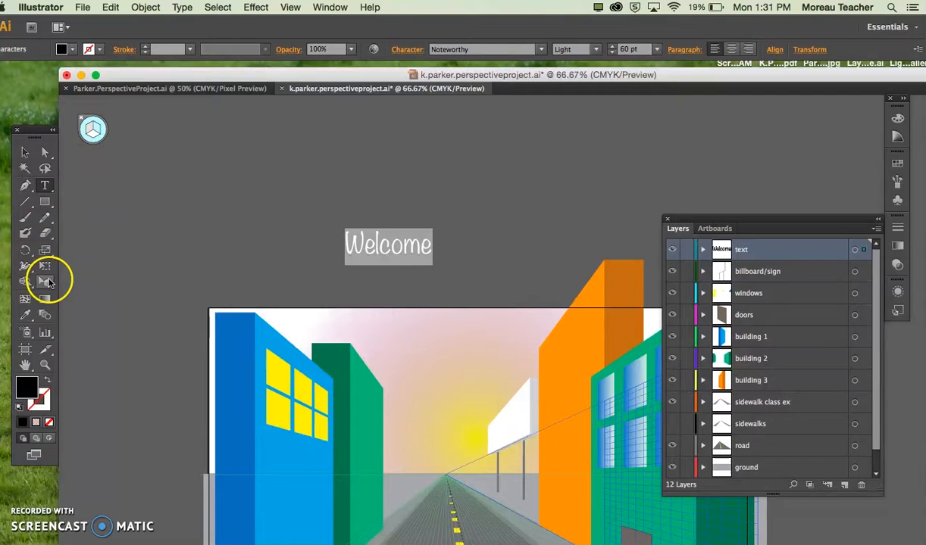
left_click(47, 282)
left_click(88, 130)
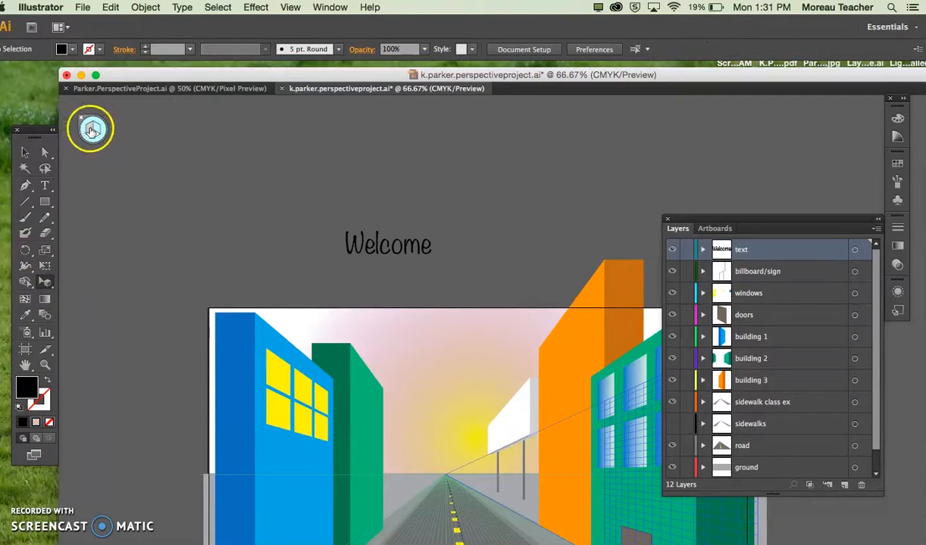
left_click(194, 218)
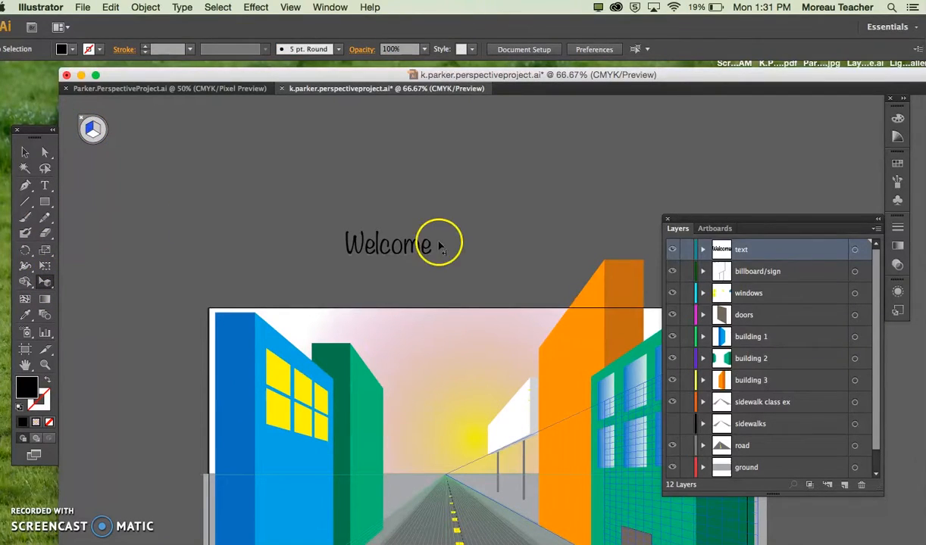
left_click(403, 247)
left_click_drag(404, 248, 439, 310)
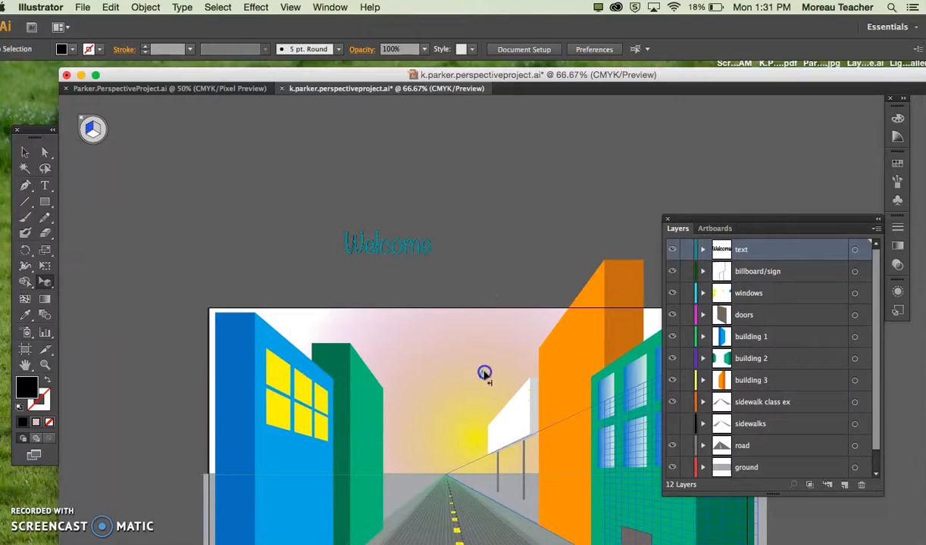
left_click_drag(514, 421, 493, 401)
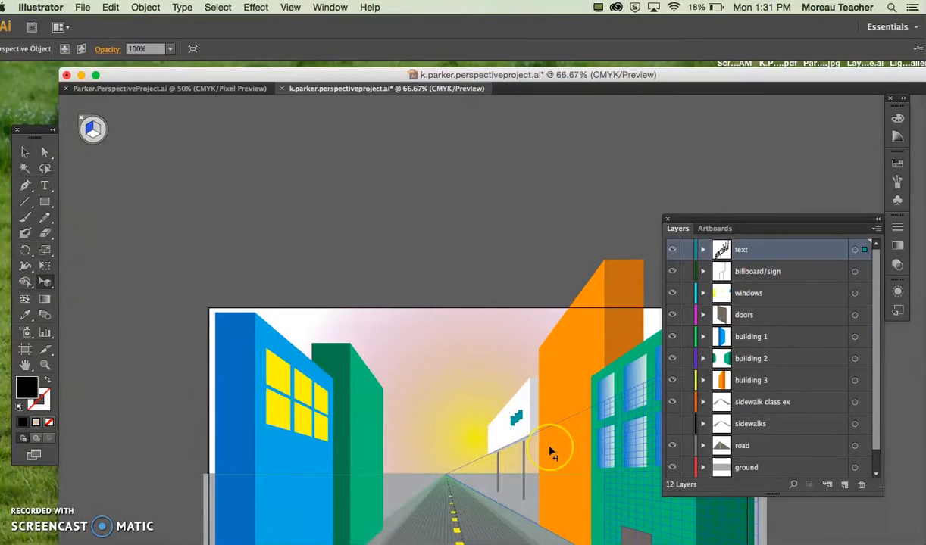
Step: Enlarge the Welcome text in perspective so it spans much of the billboard face
key("super+equal")
key("super+equal")
scroll(549, 451, "down", 5)
key("super+equal")
key("super+equal")
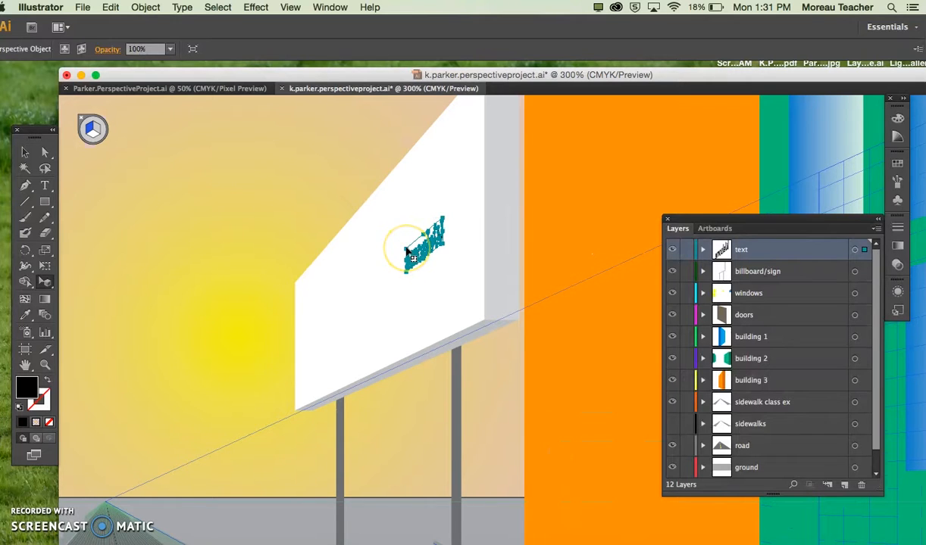
left_click_drag(407, 251, 334, 263)
Step: Try to flip the mirrored Welcome text by its corner handles, and undo each attempt
left_click_drag(442, 246, 231, 379)
key("super+z")
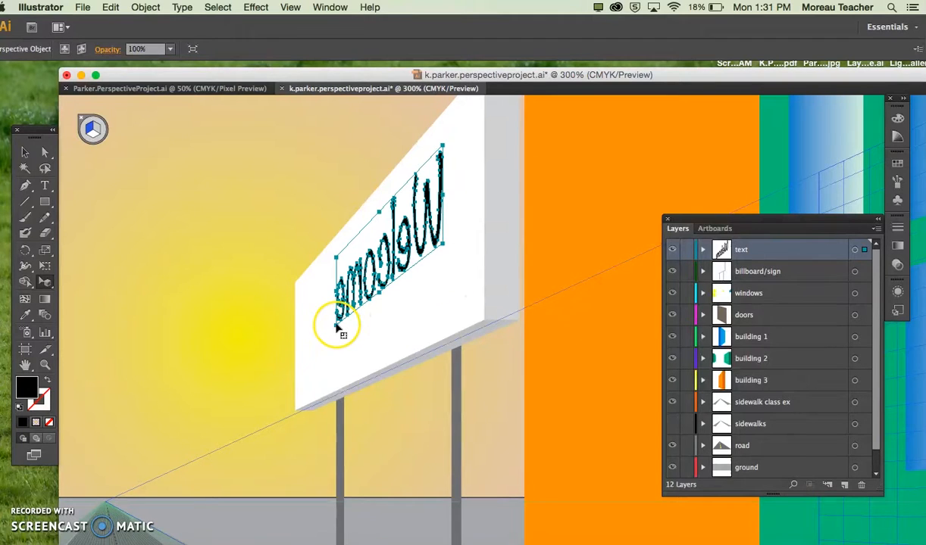
left_click_drag(338, 327, 525, 251)
key("super+z")
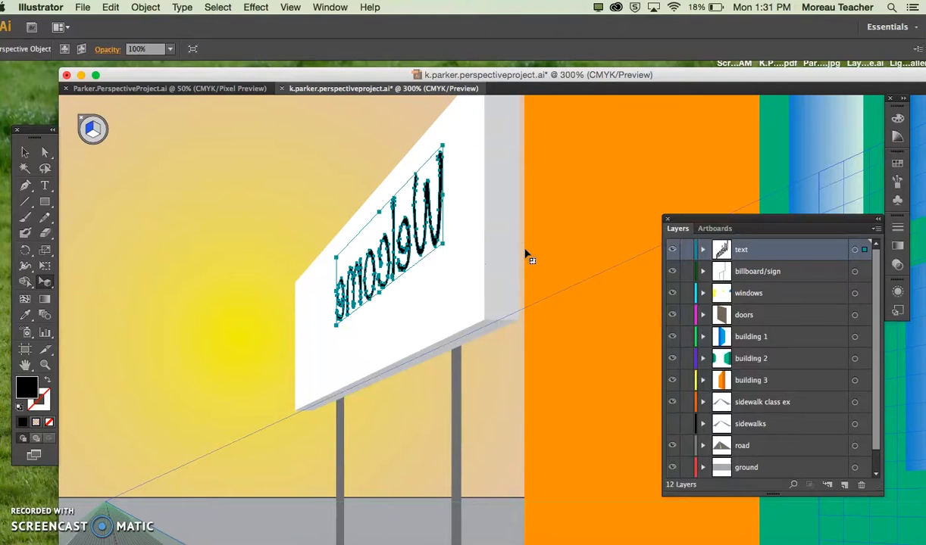
Step: Flip the mirrored Welcome text so it reads correctly, reposition it within the billboard face, and deselect it
left_click_drag(444, 244, 258, 382)
left_click_drag(302, 327, 389, 270)
key("super+minus")
key("super+minus")
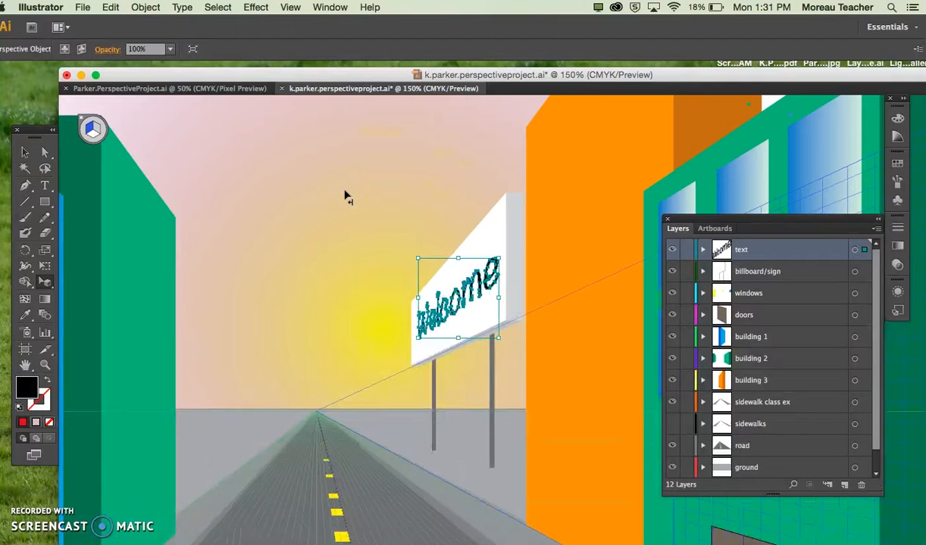
left_click(26, 149)
left_click(46, 102)
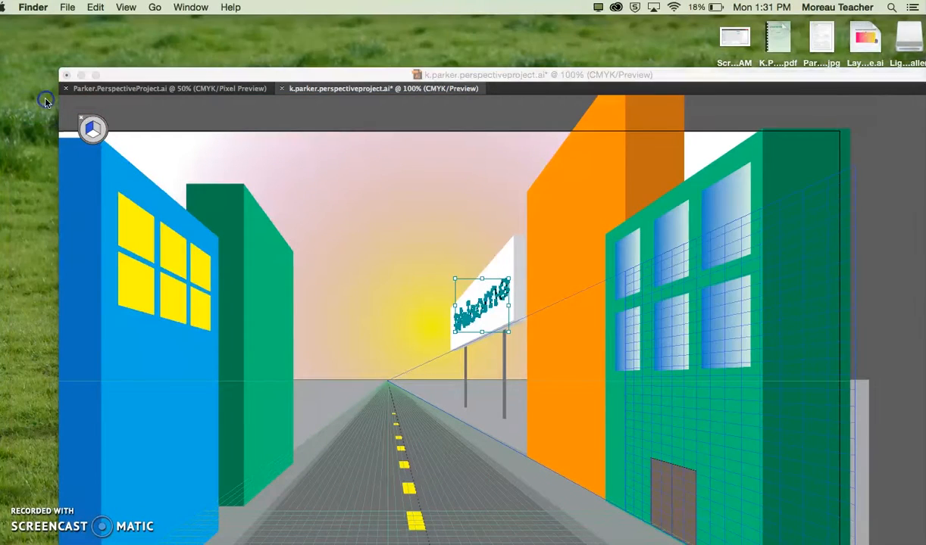
left_click(129, 103)
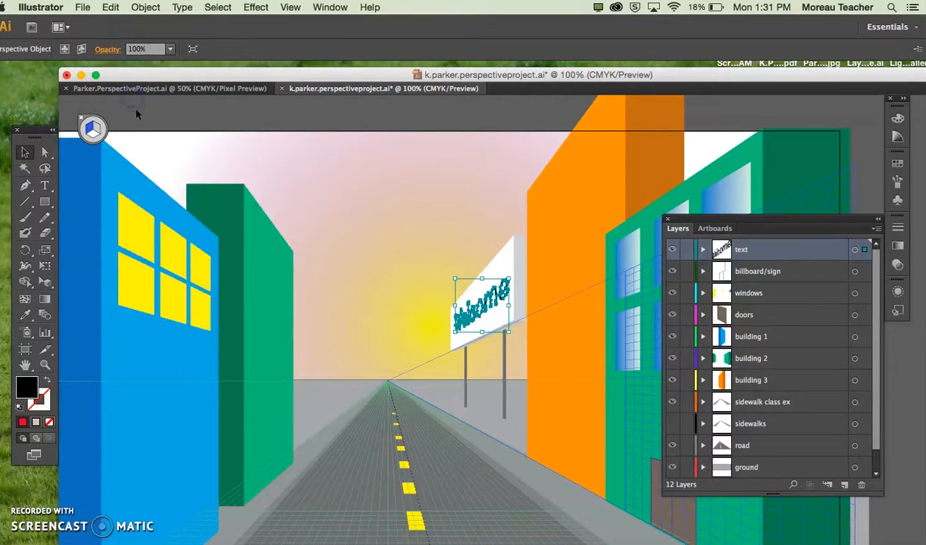
left_click(129, 103)
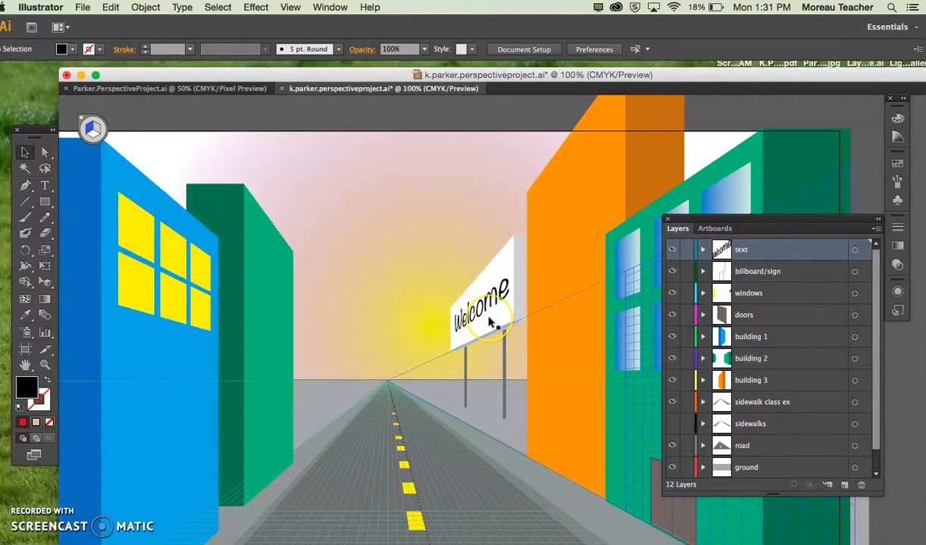
Step: Examine the whole street scene with the lettered billboard, and shift the Layers panel slightly
scroll(486, 334, "down", 3)
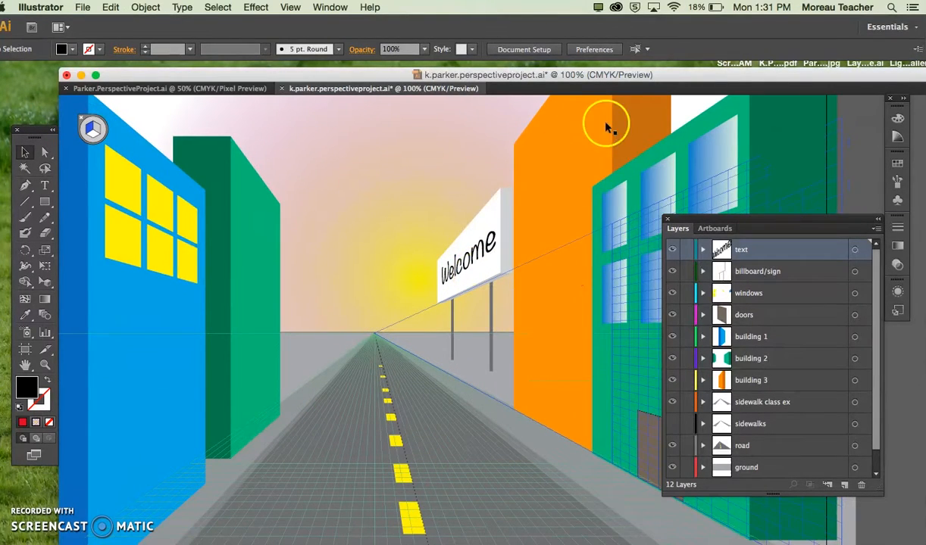
scroll(413, 466, "down", 5)
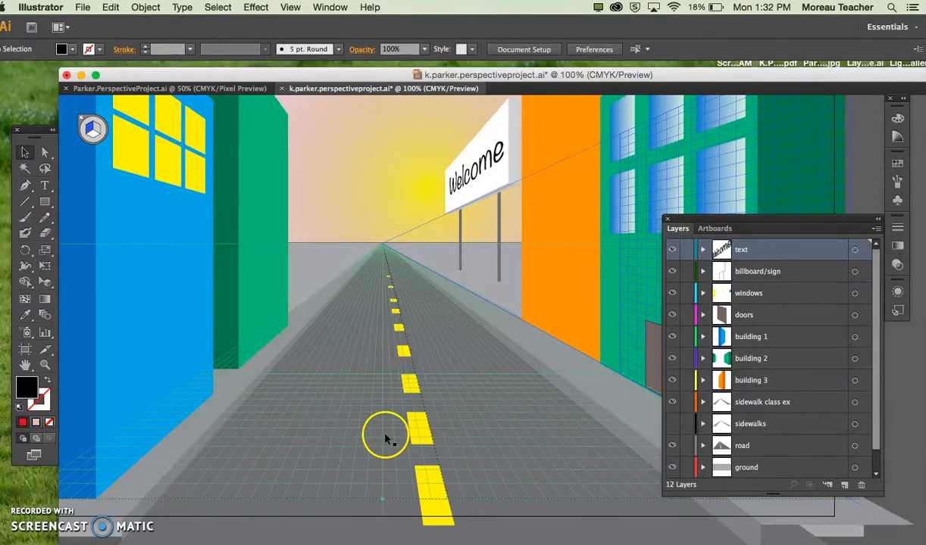
scroll(391, 422, "up", 3)
key("super+minus")
key("super+minus")
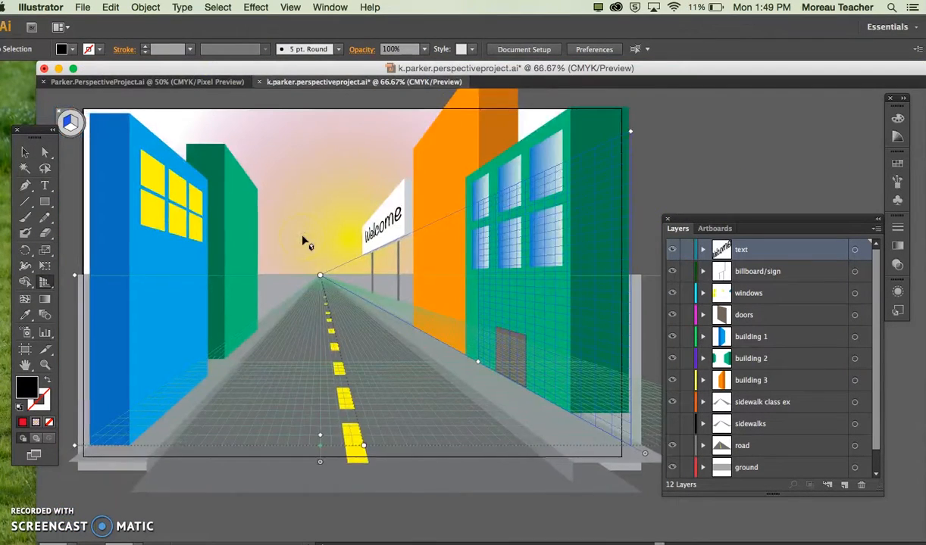
scroll(302, 241, "left", 5)
scroll(302, 240, "up", 1)
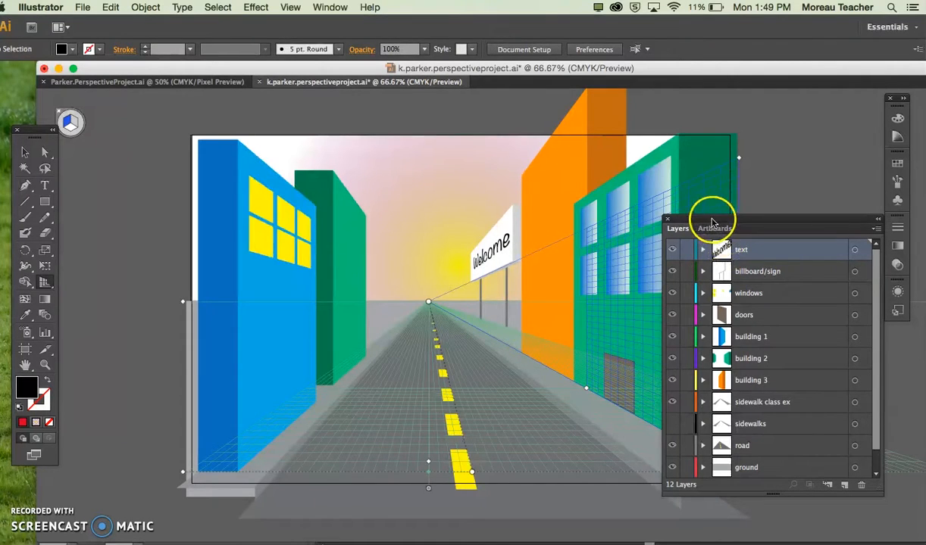
left_click_drag(713, 221, 721, 225)
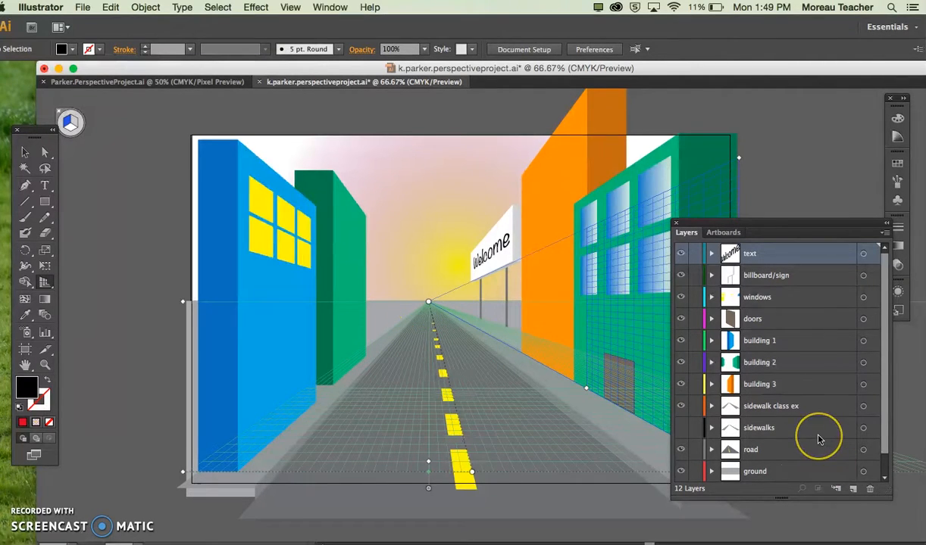
Step: Add a new layer directly above the sidewalk class ex layer and name it trees
scroll(818, 440, "down", 1)
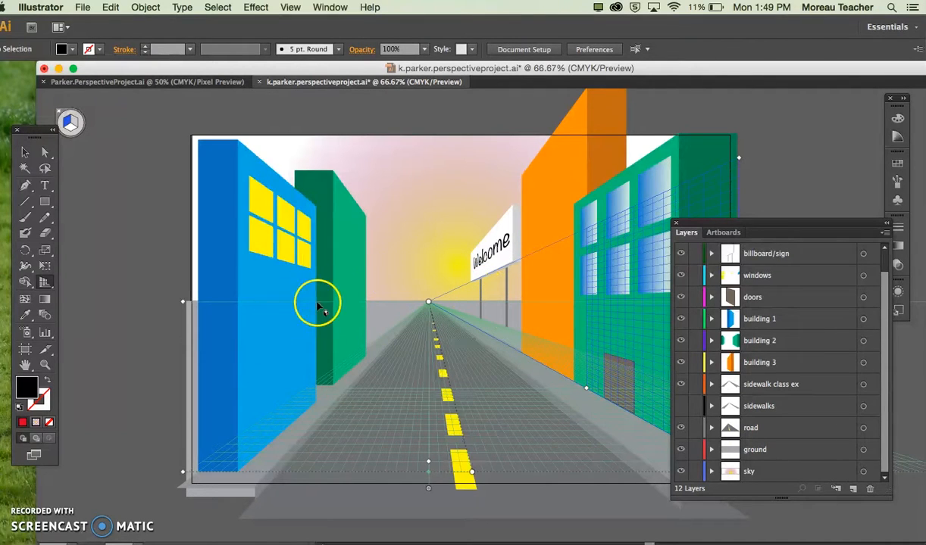
left_click(759, 368)
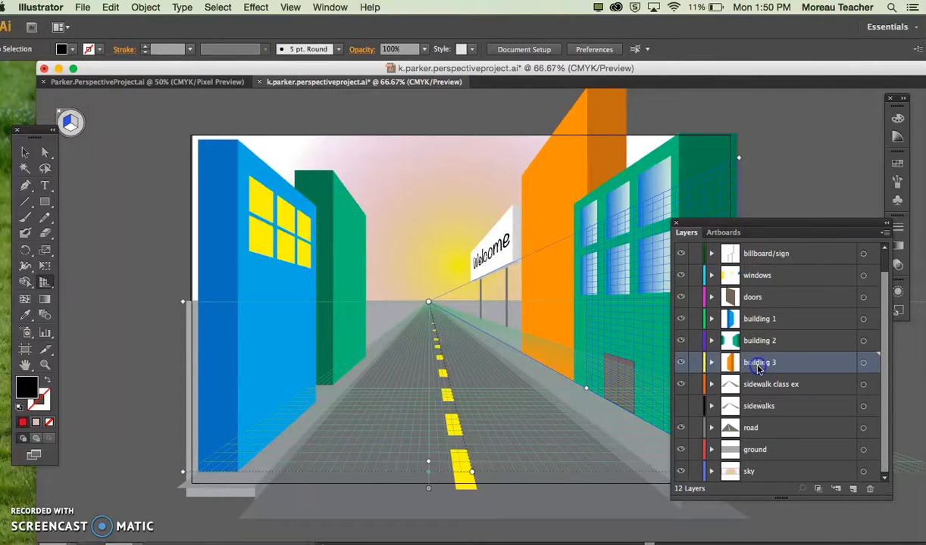
left_click(759, 385)
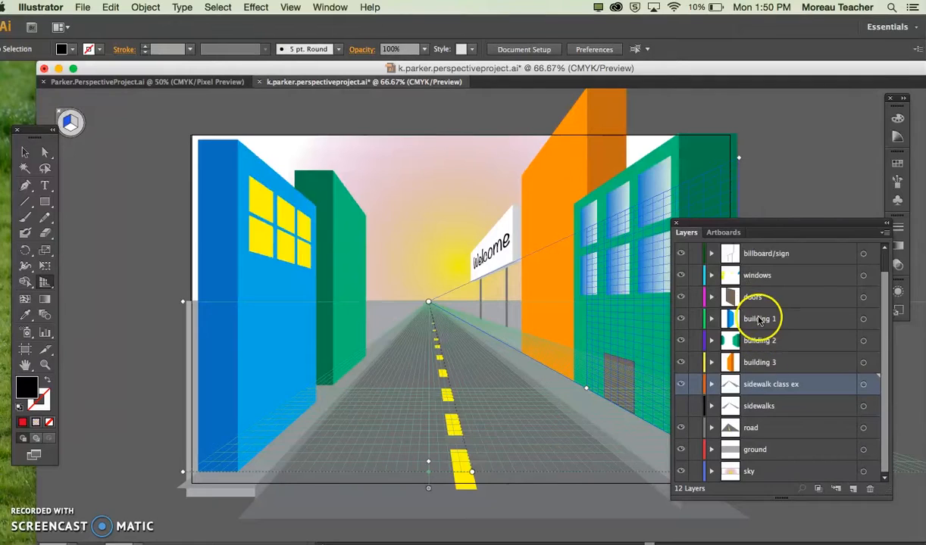
left_click(854, 490)
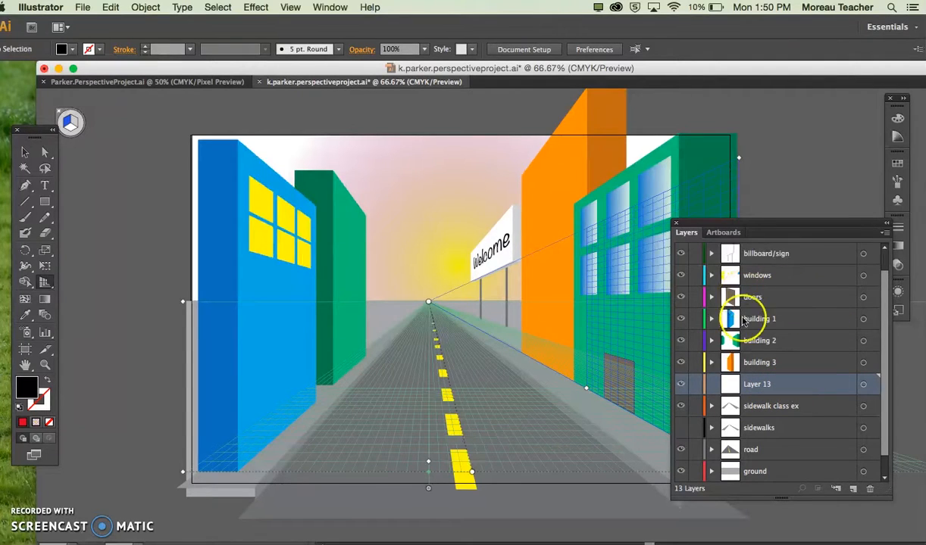
double_click(746, 385)
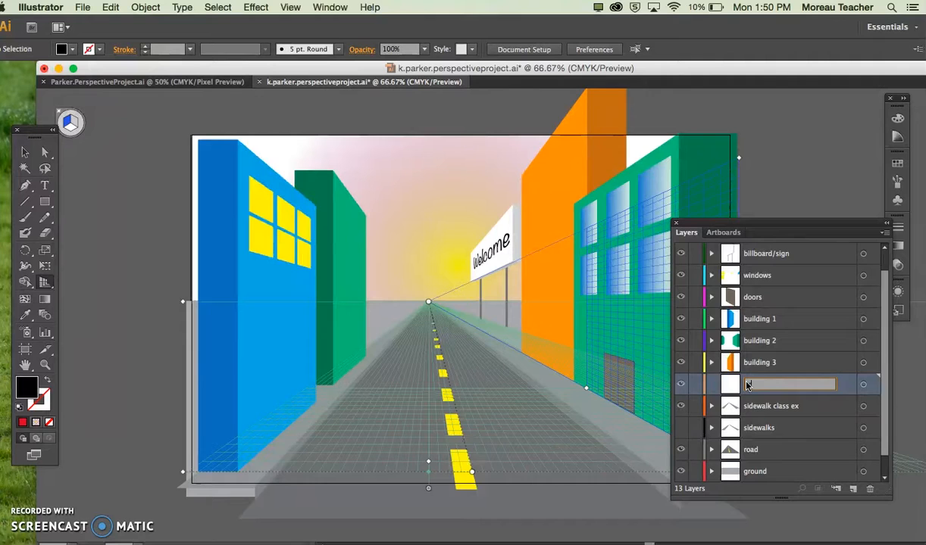
type("trees")
key("Return")
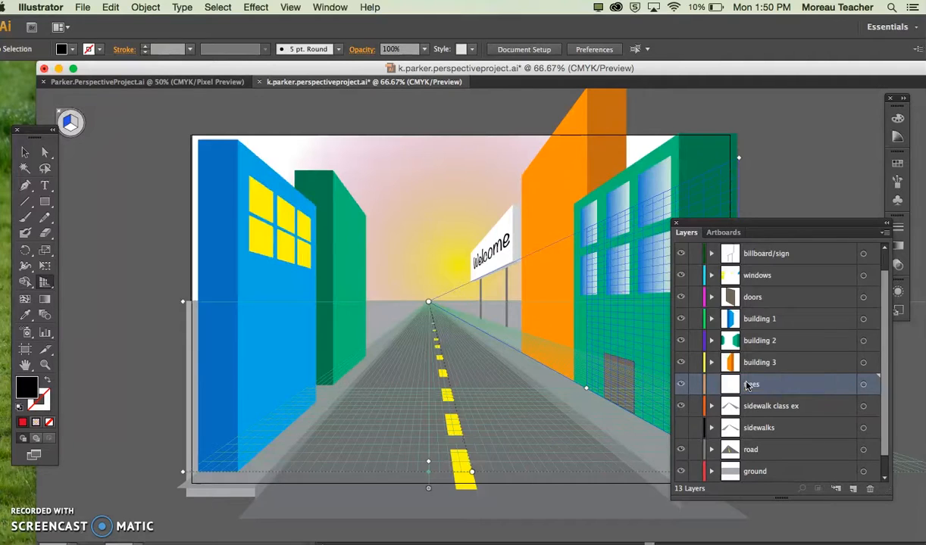
Step: Add two more layers above the trees layer and name them grass and mountains
left_click(852, 491)
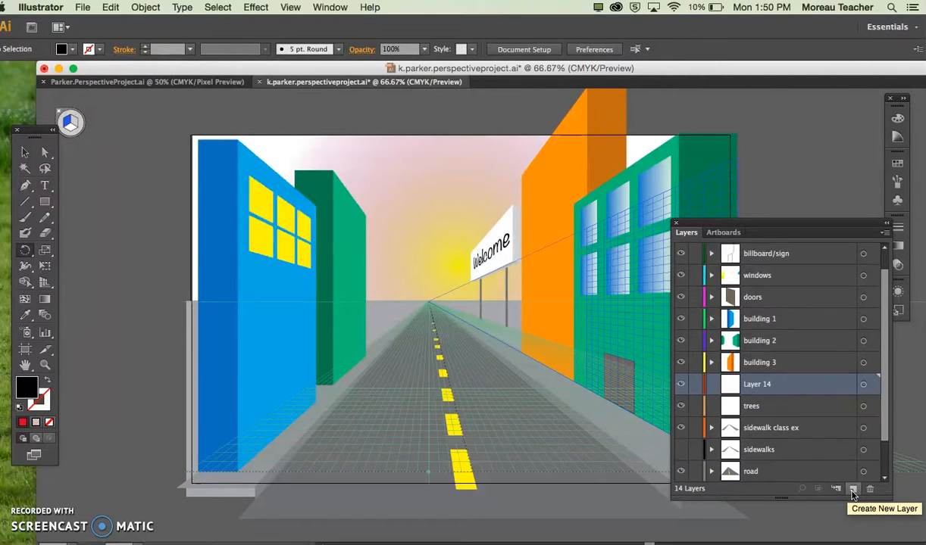
double_click(751, 385)
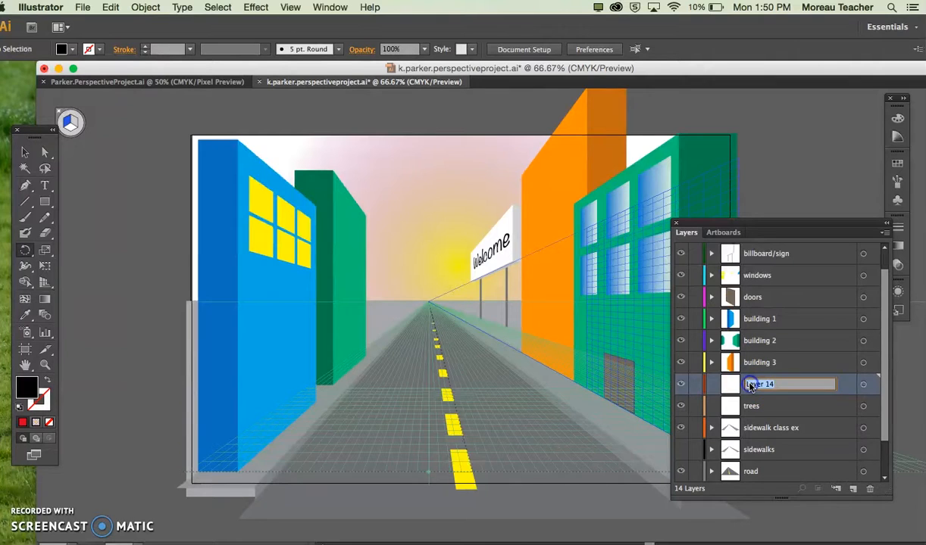
type("grass")
key("Return")
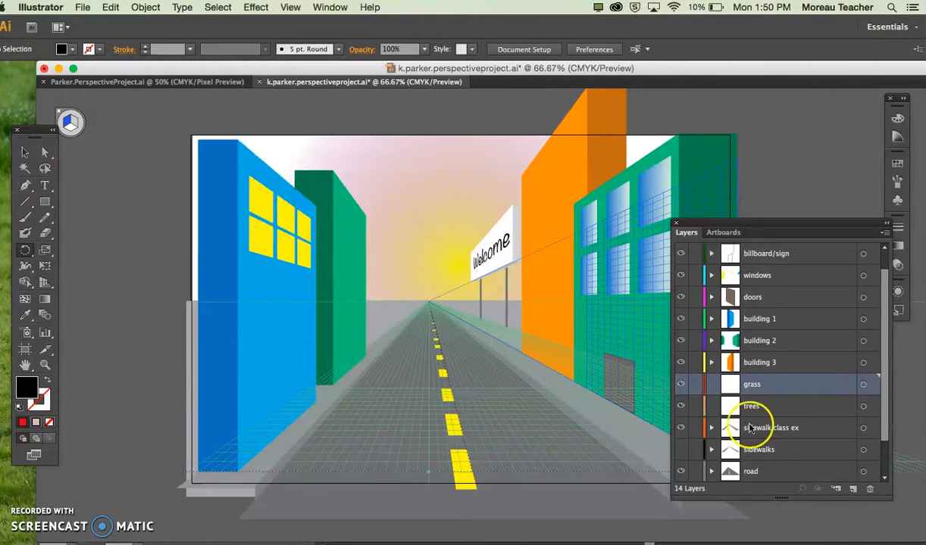
left_click(853, 490)
double_click(762, 390)
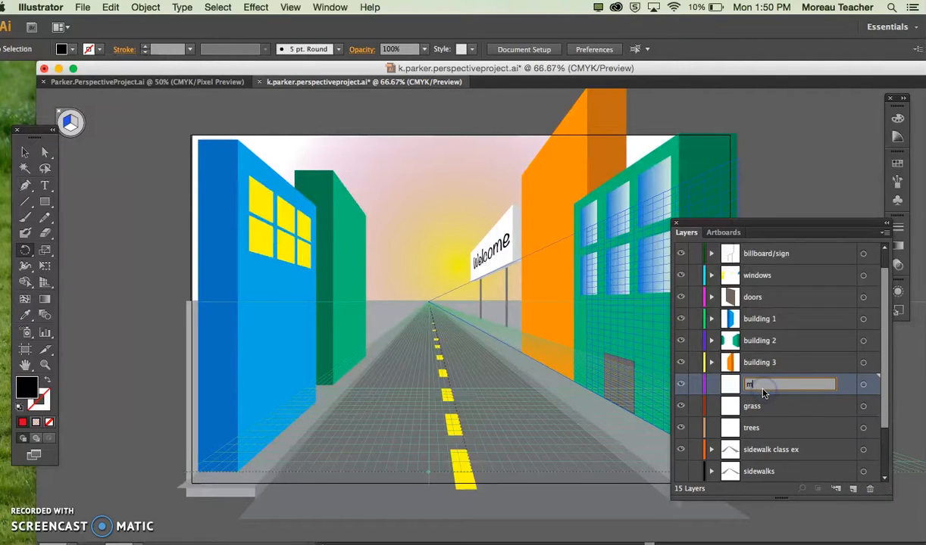
type("mountains")
key("Return")
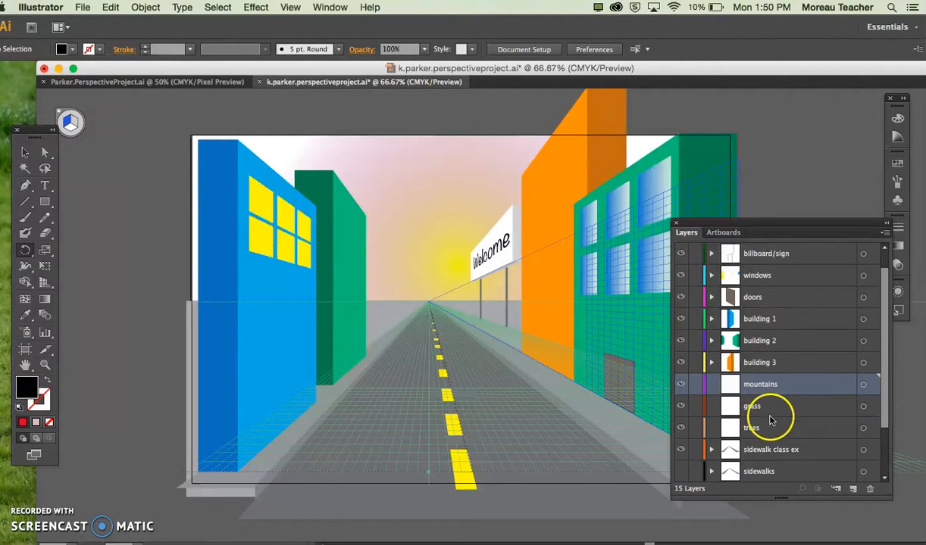
Step: Add another layer, place it directly below building 3, and name it clouds
left_click(848, 477)
left_click(853, 493)
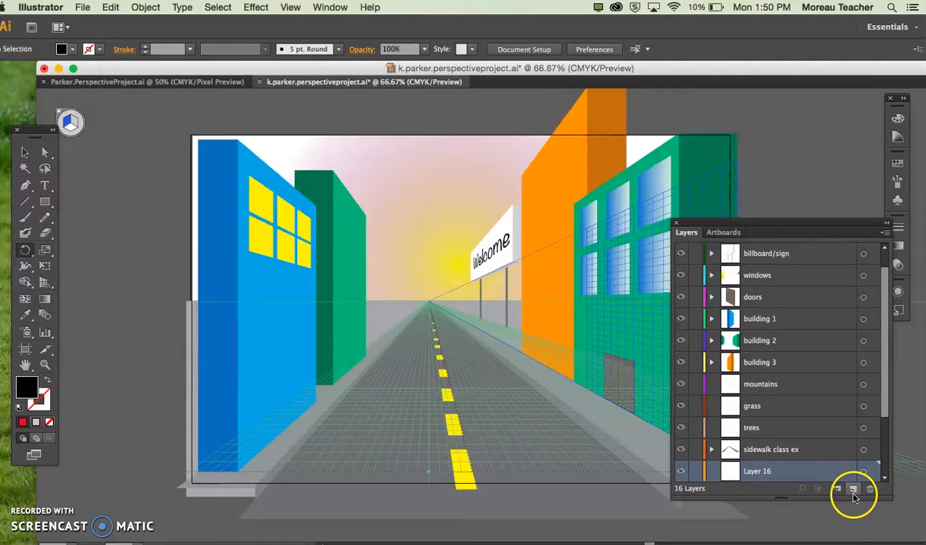
left_click_drag(775, 470, 793, 379)
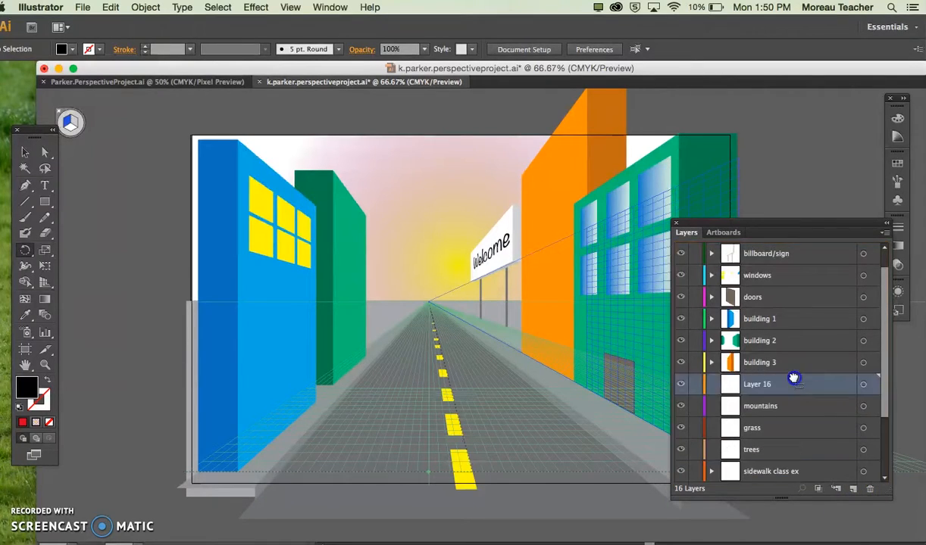
double_click(758, 387)
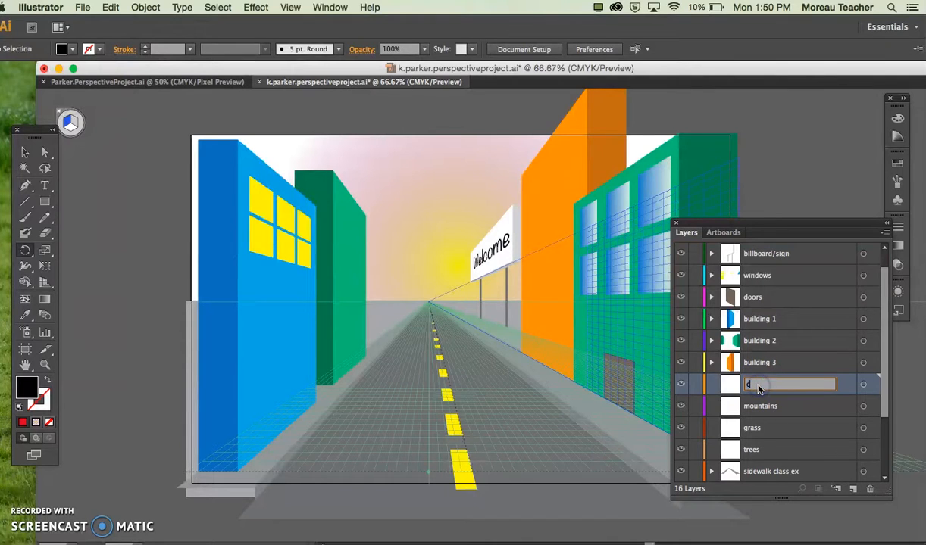
type("clouds")
key("Return")
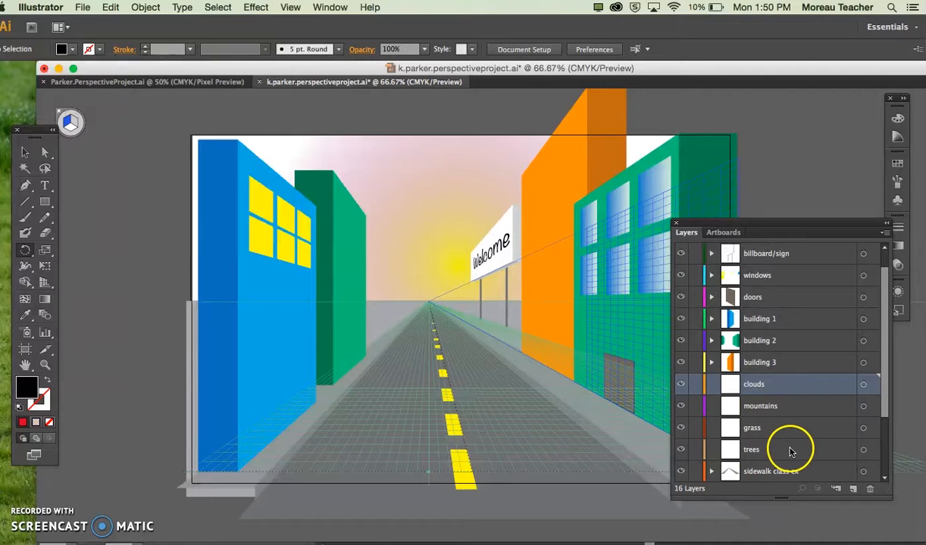
Step: Move the grass layer below trees, and ready the Rectangle tool on it with no perspective plane active
left_click_drag(768, 435, 764, 460)
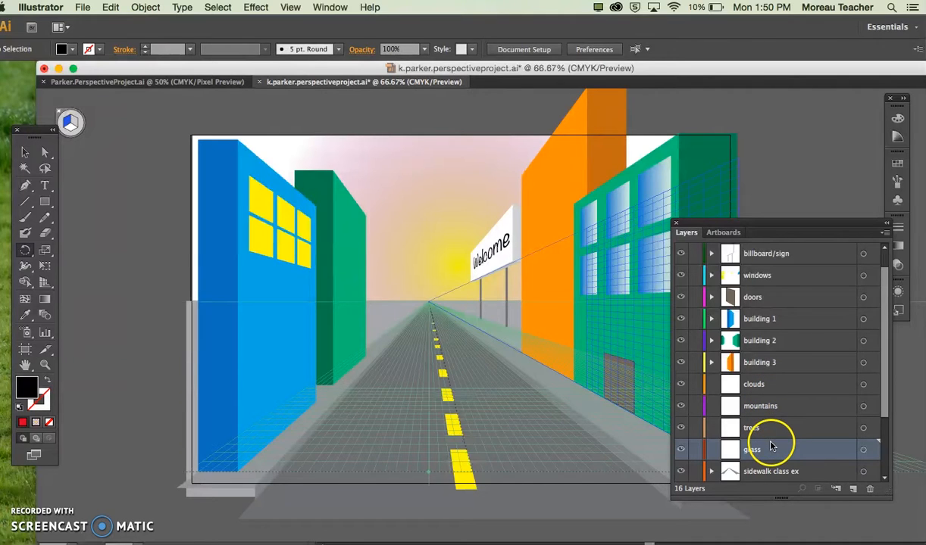
left_click(863, 449)
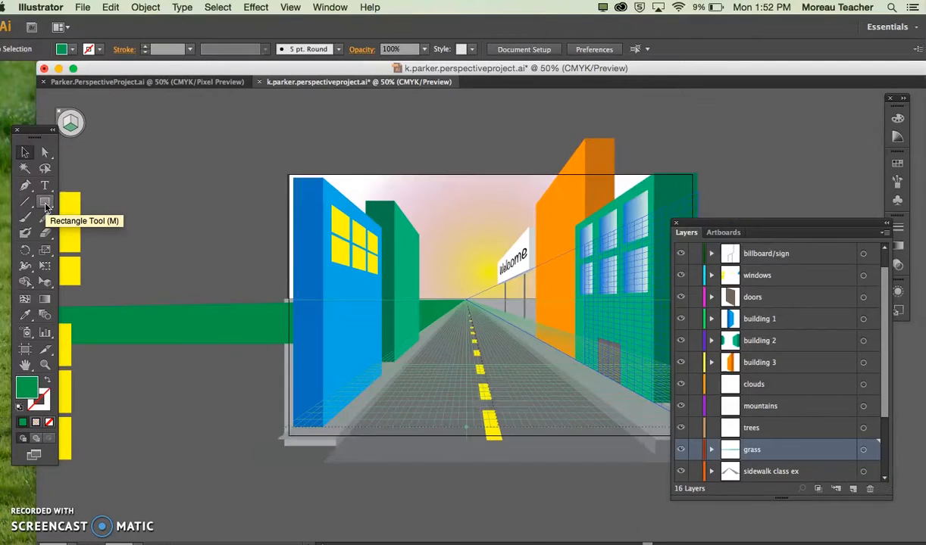
left_click(45, 204)
left_click(72, 123)
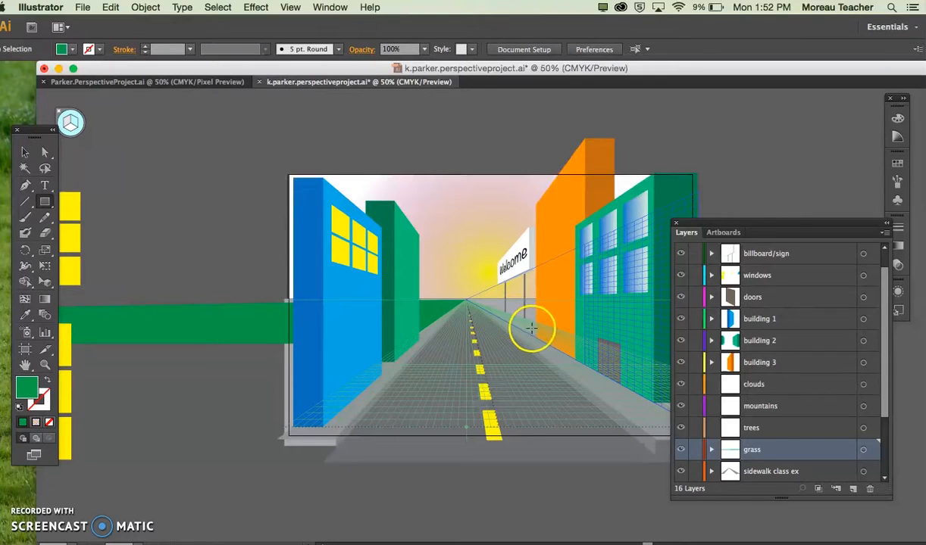
Step: Draw a light green (C=50 M=0 Y=100 K=0) grass rectangle right of the vanishing point, from the horizon down behind the orange building
left_click(63, 50)
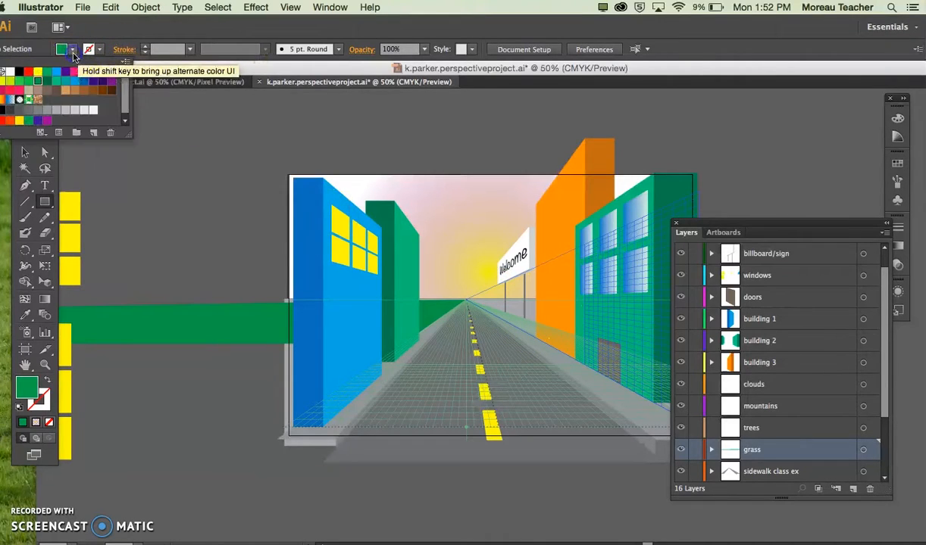
left_click(20, 81)
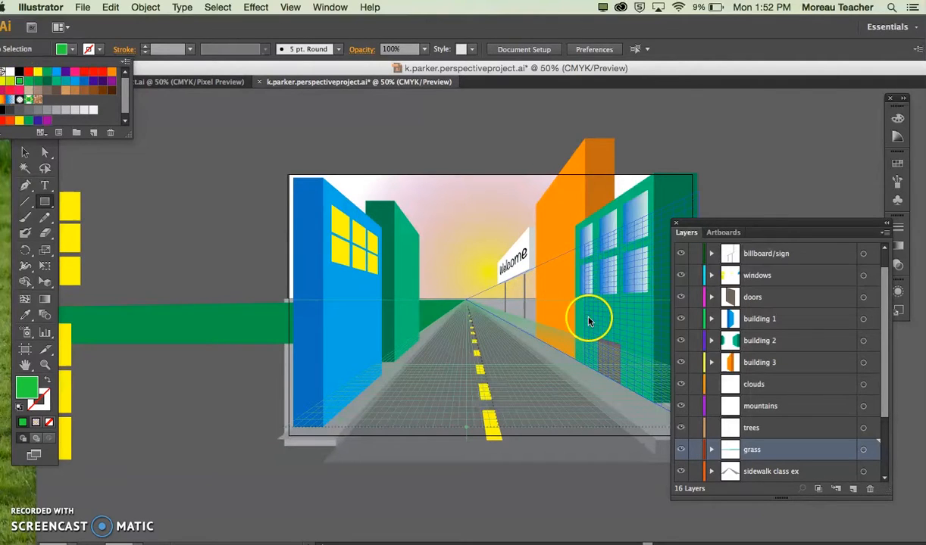
left_click(481, 300)
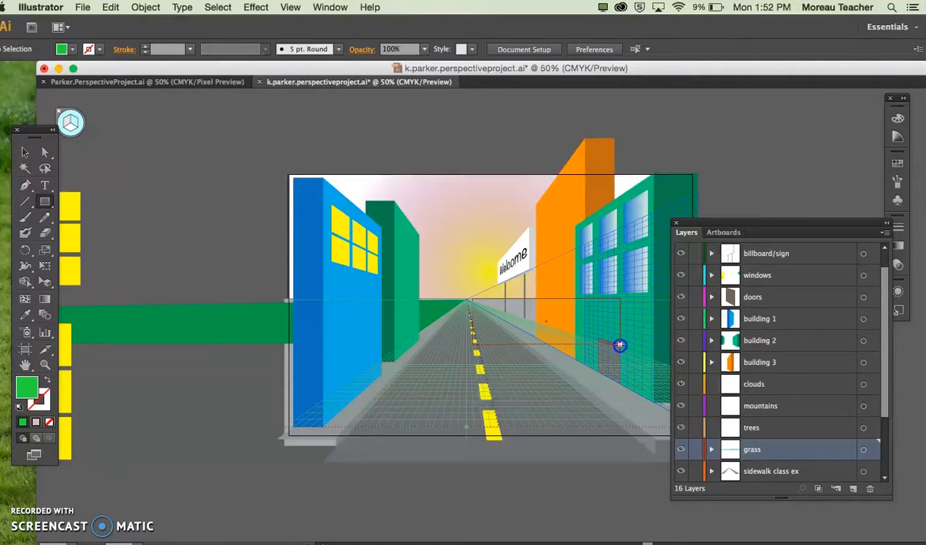
left_click_drag(620, 346, 620, 346)
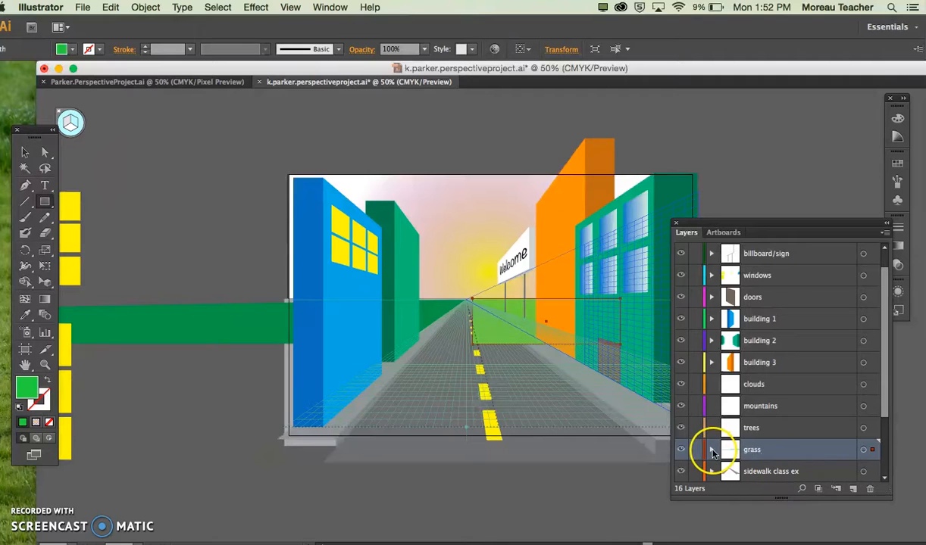
Step: Reorder the layers so the grass lies beneath the road and both sidewalk layers, just above ground
key("super+1")
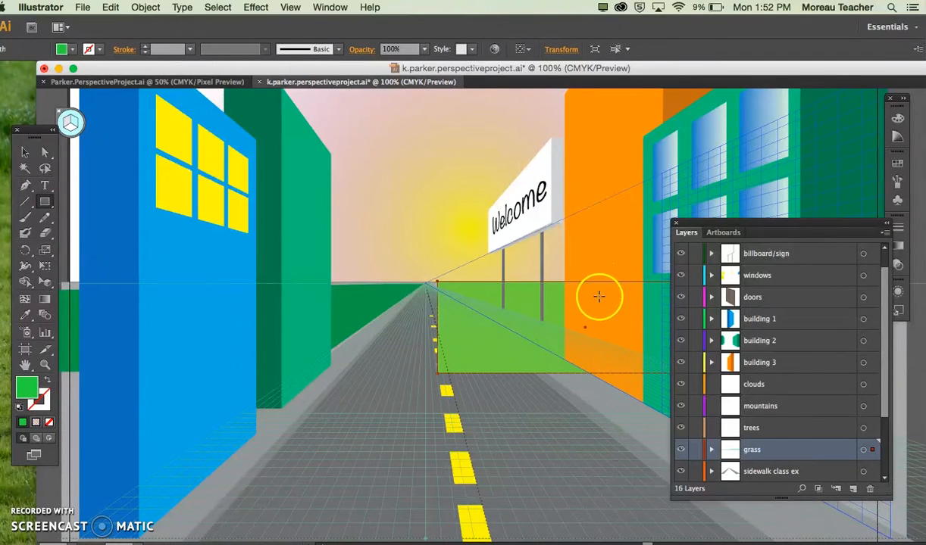
left_click(755, 472)
left_click_drag(755, 472, 754, 379)
scroll(764, 474, "down", 3)
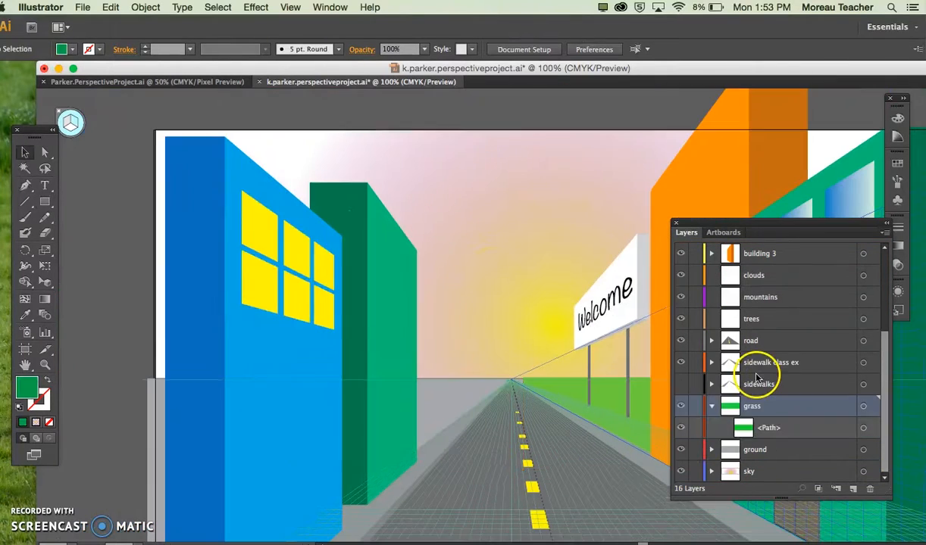
left_click(711, 407)
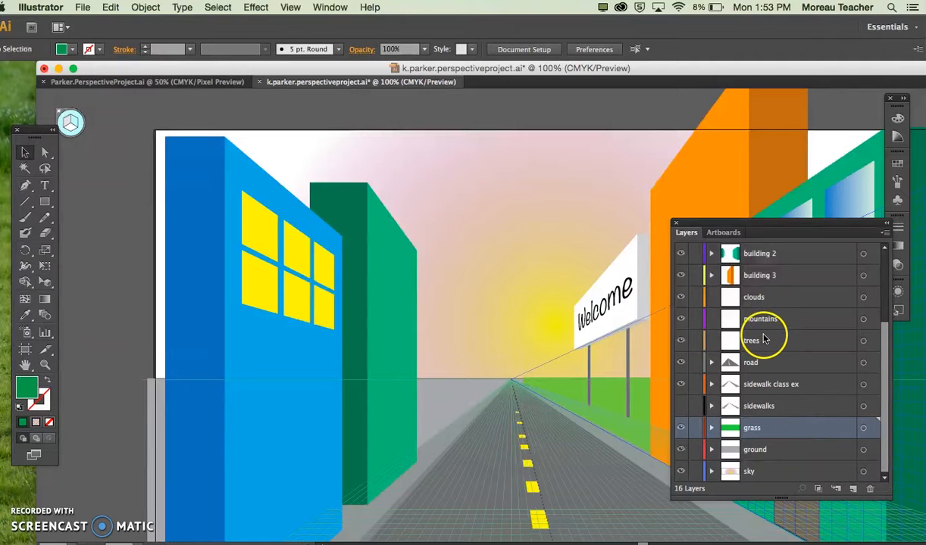
Step: Move the clouds layer below mountains, and open the Nature symbol library
left_click_drag(766, 301, 768, 333)
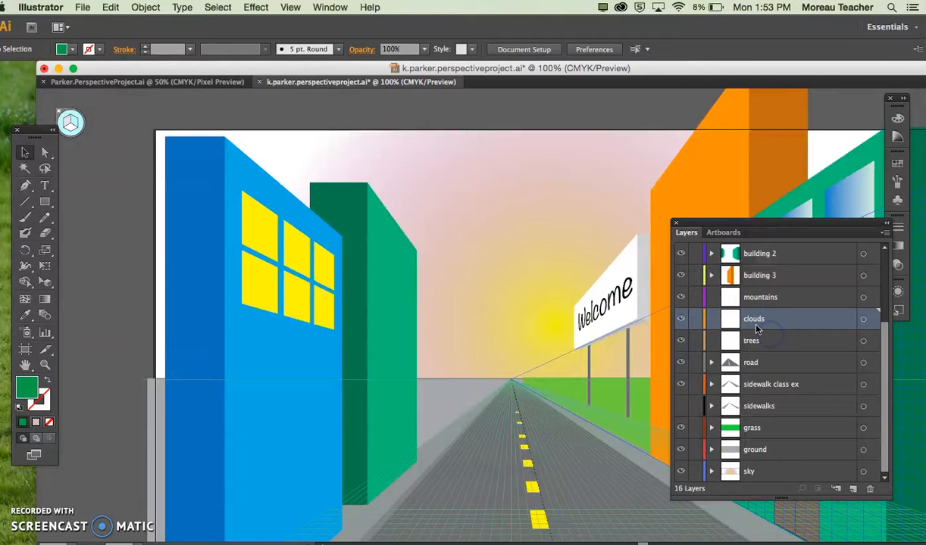
left_click(340, 7)
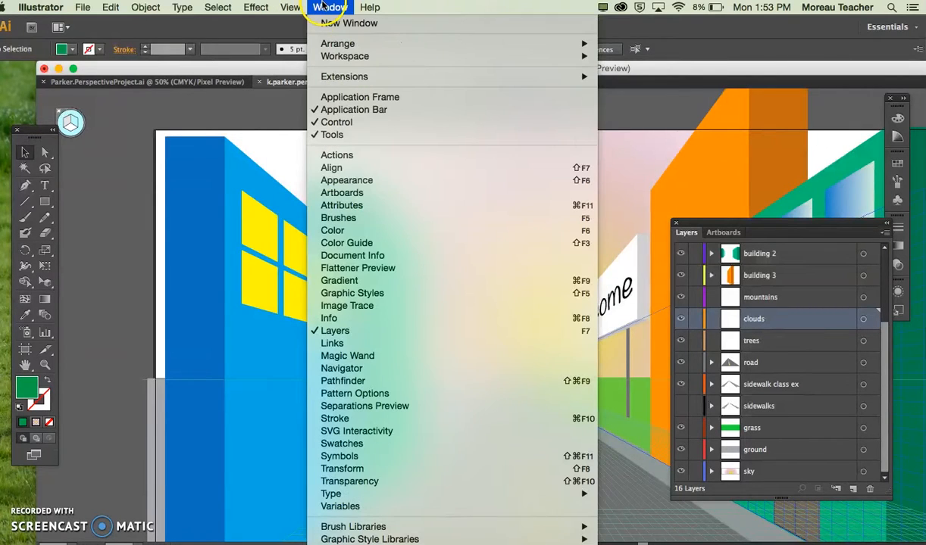
left_click(341, 457)
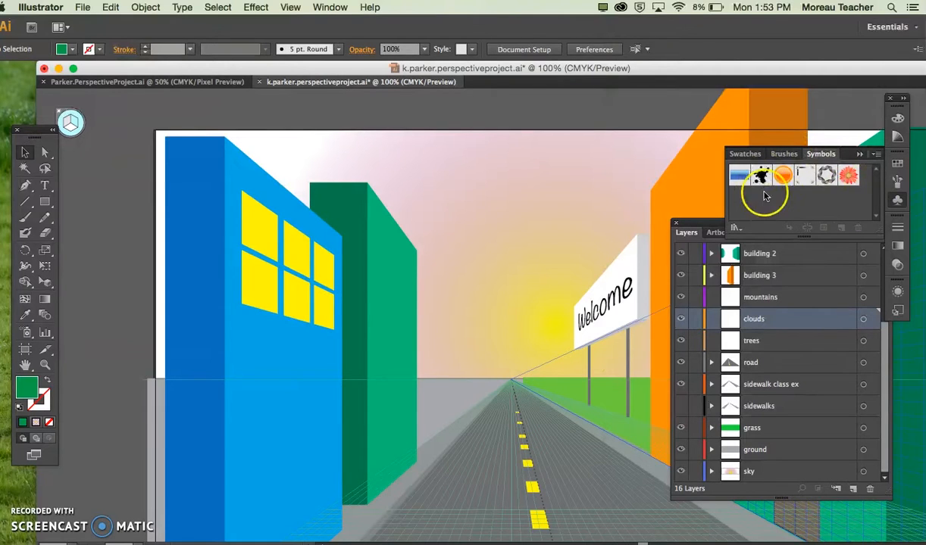
left_click(737, 226)
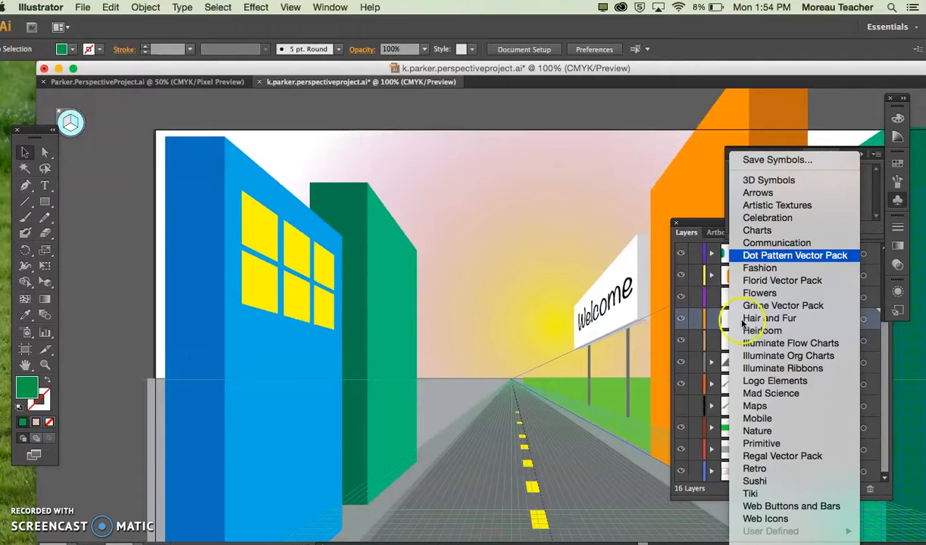
left_click(755, 431)
left_click(756, 433)
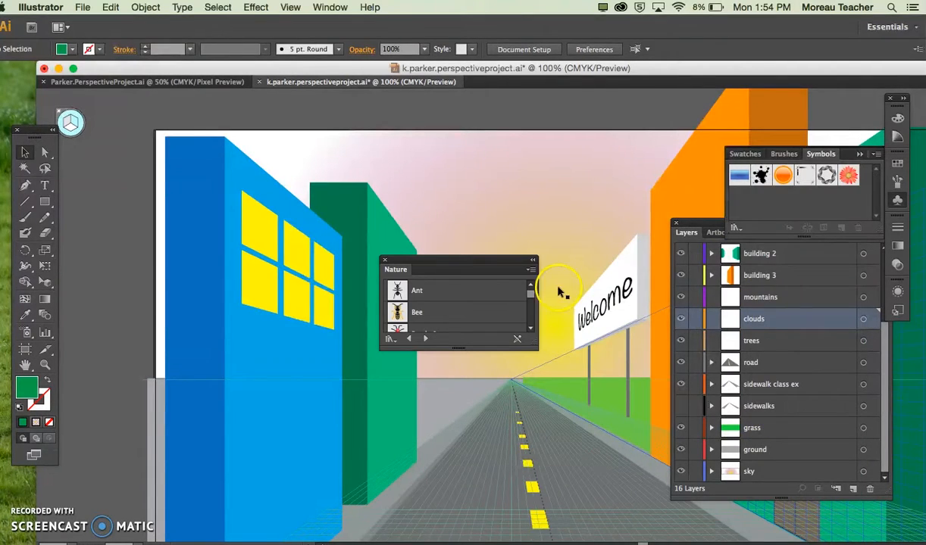
Step: Enlarge the Nature library and add its Cloud 1, Cloud 2 and Cloud 3 symbols to the document's symbols
left_click_drag(537, 352, 665, 467)
scroll(482, 335, "down", 4)
scroll(482, 335, "up", 2)
scroll(482, 335, "up", 1)
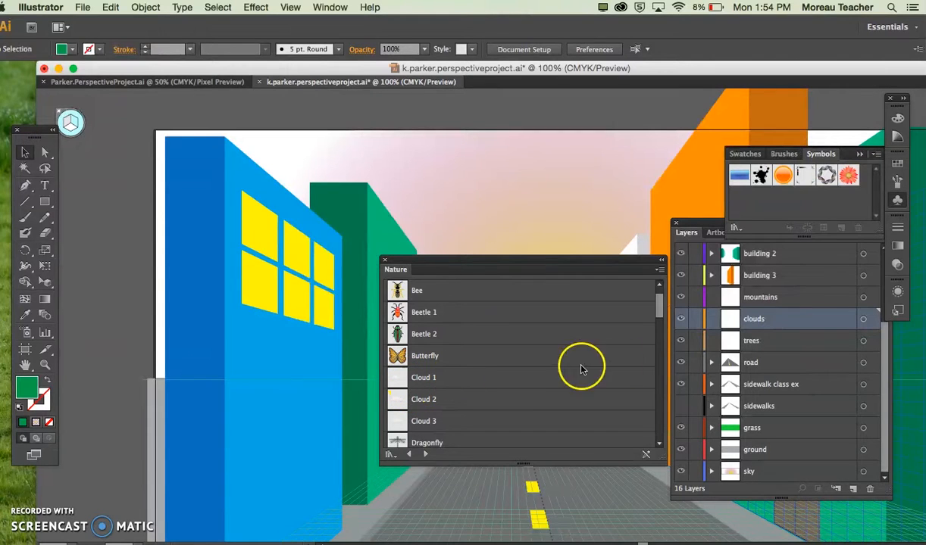
left_click_drag(413, 379, 648, 315)
left_click_drag(750, 213, 762, 209)
left_click_drag(415, 395, 799, 216)
left_click_drag(415, 421, 810, 206)
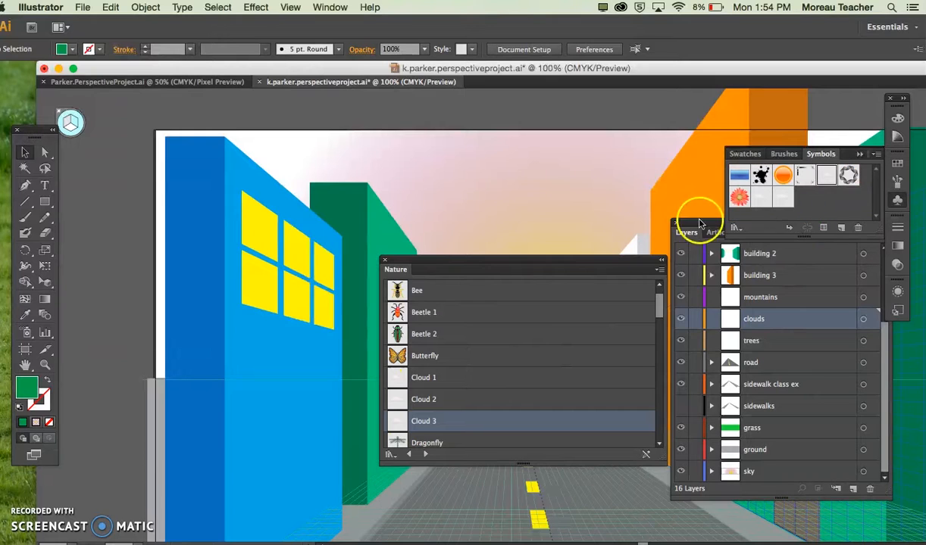
Step: Add the Grass 1, Grass 2 and Foliage 1 symbols from the Nature library to the document's symbols
scroll(475, 428, "down", 3)
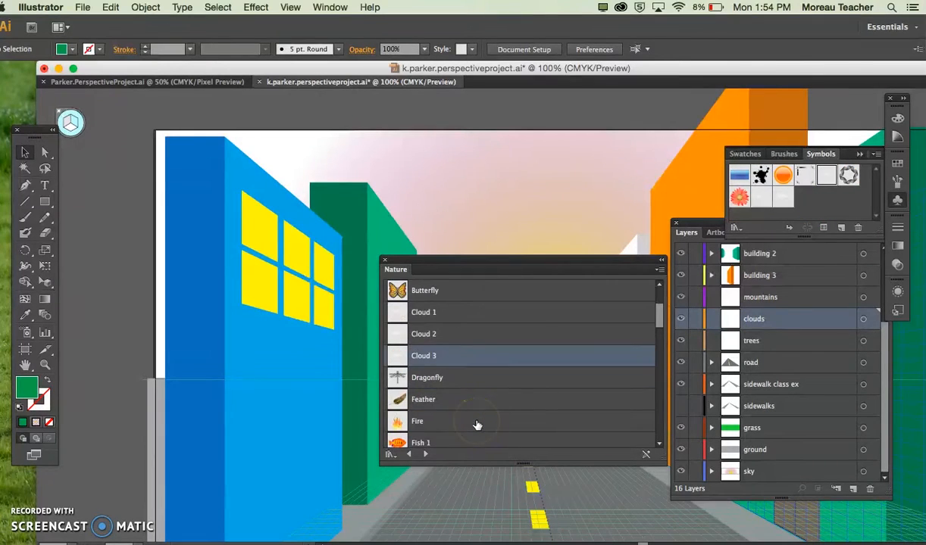
scroll(477, 426, "down", 3)
scroll(477, 426, "down", 3)
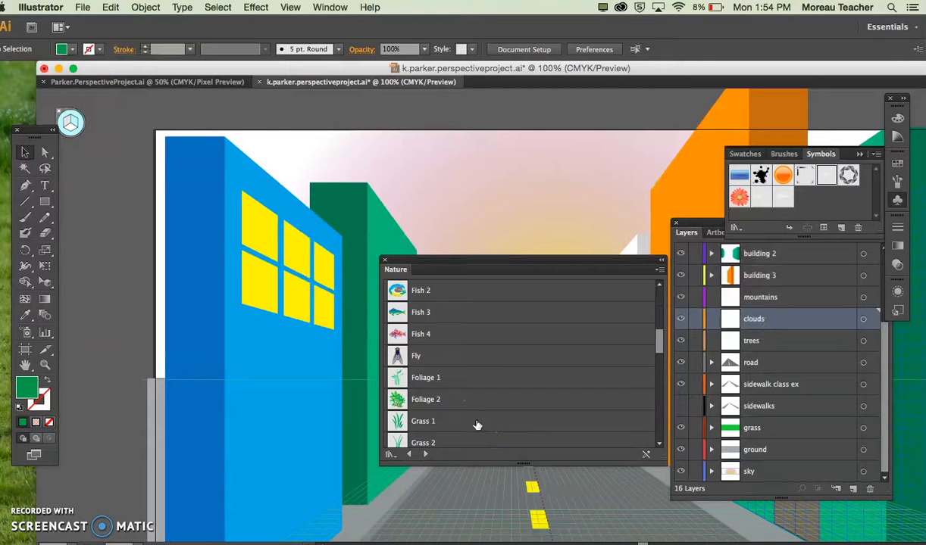
scroll(477, 425, "down", 1)
left_click(451, 407)
left_click_drag(438, 405, 787, 196)
left_click_drag(455, 422, 783, 203)
left_click_drag(445, 363, 841, 198)
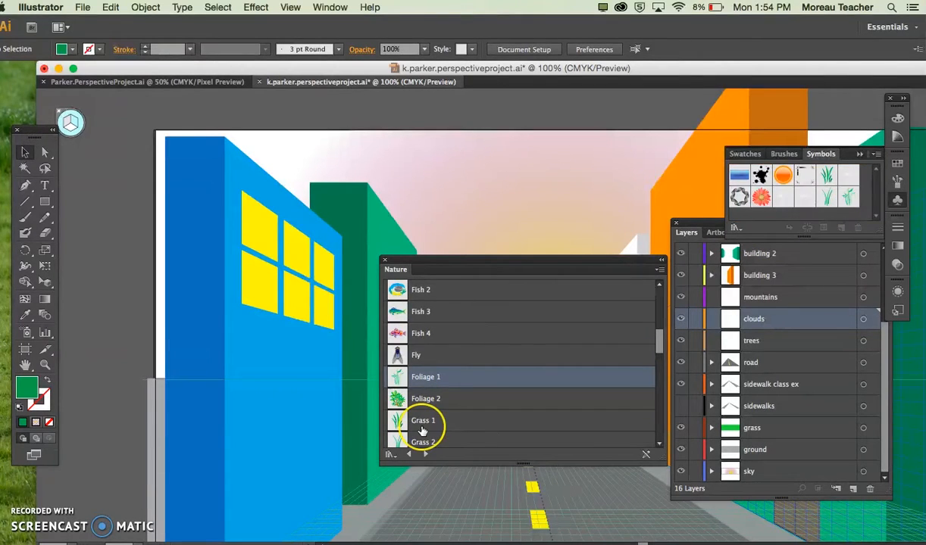
Step: Add the Nature library's Grass 7 and Grass 4 symbols to the document's symbols
scroll(422, 430, "down", 4)
left_click(422, 423)
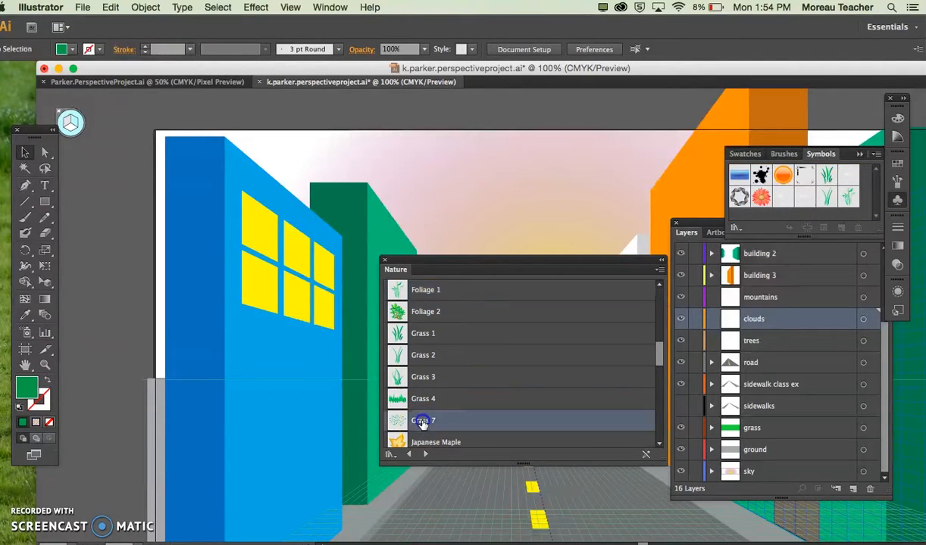
left_click_drag(794, 250, 857, 201)
left_click_drag(415, 397, 826, 218)
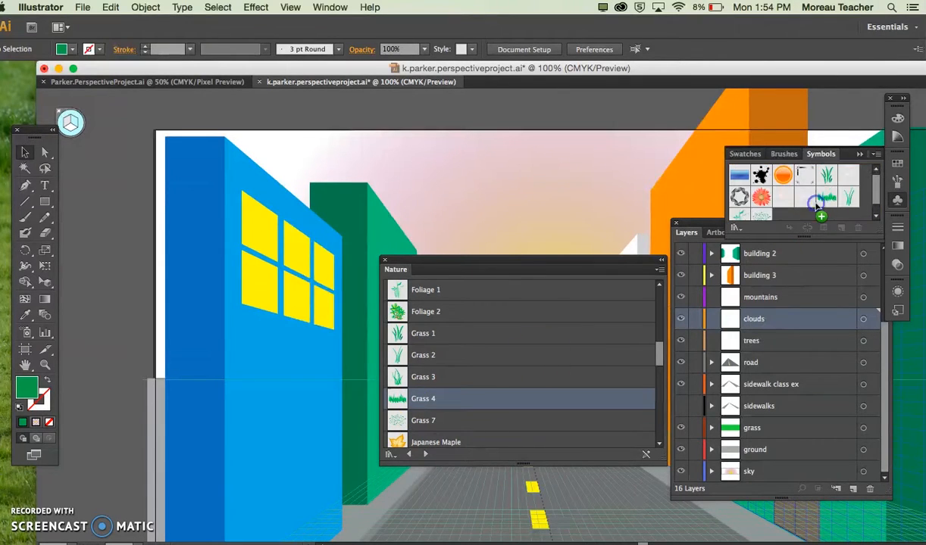
Step: Add the Trees 1 and Trees 2 symbols to the document's symbols and close the Nature library
scroll(425, 383, "down", 4)
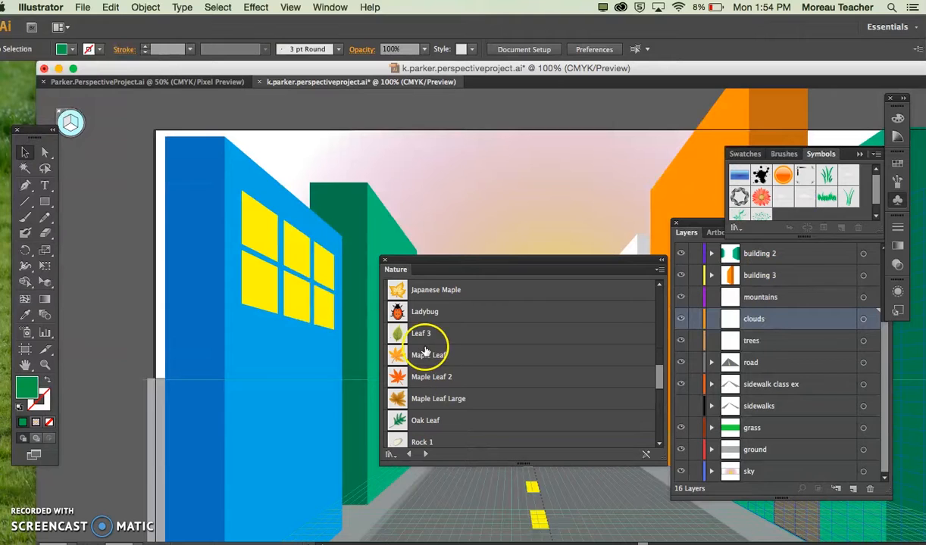
scroll(413, 387, "down", 3)
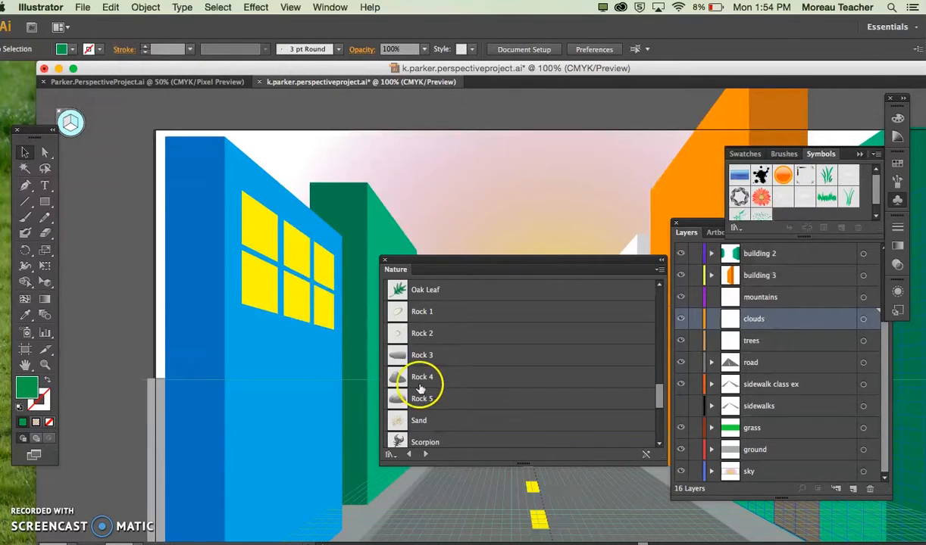
scroll(424, 387, "down", 4)
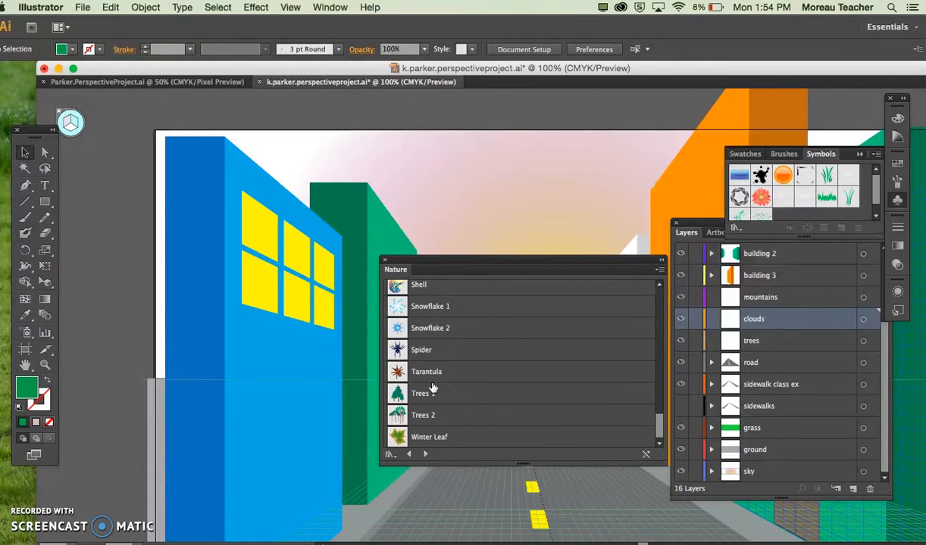
left_click(432, 394)
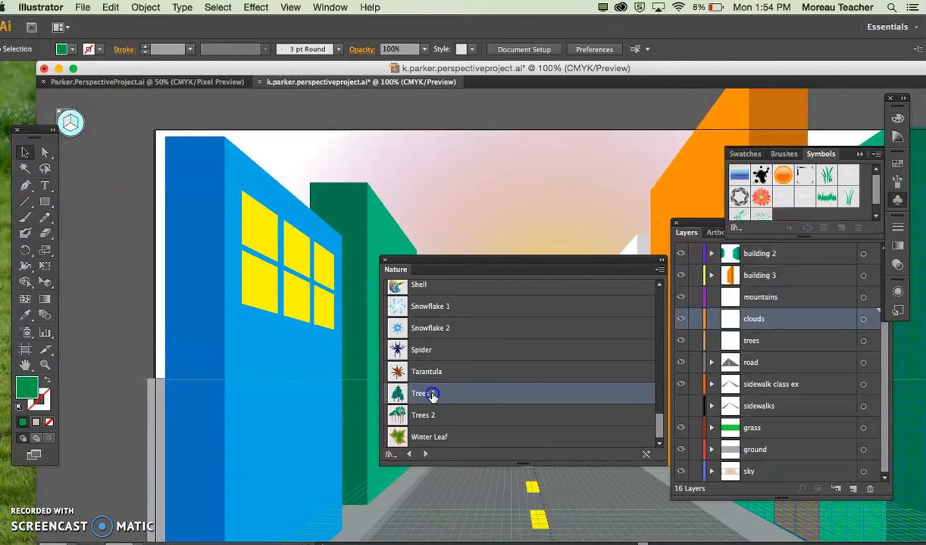
left_click_drag(604, 322, 781, 209)
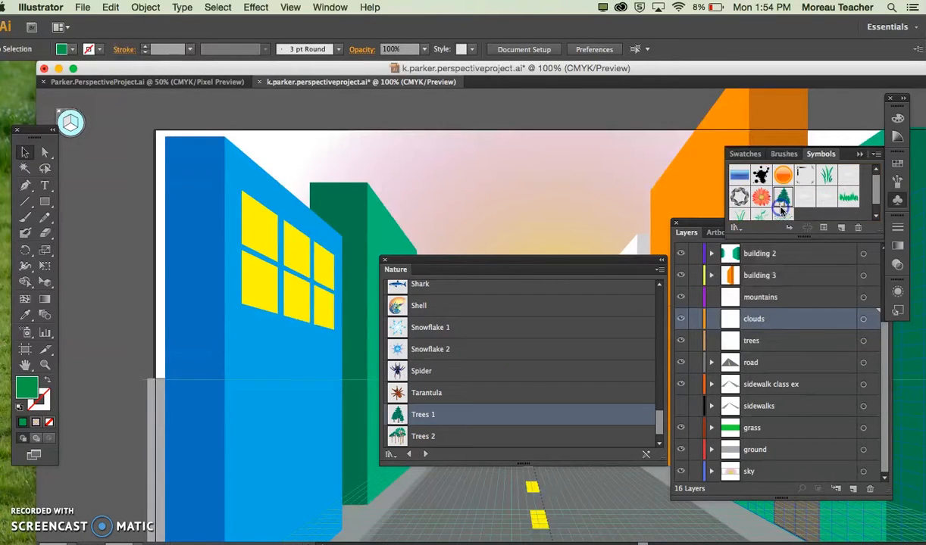
left_click_drag(424, 438, 801, 201)
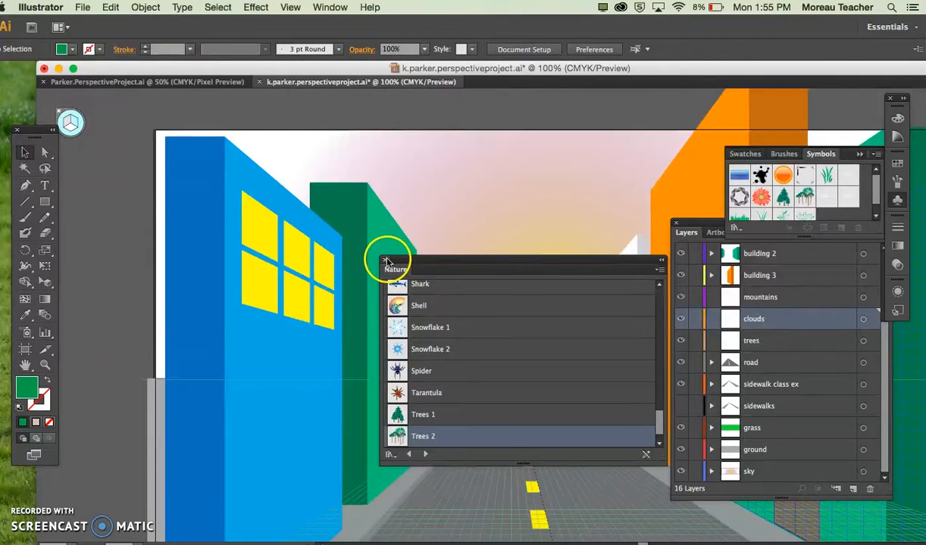
left_click(386, 261)
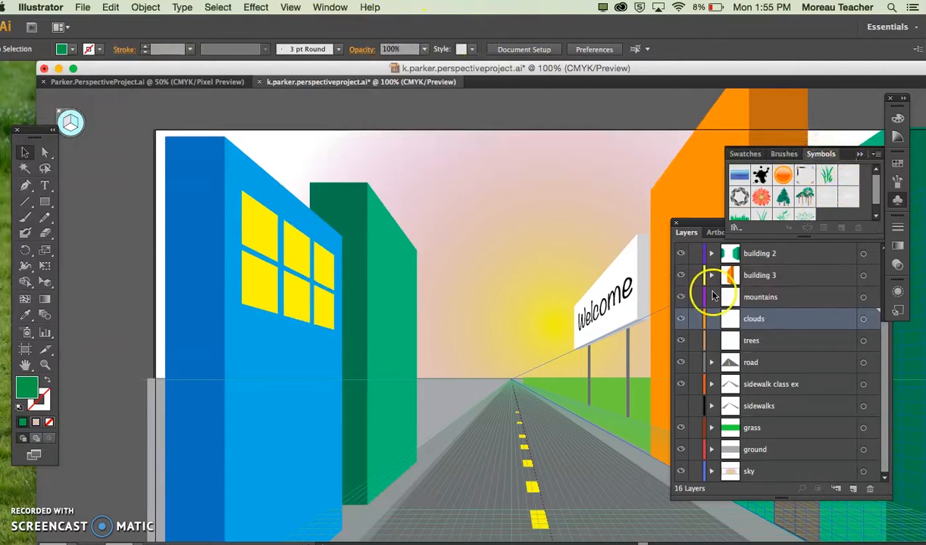
Step: Bring up the list of available symbol libraries
left_click(742, 234)
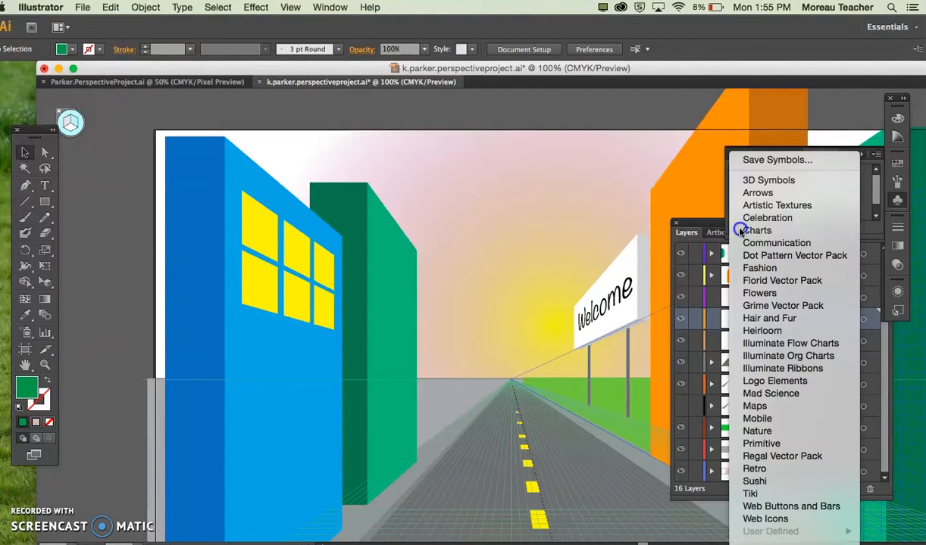
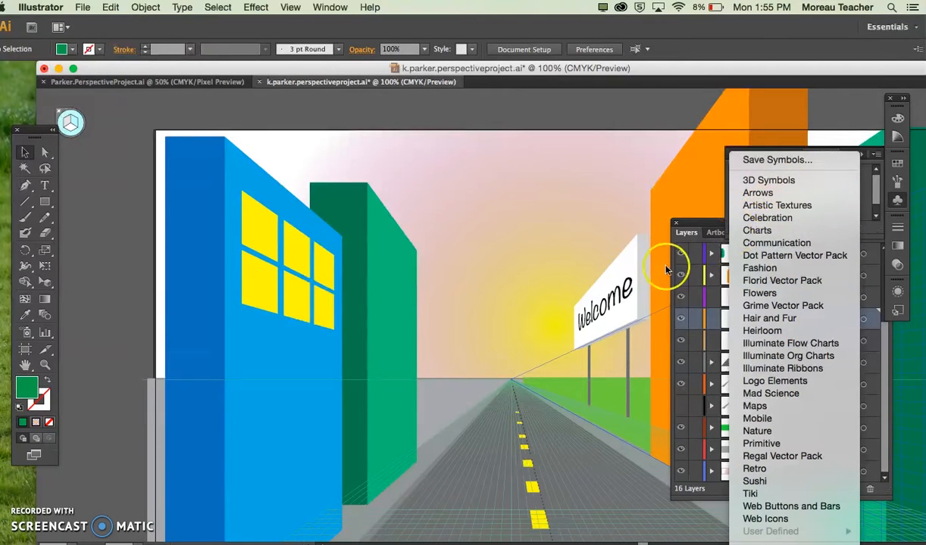
Step: Close the symbol library list, move the Layers panel lower and enlarge the Symbols panel so all symbols show
left_click(588, 249)
scroll(580, 333, "right", 2)
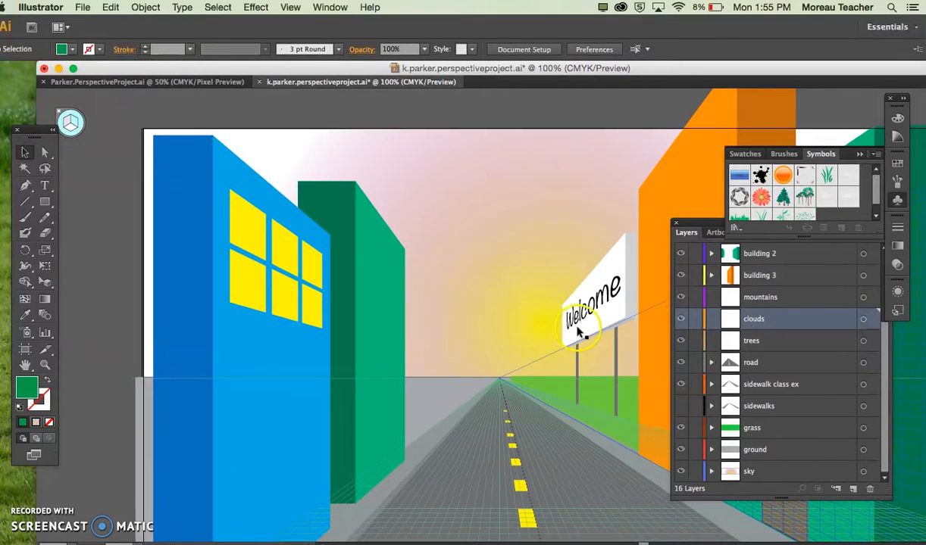
left_click(701, 225)
left_click_drag(701, 225, 701, 276)
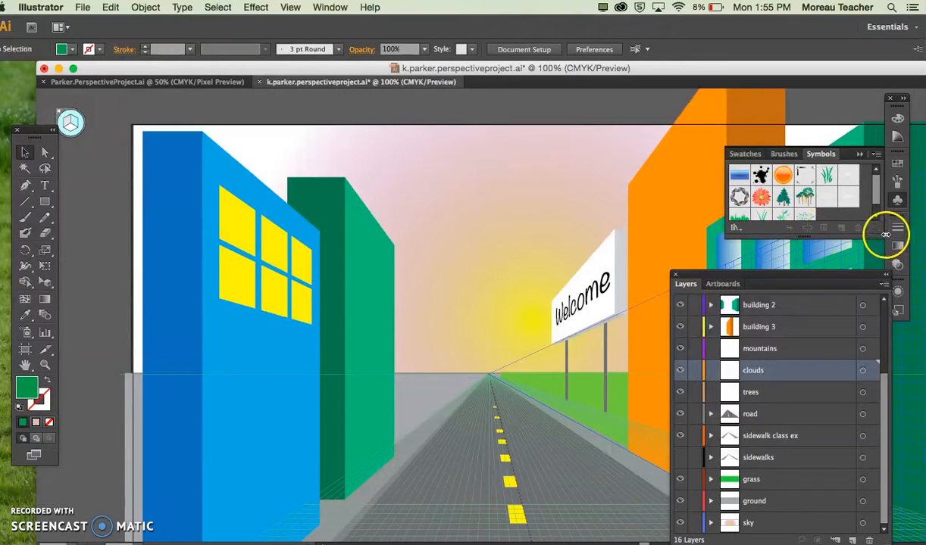
left_click_drag(881, 236, 884, 290)
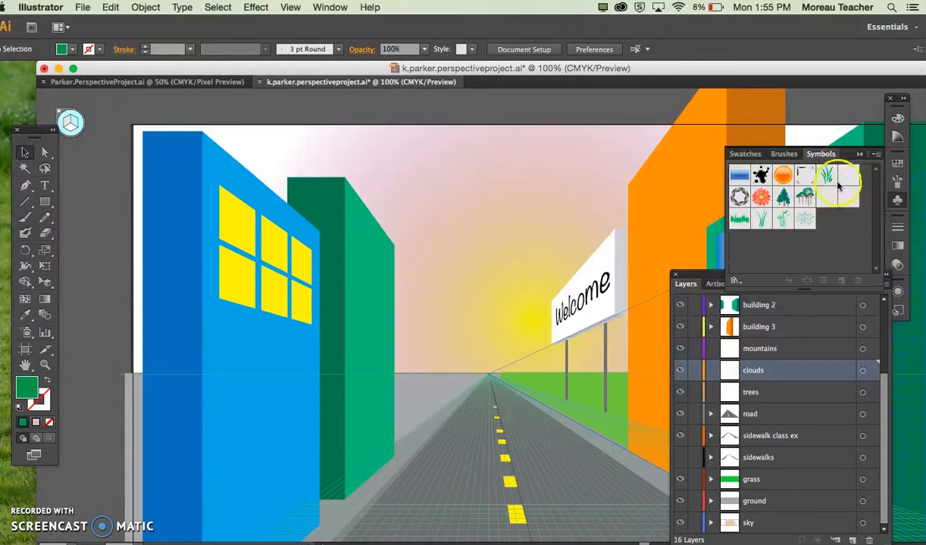
Step: Place a Cloud 3 symbol on the clouds layer, just above the sun beside the Welcome billboard
left_click_drag(844, 176, 617, 267)
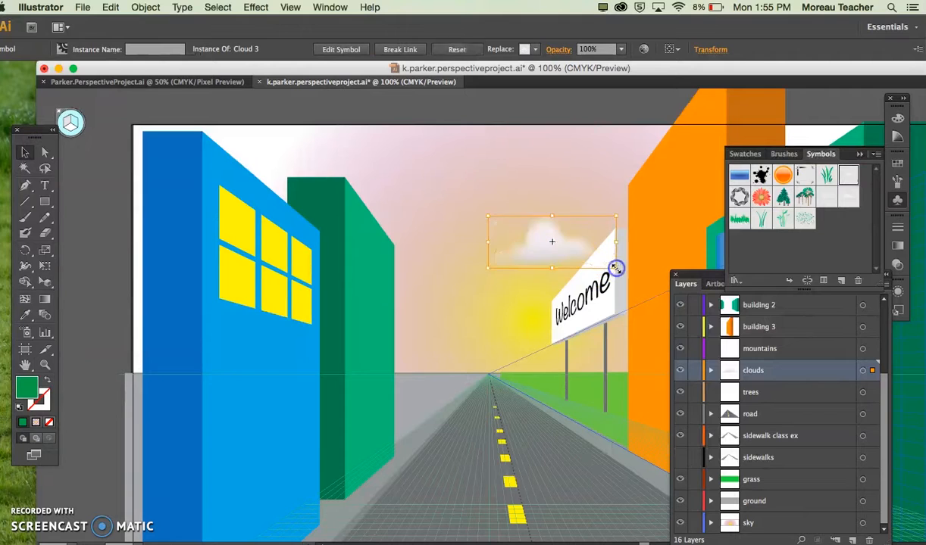
left_click_drag(528, 224, 535, 248)
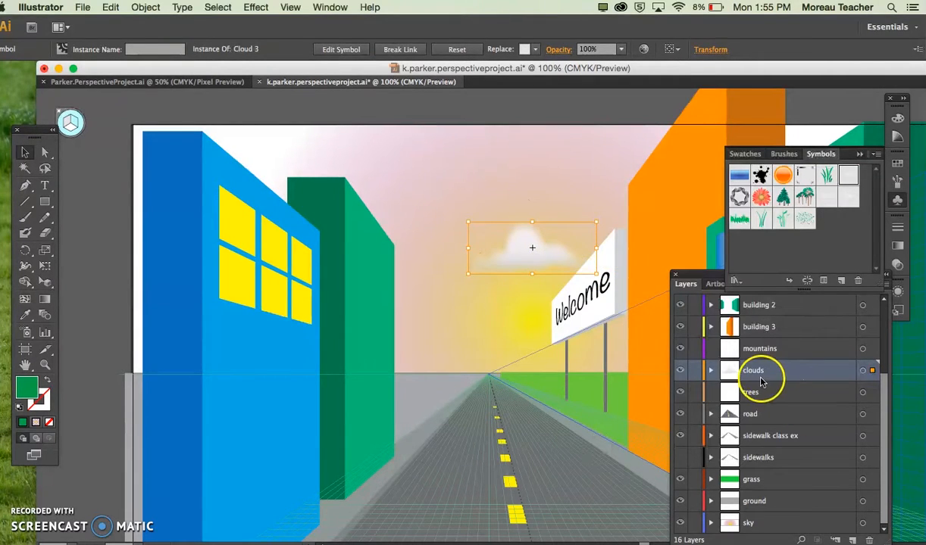
scroll(774, 359, "up", 5)
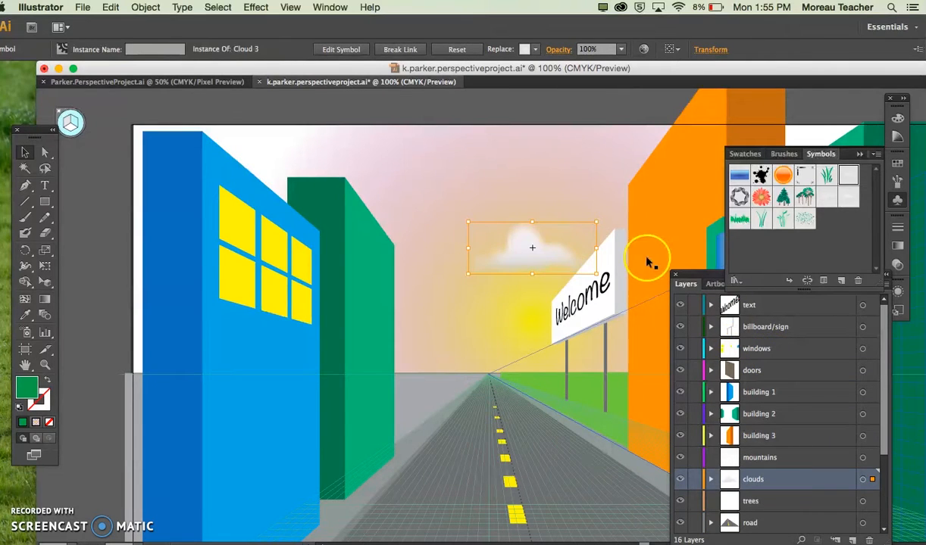
Step: Add a second Cloud 3, scale it to about half size and position it high in the sky near the back green building
left_click_drag(538, 252, 450, 194)
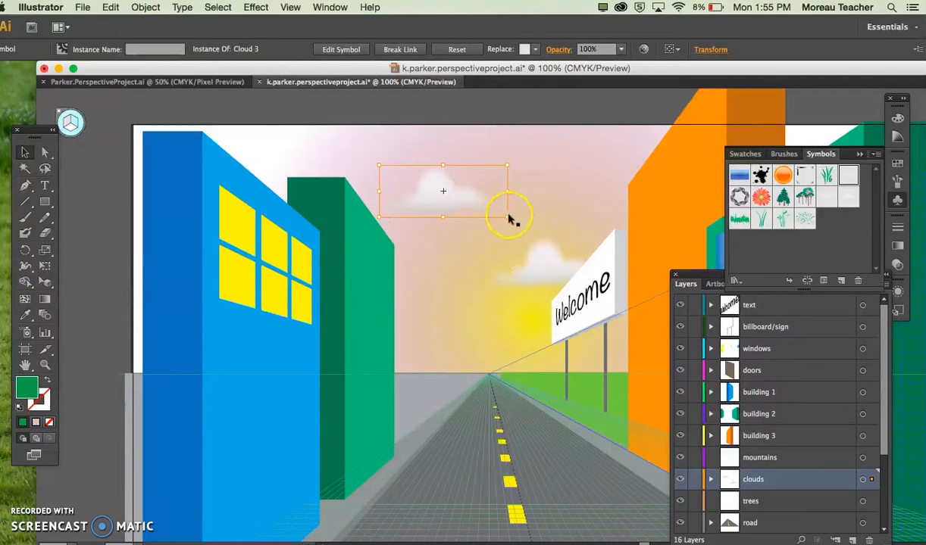
left_click_drag(506, 217, 454, 195)
left_click(419, 180)
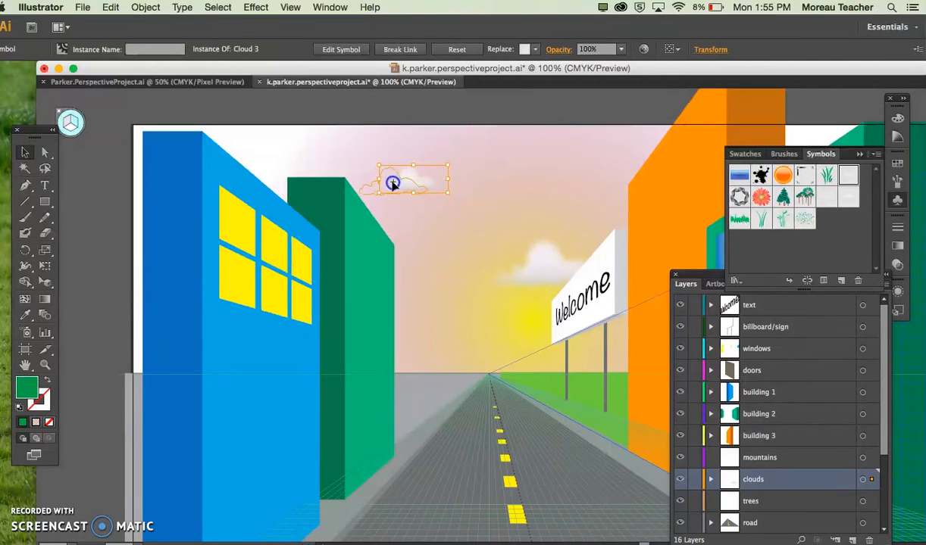
left_click_drag(390, 185, 390, 186)
Step: Add an enlarged Cloud 1 low beside the back green building, and shift the larger Cloud 3 partly behind the billboard
left_click_drag(831, 194, 413, 320)
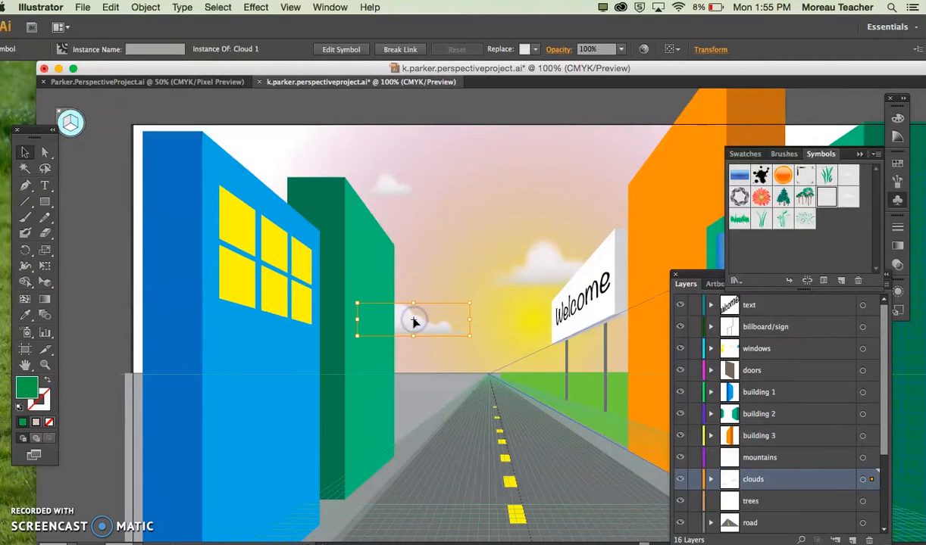
left_click_drag(780, 219, 504, 287)
left_click_drag(403, 314, 392, 324)
scroll(569, 336, "right", 3)
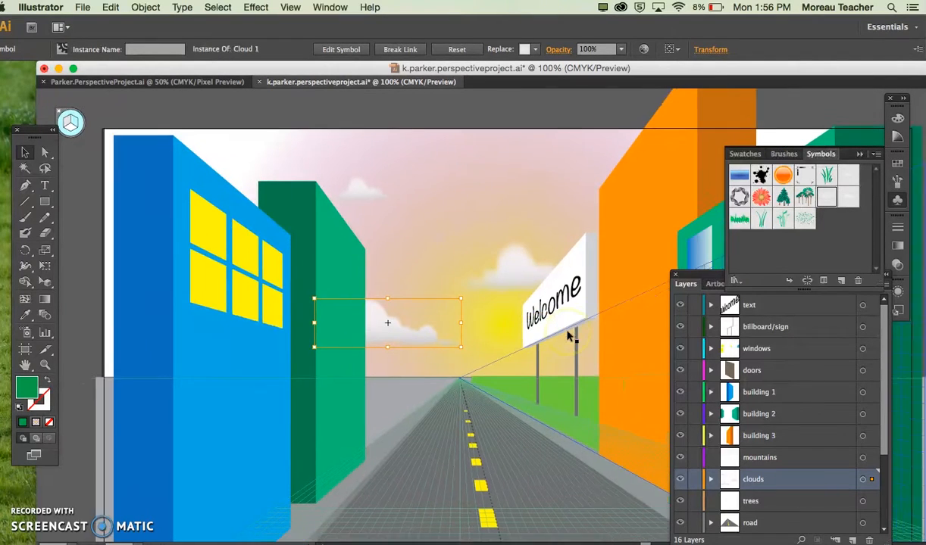
left_click_drag(512, 277, 542, 245)
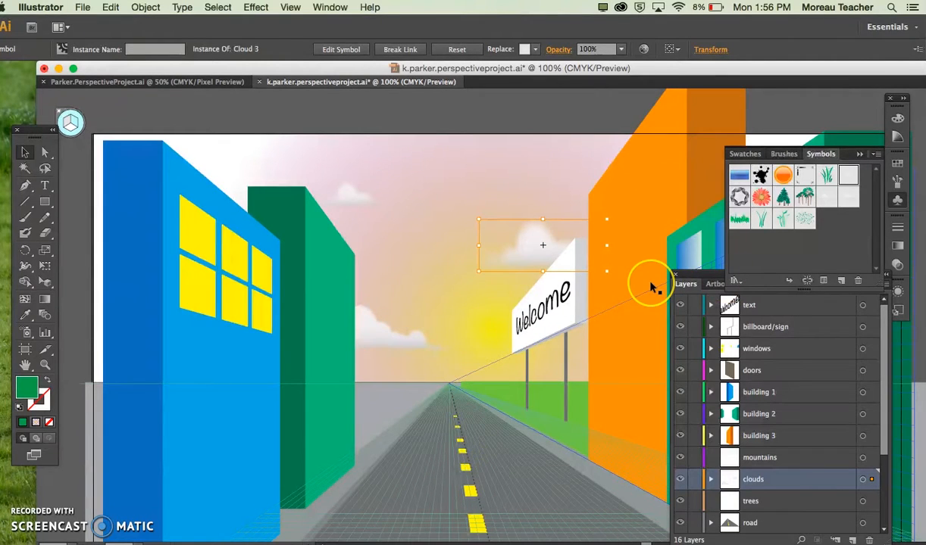
scroll(650, 285, "down", 2)
scroll(650, 285, "right", 2)
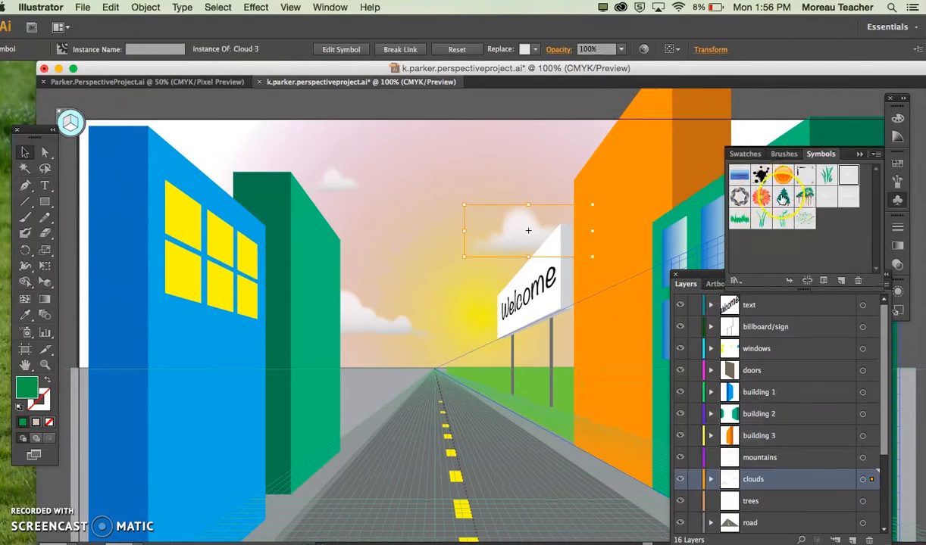
left_click_drag(783, 197, 468, 358)
left_click(480, 365)
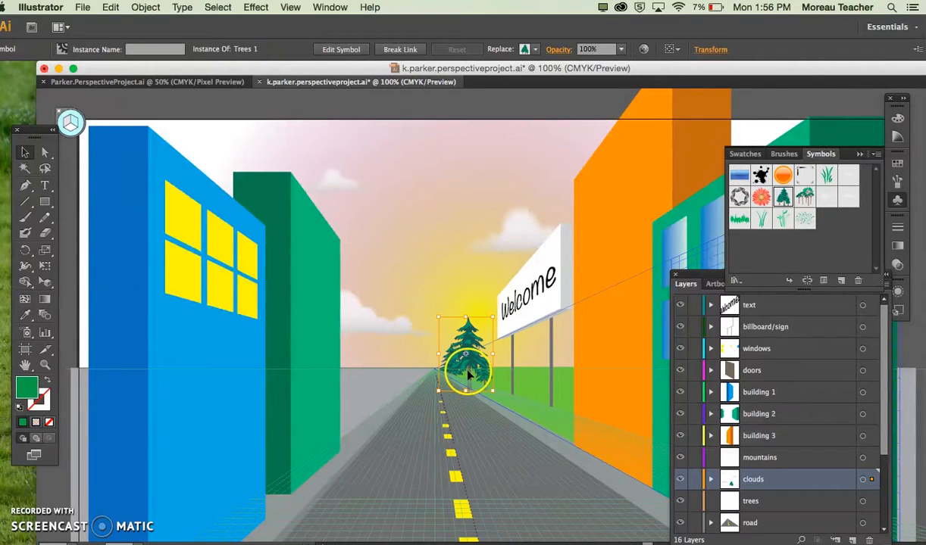
key("super+z")
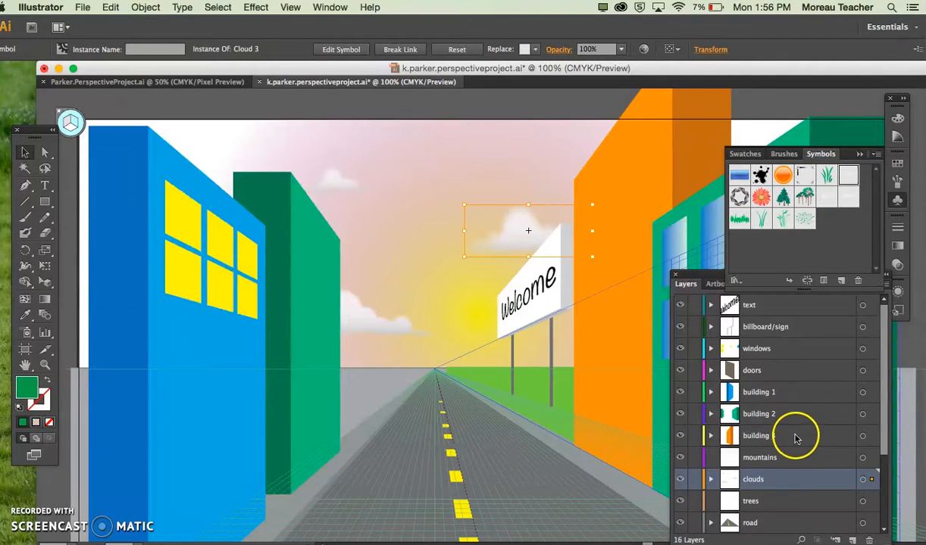
Step: Make the trees layer active and place Trees 2 symbols on the grass behind the Welcome billboard's posts
left_click(780, 496)
left_click(864, 504)
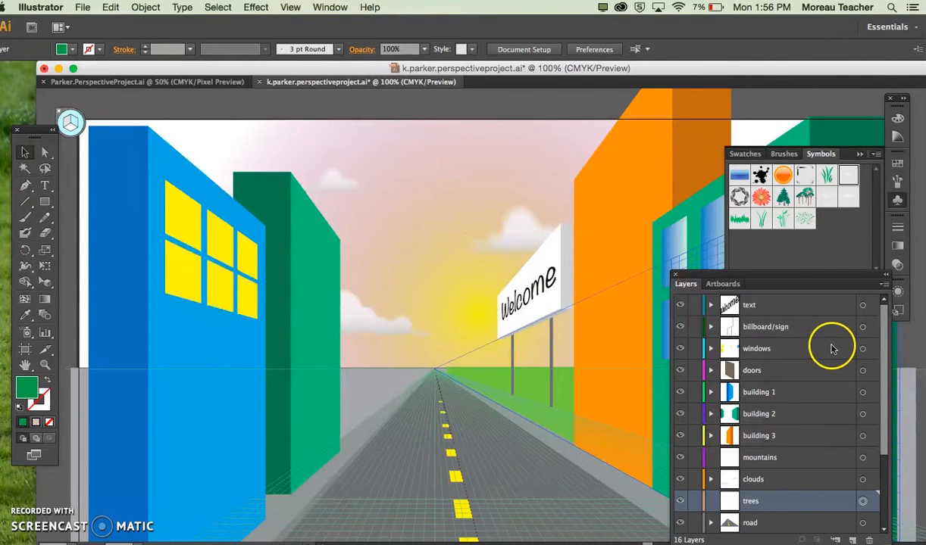
mouse_move(805, 199)
left_mouse_down()
mouse_move(492, 273)
mouse_move(469, 341)
mouse_move(492, 347)
mouse_move(477, 352)
mouse_move(661, 289)
mouse_move(574, 372)
mouse_move(560, 379)
mouse_move(574, 359)
mouse_move(572, 373)
mouse_move(545, 386)
mouse_move(549, 363)
mouse_move(523, 327)
mouse_move(548, 350)
left_mouse_up()
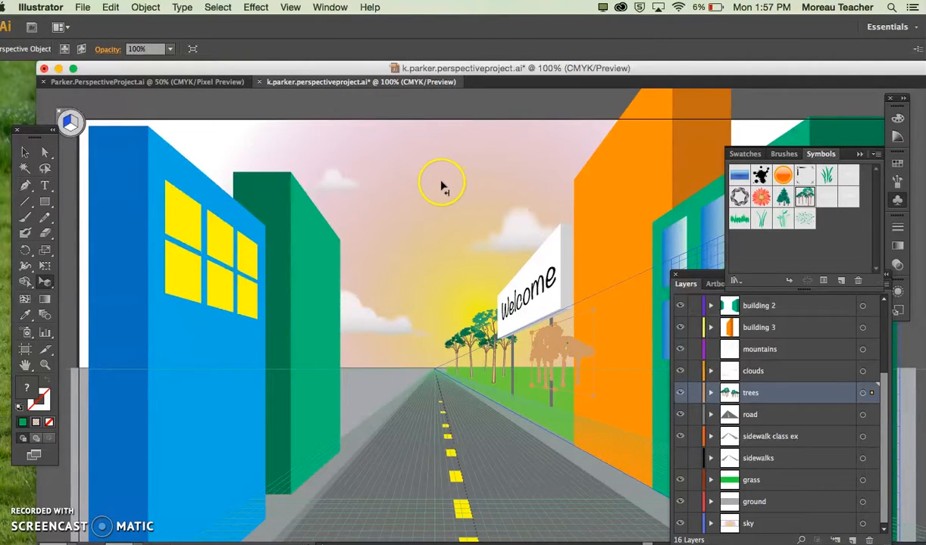
left_click(442, 186)
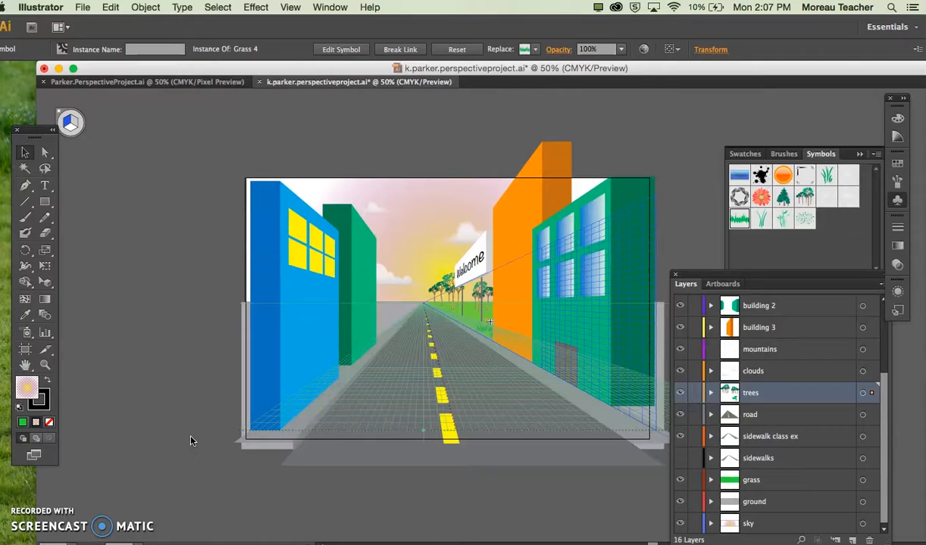
Step: Remove the small Grass 4 clump next to the orange building, leaving nothing selected
left_click(234, 368)
key("super+equal")
key("super+equal")
key("super+equal")
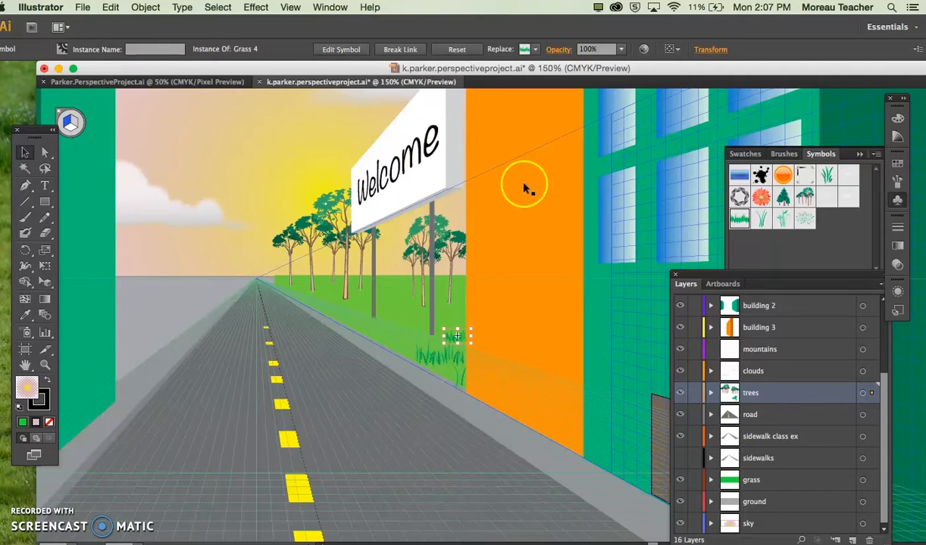
left_click(573, 264)
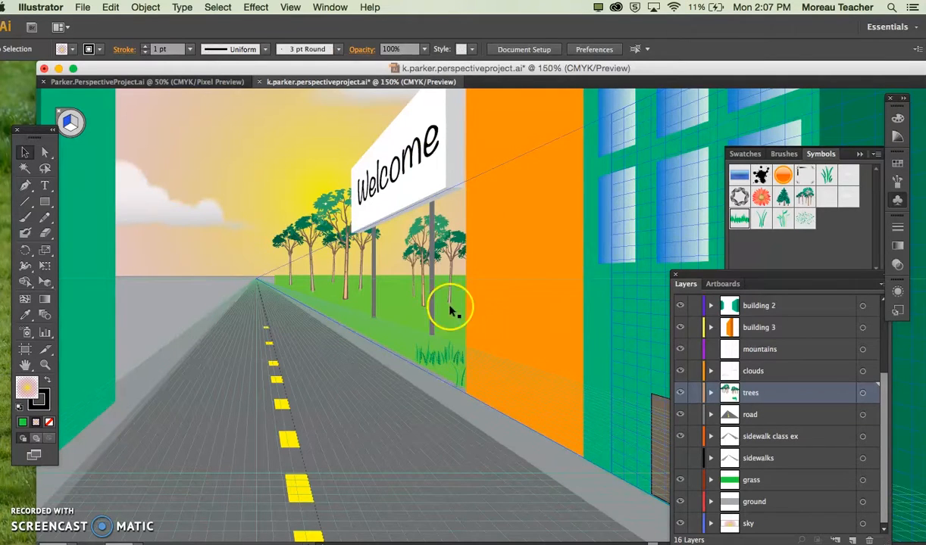
Step: Scale down the remaining Grass 4 clump and place it over the base of the nearer billboard post
left_click(740, 219)
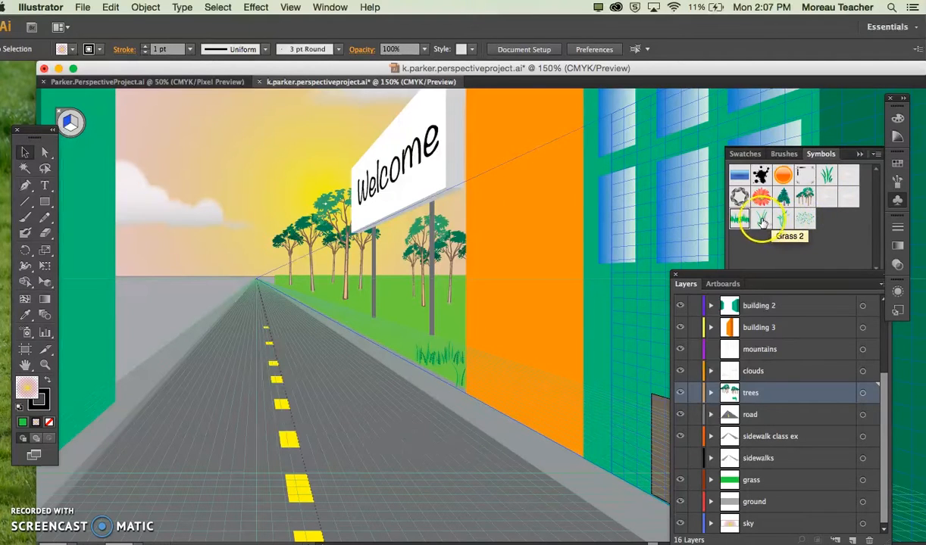
left_click(437, 355)
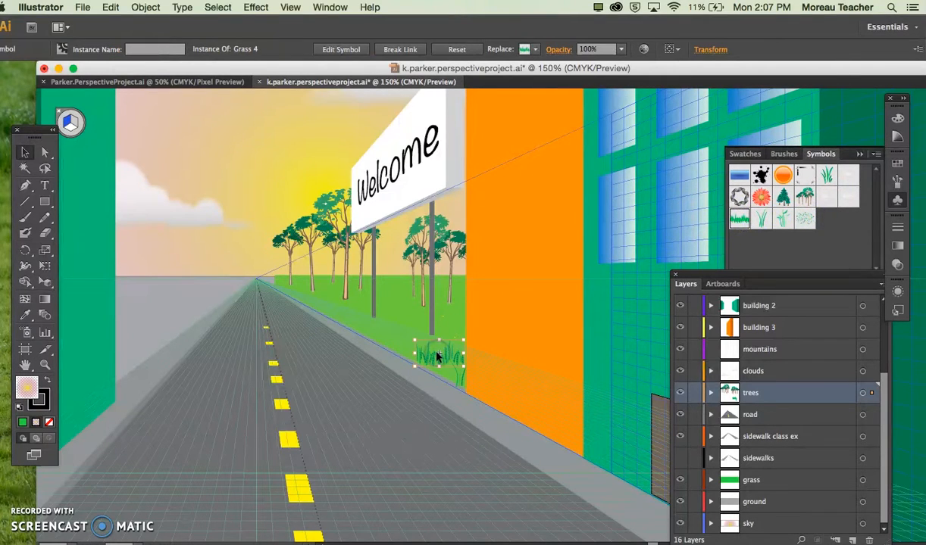
mouse_move(433, 333)
left_mouse_down()
mouse_move(458, 322)
mouse_move(446, 329)
left_mouse_up()
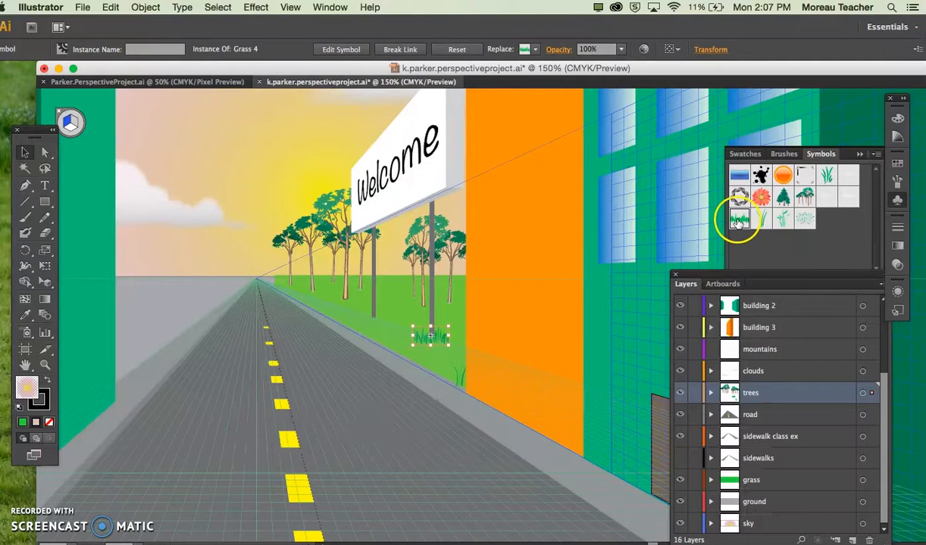
Step: Add a smaller copy of the Grass 4 clump at the base of the farther billboard post
left_click_drag(739, 219, 445, 358)
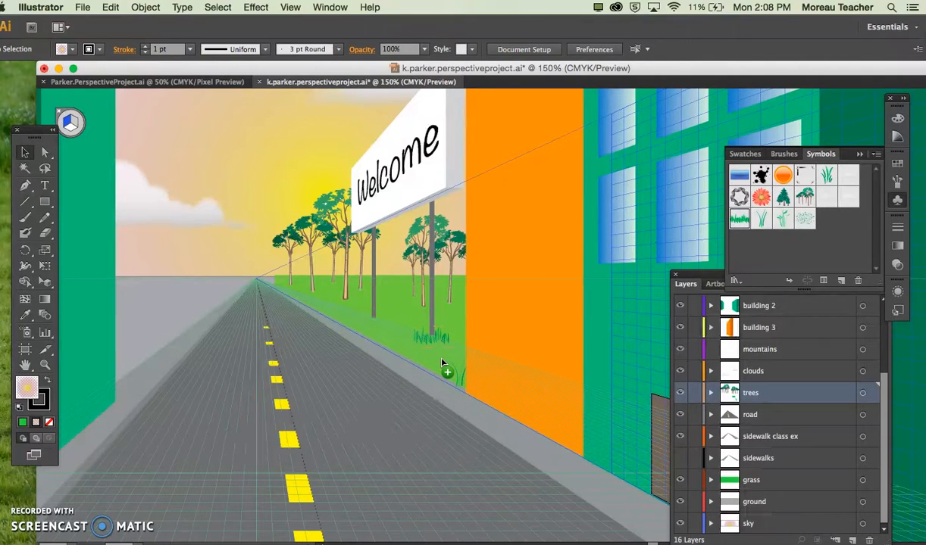
left_click(432, 340)
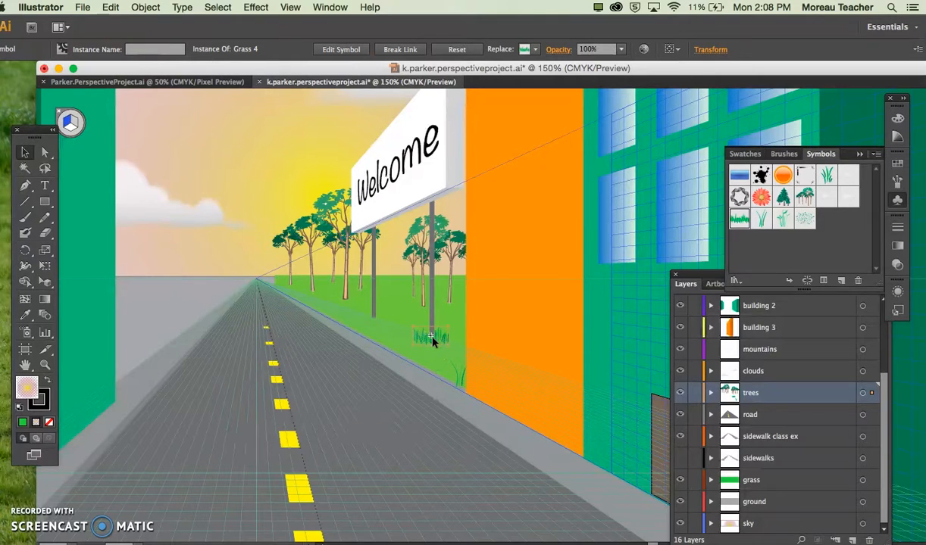
key("super+equal")
key("super+equal")
left_click(347, 356)
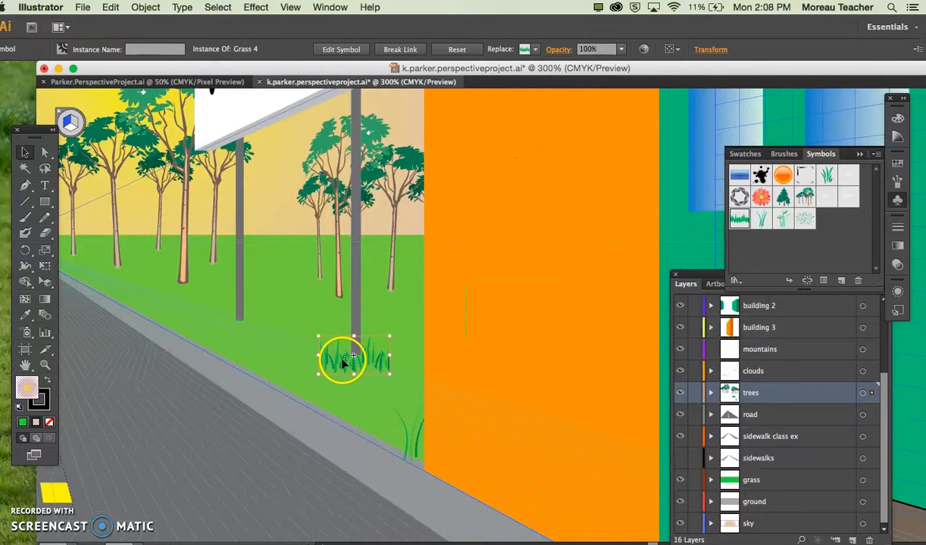
left_click_drag(342, 364, 245, 324)
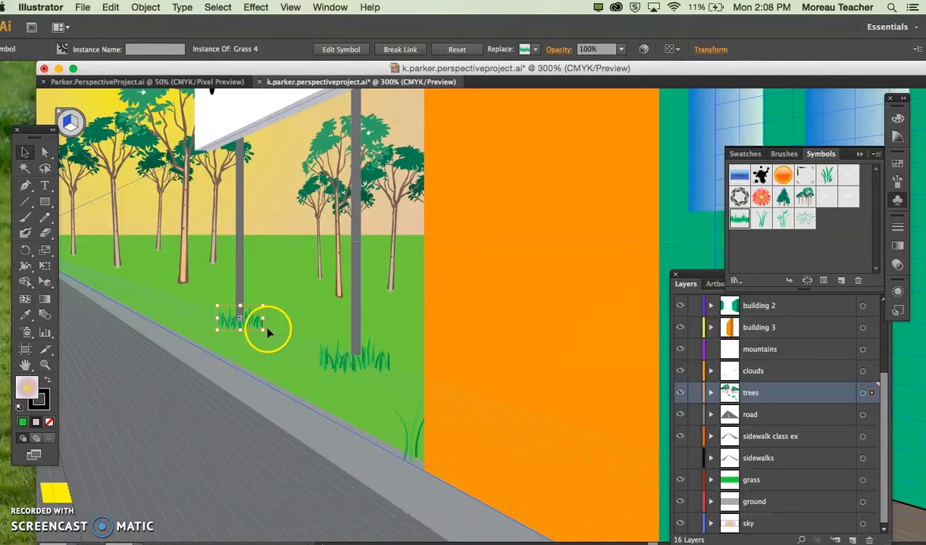
Step: Hide the perspective grid over the street scene and select the sky shape
key("super+1")
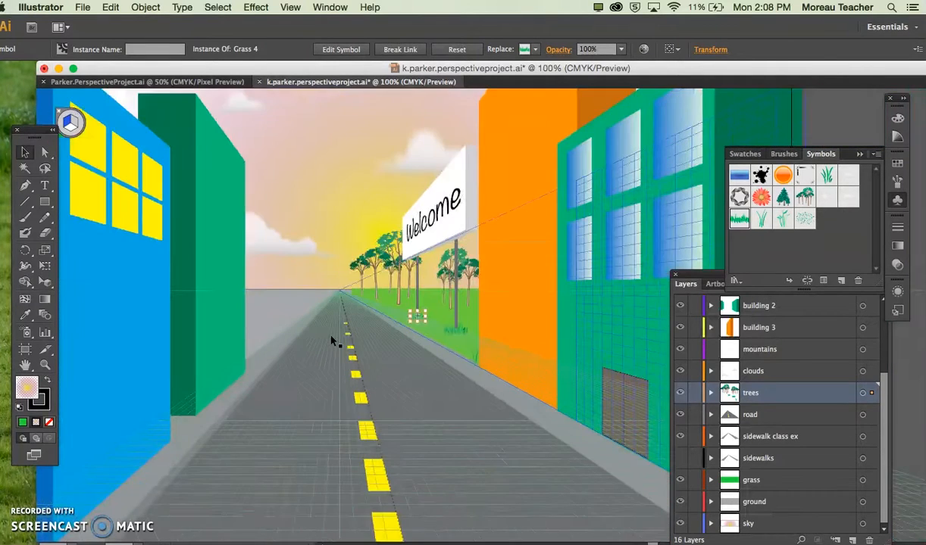
key("super+shift+i")
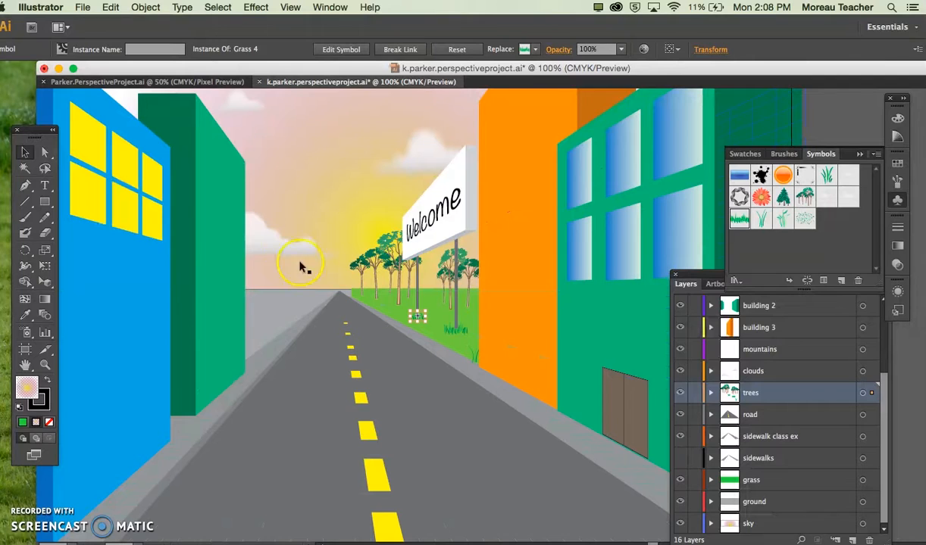
left_click(282, 232)
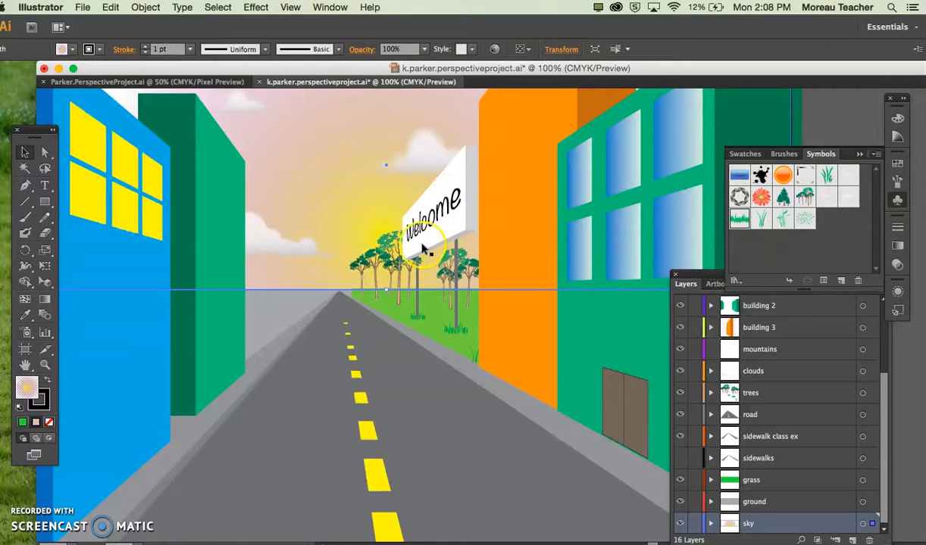
key("super+minus")
key("super+minus")
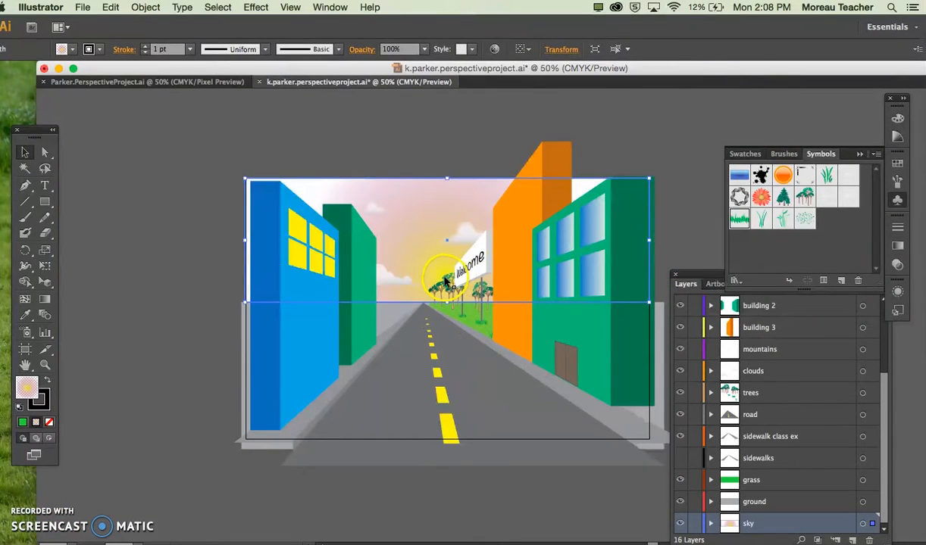
Step: Shrink the distant tree group and slightly enlarge the one behind the nearer billboard post, accepting the perspective object's expansion, and clear the selection
left_click(445, 280)
left_click_drag(429, 271, 441, 281)
left_click(487, 298)
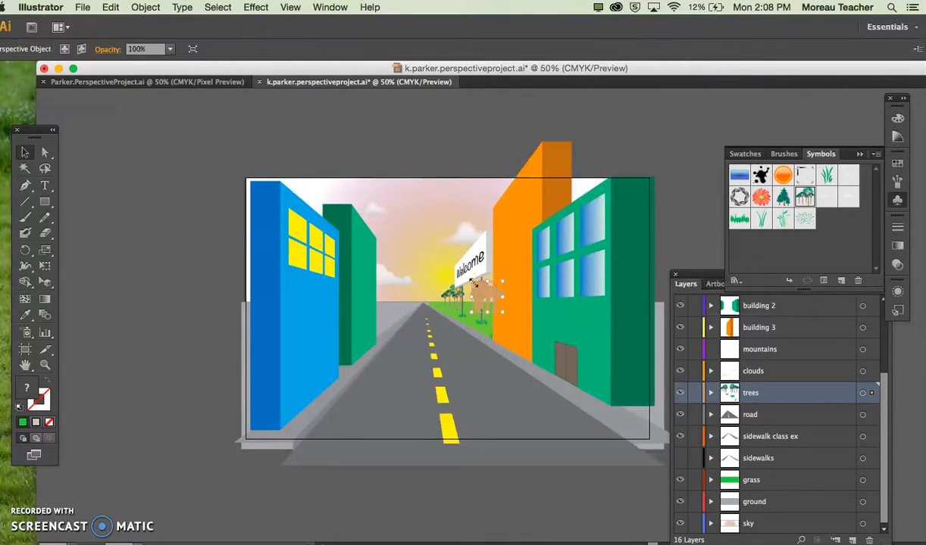
left_click_drag(466, 276, 471, 280)
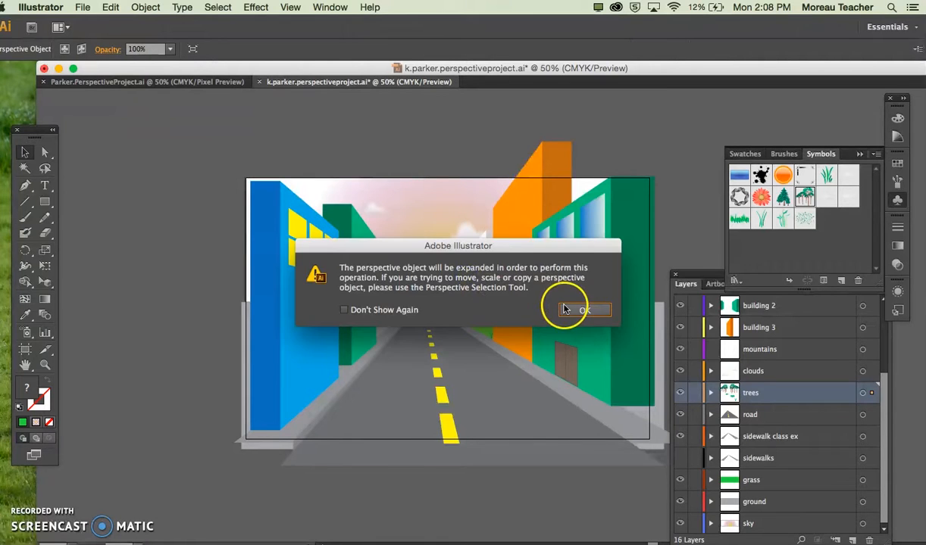
left_click(586, 309)
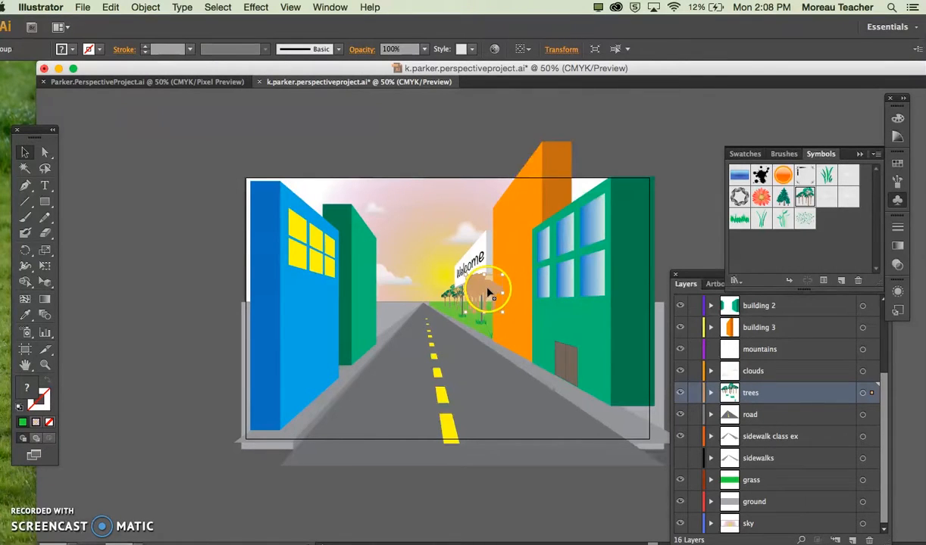
key("shift+v")
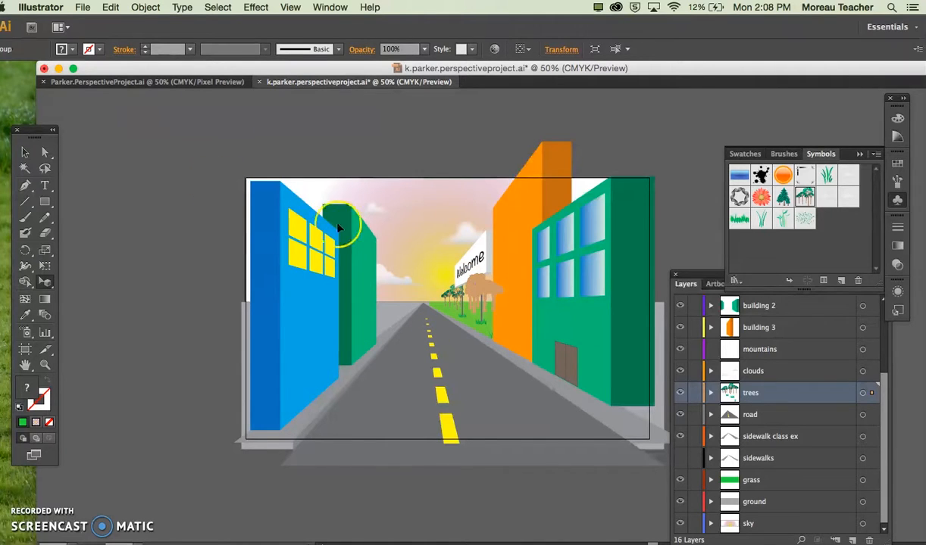
left_click(26, 152)
left_click(196, 253)
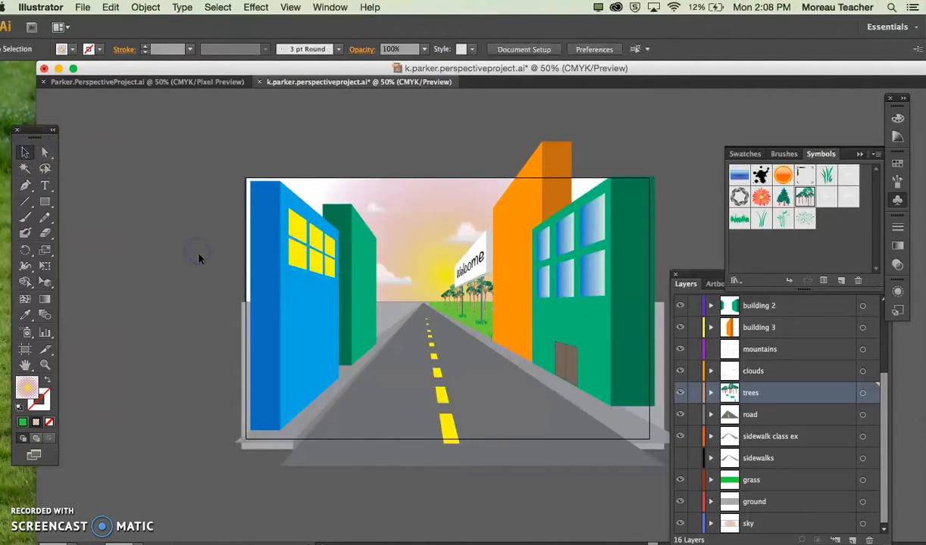
Step: Delete the tree group behind the nearer billboard post and move the remaining group behind the farther post
left_click(480, 292)
key("Delete")
left_click(454, 296)
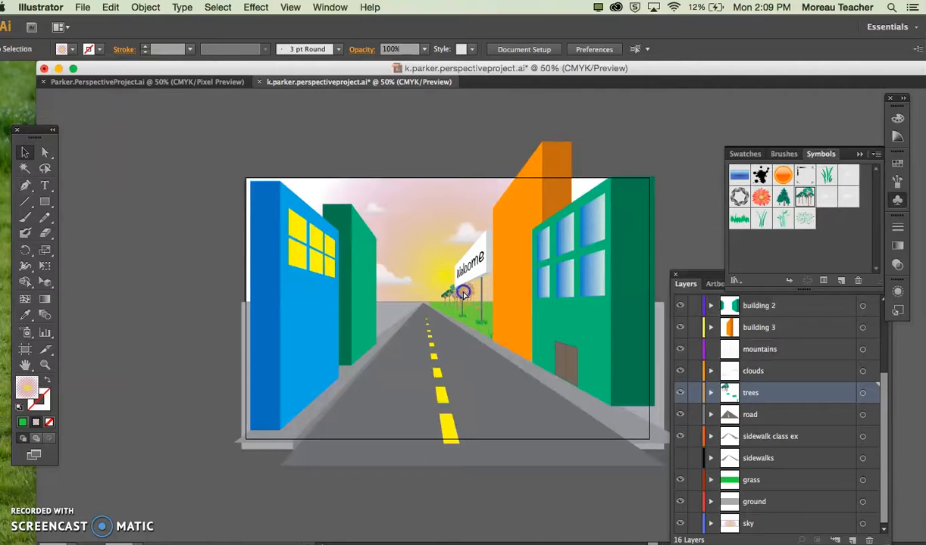
left_click(457, 294)
left_click(446, 282)
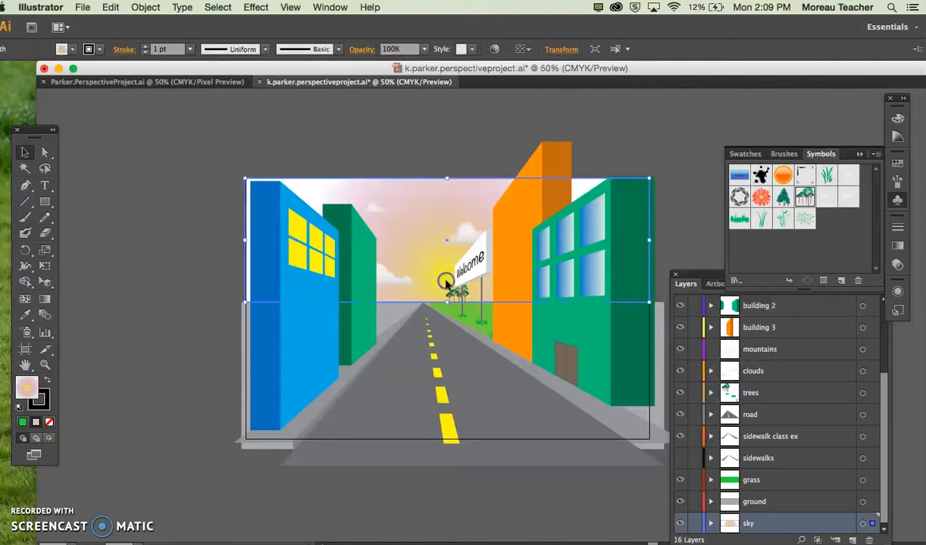
left_click(452, 300)
mouse_move(446, 284)
left_mouse_down()
mouse_move(441, 275)
mouse_move(460, 296)
left_mouse_up()
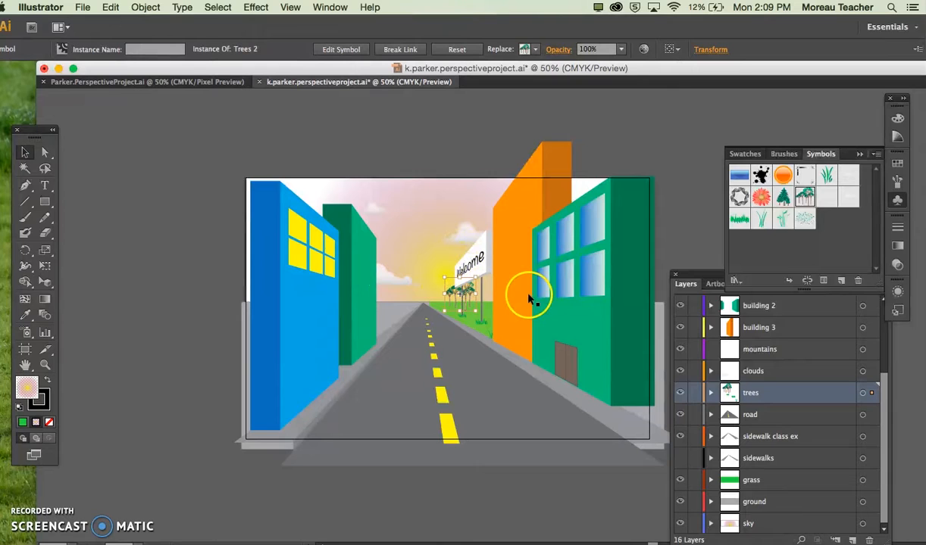
Step: Move the clouds layer above the mountains layer and target the mountains layer
left_click(760, 351)
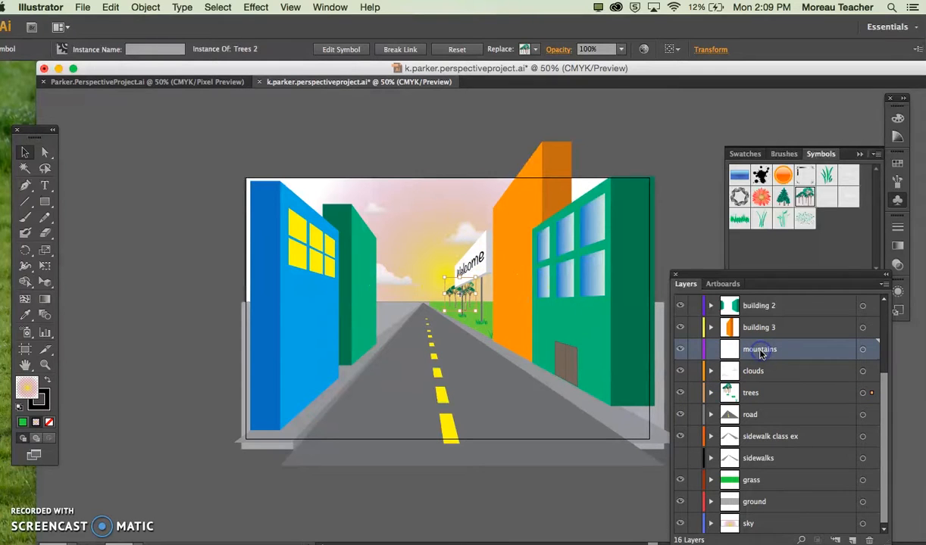
left_click(863, 352)
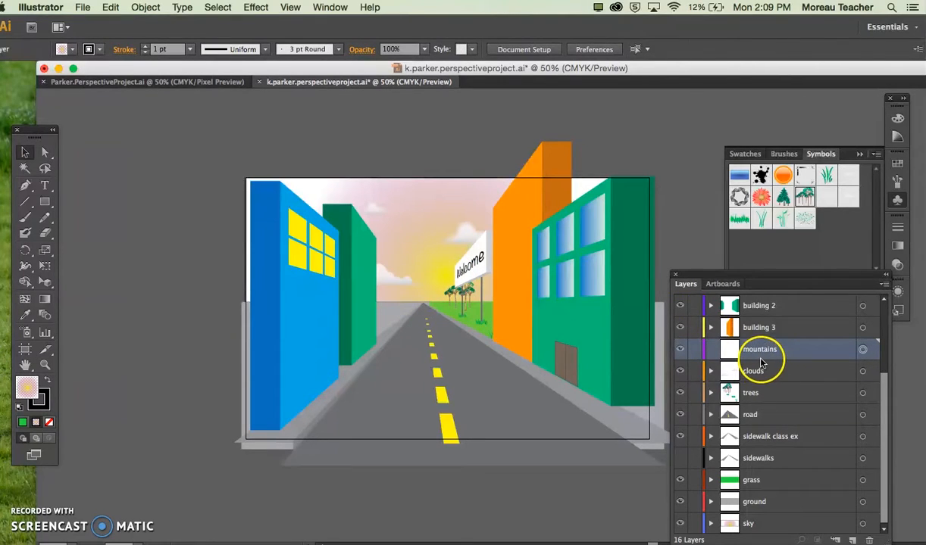
left_click_drag(754, 370, 758, 345)
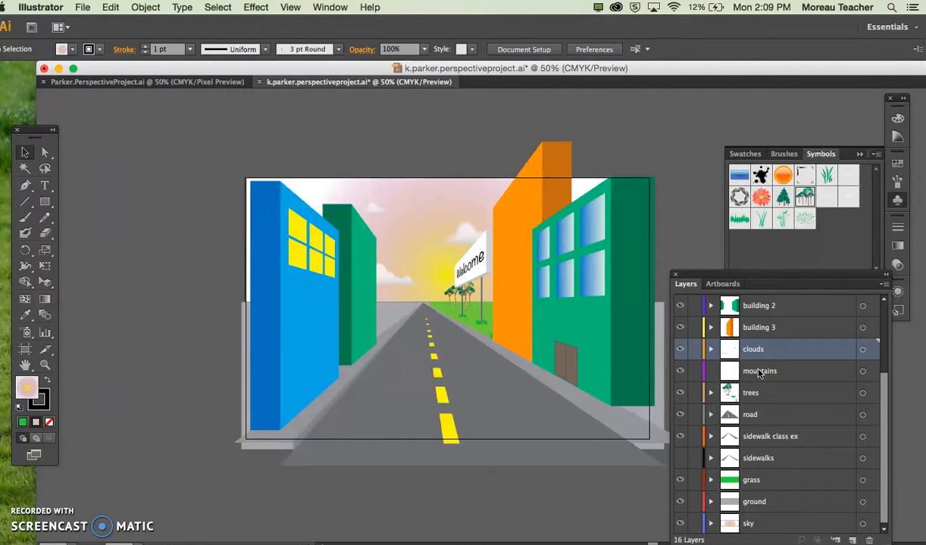
left_click(862, 372)
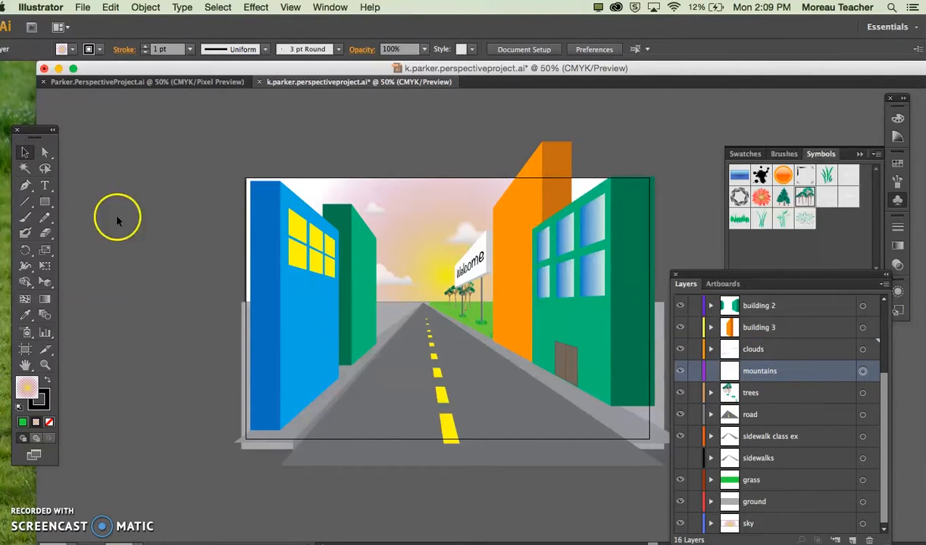
Step: Draw a jagged mountain ridgeline above the artboard with the Pen tool, ending in a short vertical edge at its right end
left_click(25, 187)
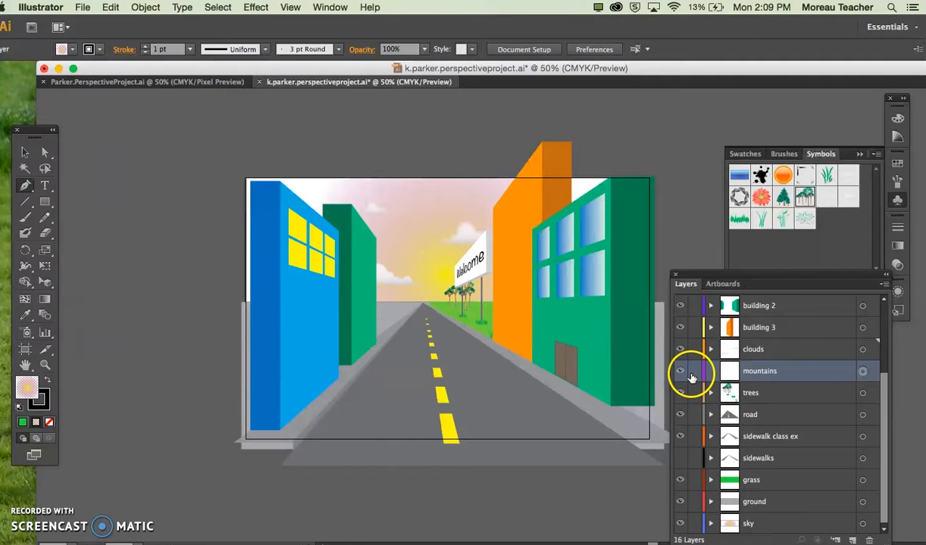
left_click(334, 279)
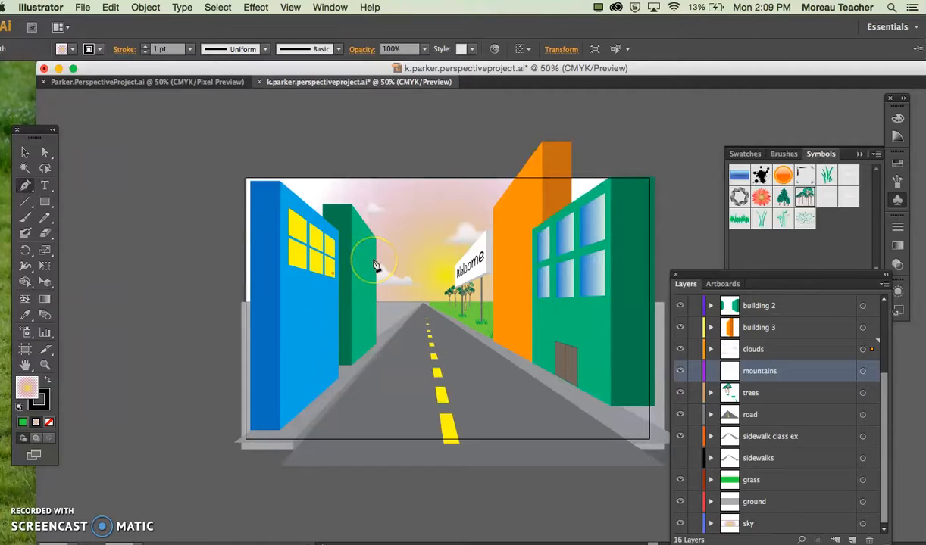
key("super+shift+a")
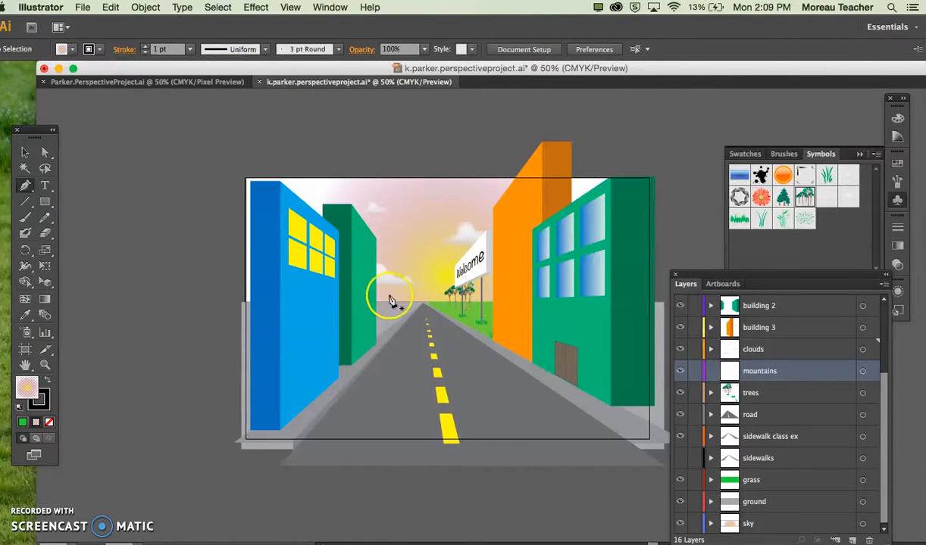
scroll(290, 183, "up", 3)
scroll(290, 183, "left", 2)
left_click(222, 146)
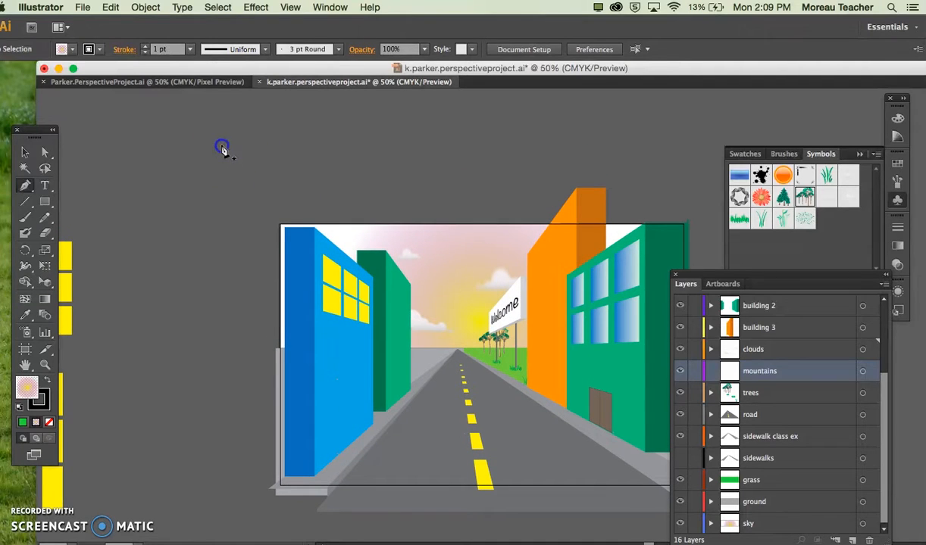
left_click(250, 128)
left_click(290, 155)
left_click(330, 134)
left_click(368, 168)
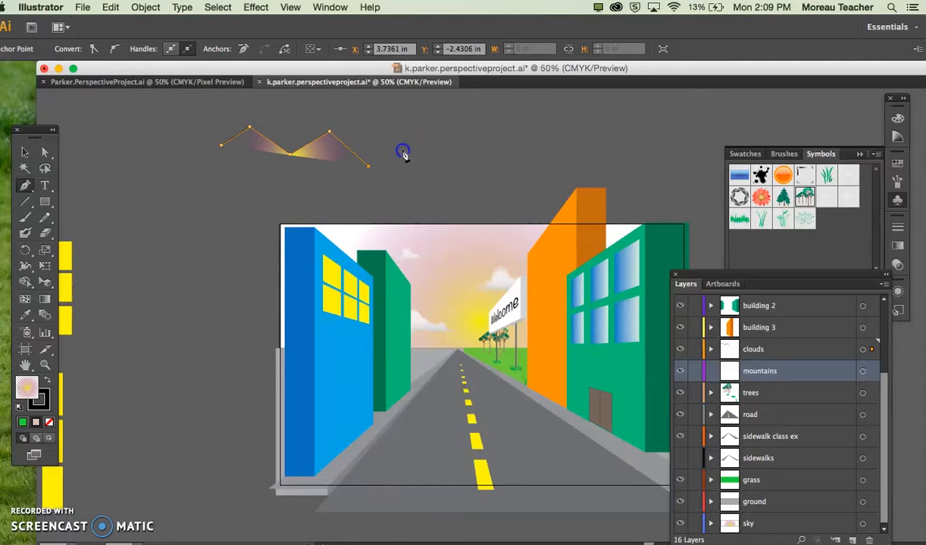
left_click(401, 150)
left_click(427, 169)
left_click(466, 157)
left_click(492, 168)
left_click(514, 142)
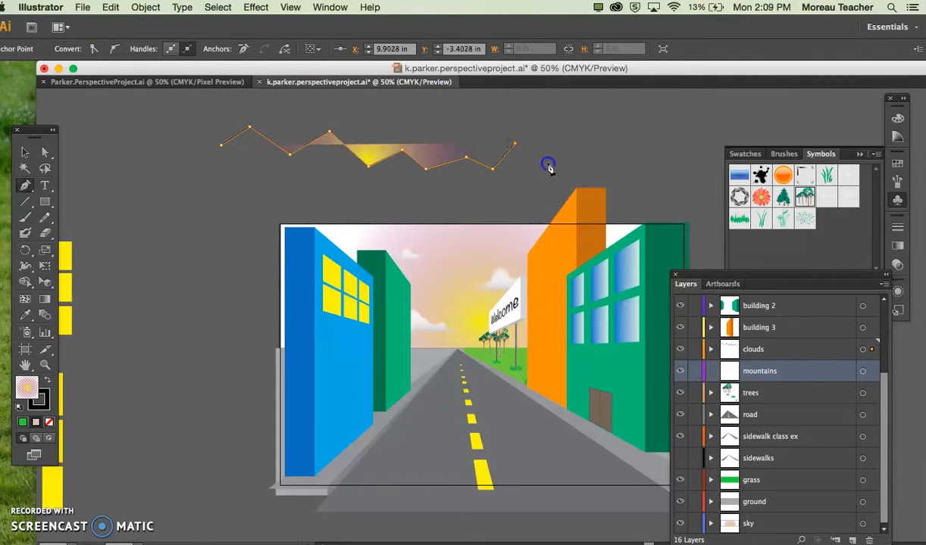
left_click(547, 163)
left_click(548, 186)
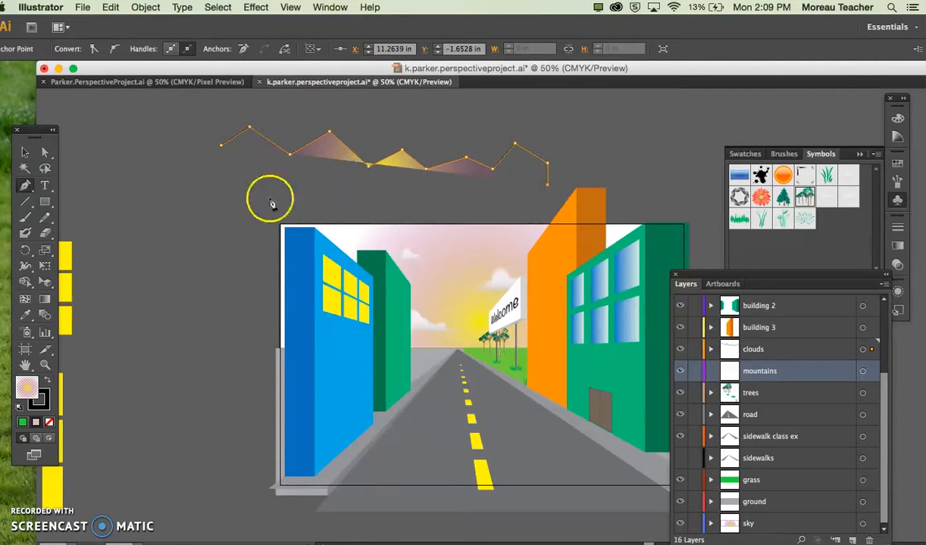
Step: Add a nearly straight base beneath the mountain ridgeline and close the path at its starting point
left_click(225, 191)
left_click(222, 147)
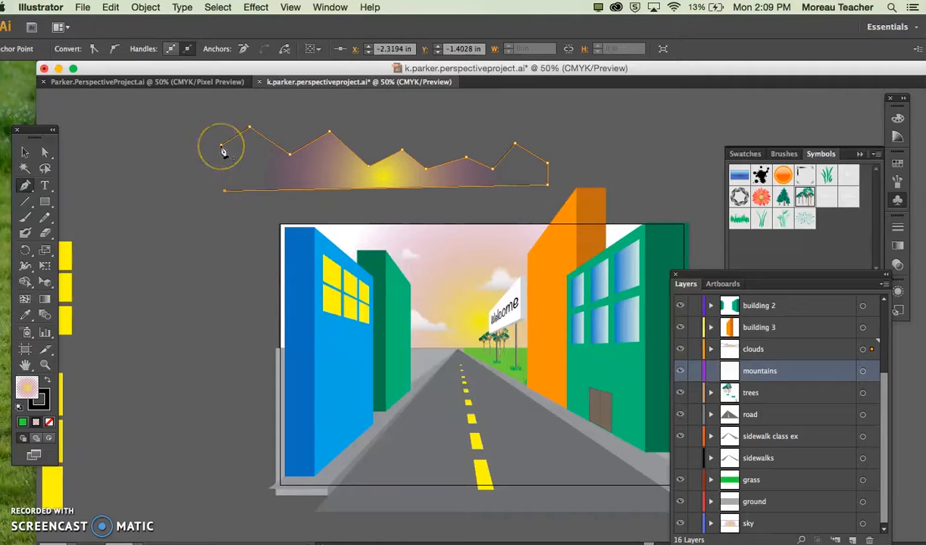
key("super+plus")
key("super+plus")
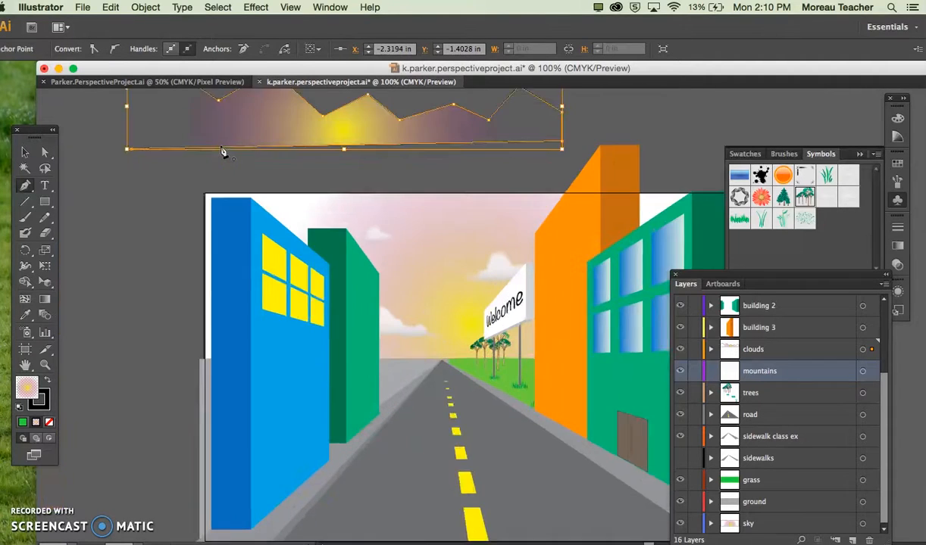
scroll(222, 151, "up", 5)
scroll(222, 151, "left", 5)
left_click(214, 253)
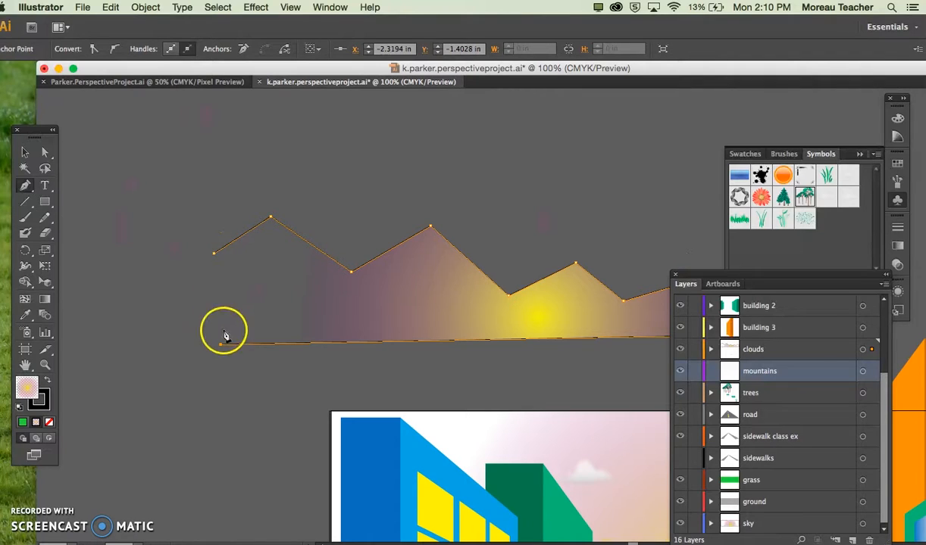
left_click(215, 255)
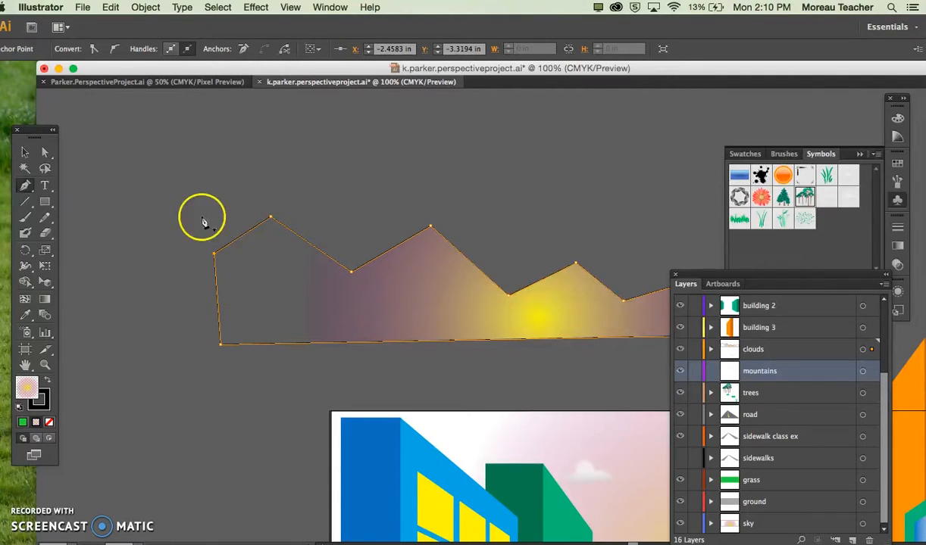
Step: Fill the mountain shape with the muted purple 9F85C9
double_click(27, 388)
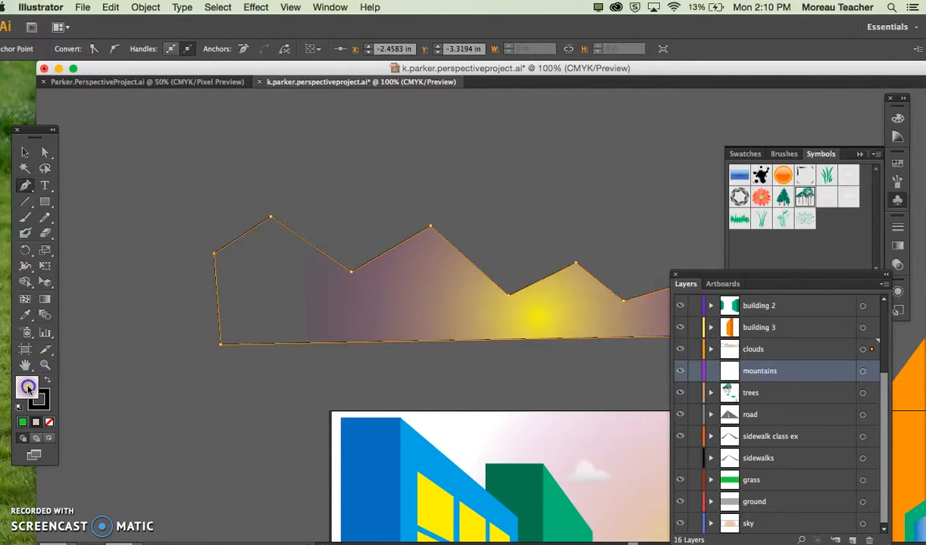
left_click(475, 262)
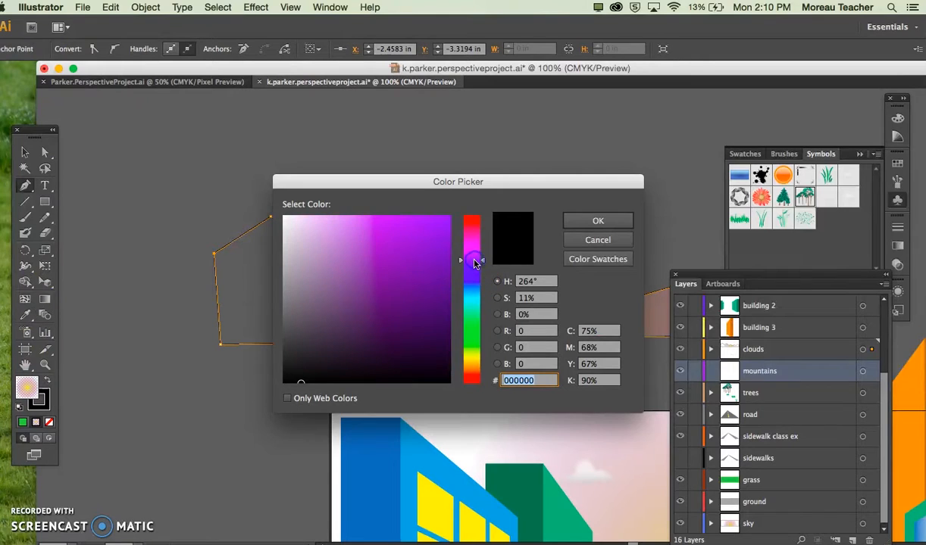
left_click(335, 222)
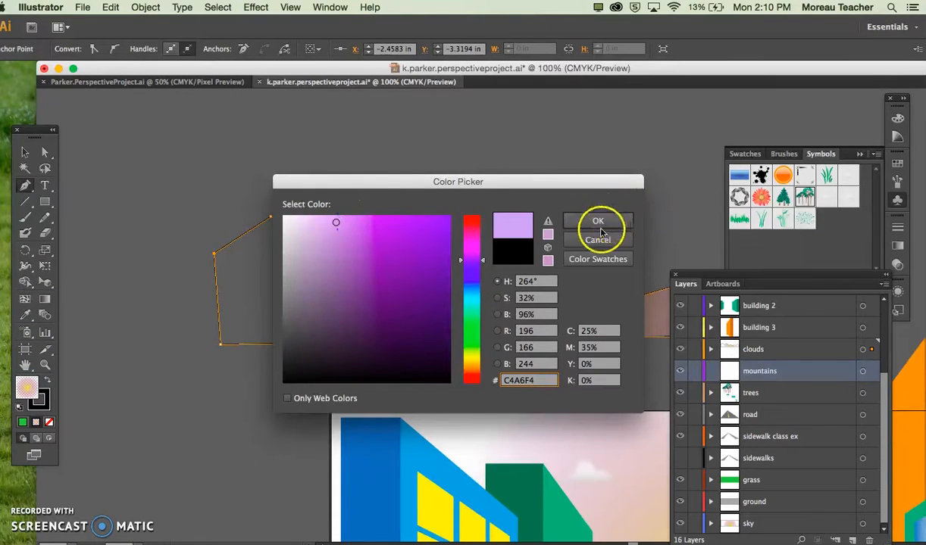
left_click(334, 234)
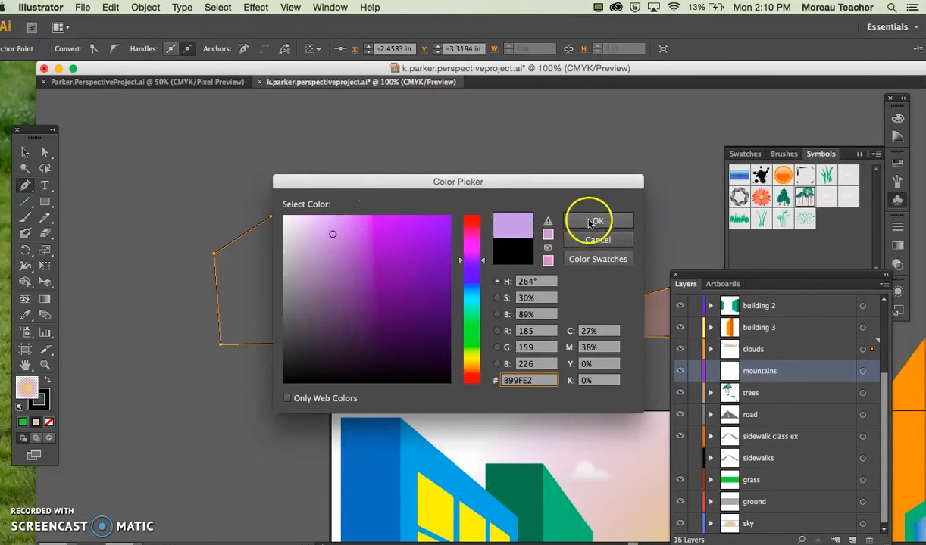
left_click(338, 251)
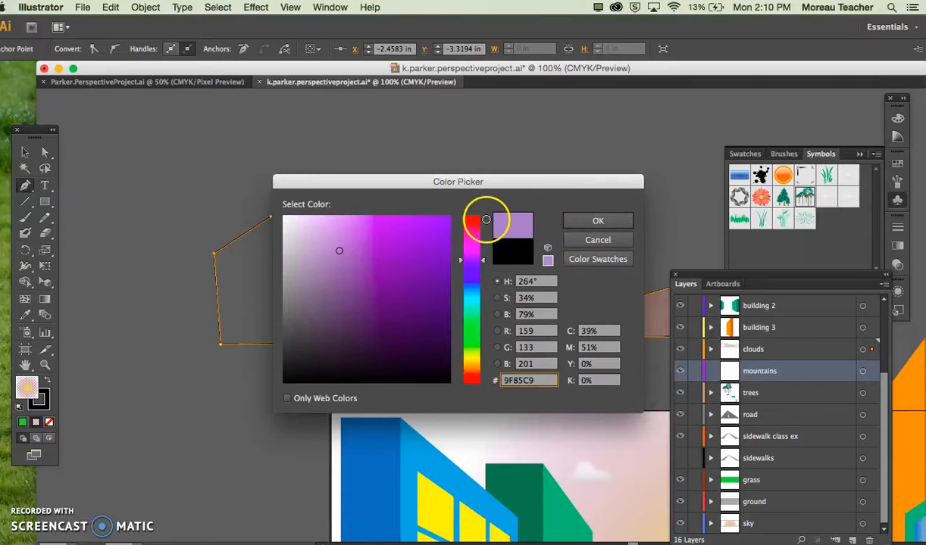
left_click(580, 219)
Step: Transfer the mountain path from the clouds layer to the mountains layer and collapse the clouds layer
scroll(471, 219, "up", 3)
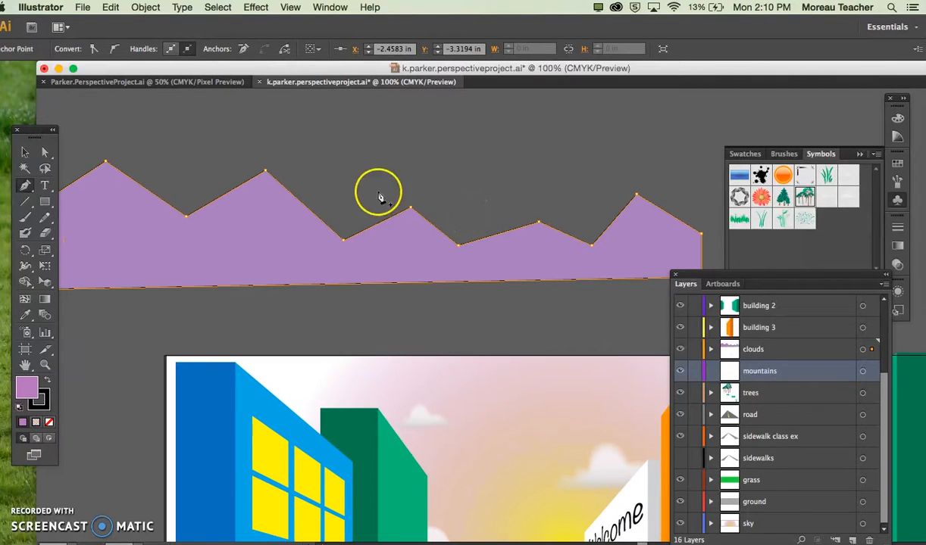
left_click(25, 153)
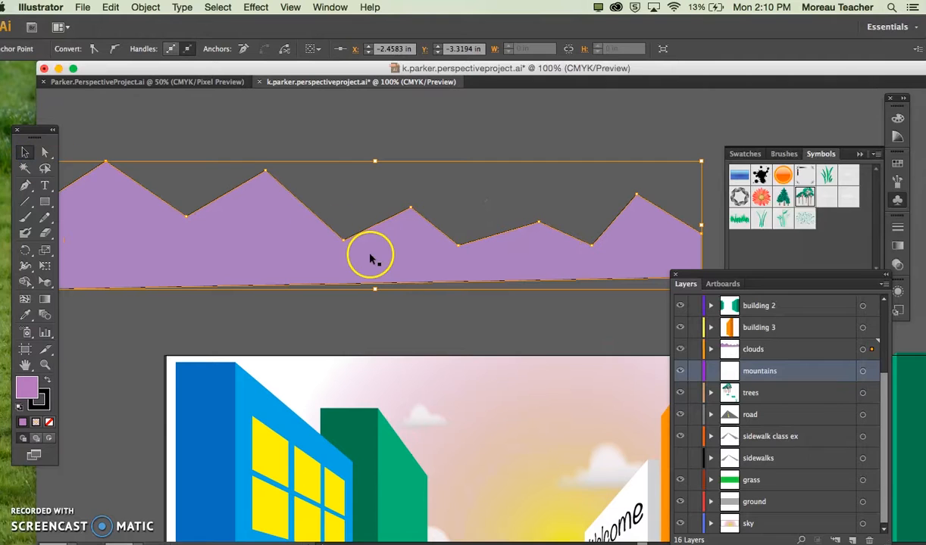
left_click(713, 351)
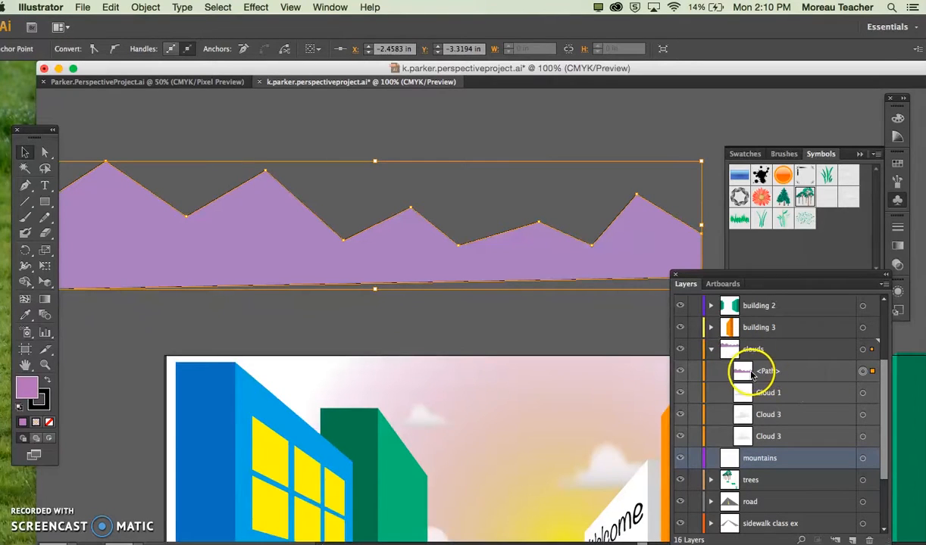
left_click(872, 372)
left_click_drag(867, 460, 868, 459)
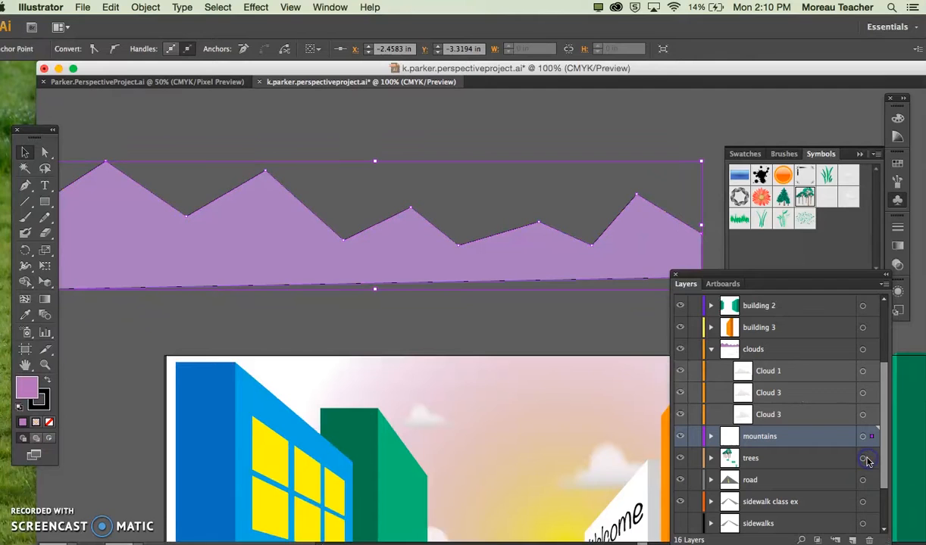
key("super+minus")
key("super+minus")
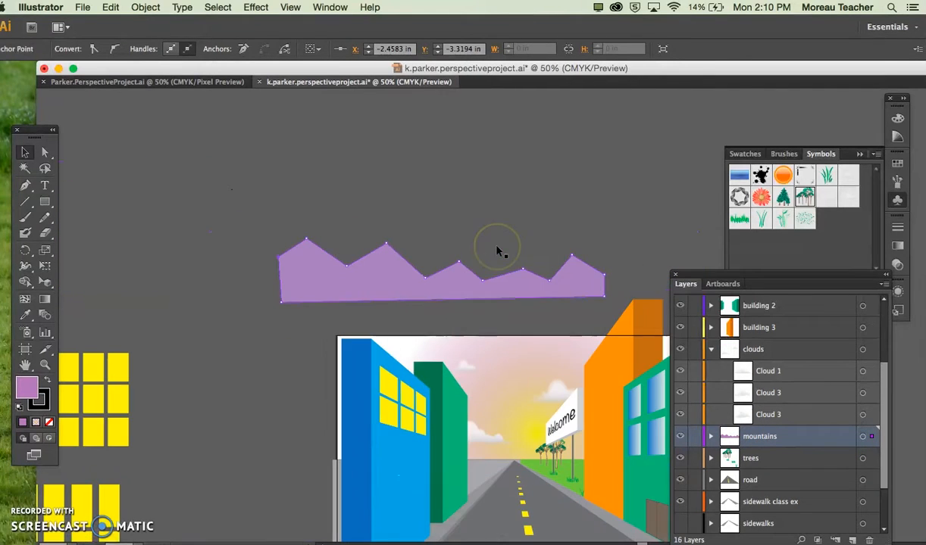
left_click(712, 349)
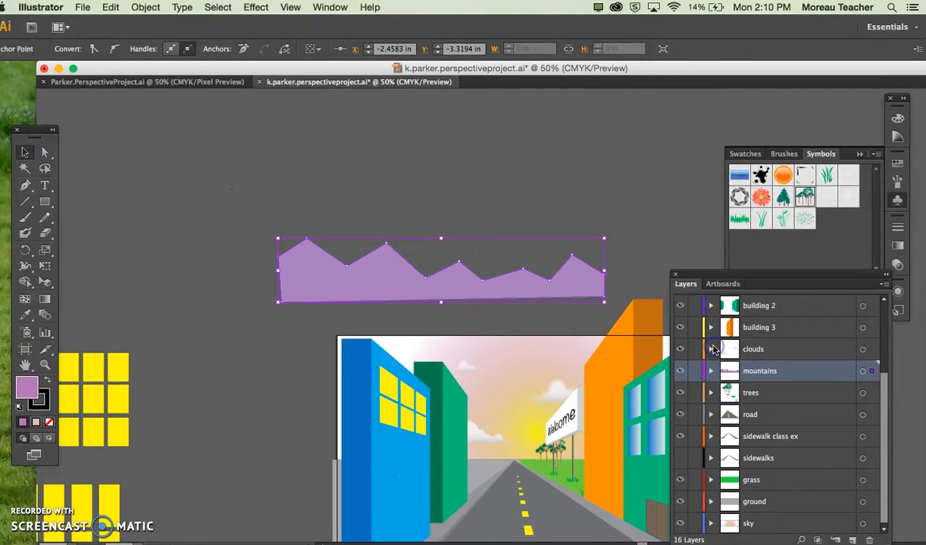
Step: Try the mountain shape at full size along the horizon behind the buildings, and move it back above the artboard
left_click_drag(513, 299, 595, 450)
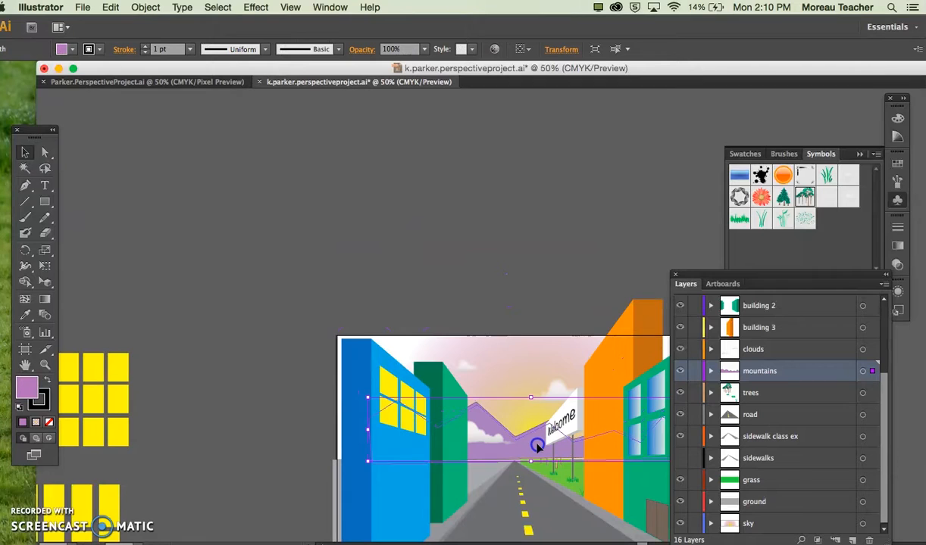
left_click(523, 285)
scroll(523, 285, "right", 3)
scroll(523, 284, "down", 1)
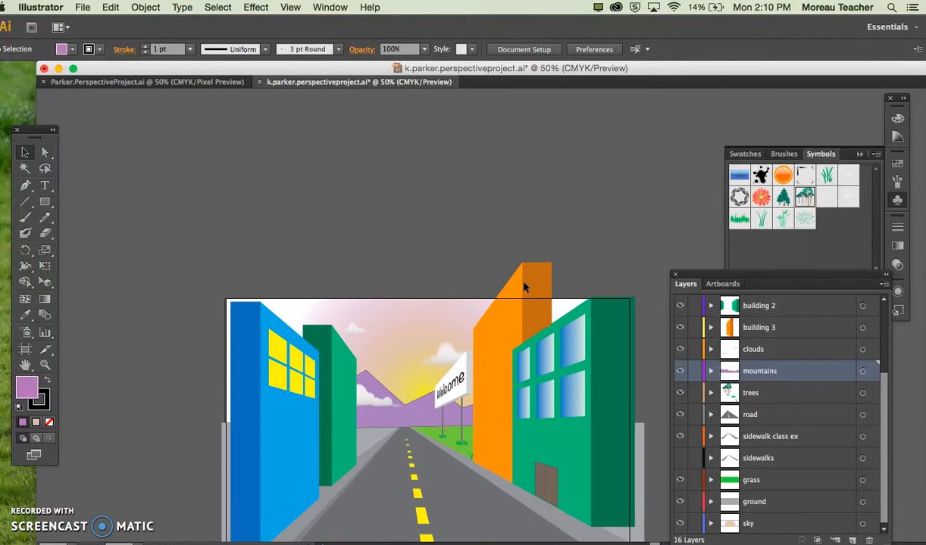
left_click_drag(429, 417, 397, 226)
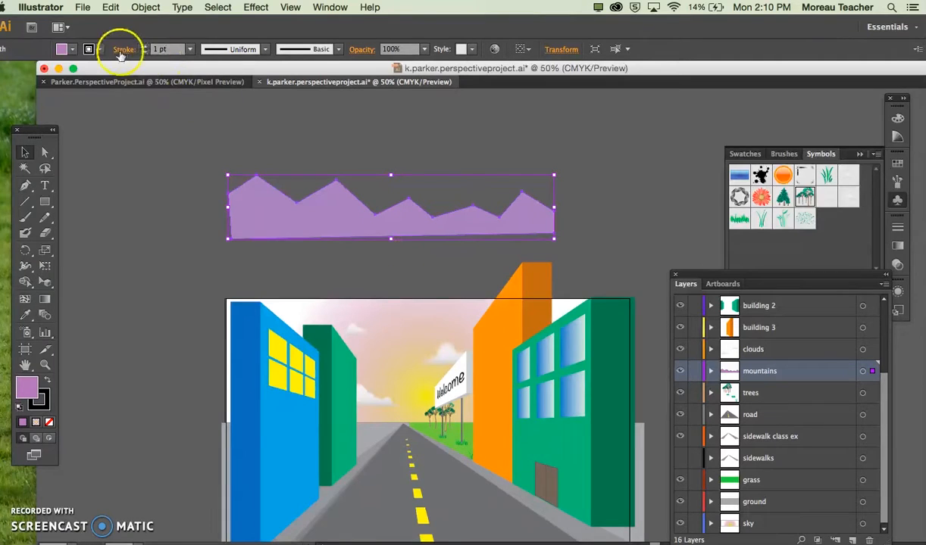
Step: Remove the mountain shape's stroke and place a scaled-down copy of it along the horizon behind the buildings
left_click(72, 49)
left_click(3, 72)
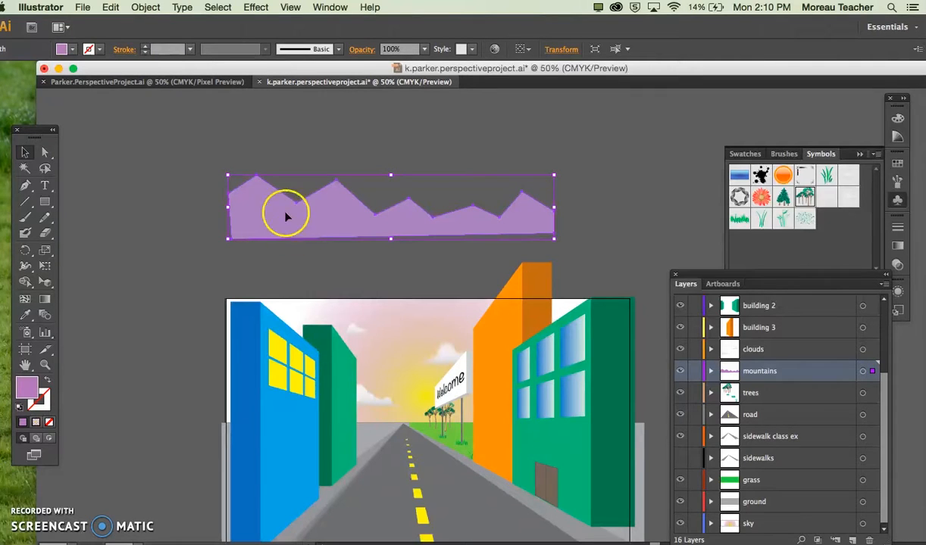
left_click_drag(297, 227, 195, 349)
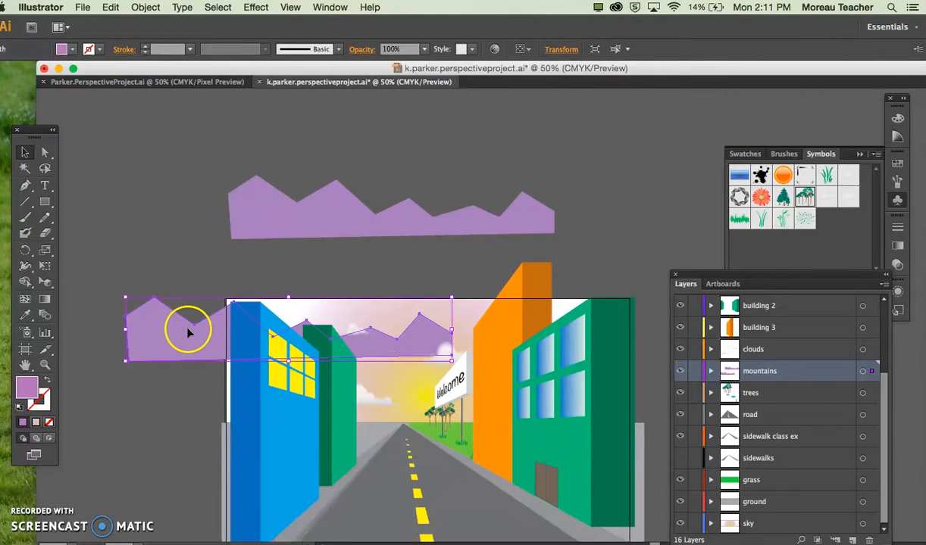
left_click_drag(126, 295, 317, 406)
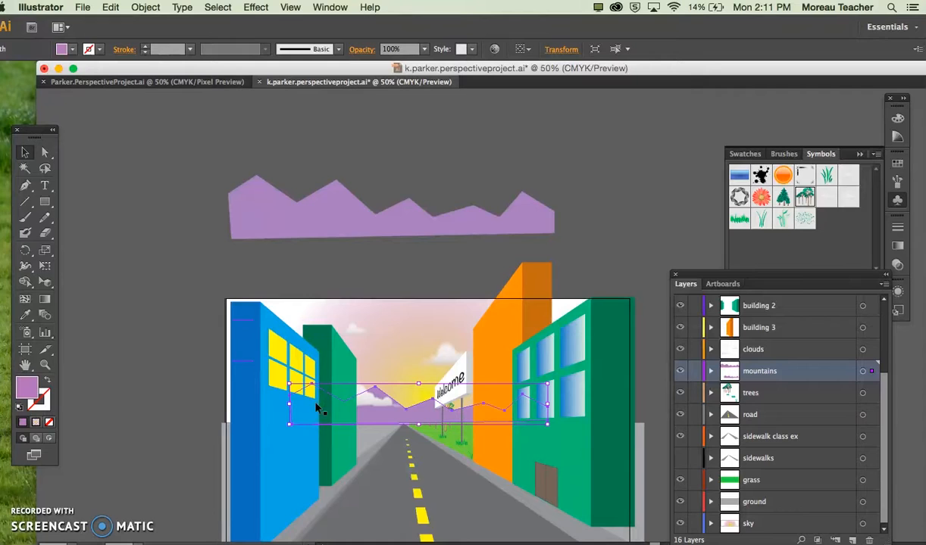
Step: Shift the full-size mountain shape above the artboard closer to the scene and fill it with a darker, greyer purple
left_click(435, 254)
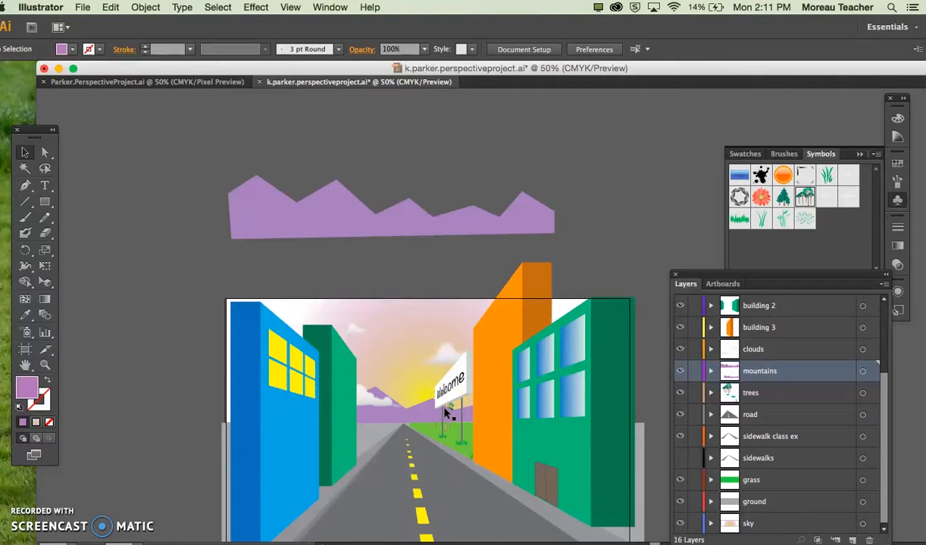
left_click(336, 220)
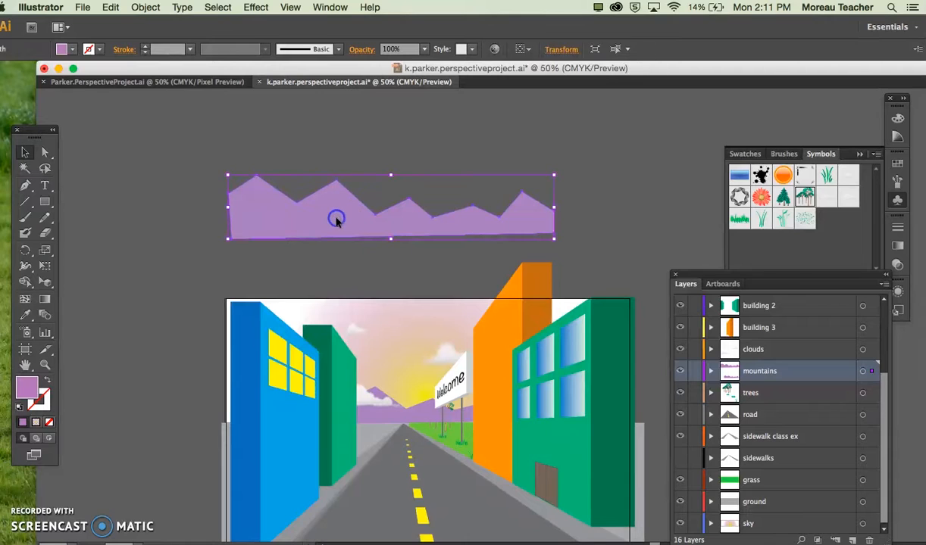
left_click_drag(336, 220, 403, 243)
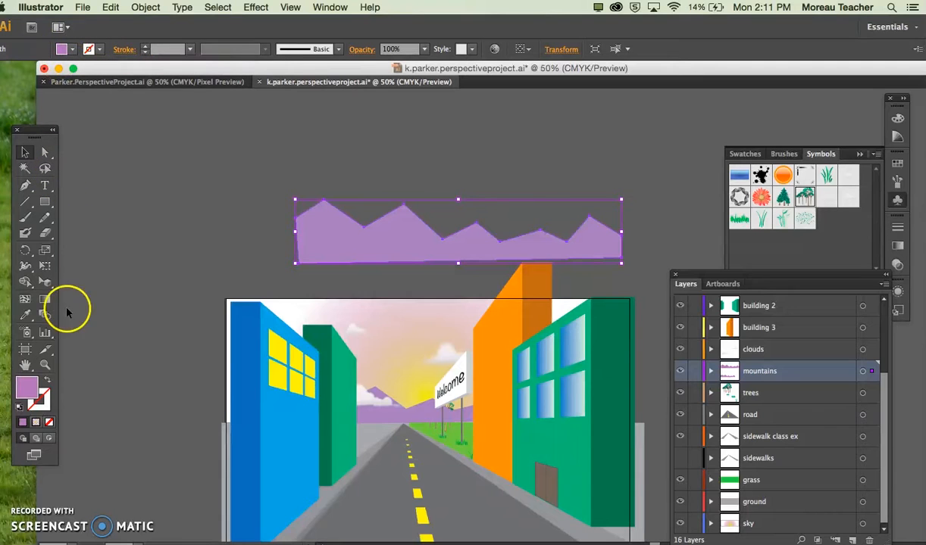
double_click(23, 394)
left_click_drag(333, 261, 324, 294)
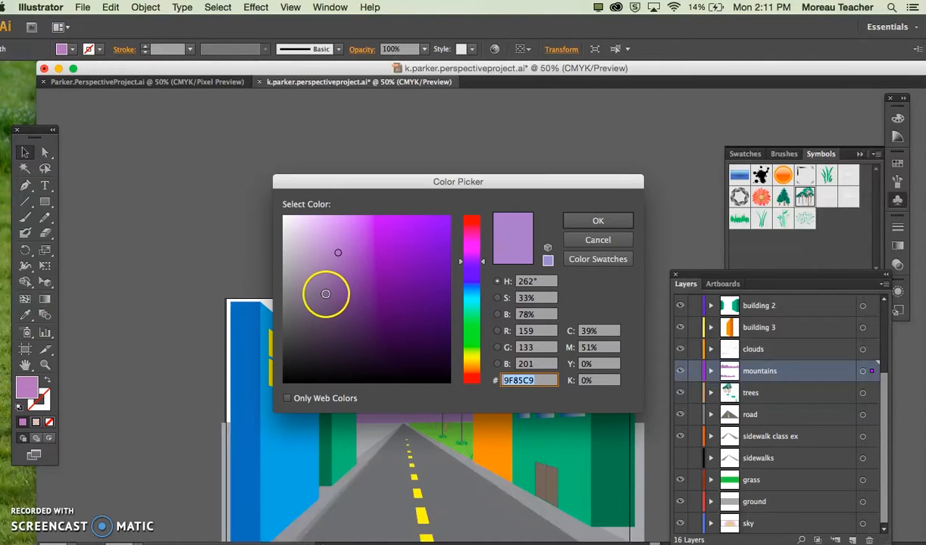
left_click(594, 221)
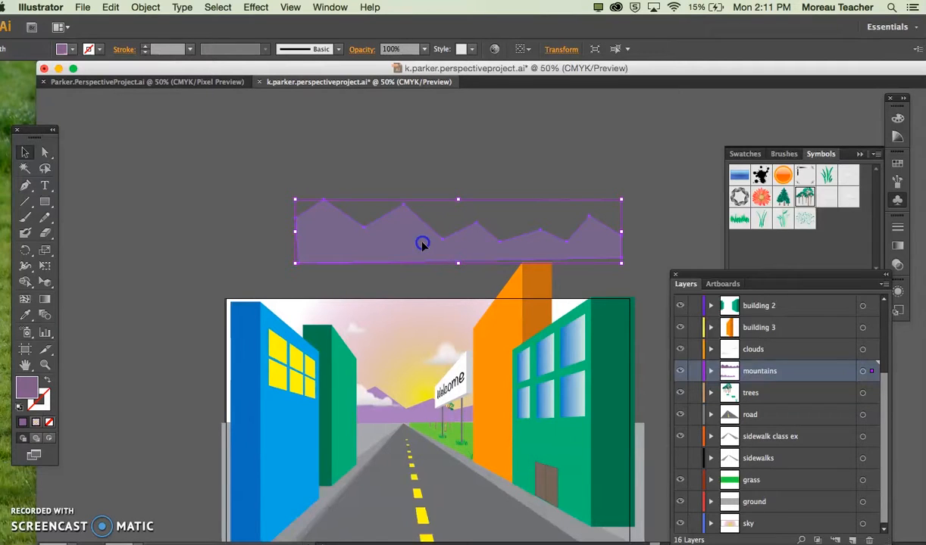
Step: Place a copy of the darker mountain shape along the horizon, with its peaks between the buildings above the lighter range
left_click_drag(422, 244, 448, 402)
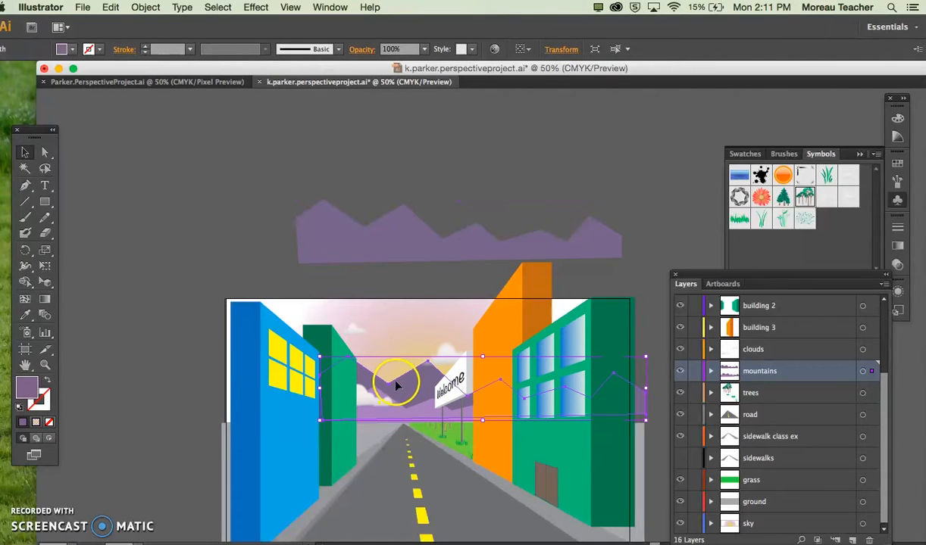
left_click_drag(397, 385, 422, 382)
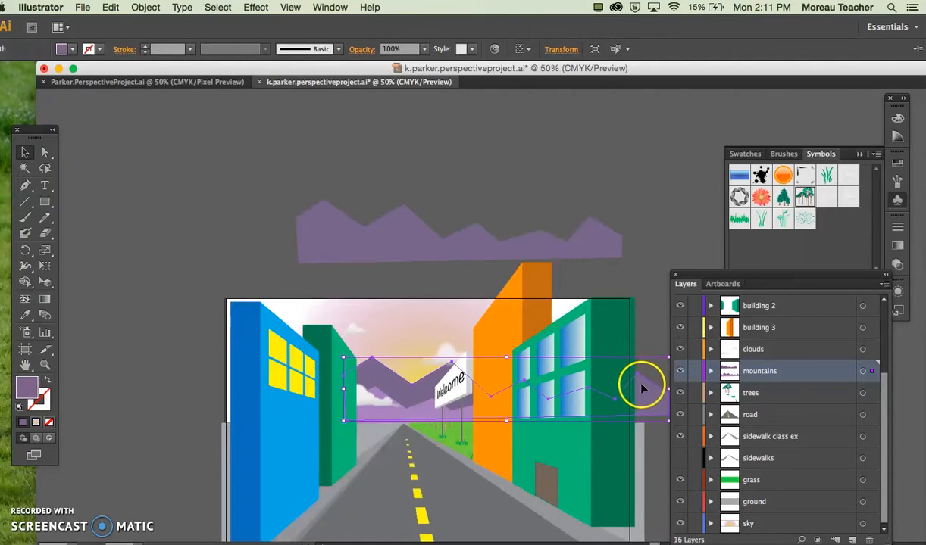
mouse_move(394, 383)
left_mouse_down()
mouse_move(373, 381)
mouse_move(399, 367)
left_mouse_up()
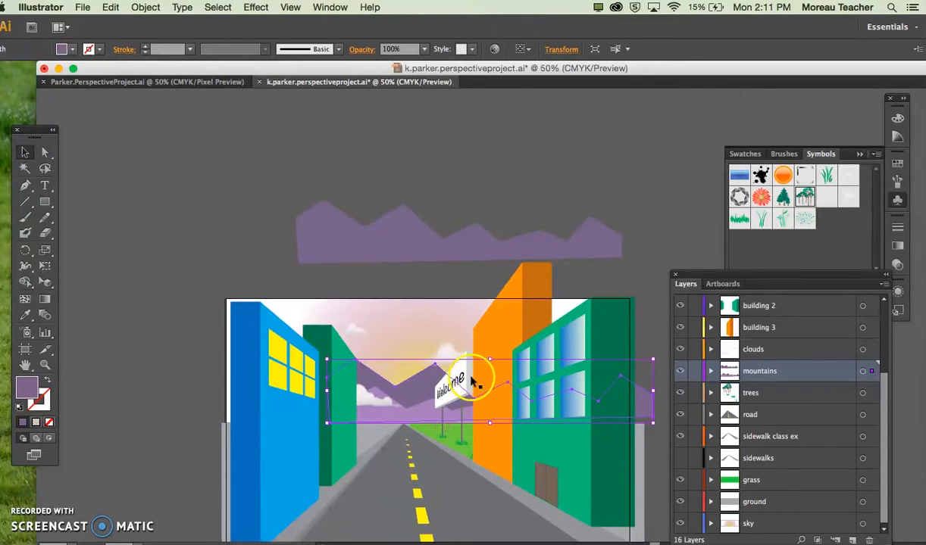
left_click(400, 269)
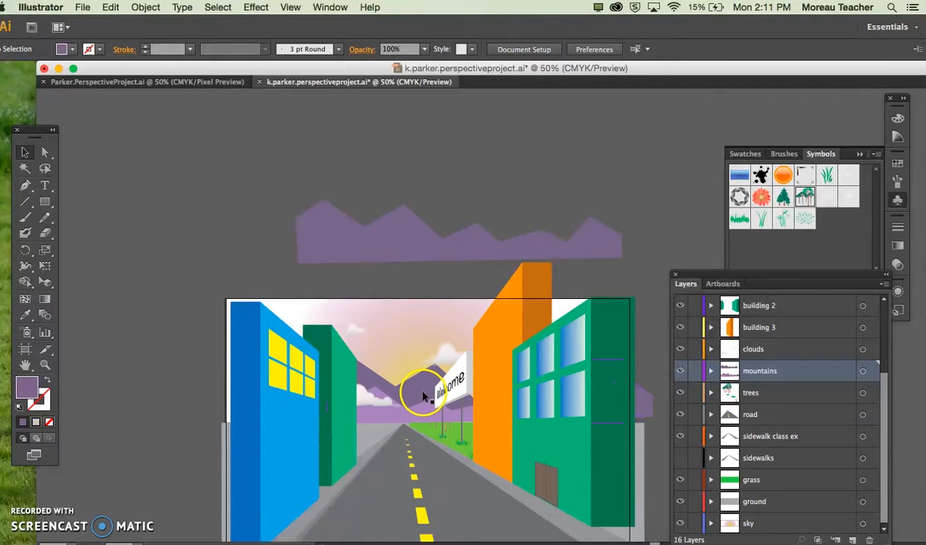
left_click(422, 389)
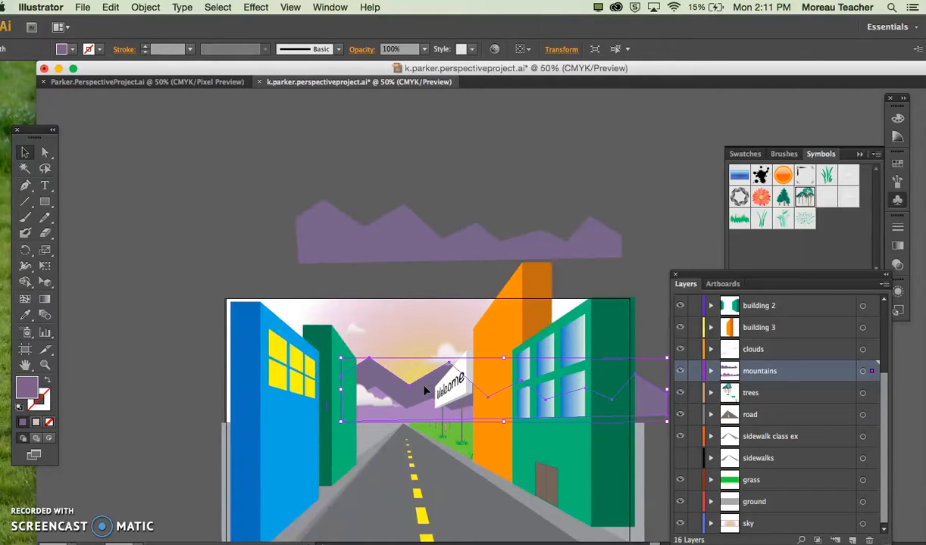
Step: Scale the darker mountain copy down slightly in height and width, and realign its peaks in the gap between the buildings
scroll(354, 360, "up", 1)
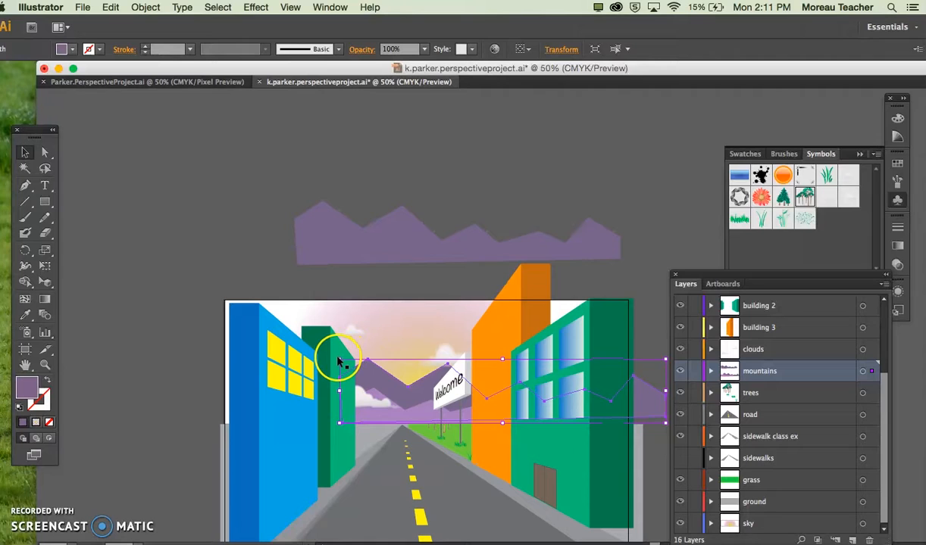
left_click_drag(339, 362, 383, 387)
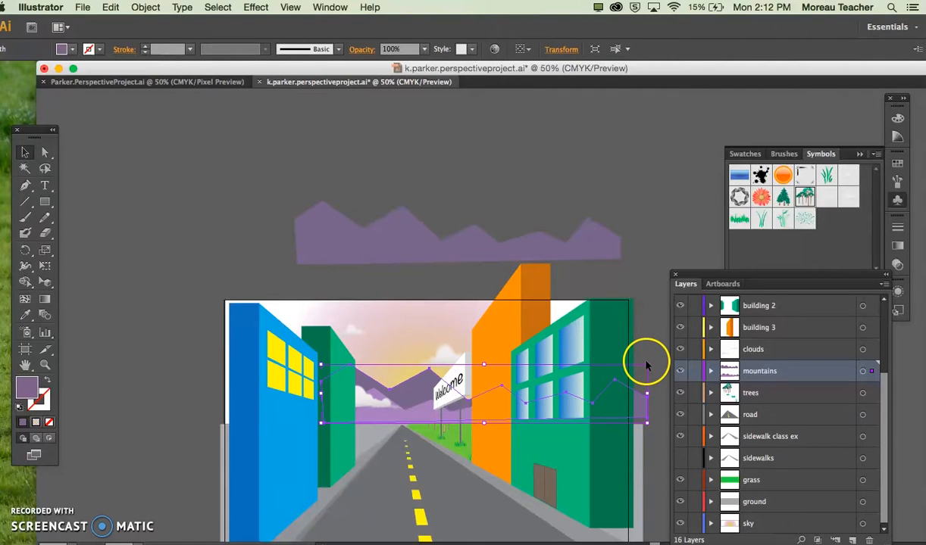
left_click_drag(646, 365, 626, 364)
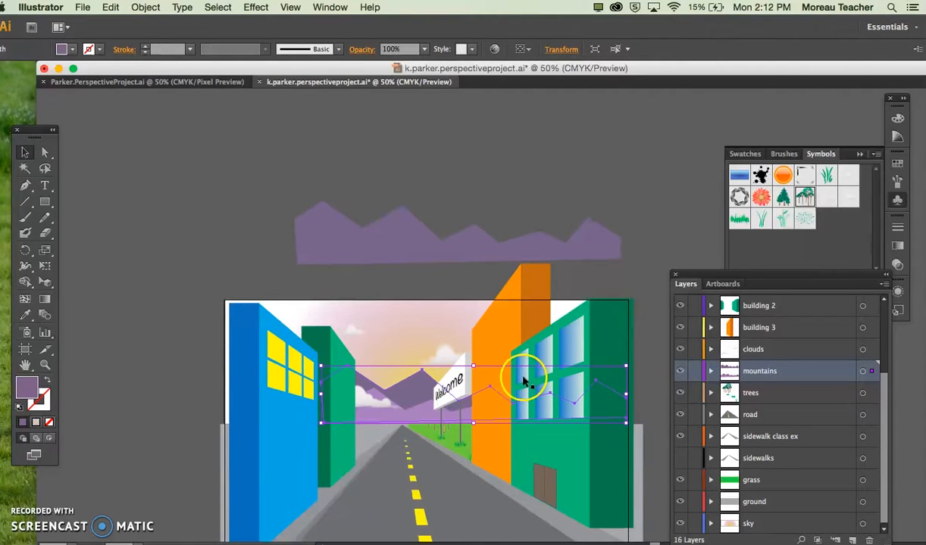
left_click_drag(410, 387, 421, 387)
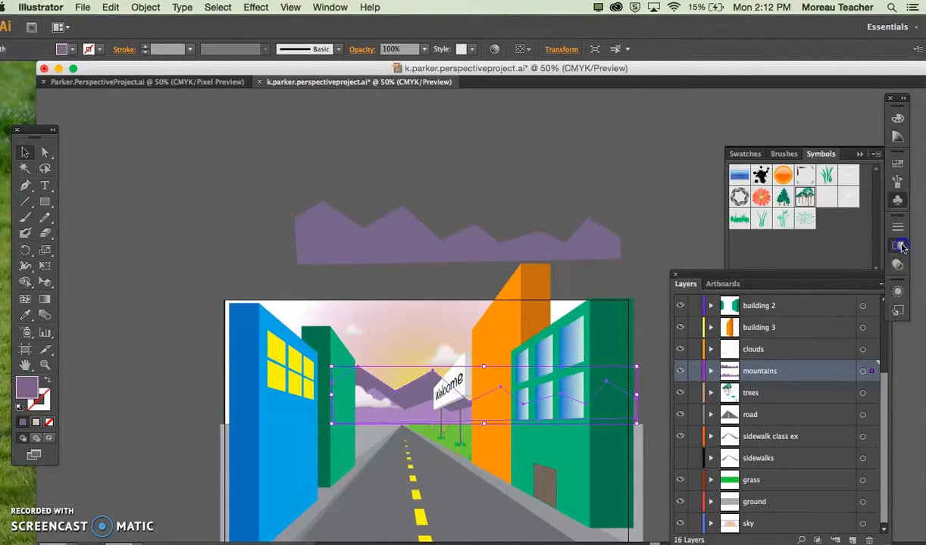
Step: Set the opacity of the darker mountain copy on the horizon to 50%
left_click(899, 246)
left_click(814, 217)
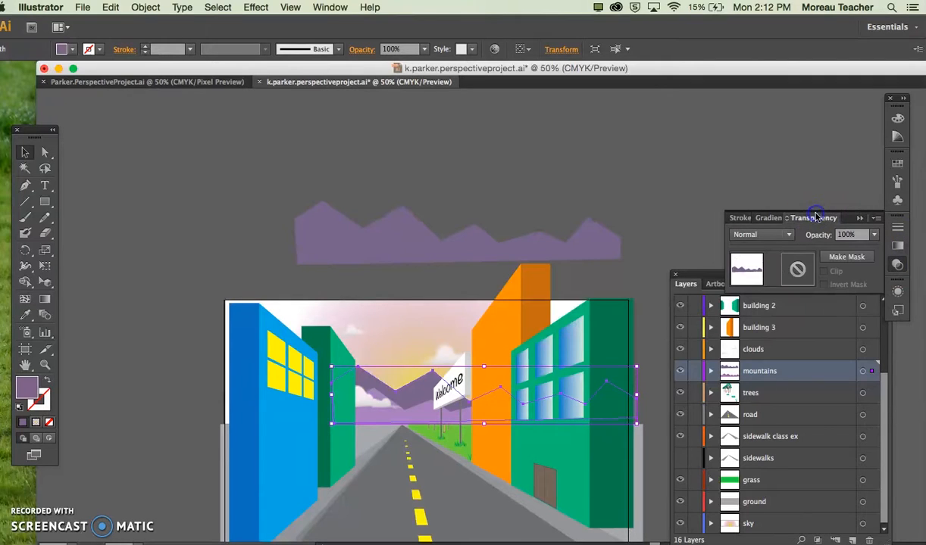
left_click(858, 217)
left_click(899, 271)
left_click(770, 218)
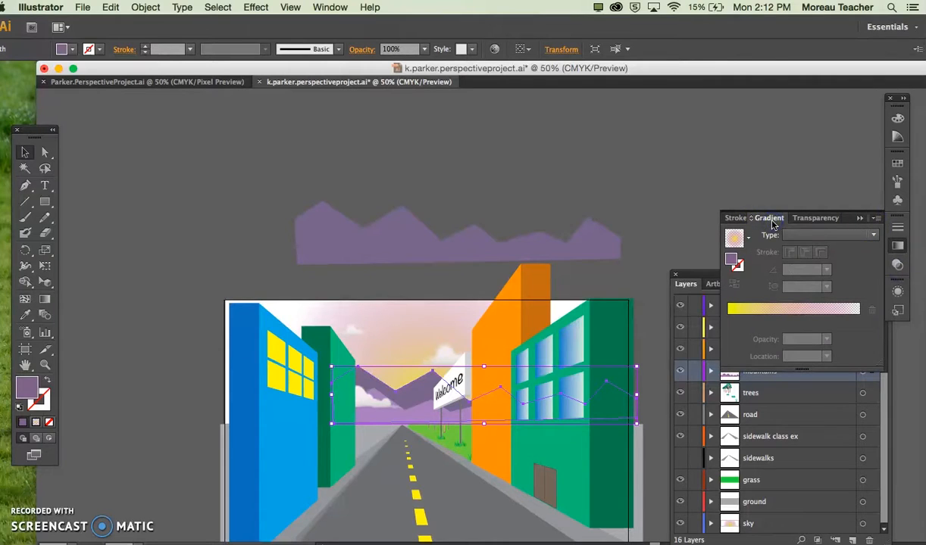
left_click(809, 219)
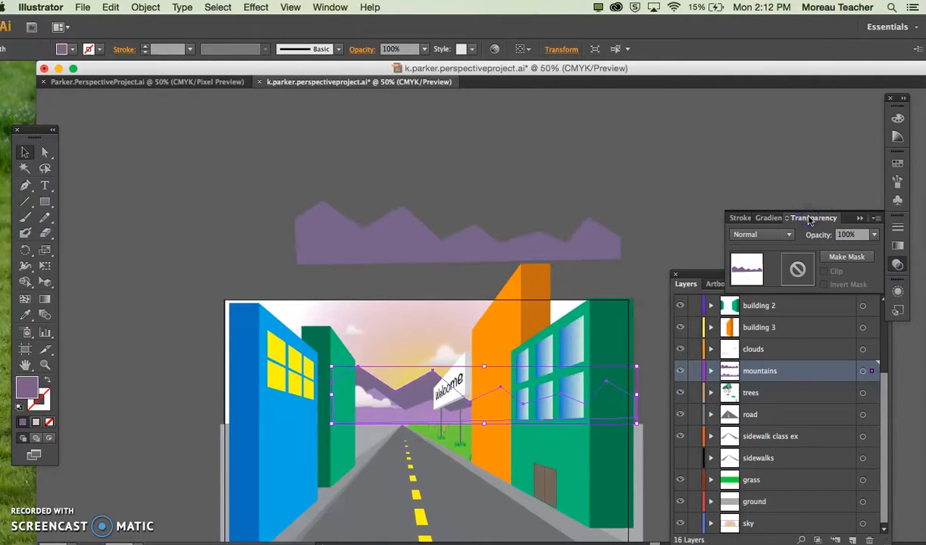
left_click(864, 232)
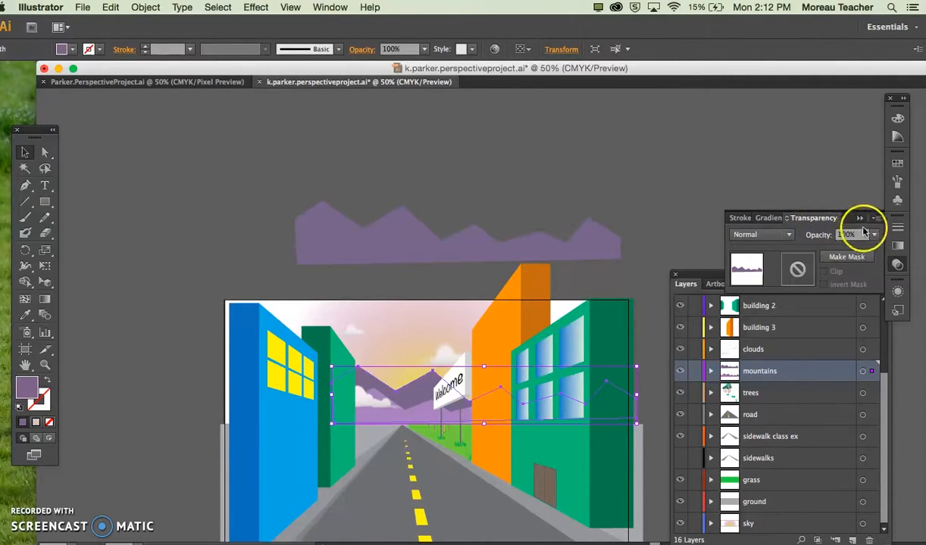
left_click(875, 235)
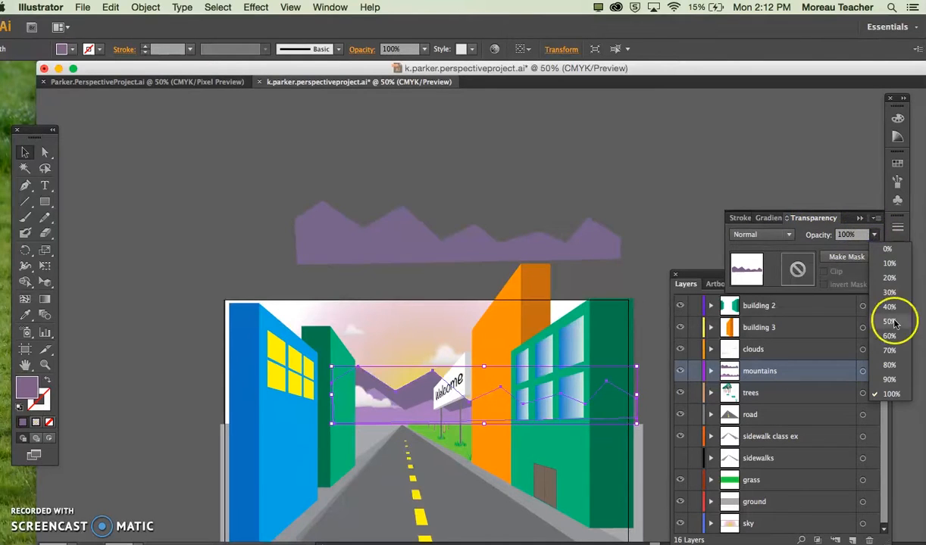
left_click(893, 365)
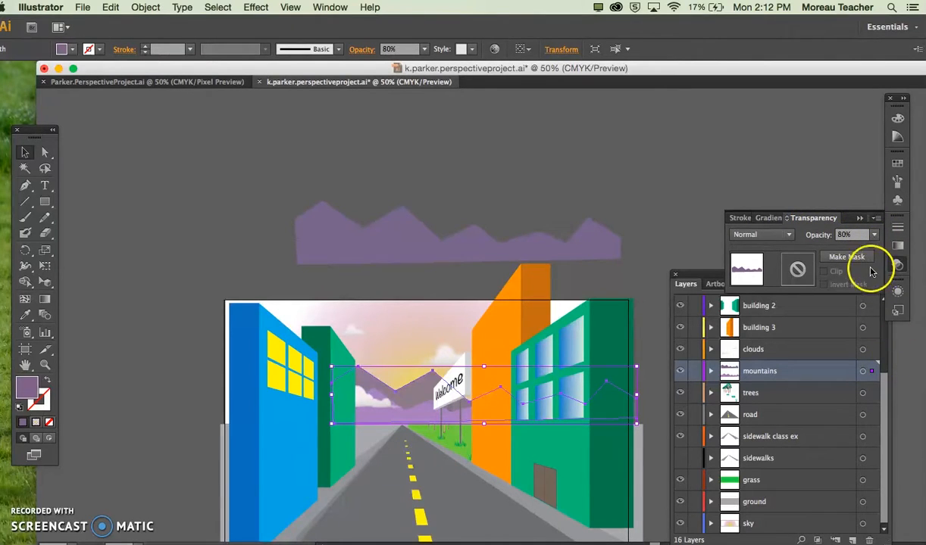
left_click(875, 235)
left_click(892, 324)
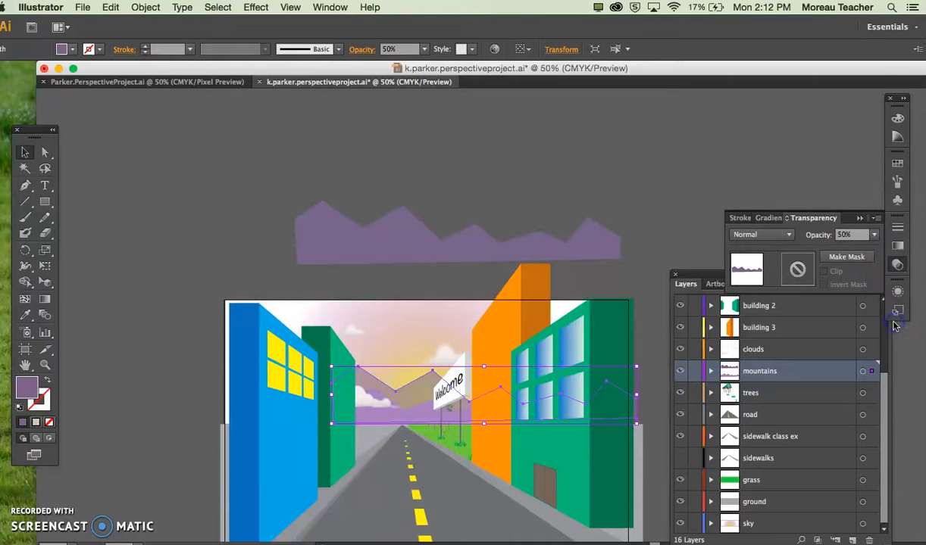
left_click(670, 227)
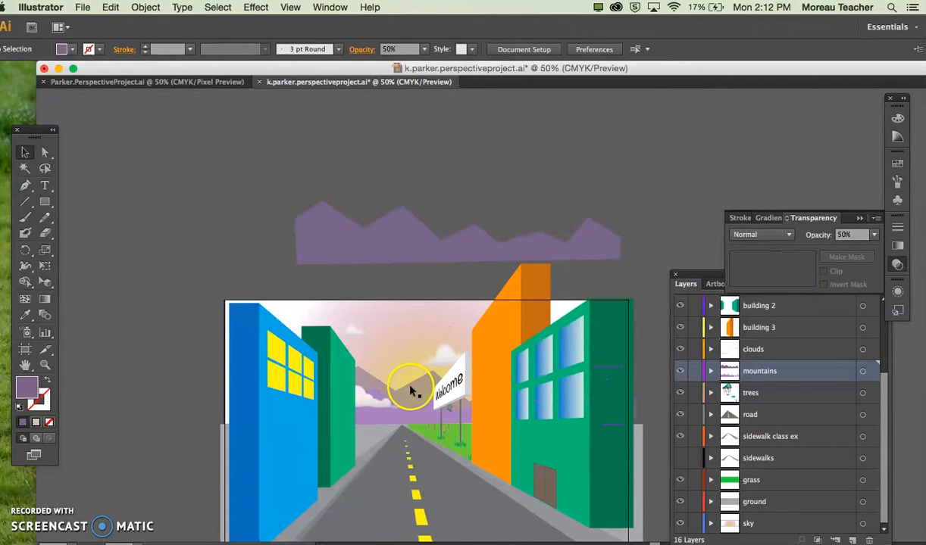
Step: Set the opacity of the lighter mountain range on the horizon to 90%
left_click(419, 410)
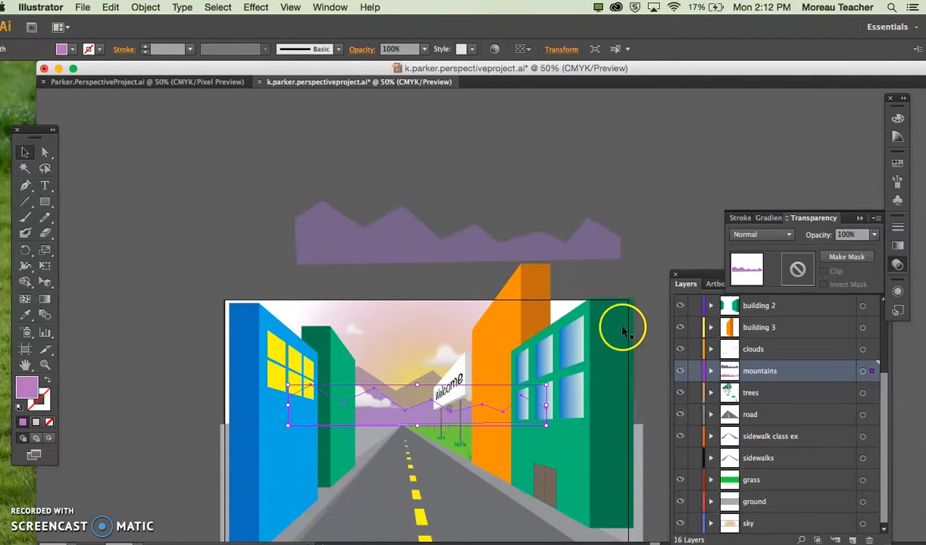
left_click(881, 236)
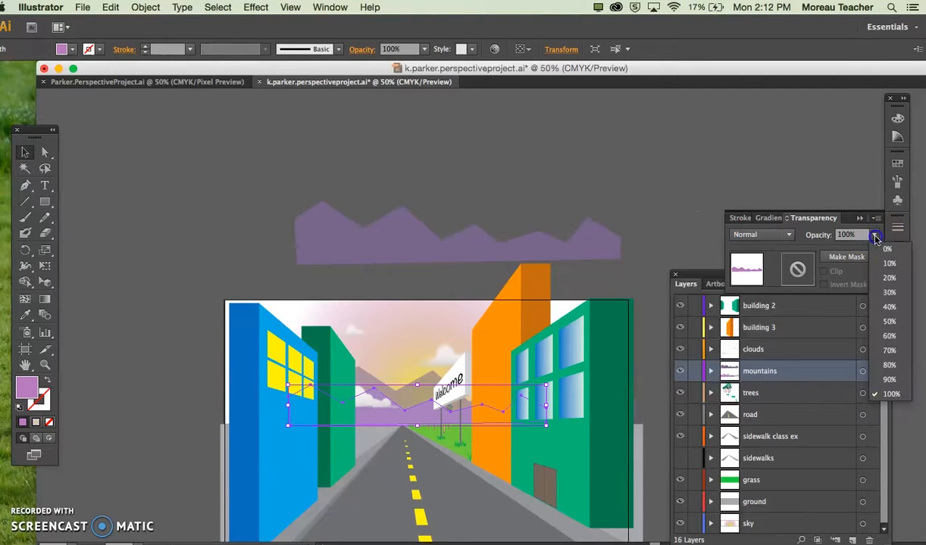
left_click(884, 378)
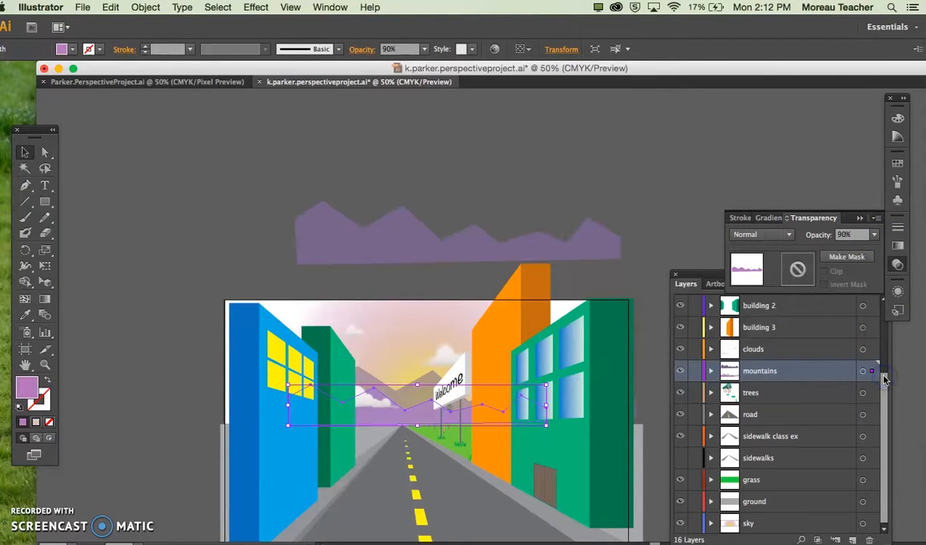
left_click(678, 201)
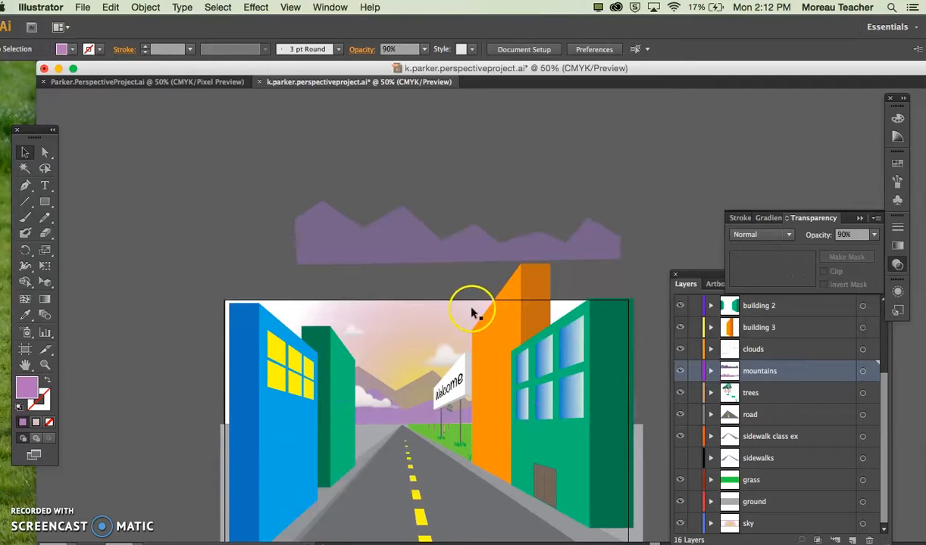
Step: Delete both the darker and the lighter mountain ranges from the horizon, keeping the shape above the artboard
left_click(428, 394)
key("Delete")
left_click(424, 410)
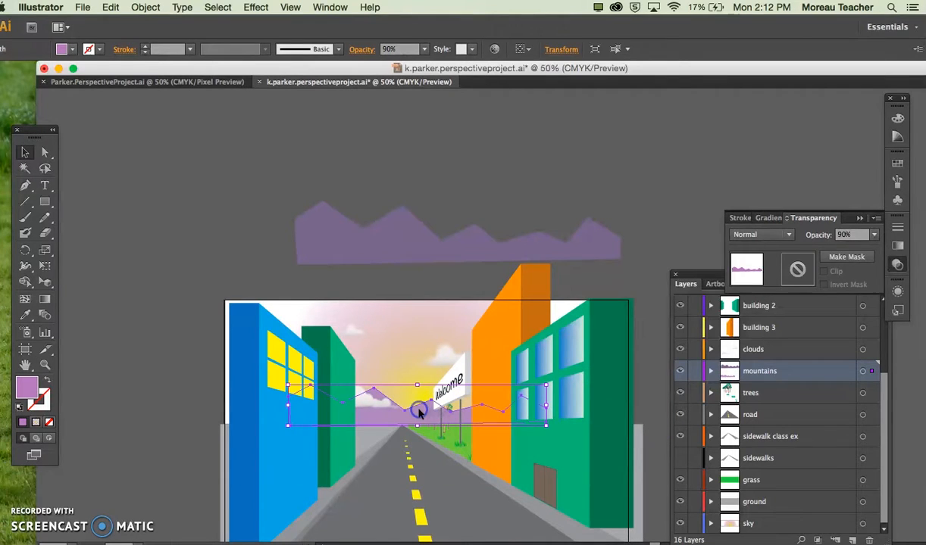
key("Delete")
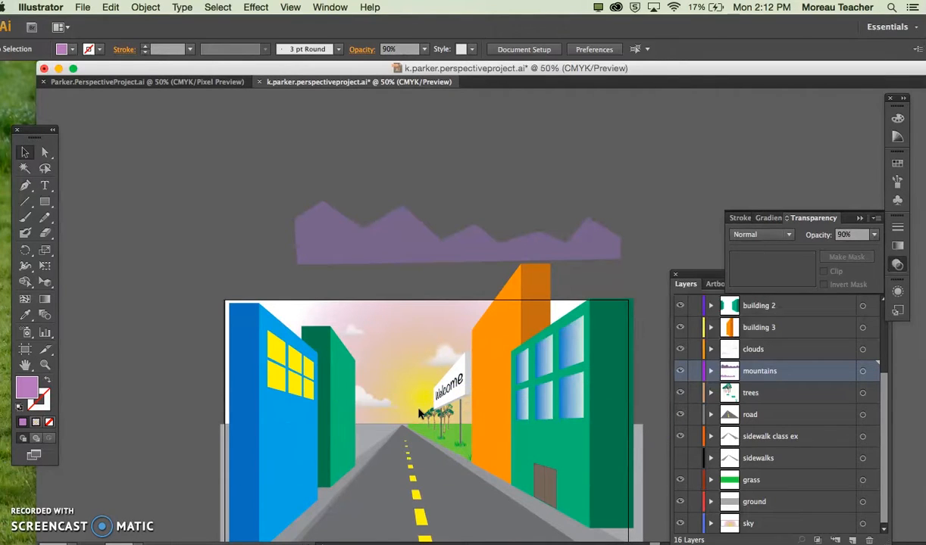
Step: Draw a closed, rounded mountain outline freehand with the Pencil tool above the artboard, on the mountains layer
left_click(28, 189)
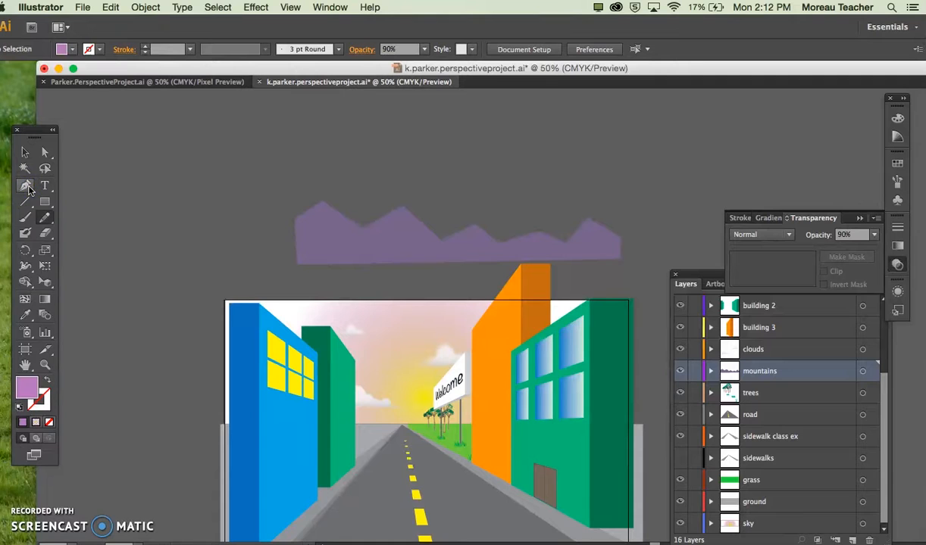
left_click(45, 205)
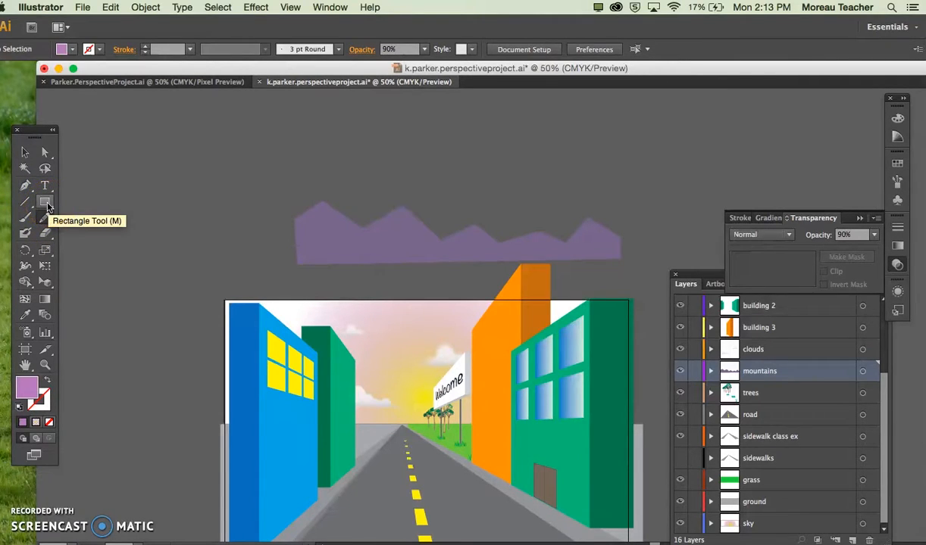
left_click(47, 219)
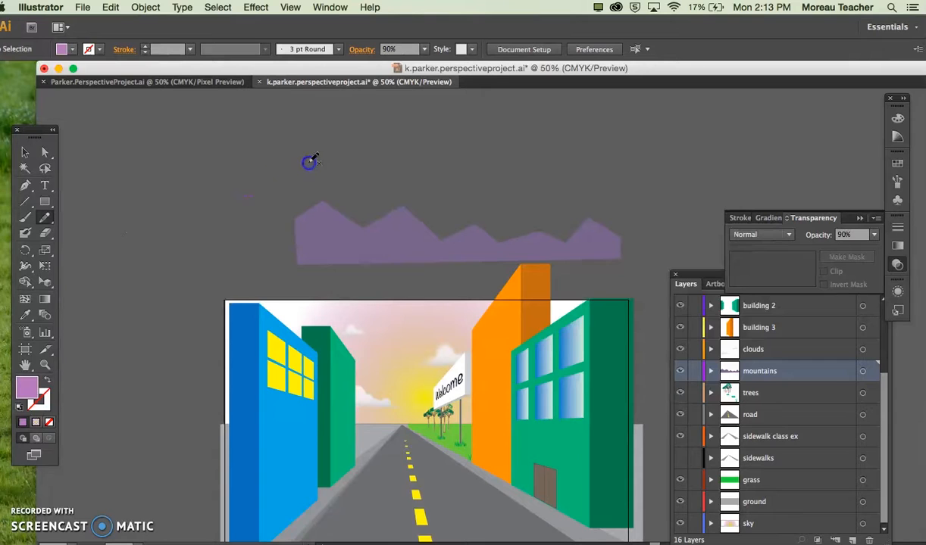
mouse_move(371, 186)
left_mouse_down()
mouse_move(269, 170)
mouse_move(249, 196)
mouse_move(199, 178)
mouse_move(165, 187)
mouse_move(152, 208)
mouse_move(174, 181)
mouse_move(223, 198)
mouse_move(365, 189)
left_mouse_up()
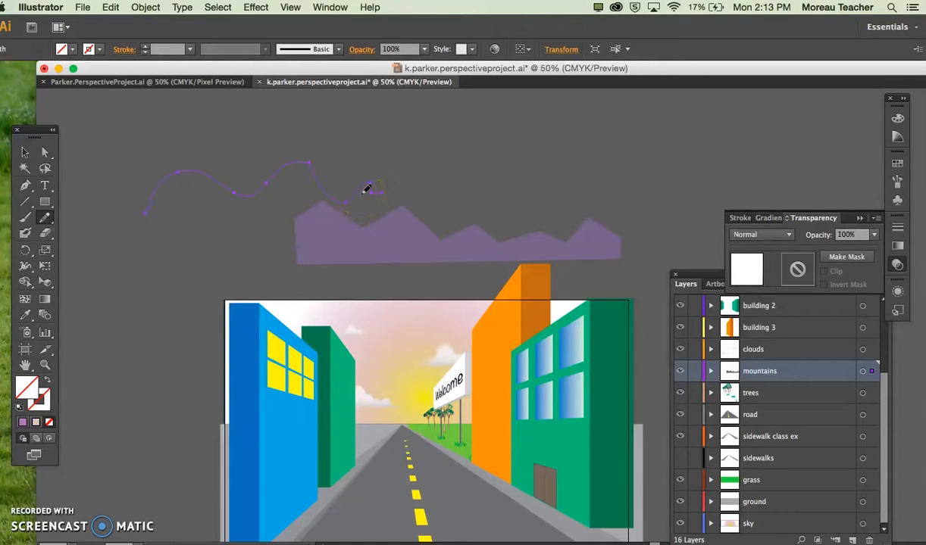
key("Delete")
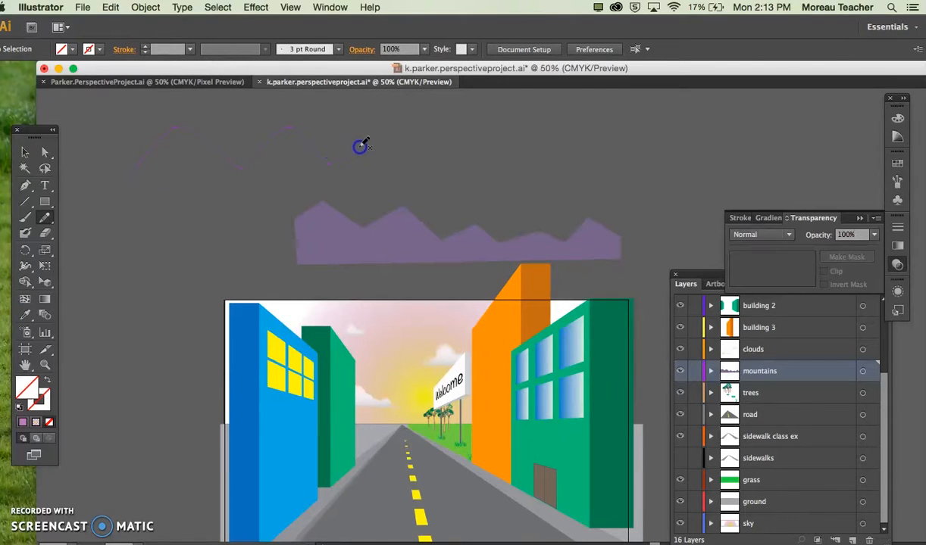
left_click_drag(360, 146, 388, 173)
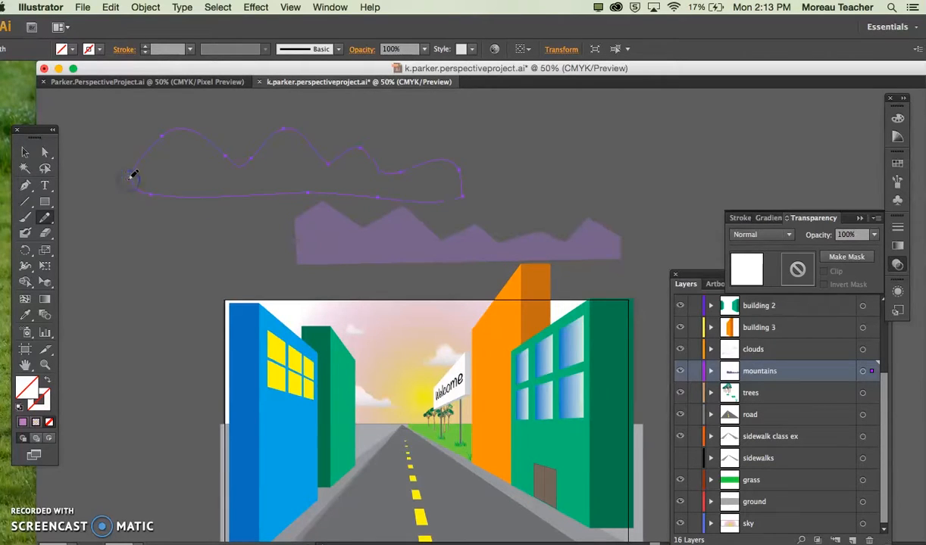
Step: Fill the rounded mountain outline with the purple sampled from the jagged mountain range using the Eyedropper tool
left_click(25, 152)
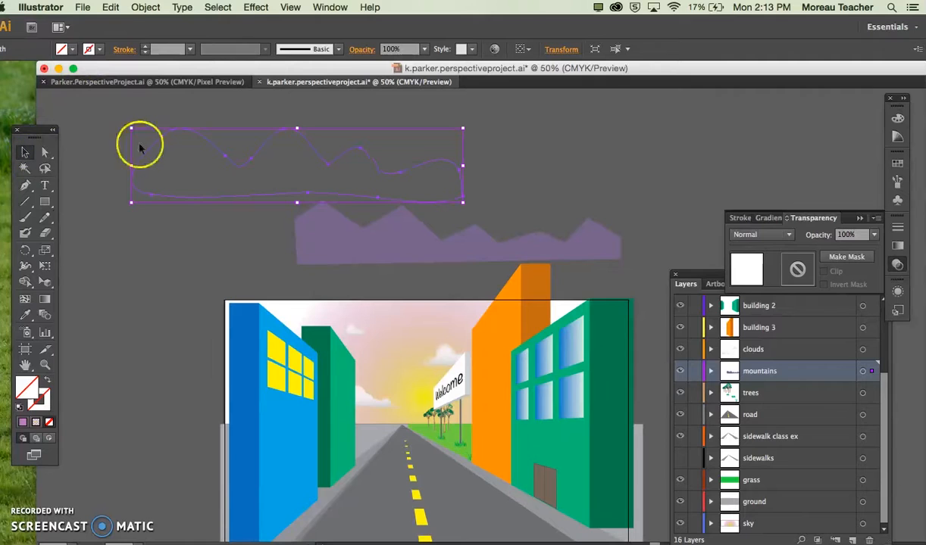
key("i")
left_click(319, 236)
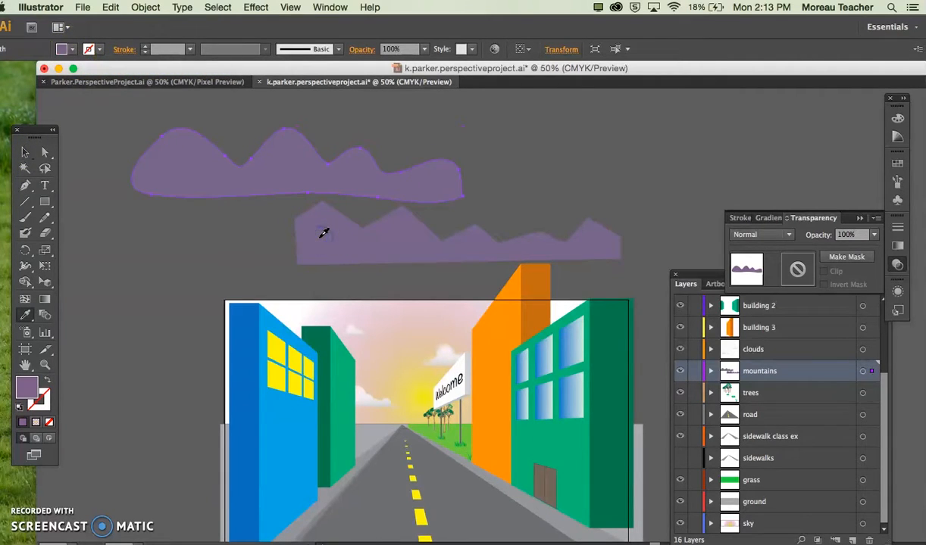
Step: Scale down the rounded purple mountain range against the horizon and place it back above the artboard
left_click(25, 151)
left_click_drag(192, 170, 303, 401)
left_click_drag(423, 403, 411, 407)
left_click_drag(557, 365, 476, 376)
left_click_drag(402, 418, 203, 171)
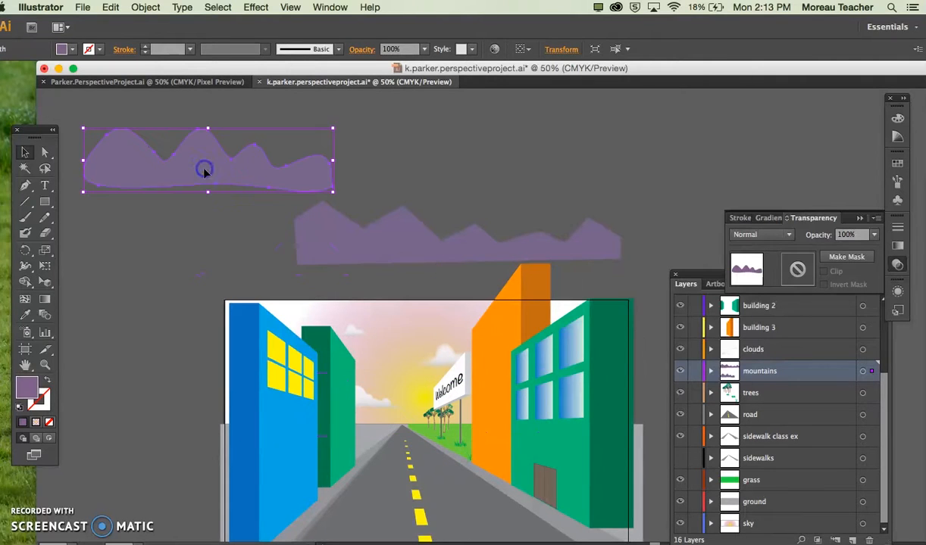
Step: Copy the jagged mountain range onto the horizon, scale the copy down slightly and position its peak between the buildings
left_click(340, 244)
left_click_drag(325, 265, 338, 407)
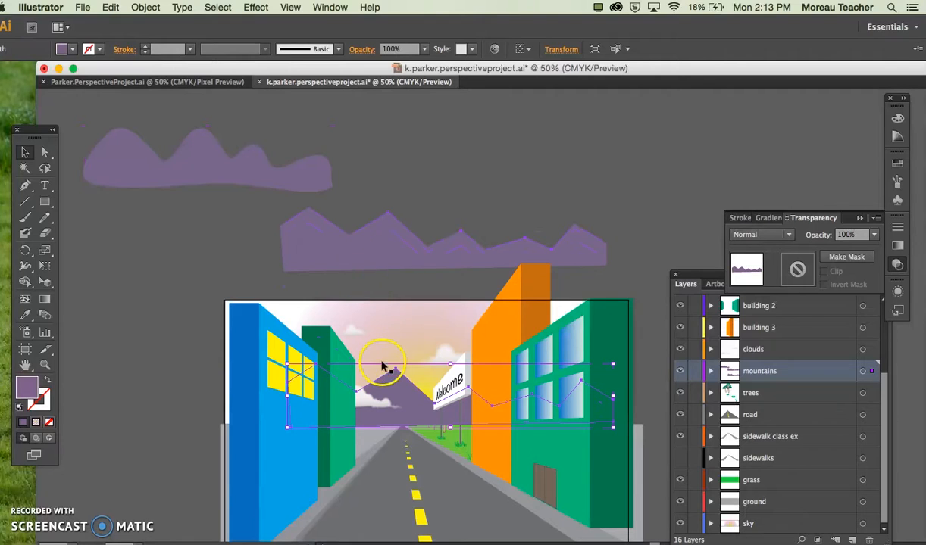
left_click_drag(613, 365, 578, 373)
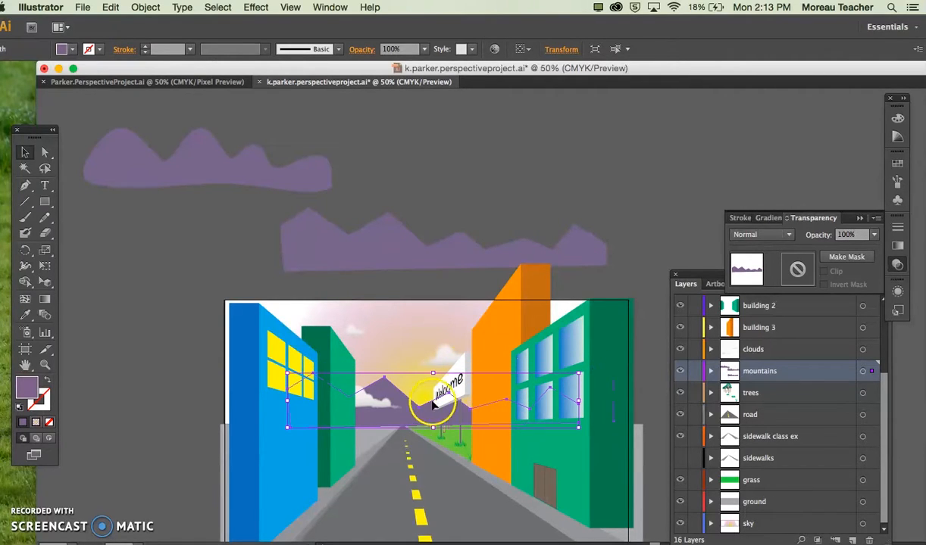
left_click_drag(419, 414, 432, 415)
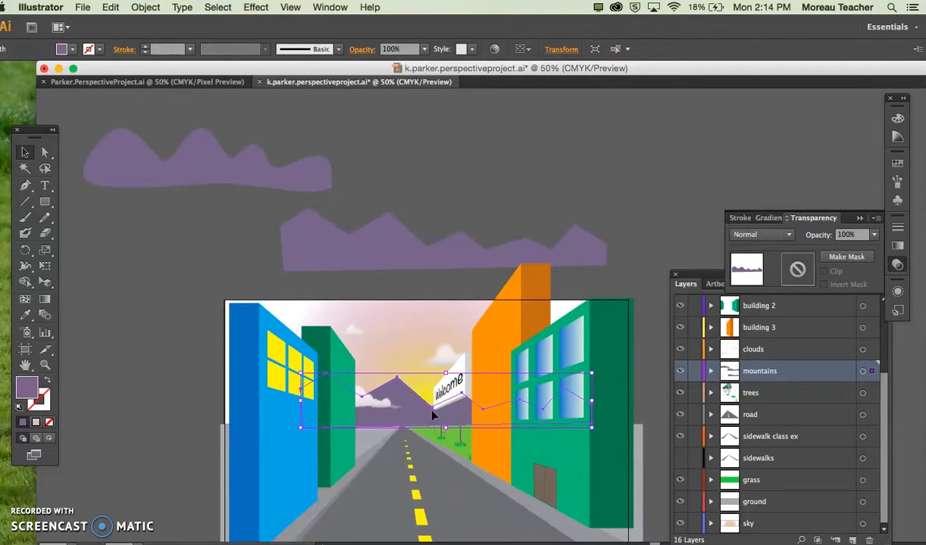
Step: Set the opacity of the jagged mountain copy on the horizon to 70%
left_click(874, 236)
left_click(884, 352)
left_click(660, 211)
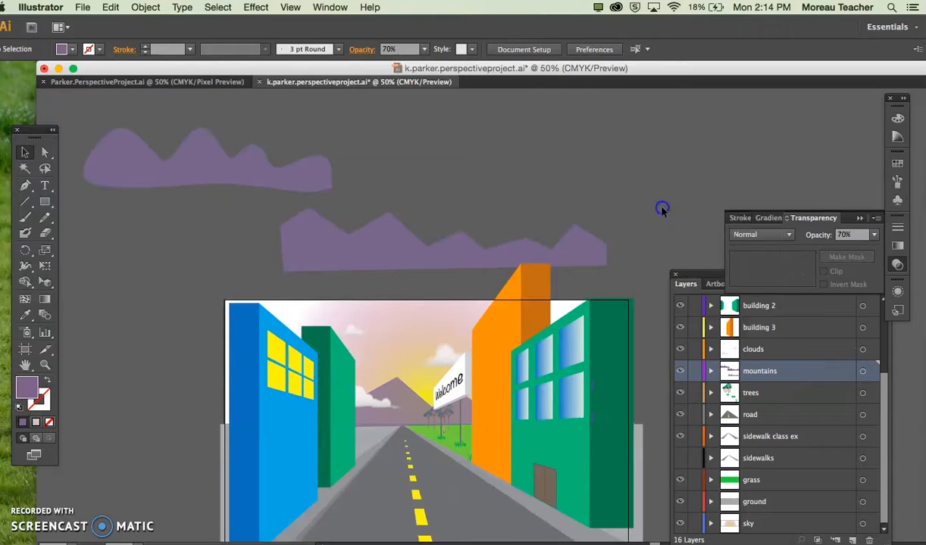
Step: Nudge the jagged mountain copy slightly upward so its base sits on the horizon line, and deselect it
left_click(404, 407)
key("Up")
key("Up")
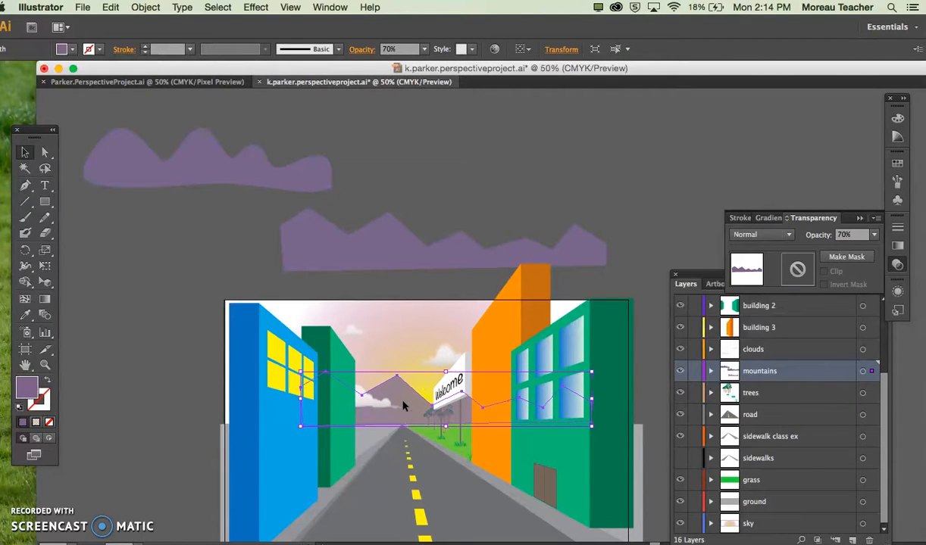
key("Up")
key("Down")
left_click(430, 428)
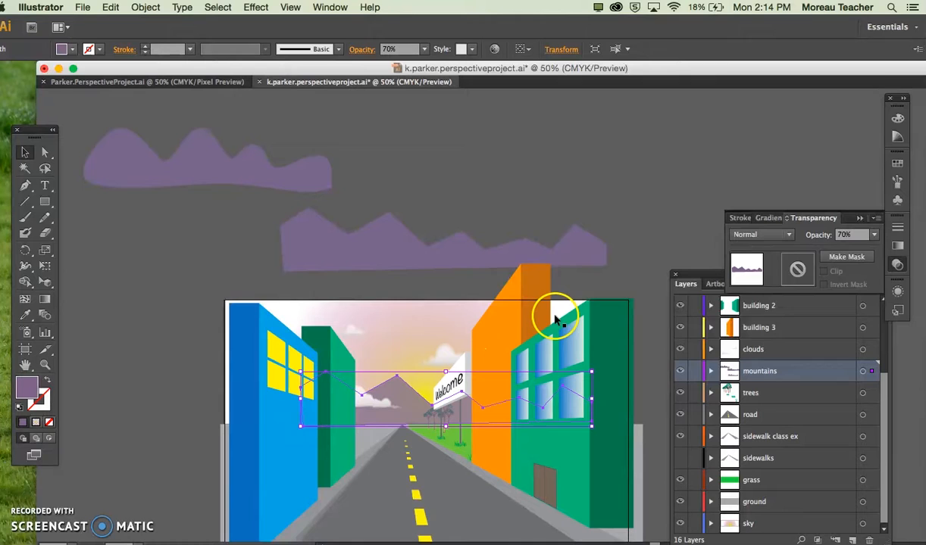
left_click(639, 211)
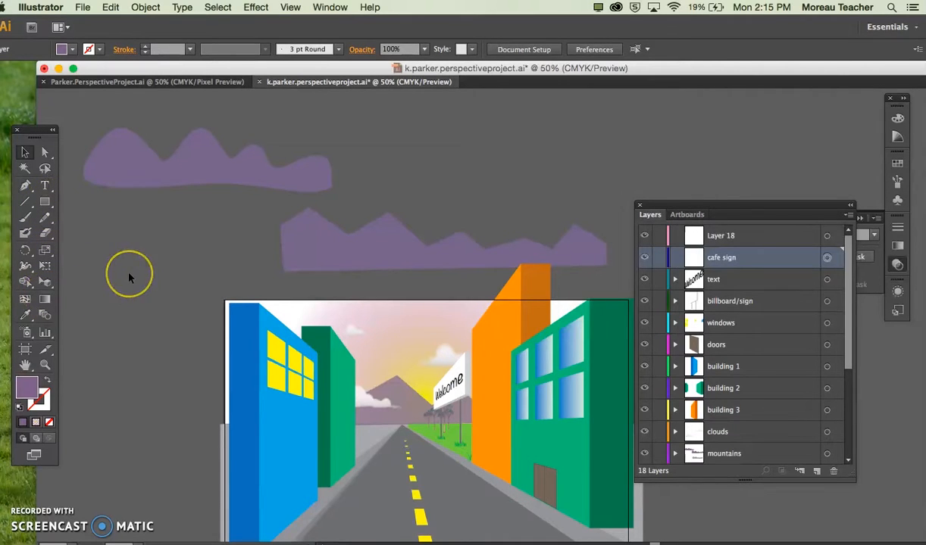
Step: With the perspective grid shown and no grid plane active, draw a narrow upright rectangle above the door on the cafe sign layer
key("shift+v")
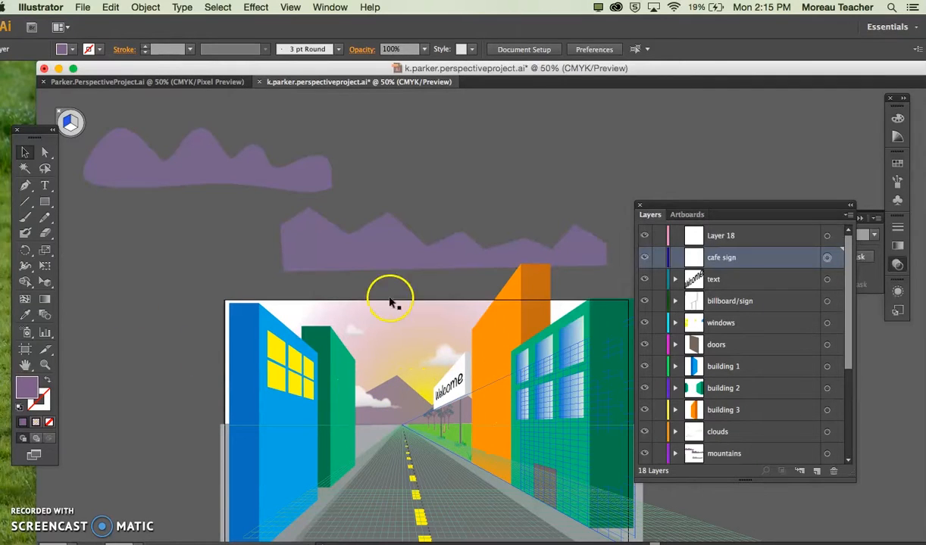
left_click(44, 202)
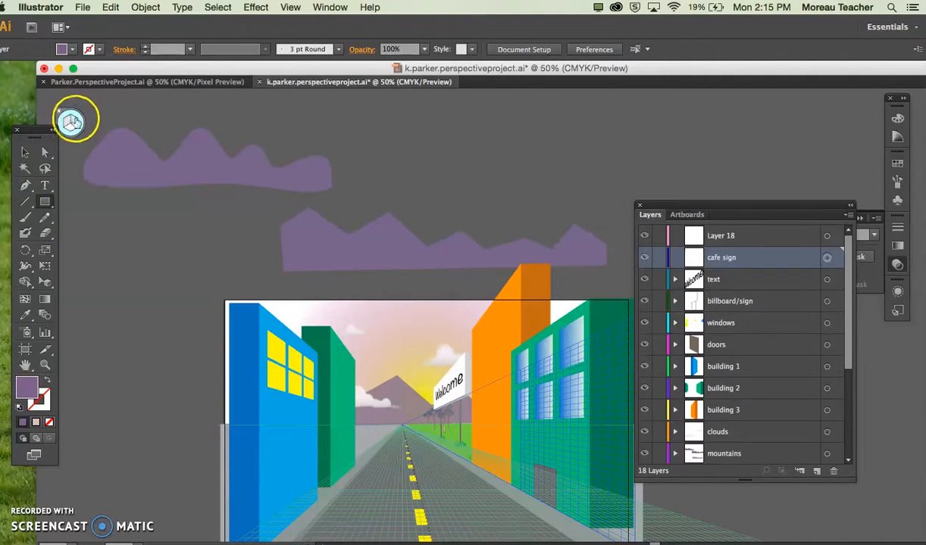
scroll(424, 303, "right", 5)
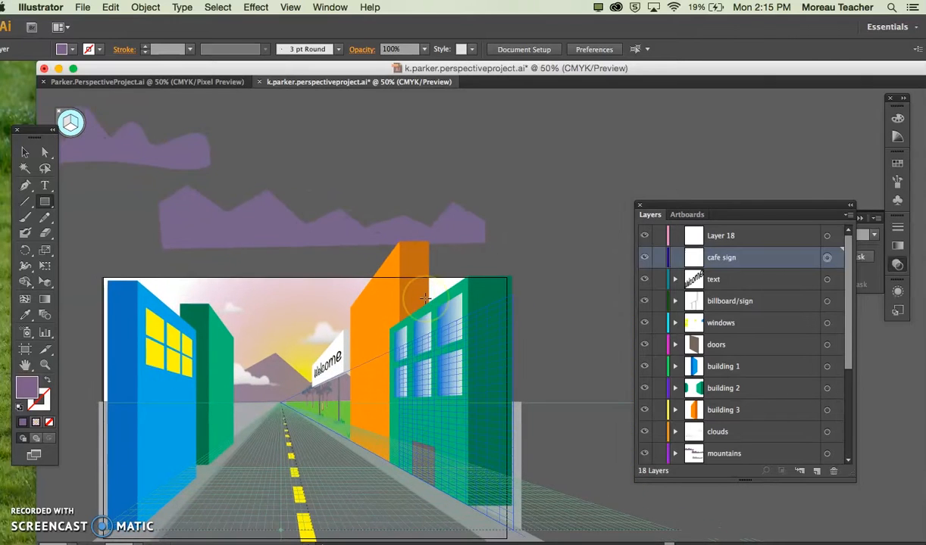
key("super+equal")
scroll(425, 299, "down", 5)
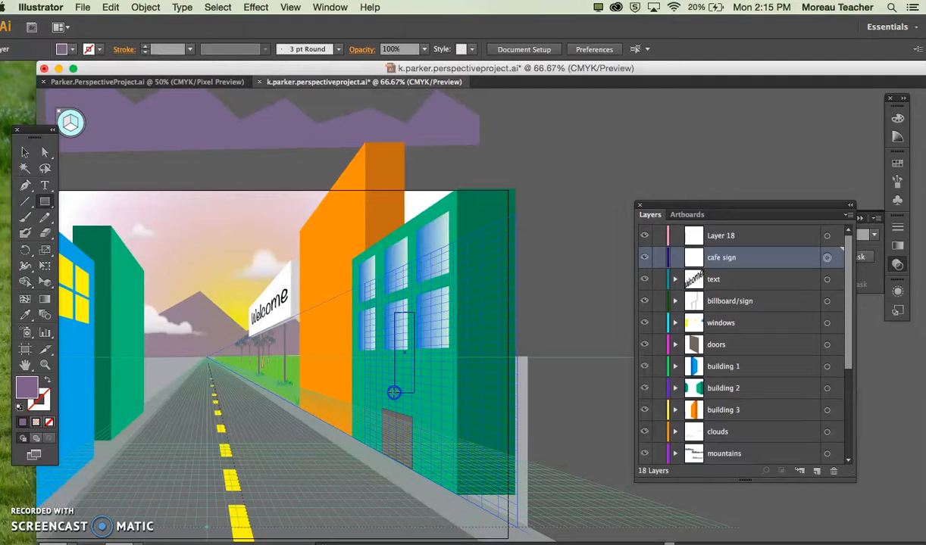
left_click_drag(394, 384, 393, 323)
left_click_drag(387, 268, 392, 364)
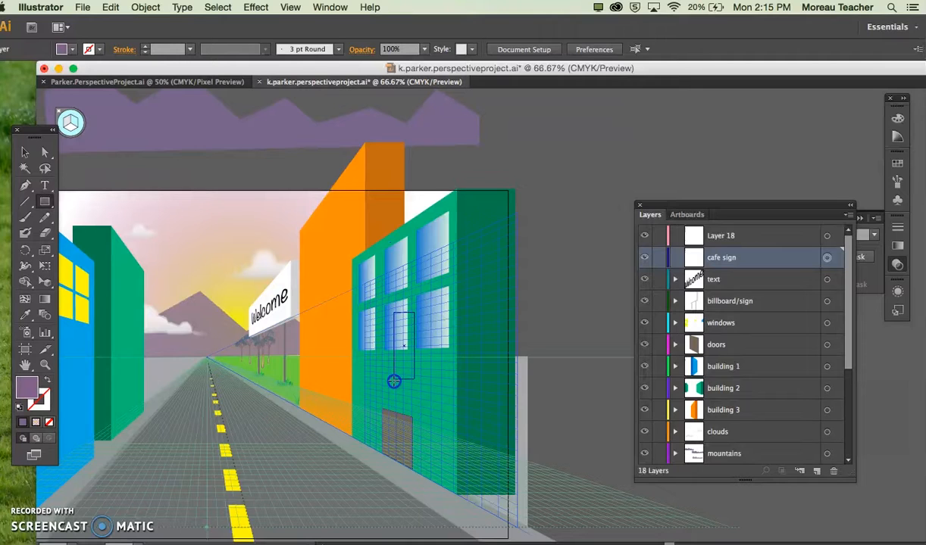
left_click_drag(395, 386, 394, 386)
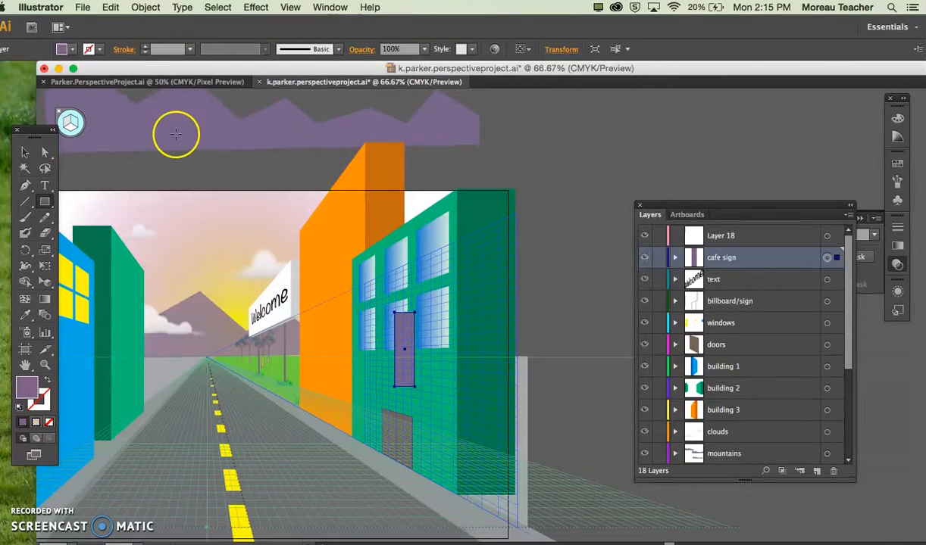
Step: Try several fill swatches on the cafe sign rectangle and keep the medium gray one
left_click(68, 49)
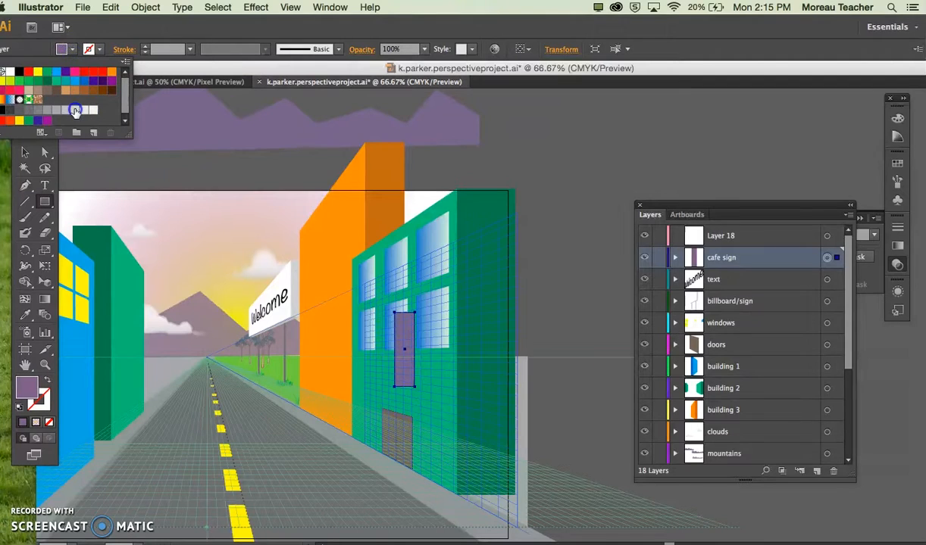
left_click(75, 111)
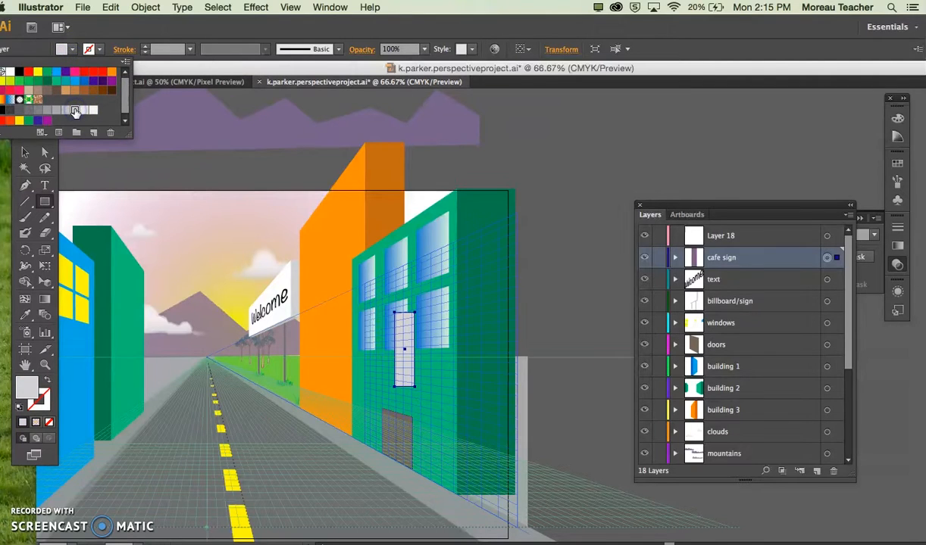
left_click(38, 73)
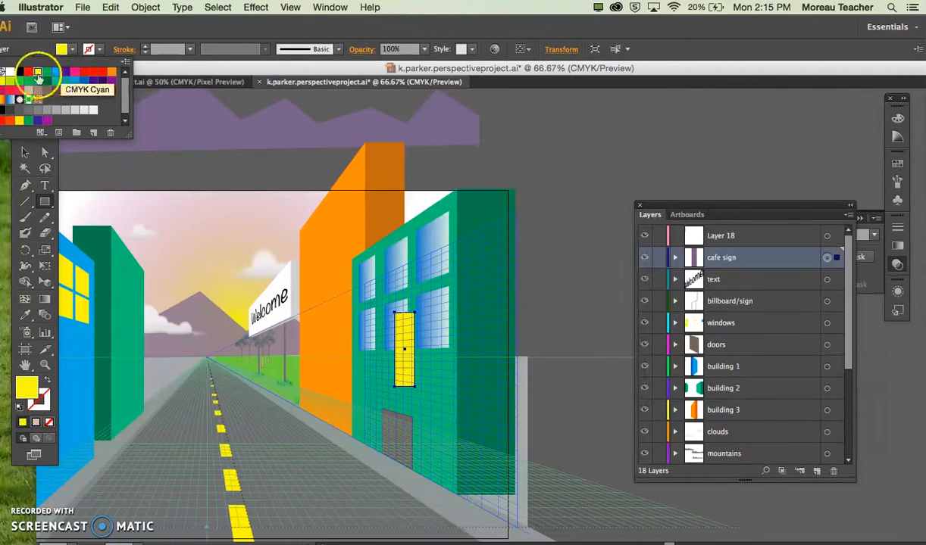
left_click(93, 112)
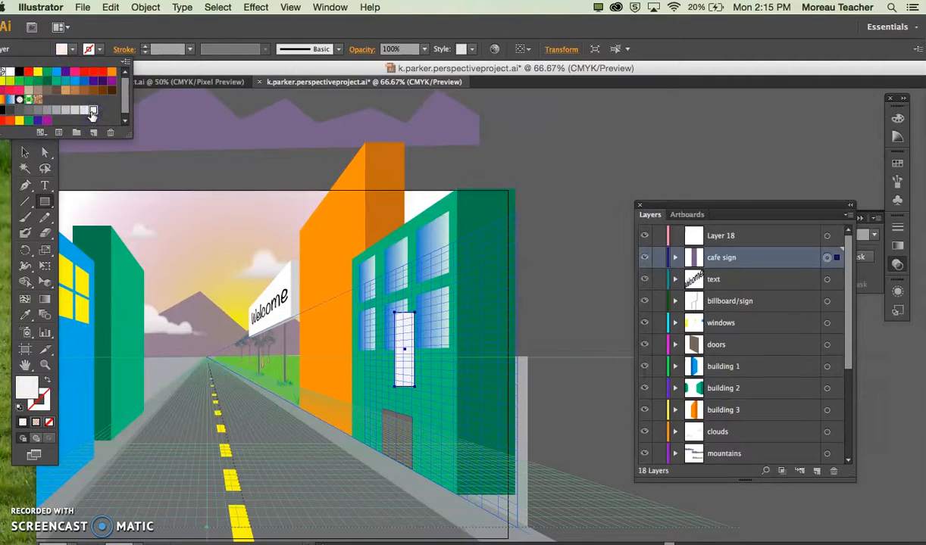
left_click(38, 110)
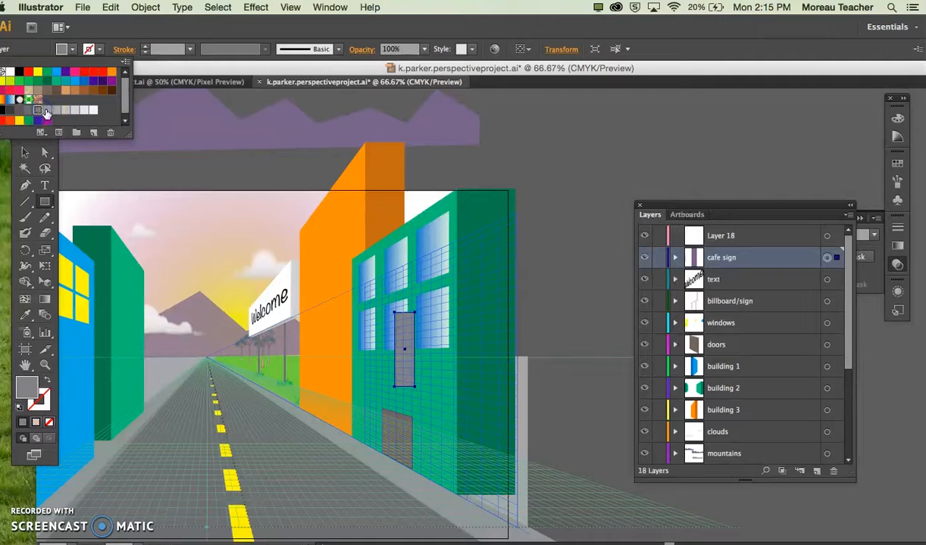
left_click(47, 110)
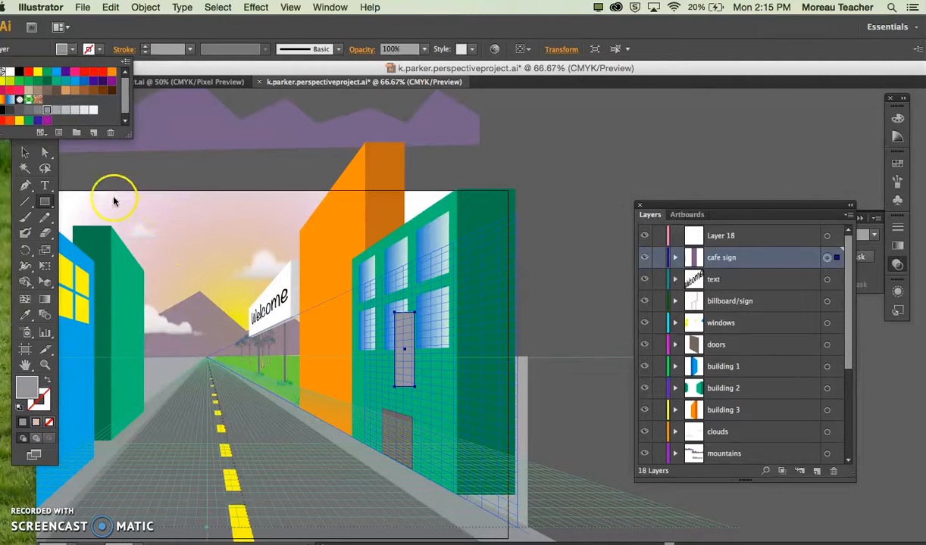
left_click(80, 183)
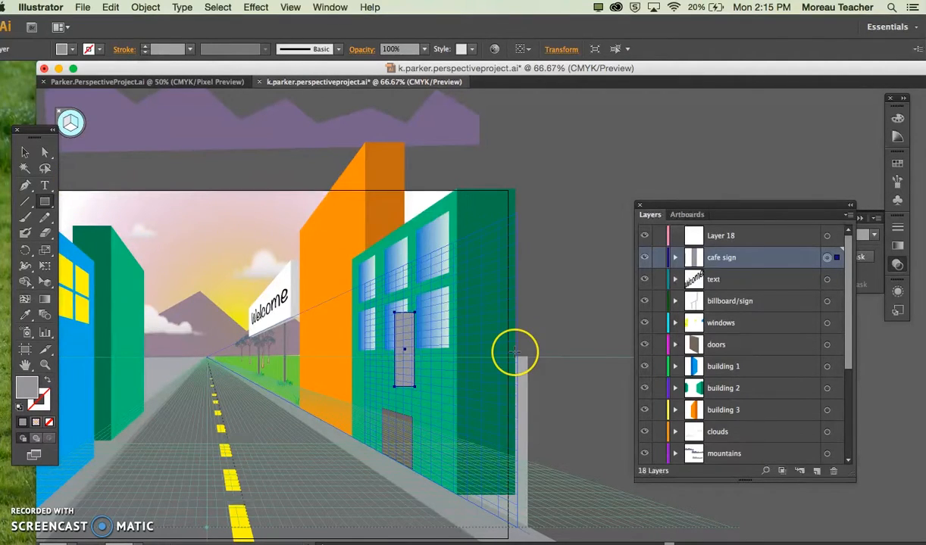
Step: Activate the left plane of the perspective grid for the side of the cafe sign
key("super+equal")
key("super+equal")
key("super+equal")
scroll(514, 352, "left", 3)
scroll(514, 353, "left", 3)
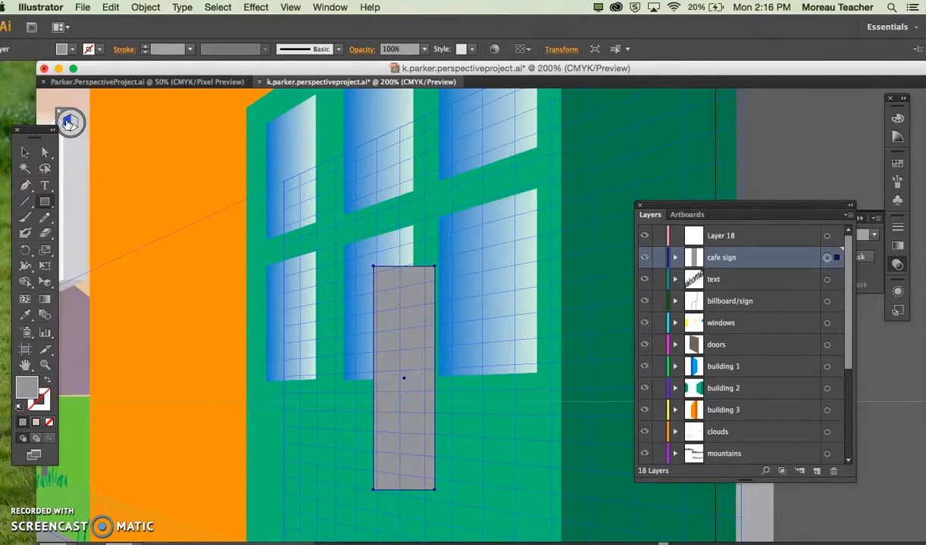
left_click(72, 49)
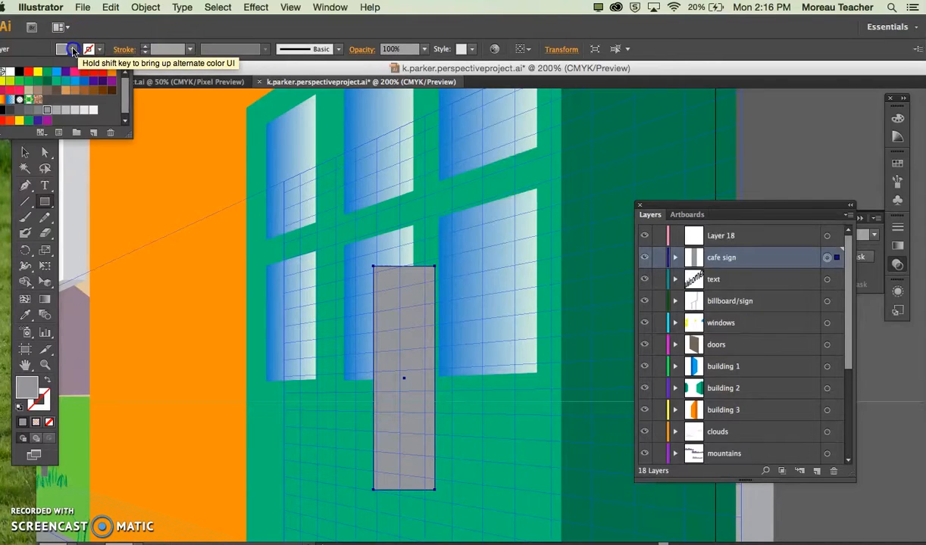
left_click(38, 110)
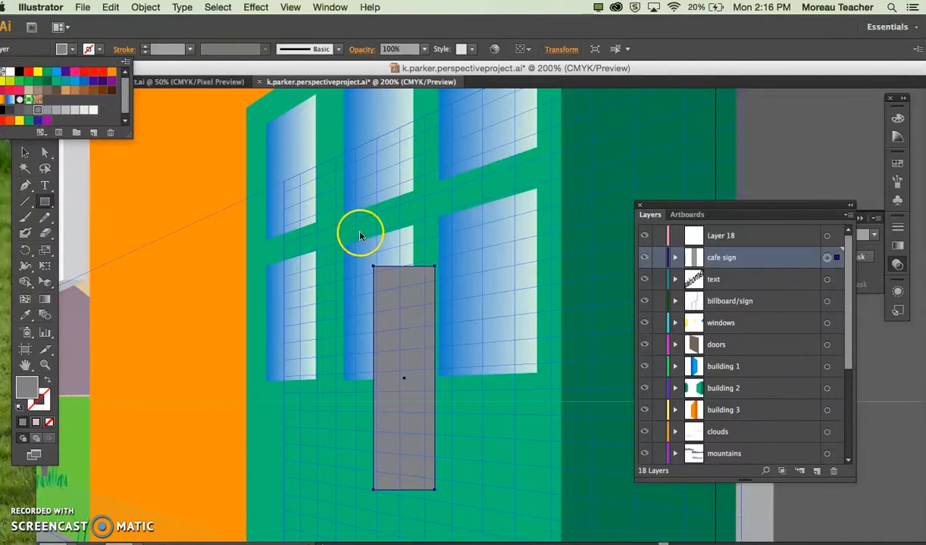
left_click(361, 236)
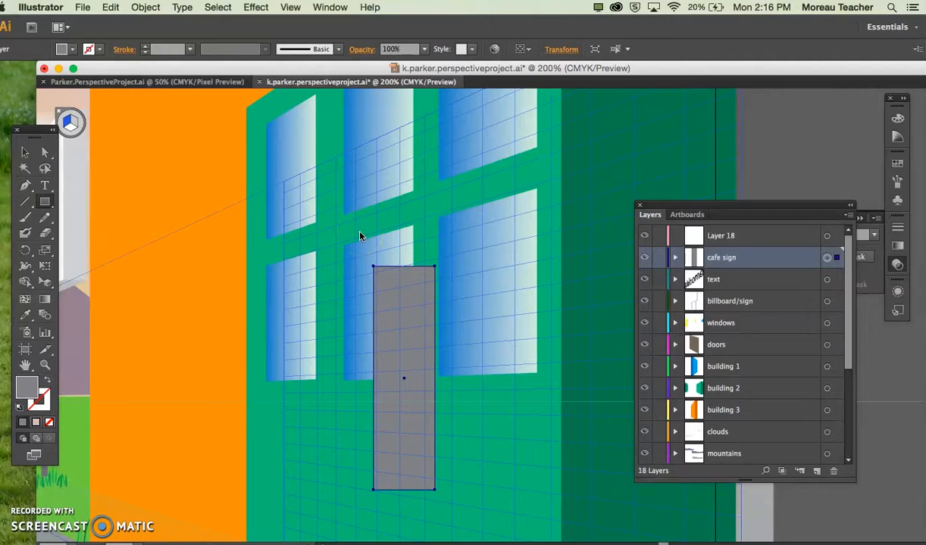
key("super+z")
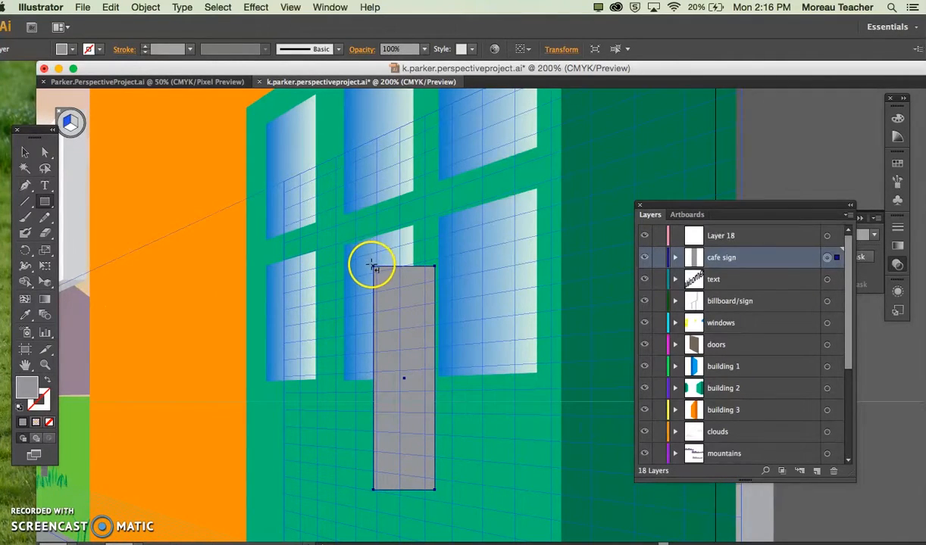
Step: Draw a thin side strip in perspective along the gray sign's street-facing edge, about 13 pt wide and 283 pt high
left_click(368, 271)
left_click_drag(364, 308, 356, 363)
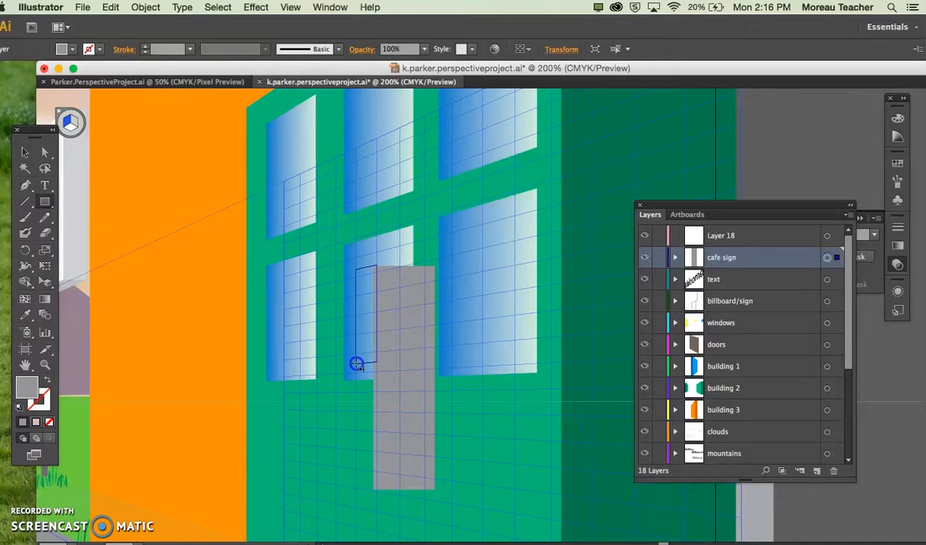
left_click_drag(356, 421, 367, 488)
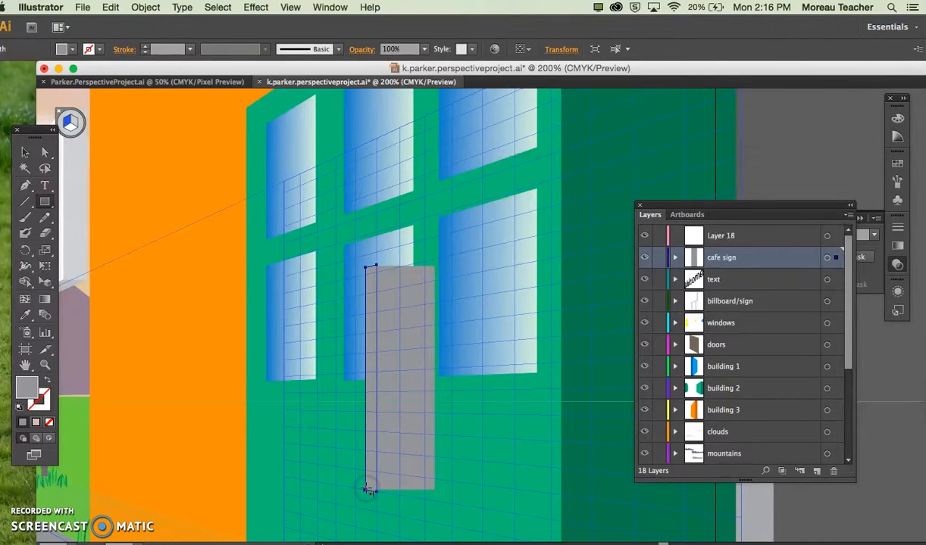
Step: Fill the cafe sign's side strip with the darker gray swatch C=0 M=0 Y=0 K=60 and deselect it
left_click(72, 49)
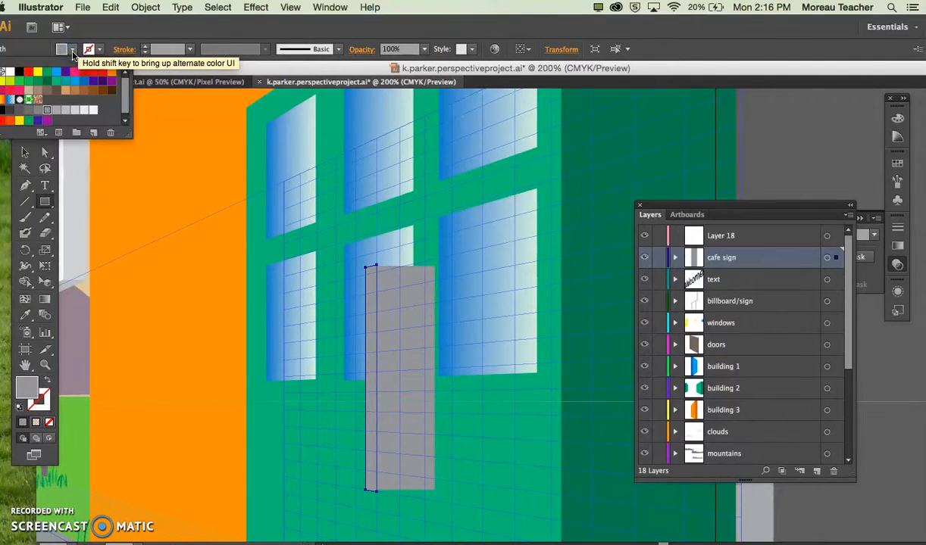
left_click(38, 110)
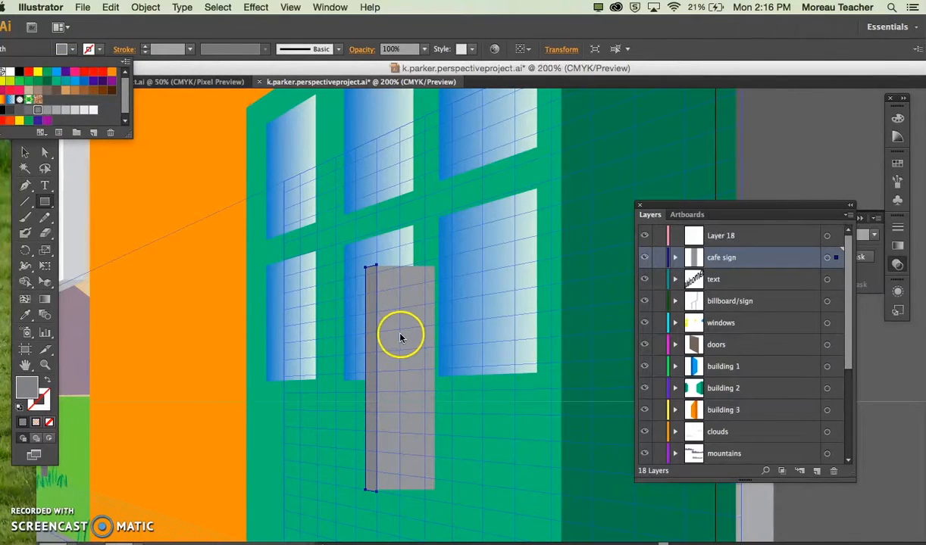
left_click(112, 166)
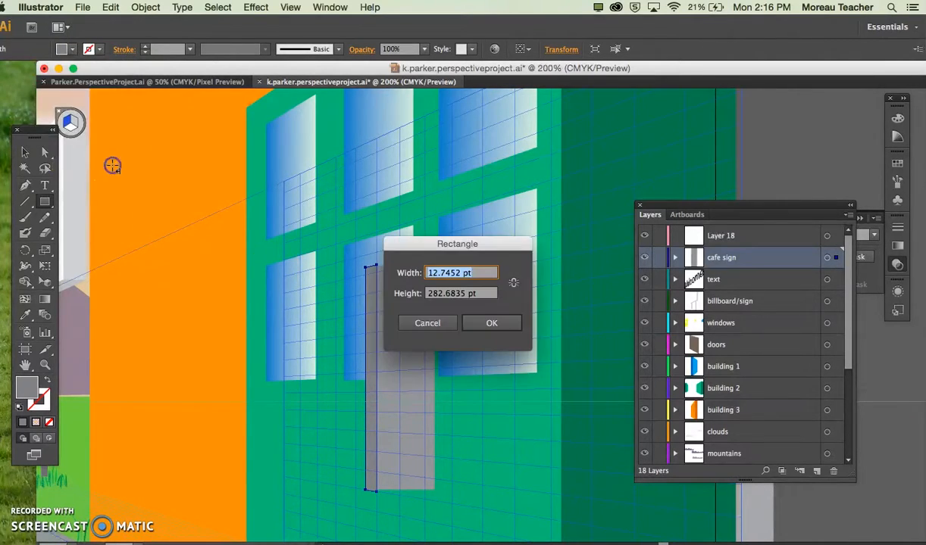
left_click(419, 324)
key("v")
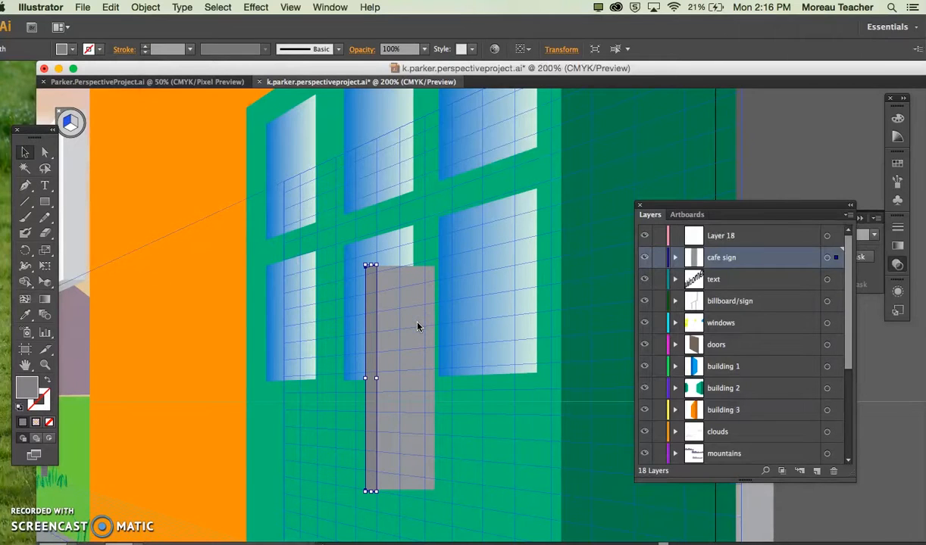
left_click(201, 180)
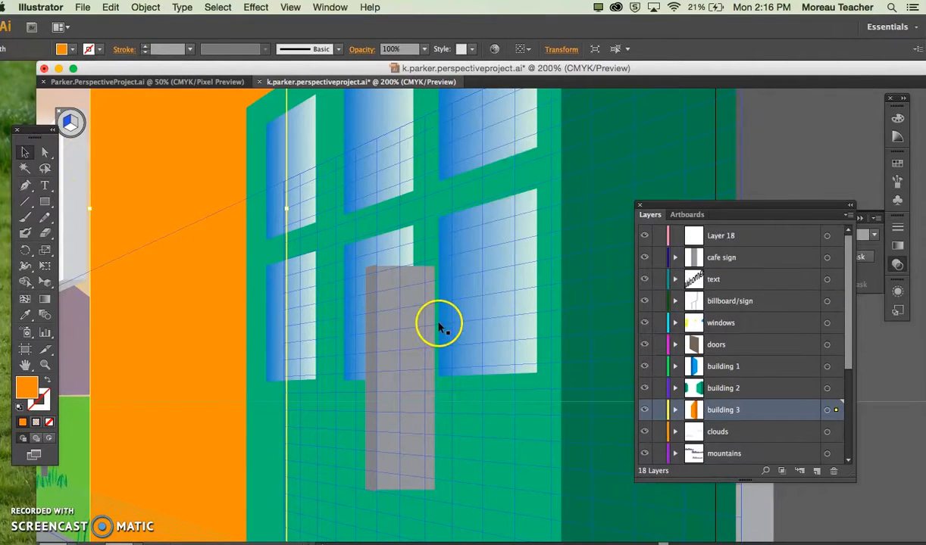
Step: Resize the cafe sign's darker side strip so its inner upper corner meets the front panel's top edge
key("super+equal")
key("super+equal")
key("super+equal")
key("super+equal")
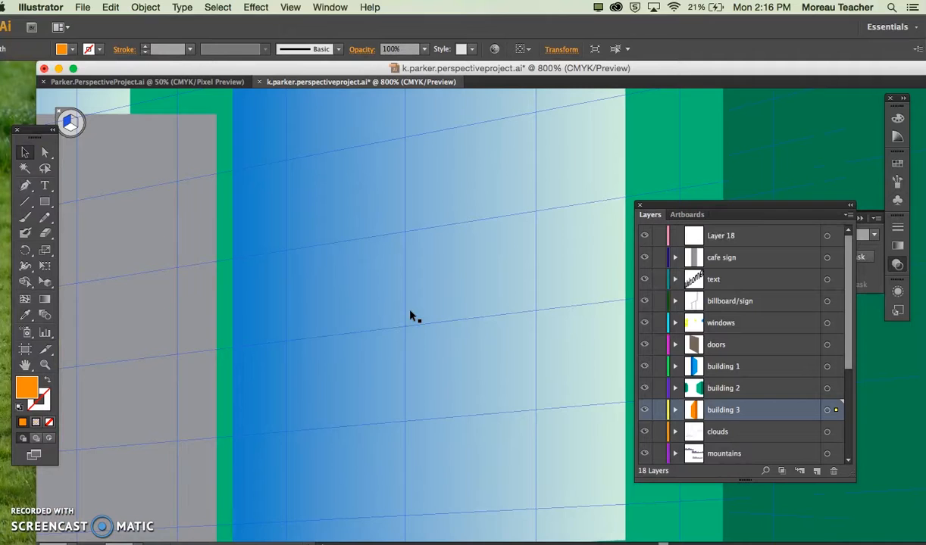
scroll(414, 317, "up", 4)
left_click(252, 252)
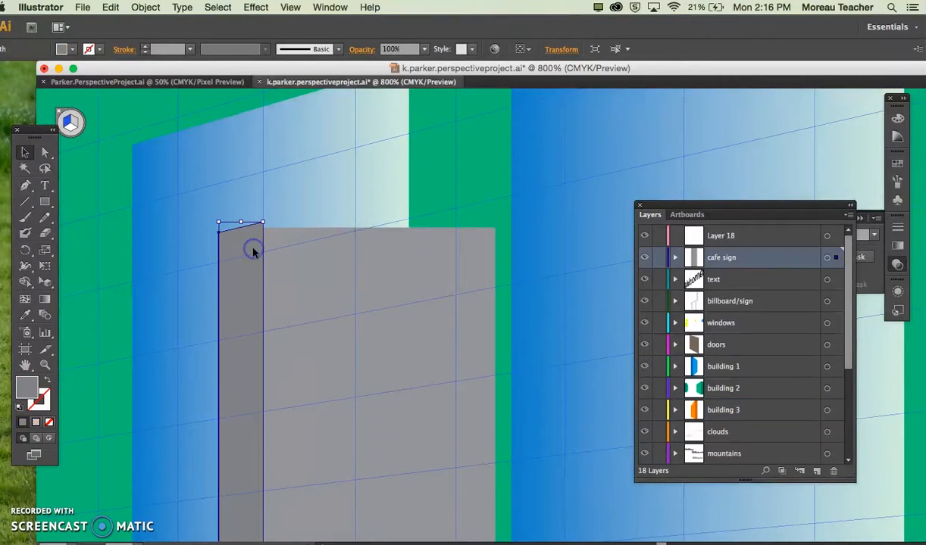
left_click_drag(263, 222, 263, 228)
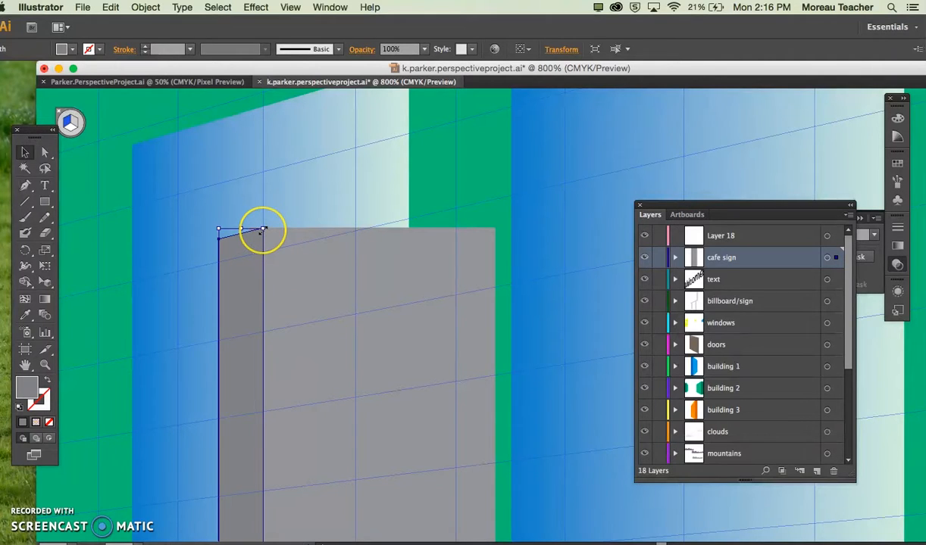
Step: Try to move the side strip's lower corner to match the front panel's bottom edge, and undo the change
key("shift+v")
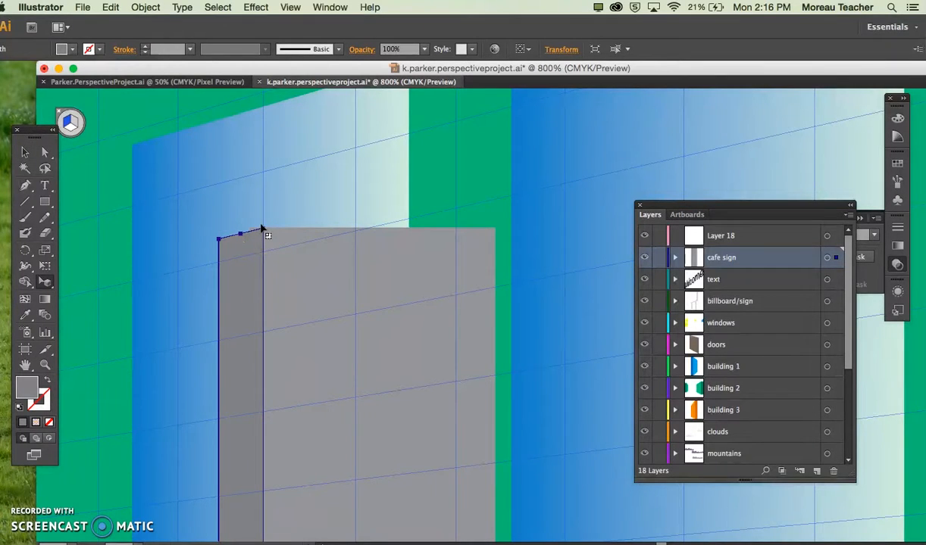
scroll(302, 271, "down", 10)
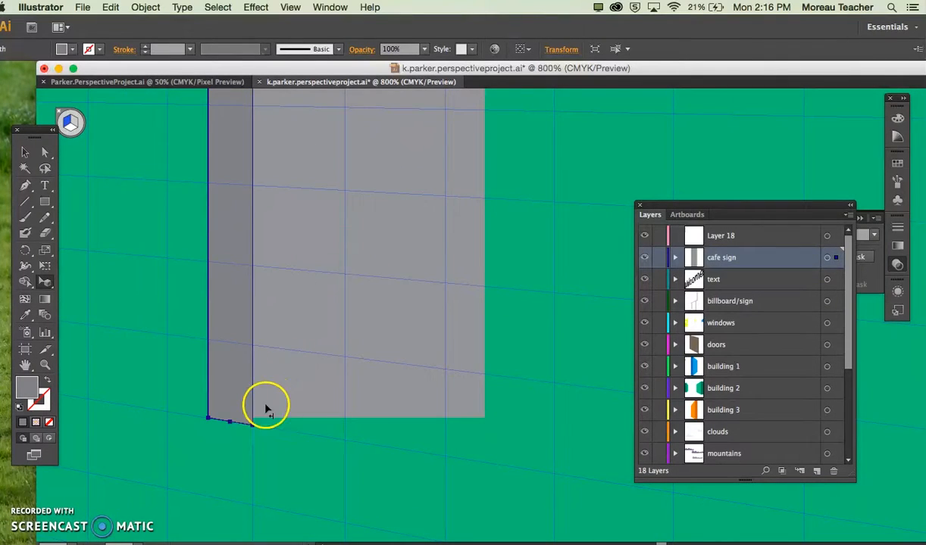
left_click(252, 425)
left_click_drag(251, 417, 253, 426)
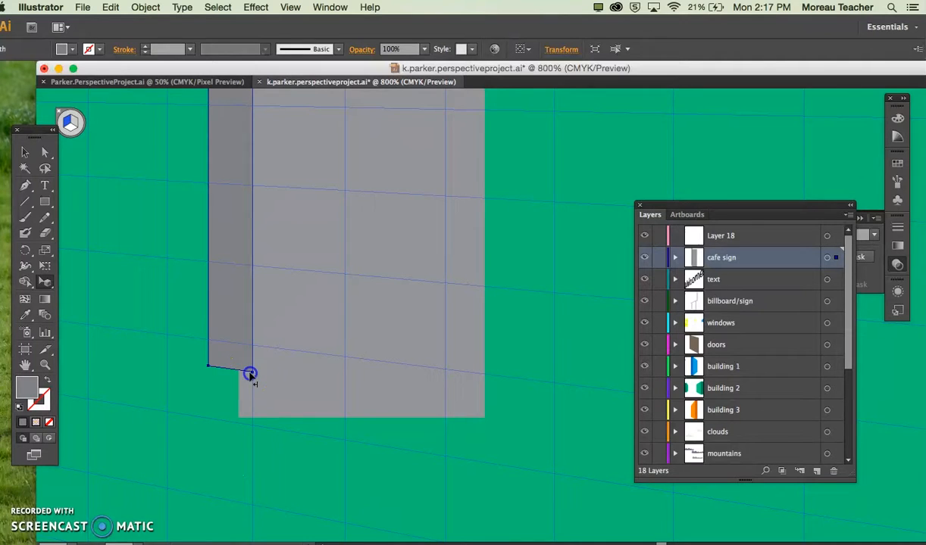
key("super+z")
key("super+minus")
key("super+minus")
key("super+minus")
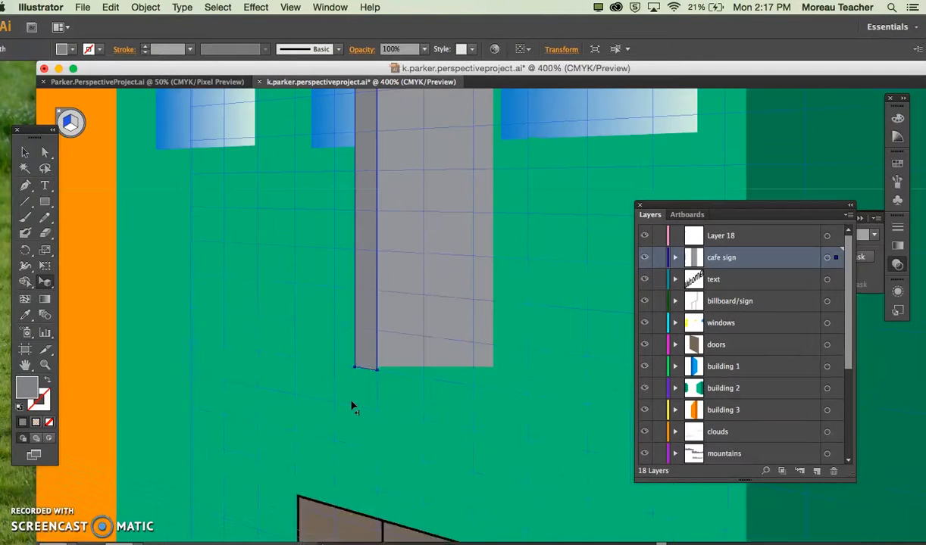
Step: Activate the ground plane of the perspective grid and hide the grid
scroll(497, 304, "up", 5)
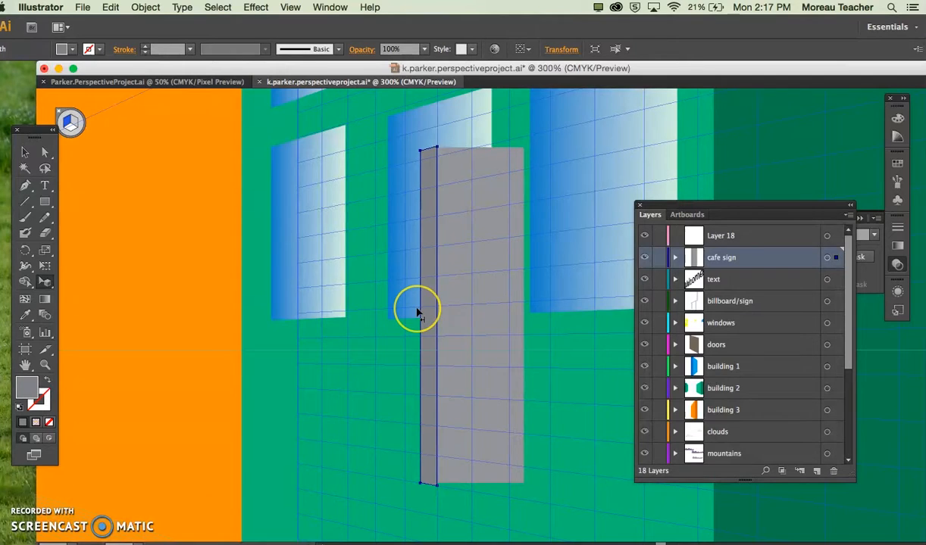
key("super+minus")
key("super+minus")
key("super+minus")
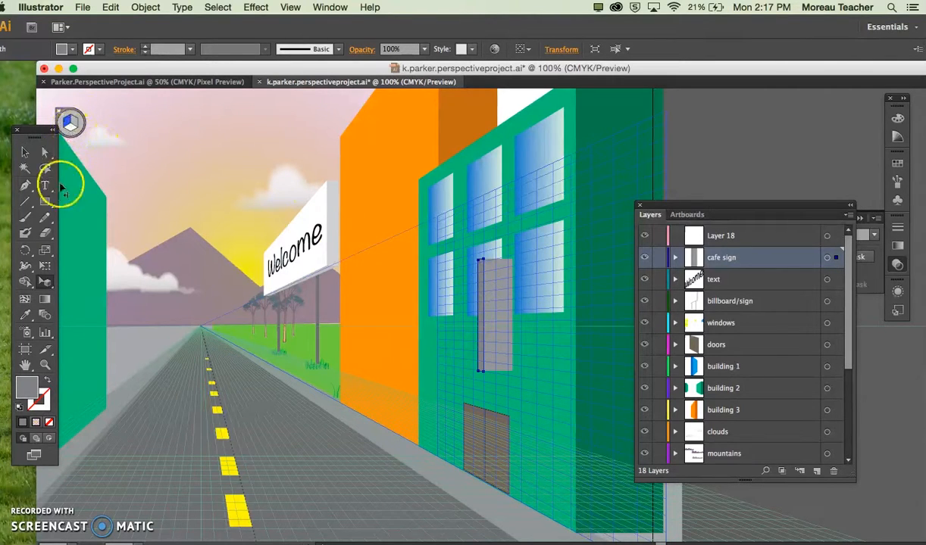
left_click(69, 124)
left_click(70, 129)
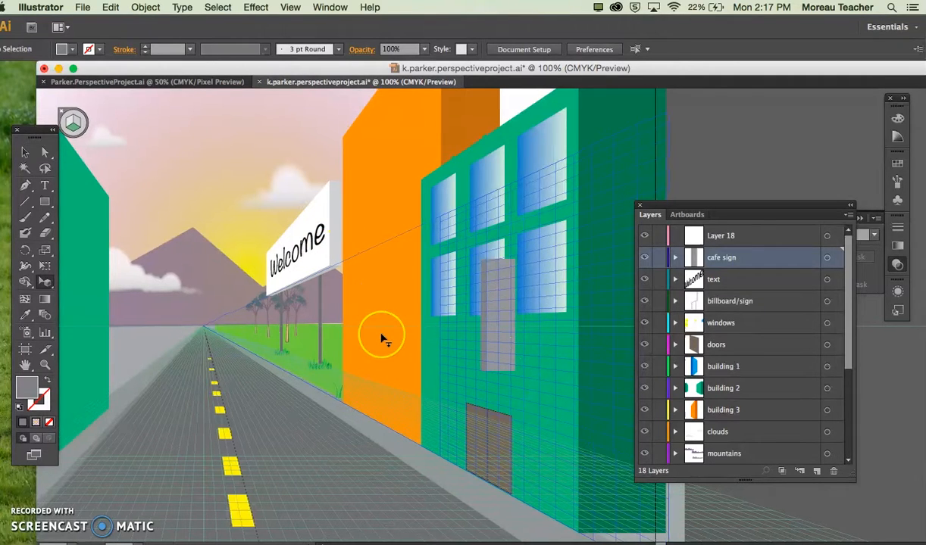
scroll(381, 339, "left", 4)
scroll(381, 338, "right", 2)
scroll(382, 338, "down", 2)
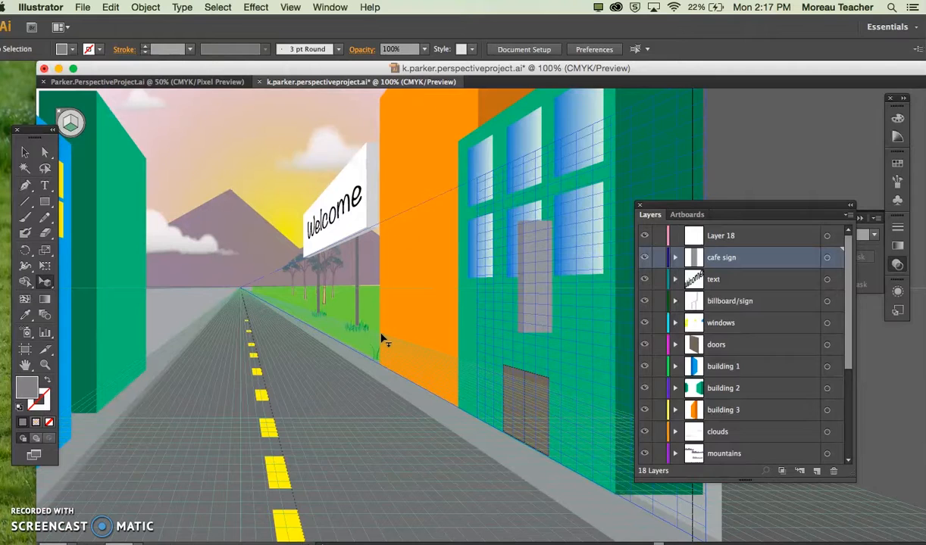
key("super+shift+i")
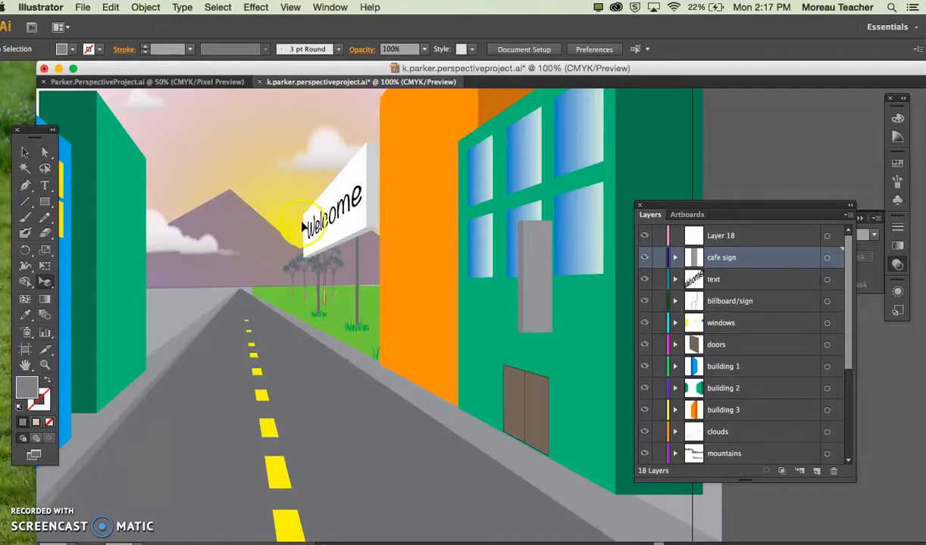
Step: Add the vertical text "cafe" on the front of the gray sign
left_click(44, 187)
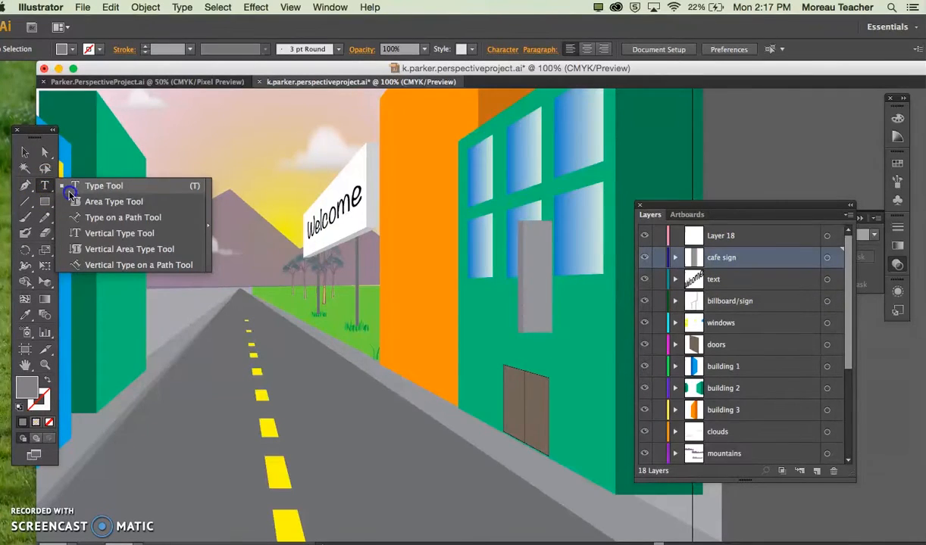
left_click(79, 232)
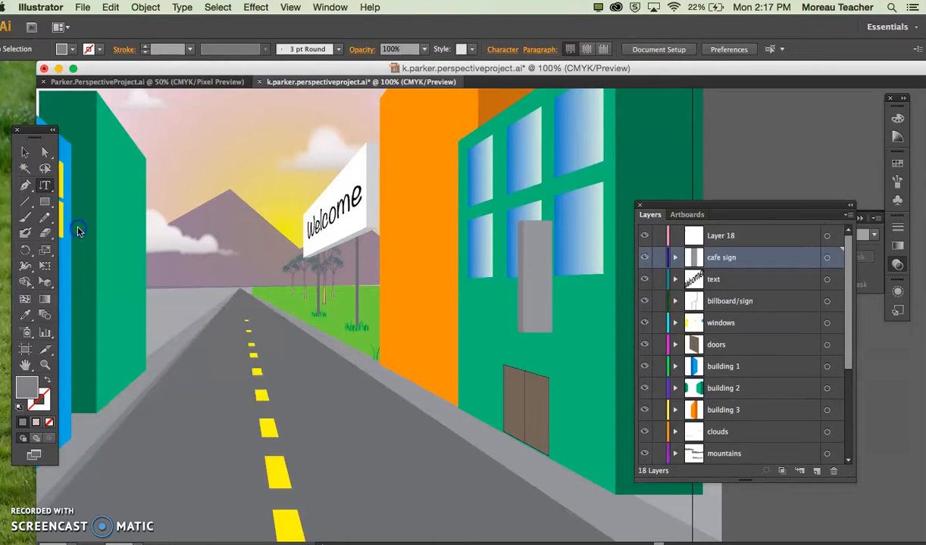
left_click(533, 234)
type("Cafe")
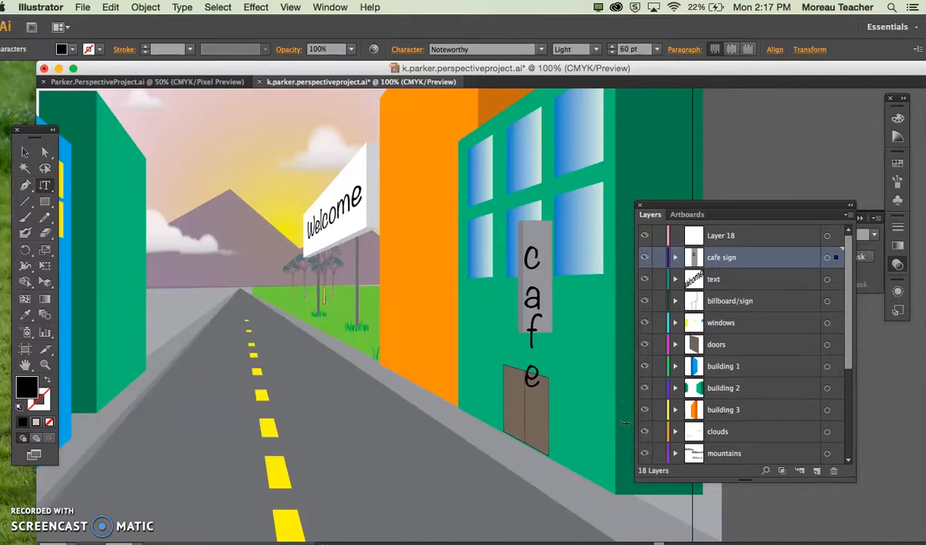
key("Escape")
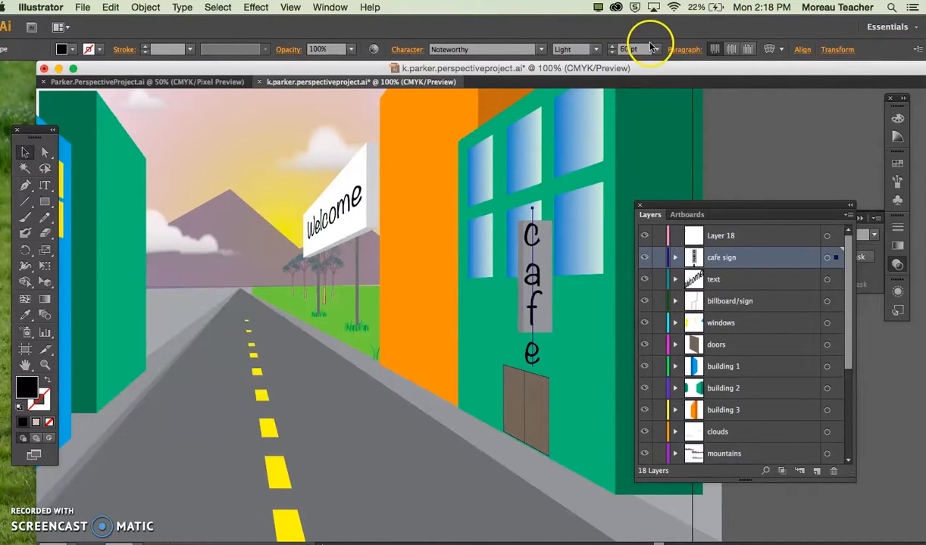
Step: Format the cafe lettering as 36 pt Optima and position it within the front of the gray sign
left_click_drag(656, 49, 674, 226)
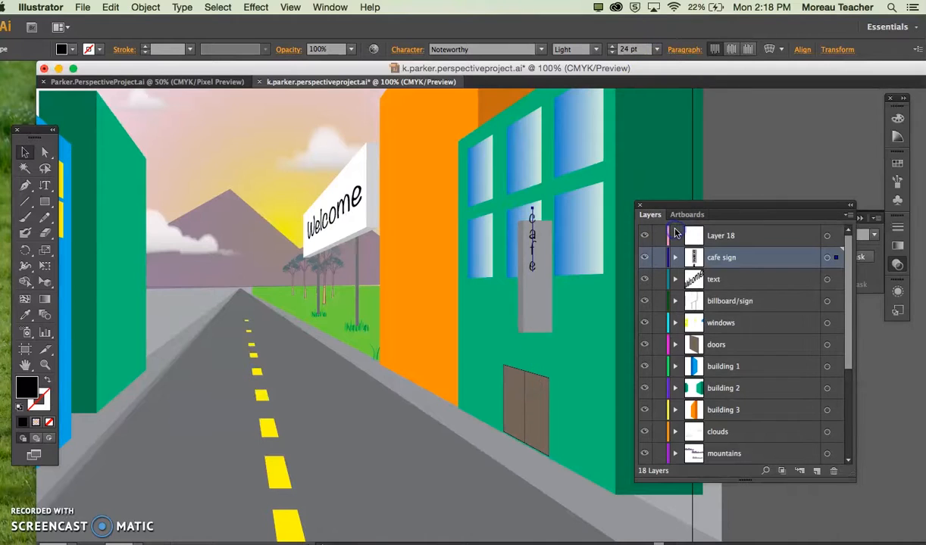
left_click_drag(532, 237, 535, 282)
left_click_drag(656, 49, 672, 244)
left_click_drag(533, 273, 533, 273)
left_click(541, 50)
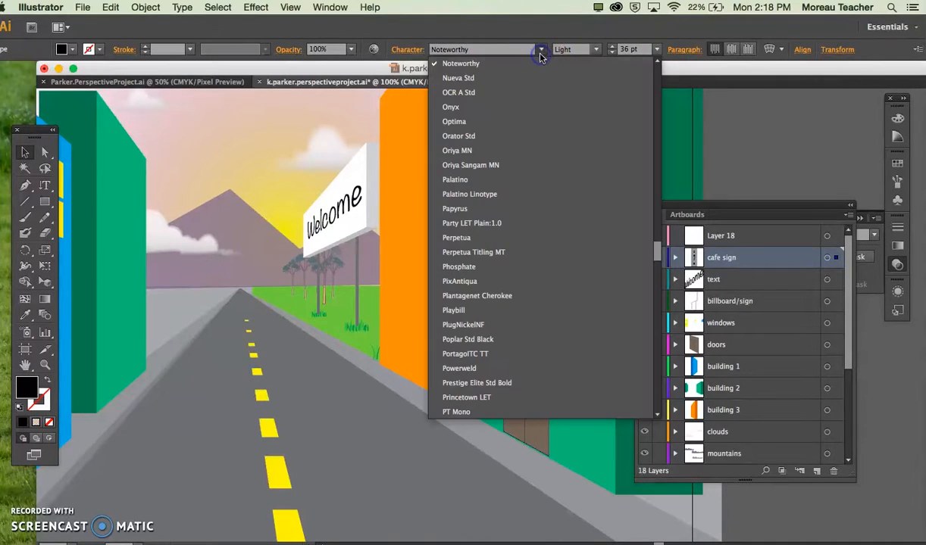
left_click(517, 121)
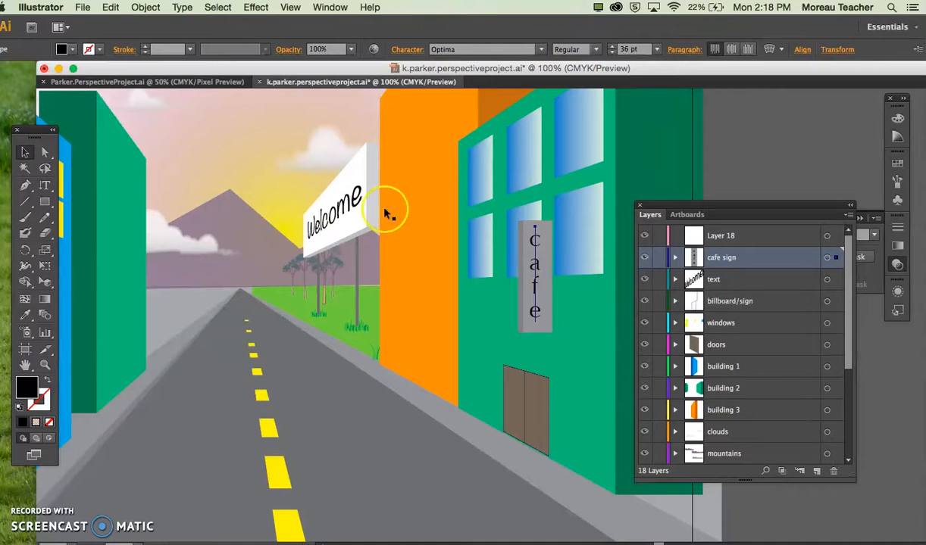
left_click(372, 324)
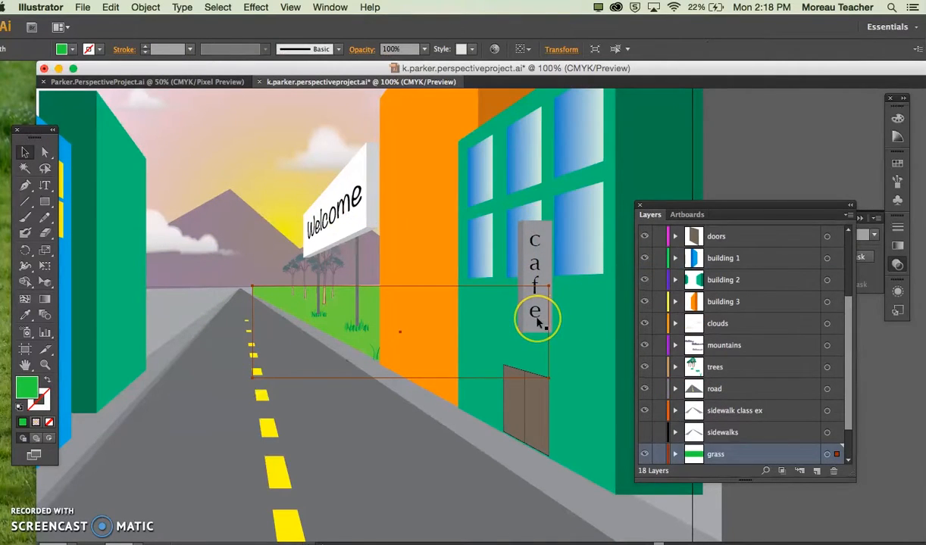
Step: Save the street scene over the existing Adobe Illustrator file on the Desktop, using the Illustrator CS6 version
key("super+minus")
key("super+minus")
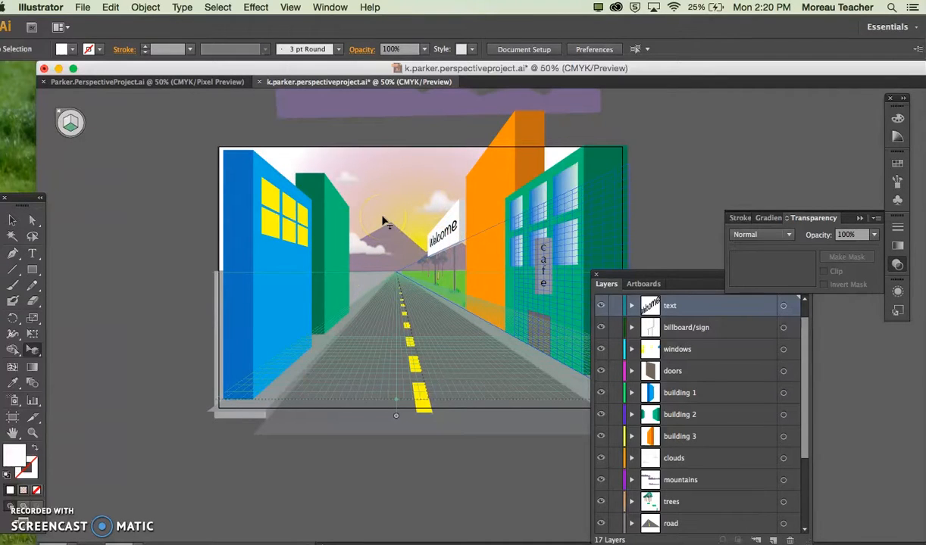
scroll(383, 222, "up", 3)
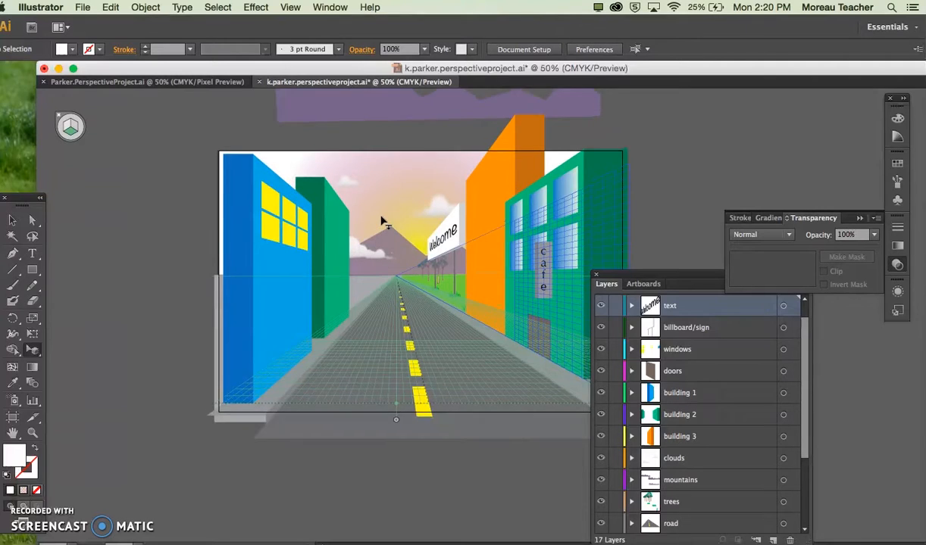
left_click(83, 7)
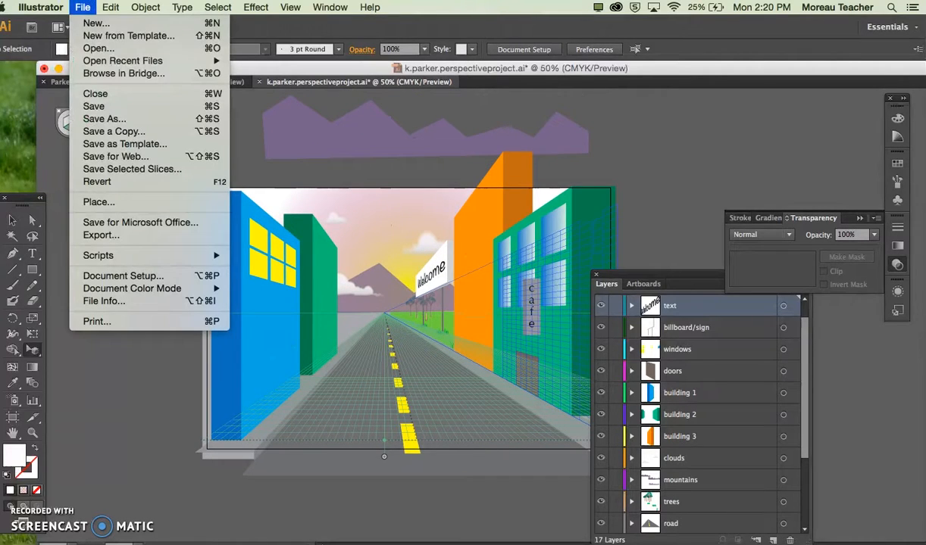
left_click(89, 119)
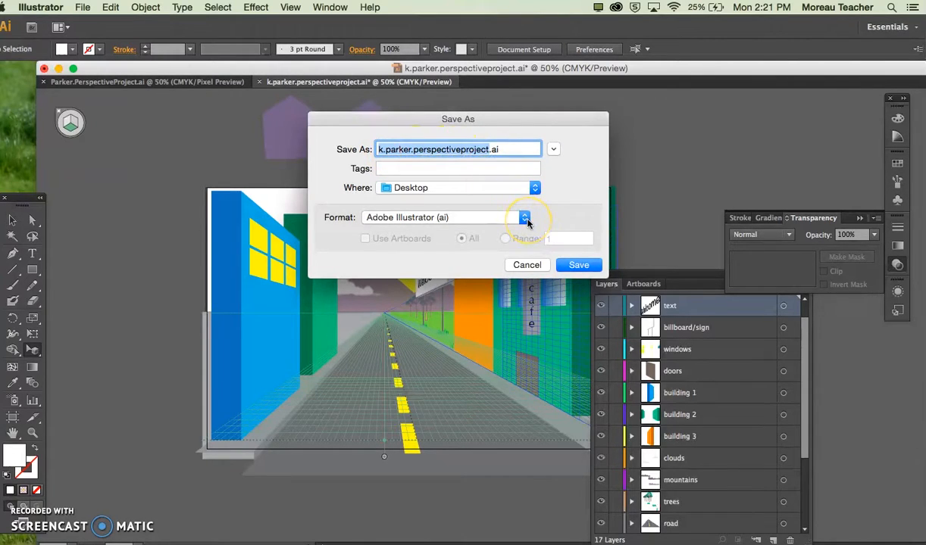
left_click(568, 265)
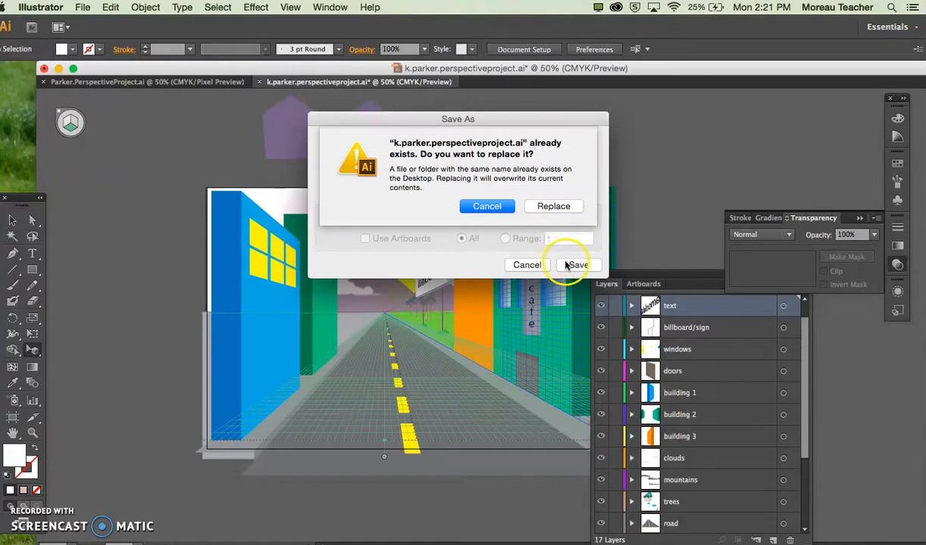
left_click(554, 204)
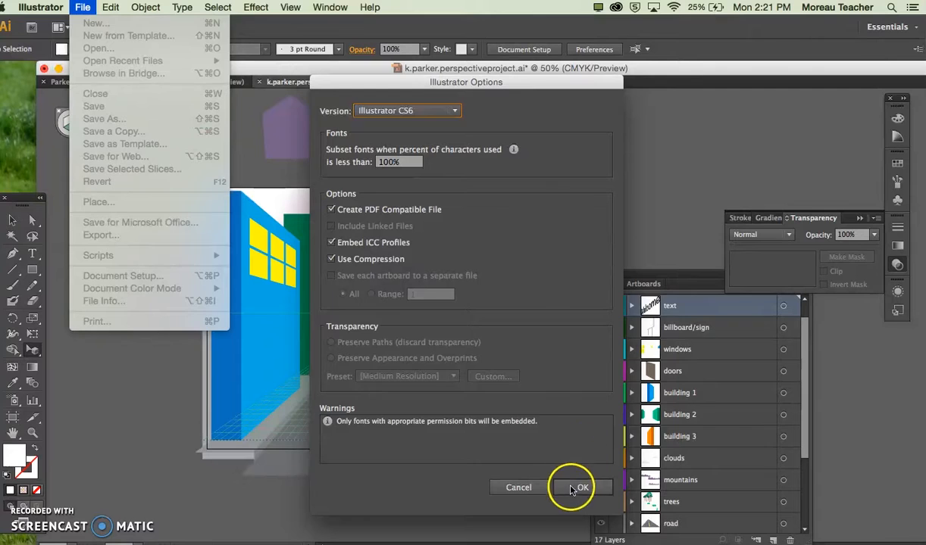
left_click(573, 488)
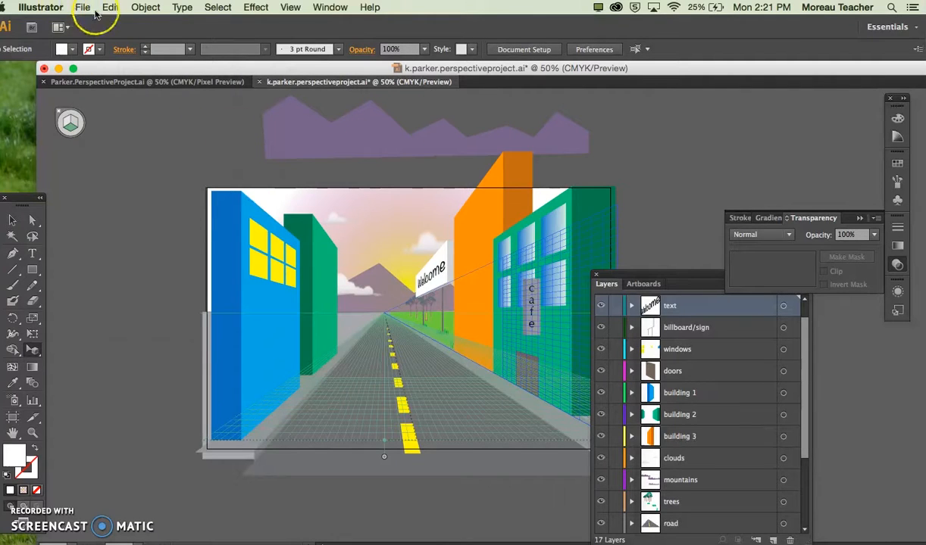
Step: Save a copy of the scene on the Desktop as an Adobe PDF with the [Illustrator Default] preset
key("super+shift+s")
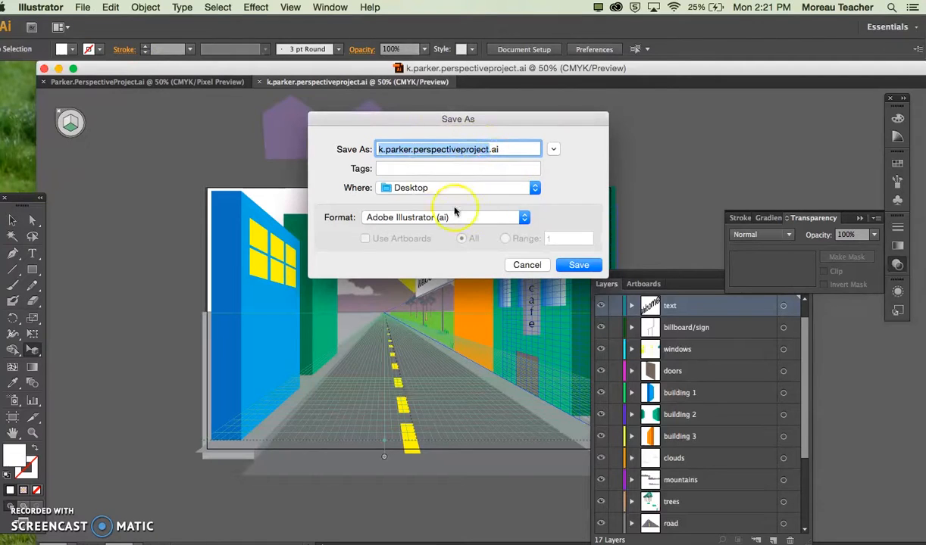
left_click(524, 217)
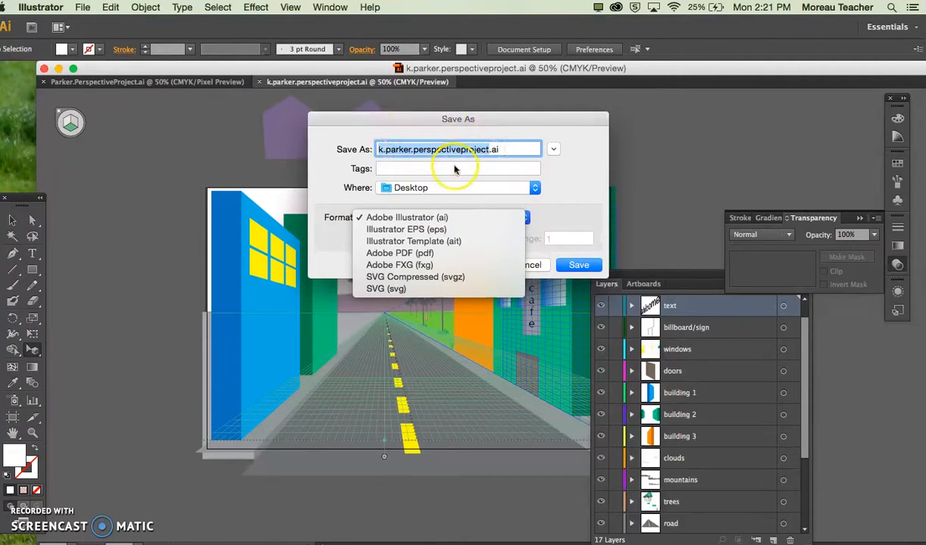
left_click(430, 253)
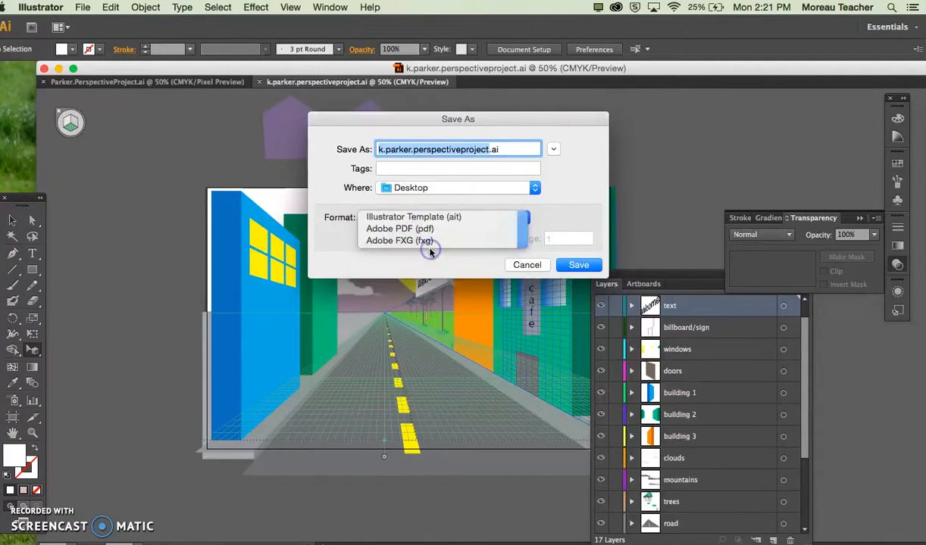
left_click(575, 266)
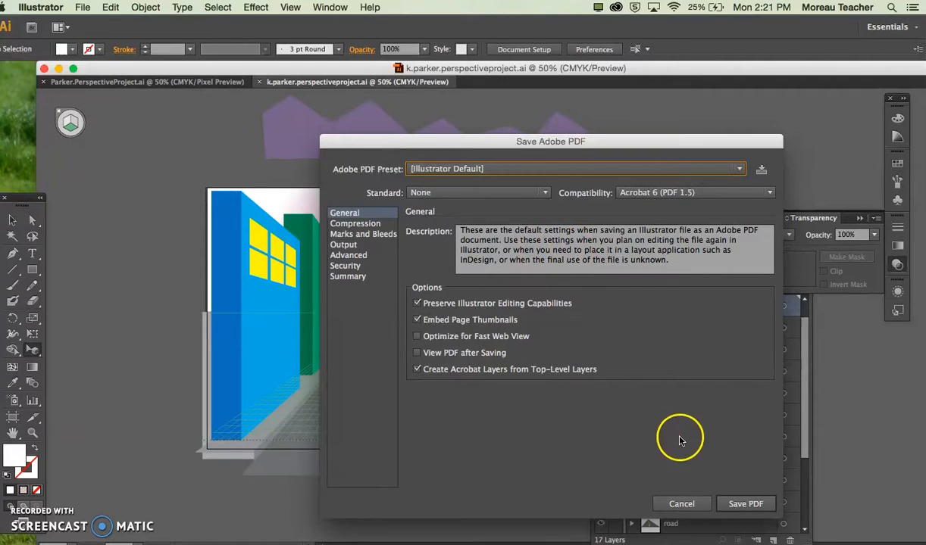
left_click(756, 505)
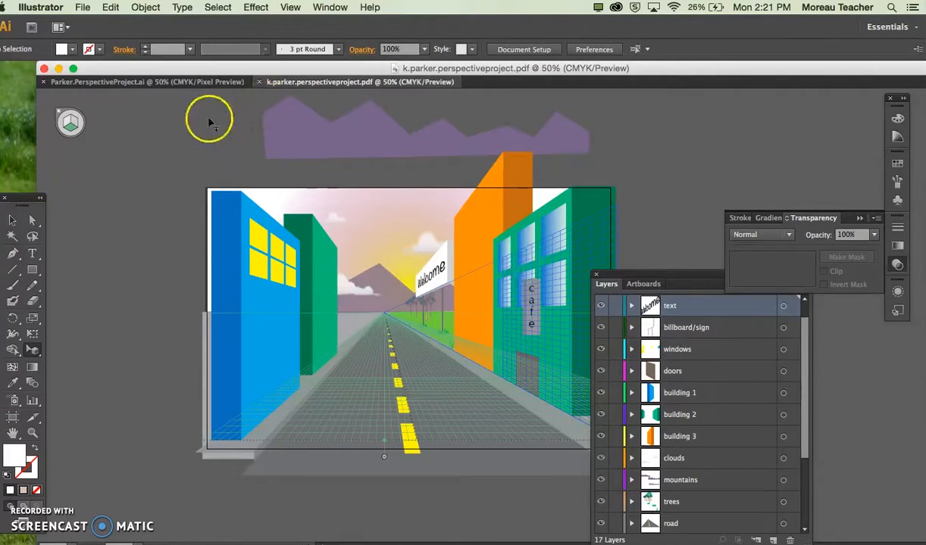
Step: Hide the perspective grid and capture a screenshot of the screen area around the street scene's artboard
key("super+shift+i")
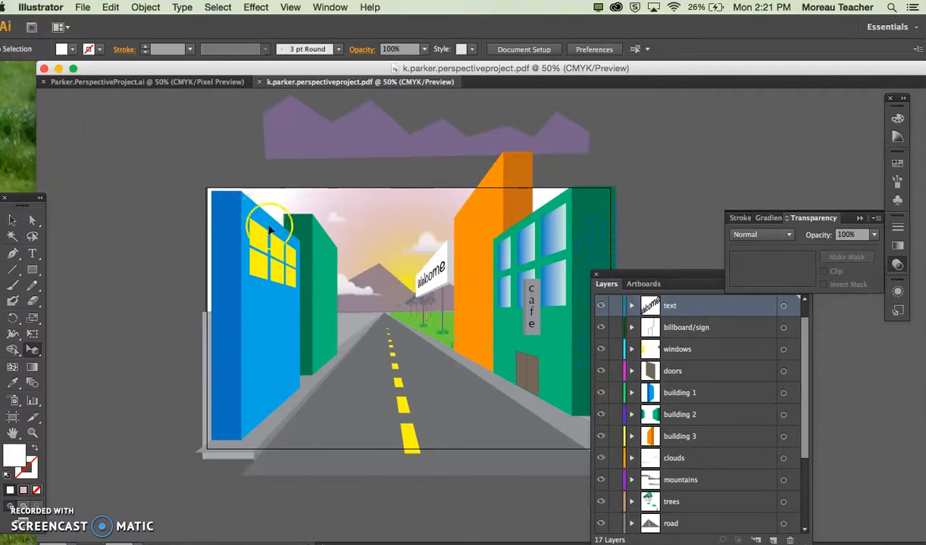
scroll(278, 255, "right", 5)
scroll(278, 255, "down", 1)
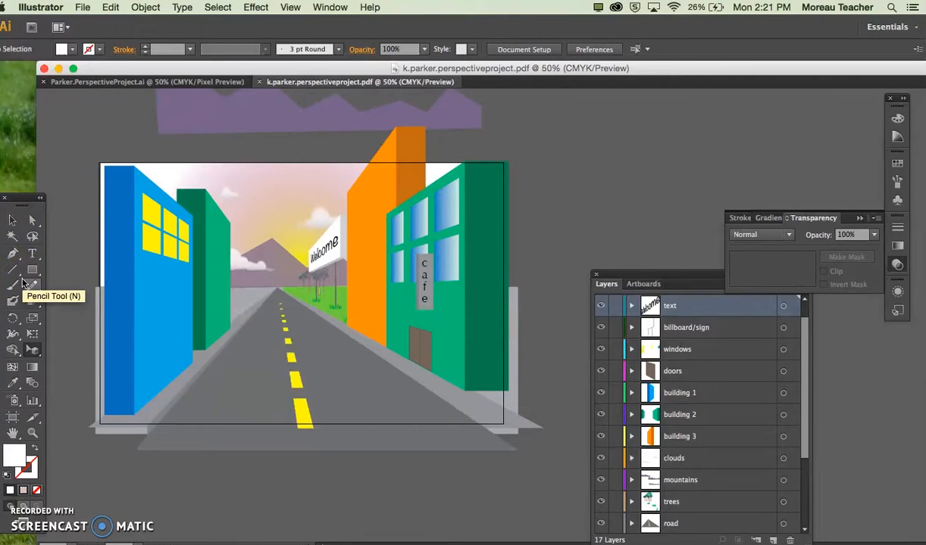
left_click_drag(72, 154, 818, 544)
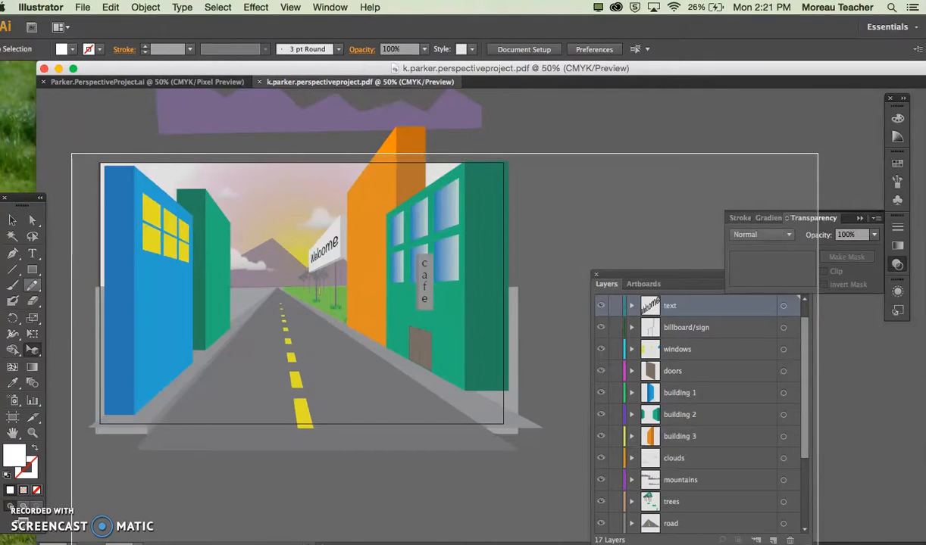
left_click_drag(817, 544, 817, 539)
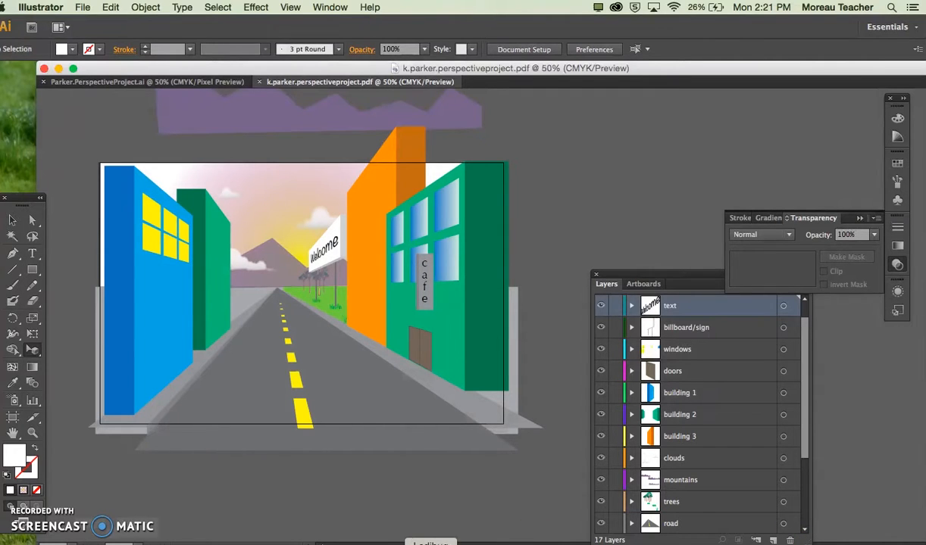
Step: Switch to Chrome, look through the example videos on the "PROJECT: Illustrator Perspective" assignment page, and return to the street scene in Illustrator
left_click(455, 543)
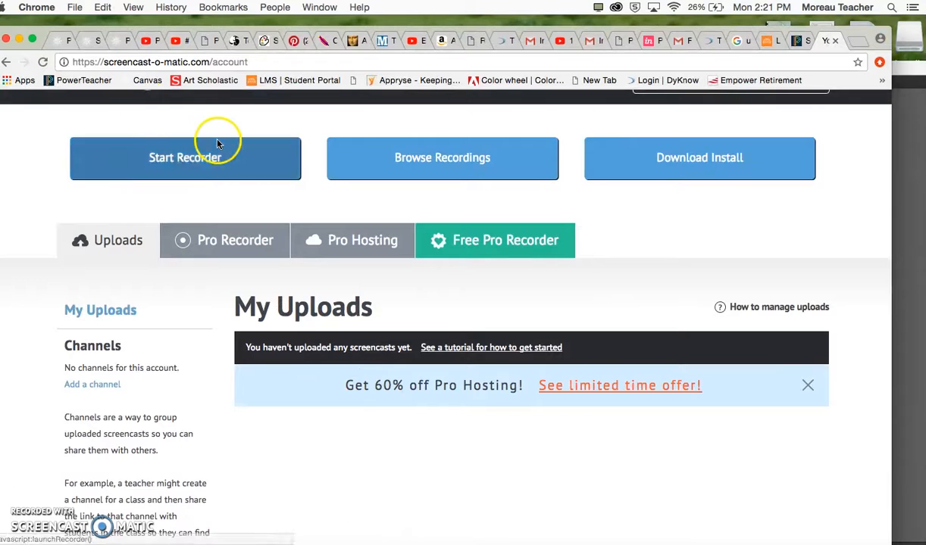
left_click(57, 41)
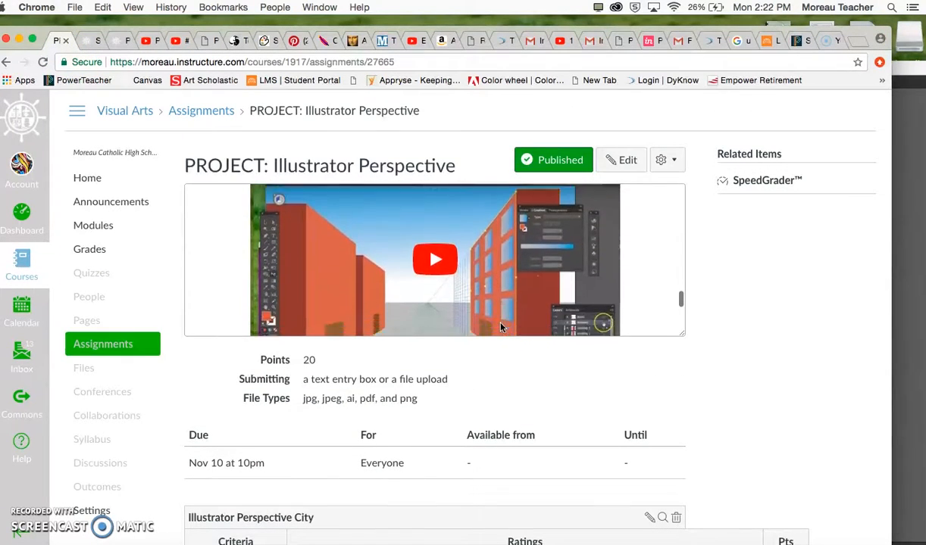
scroll(500, 327, "down", 3)
scroll(500, 328, "down", 4)
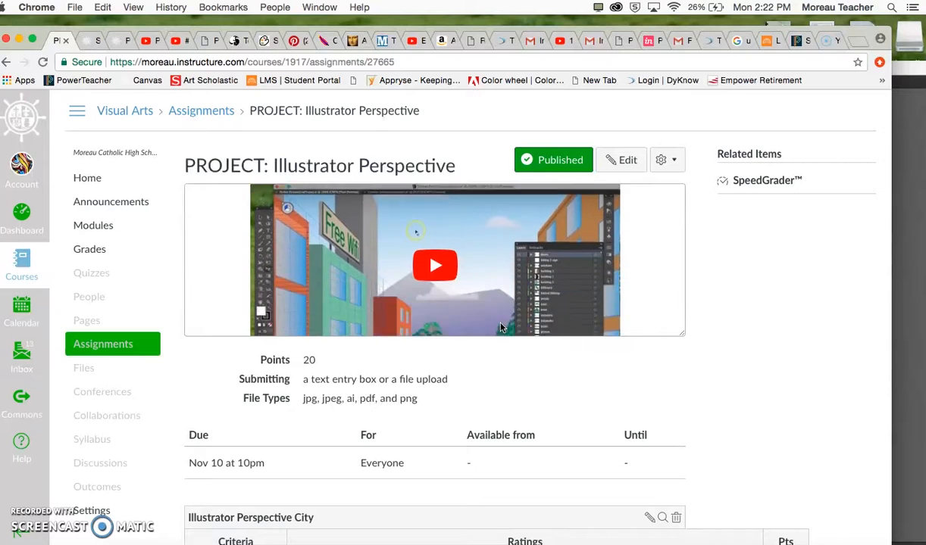
scroll(500, 327, "down", 1)
left_click(485, 322)
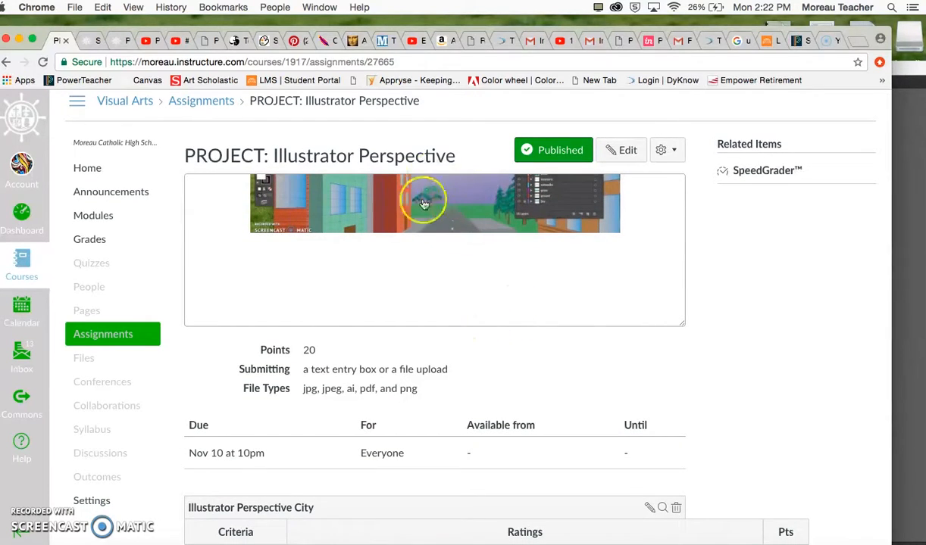
scroll(451, 248, "up", 3)
scroll(450, 248, "up", 1)
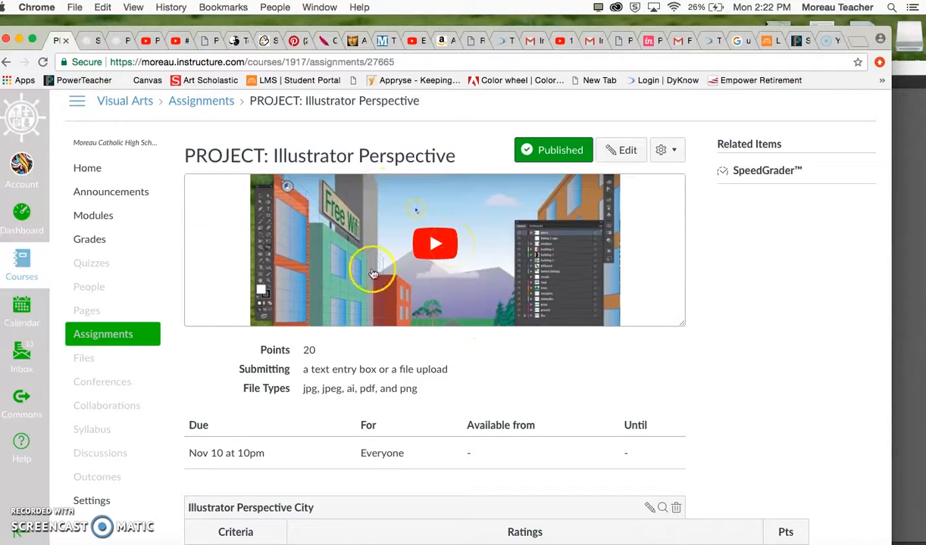
left_click(904, 240)
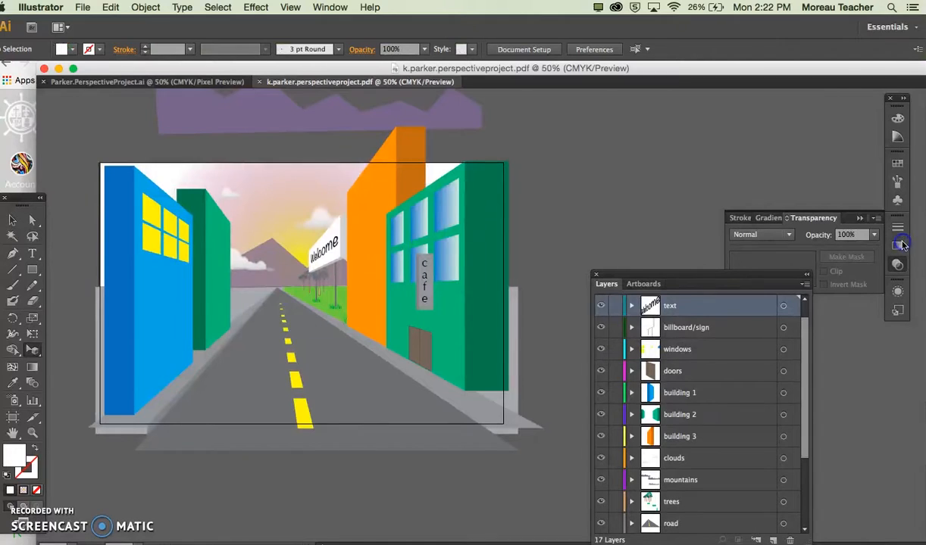